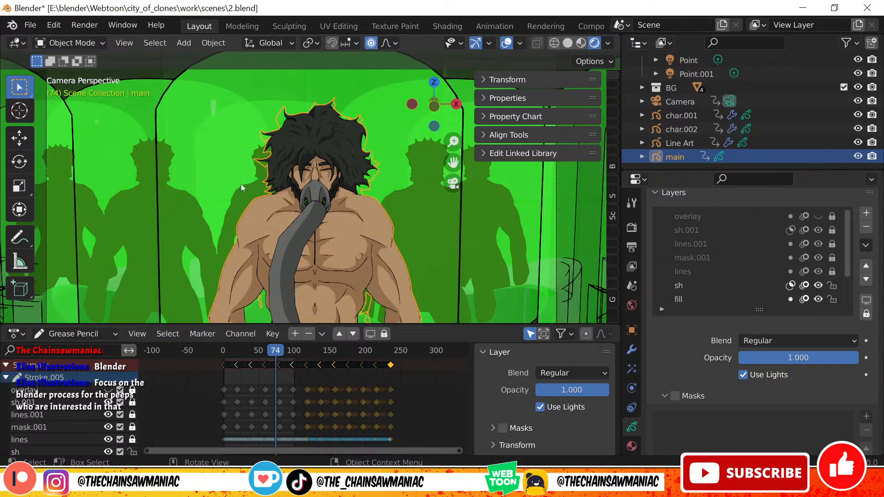
# - Inspect the stroke points along the main character's shoulder outline in Edit Mode and return to Object Mode
pyautogui.scroll(2, 328, 140)
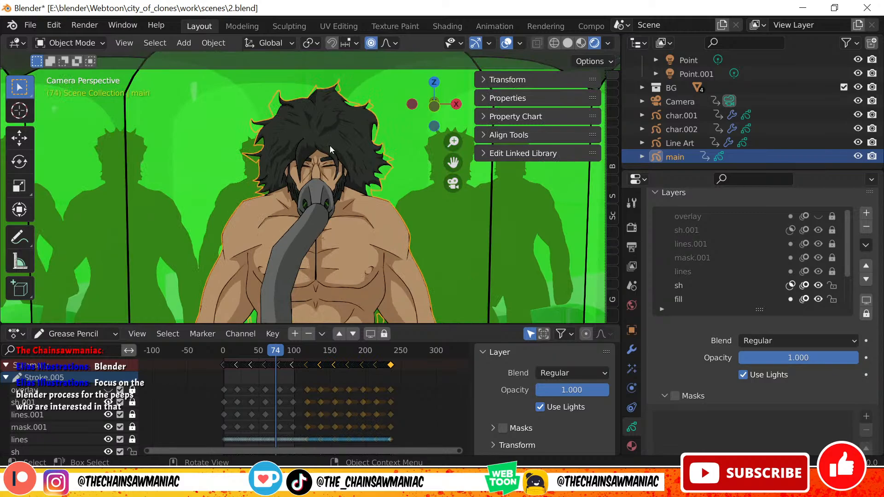
pyautogui.press('Tab')
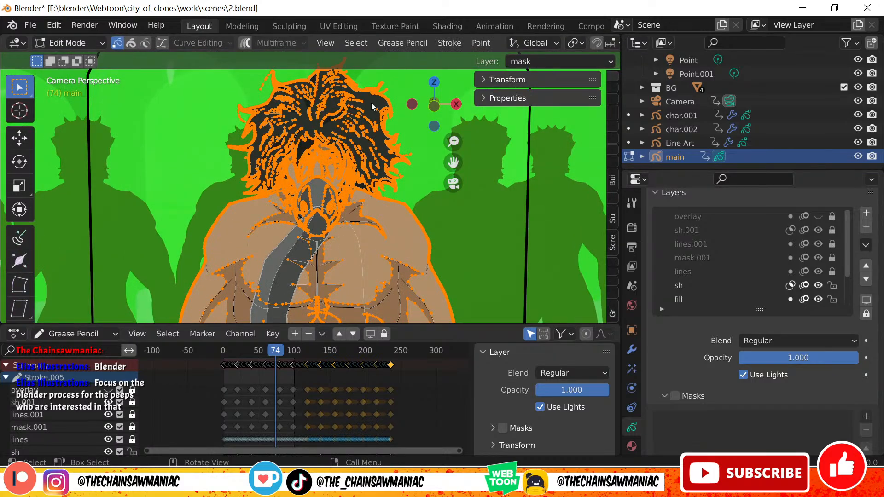
pyautogui.scroll(3, 361, 235)
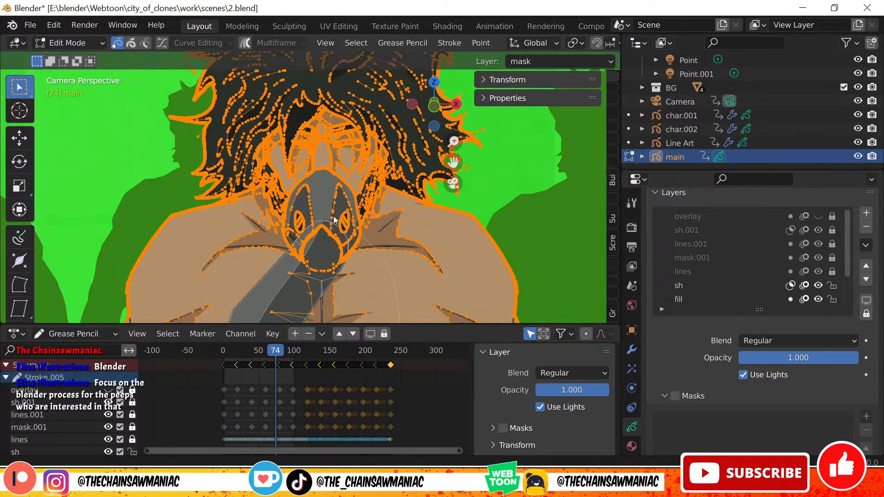
pyautogui.scroll(4, 300, 196)
pyautogui.scroll(2, 271, 195)
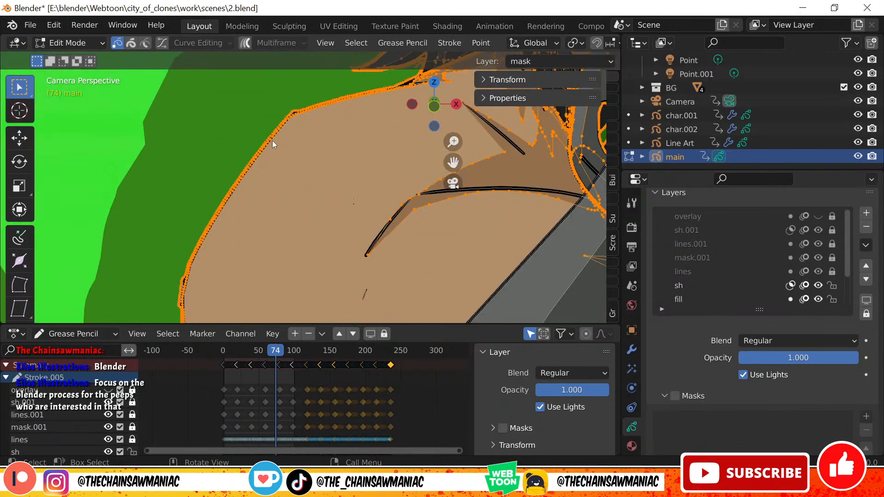
pyautogui.click(274, 139)
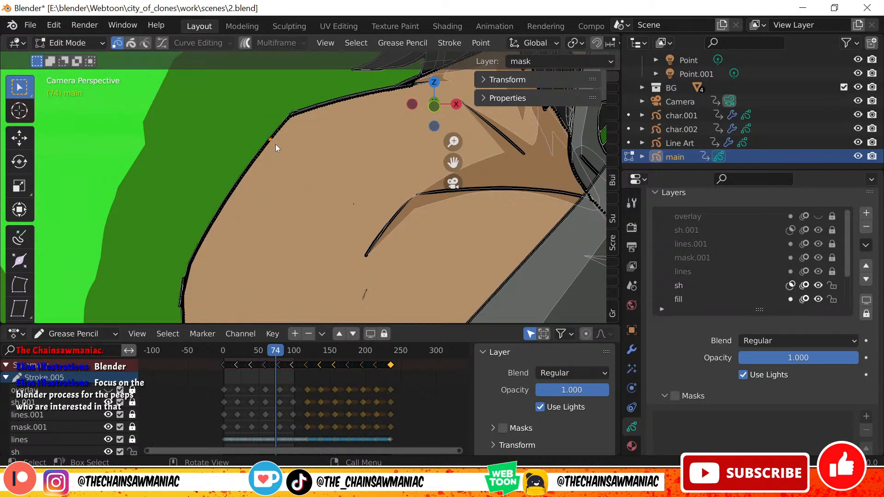
pyautogui.click(253, 162)
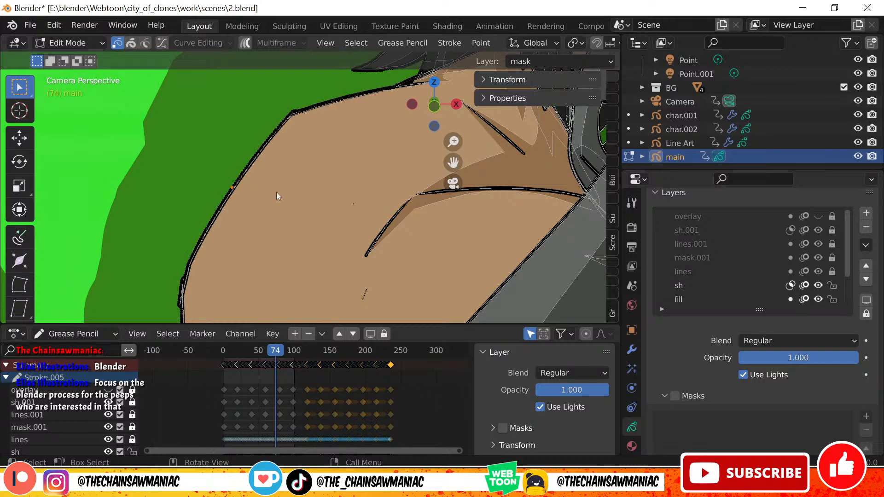
pyautogui.press('Tab')
pyautogui.scroll(-6, 276, 192)
pyautogui.scroll(-1, 325, 239)
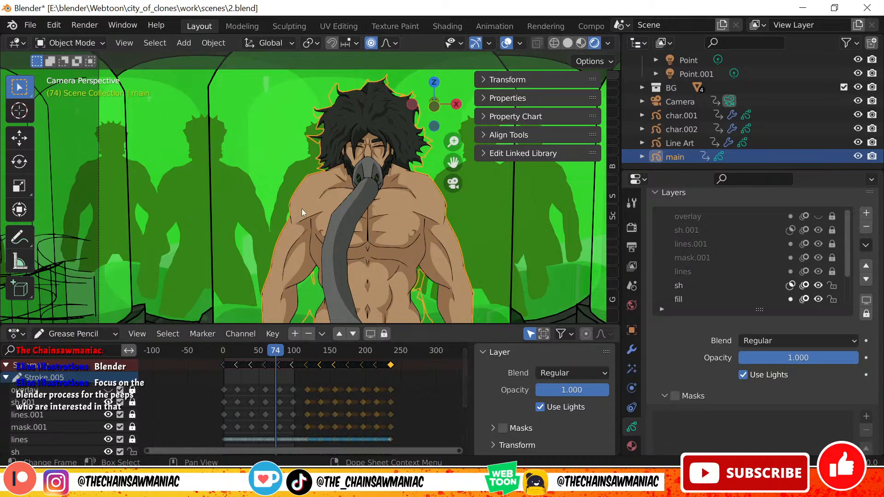
# - Examine the shoulder outline up close in both modes, clearing the point selection to see how the line is built
pyautogui.scroll(7, 308, 205)
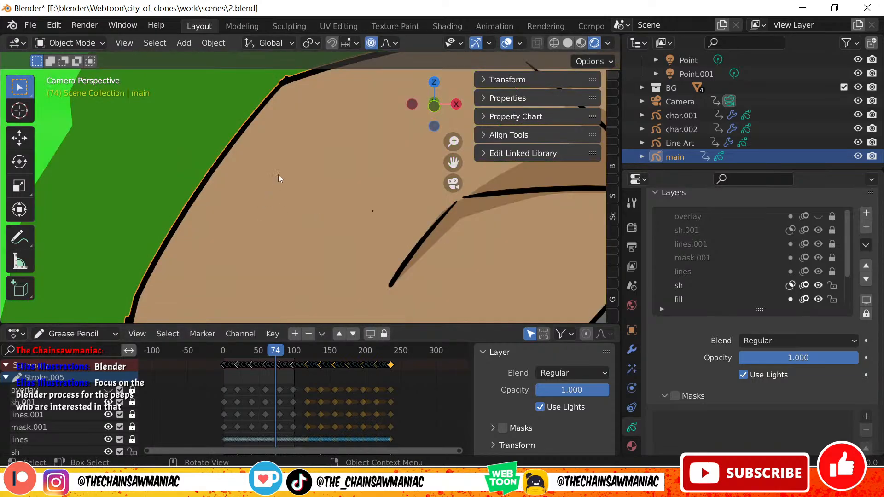
pyautogui.press('Tab')
pyautogui.click(283, 92)
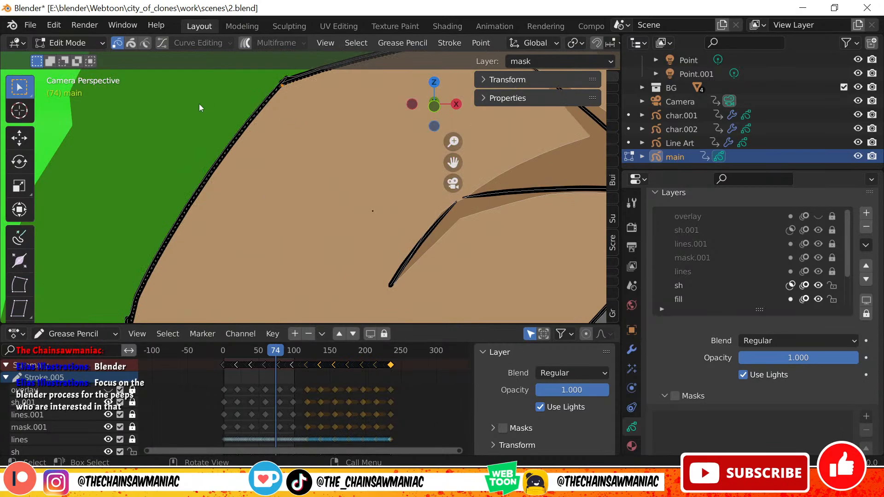
pyautogui.scroll(-7, 295, 195)
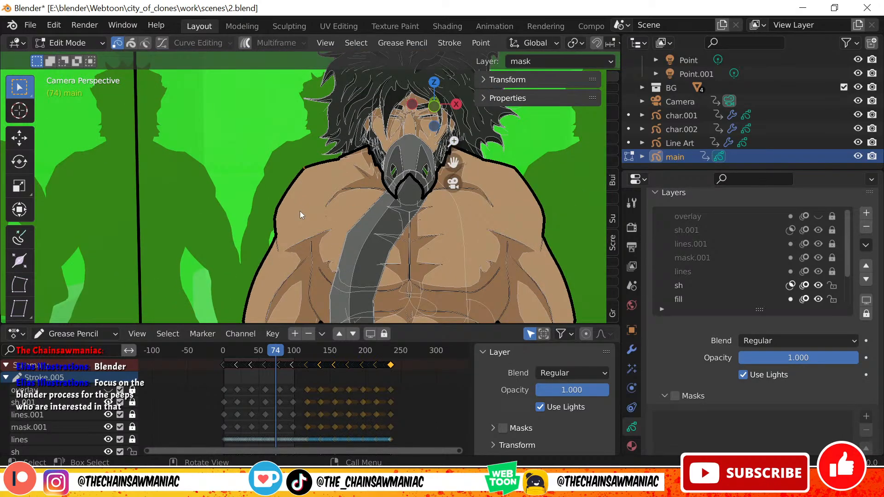
pyautogui.press('Tab')
pyautogui.scroll(-4, 303, 211)
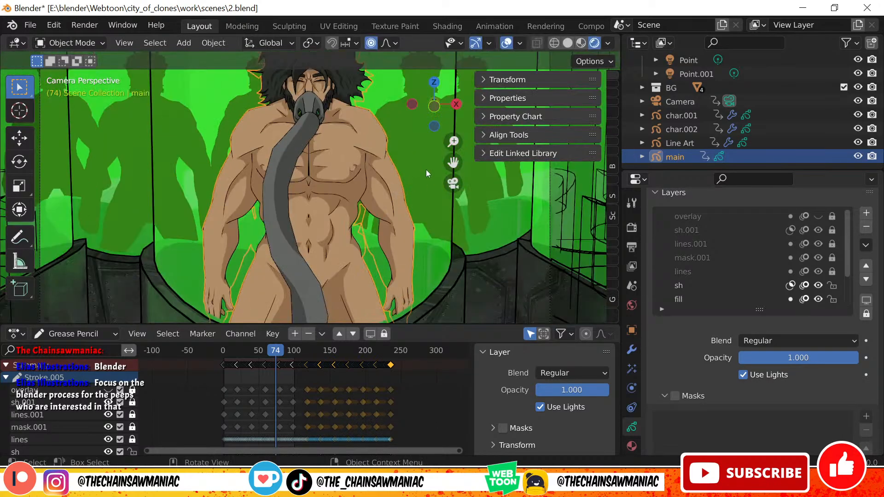
# - Select the background tank object behind the character and view the full figure without its selection outline
pyautogui.click(426, 168)
pyautogui.scroll(-2, 392, 204)
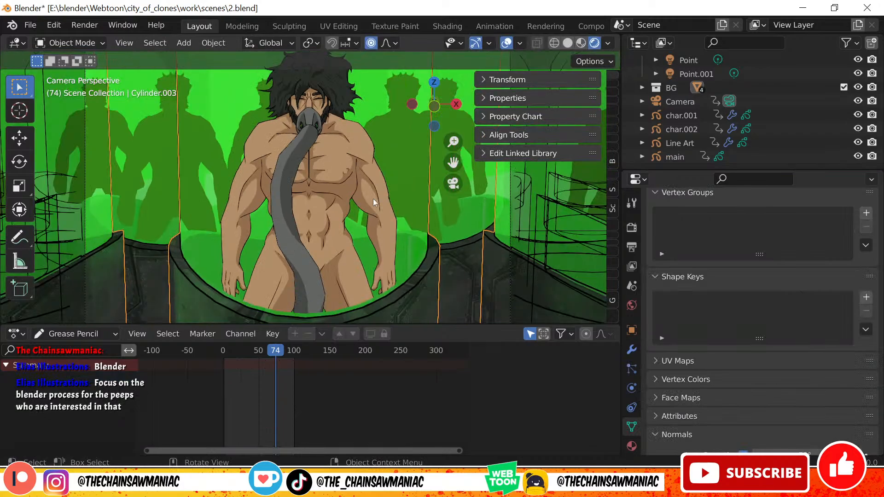
pyautogui.scroll(2, 360, 199)
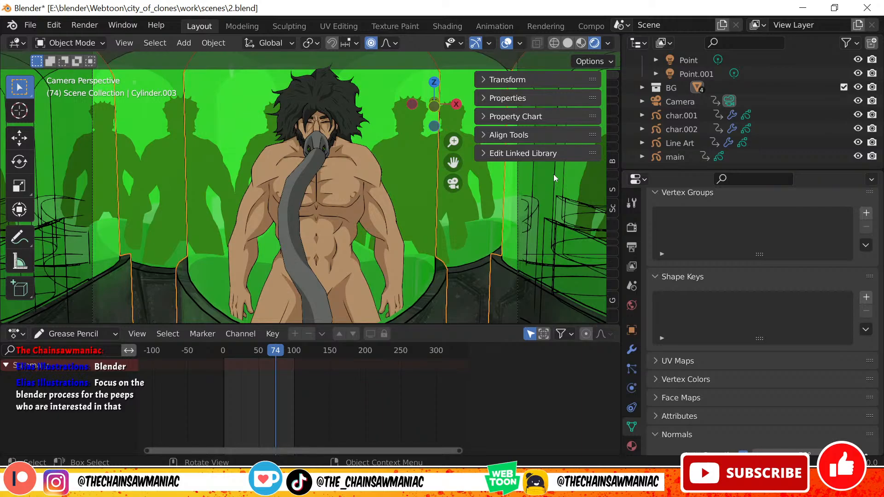
pyautogui.scroll(-1, 339, 134)
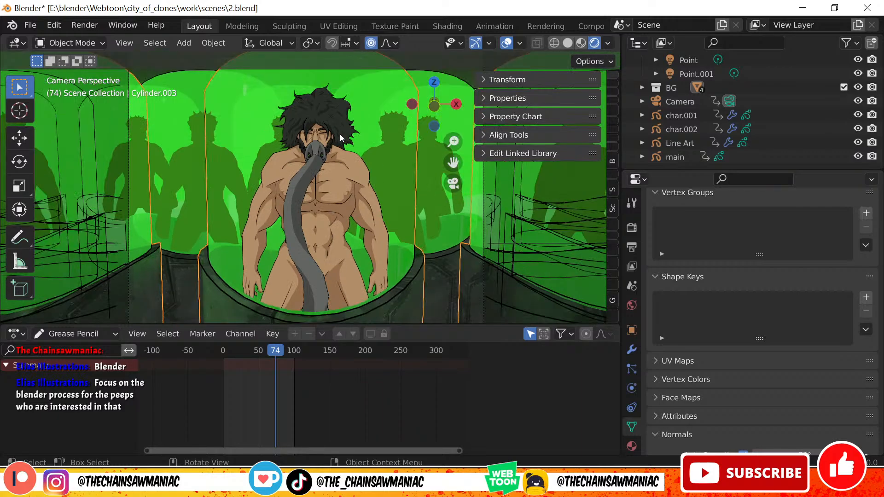
# - Select the main drawing and examine the points of its hair outline in Edit Mode before returning to Object Mode
pyautogui.scroll(3, 339, 134)
pyautogui.keyDown('shift'); pyautogui.moveTo(358, 198); pyautogui.dragTo(358, 266, button='middle'); pyautogui.keyUp('shift')
pyautogui.click(317, 103)
pyautogui.scroll(2, 316, 101)
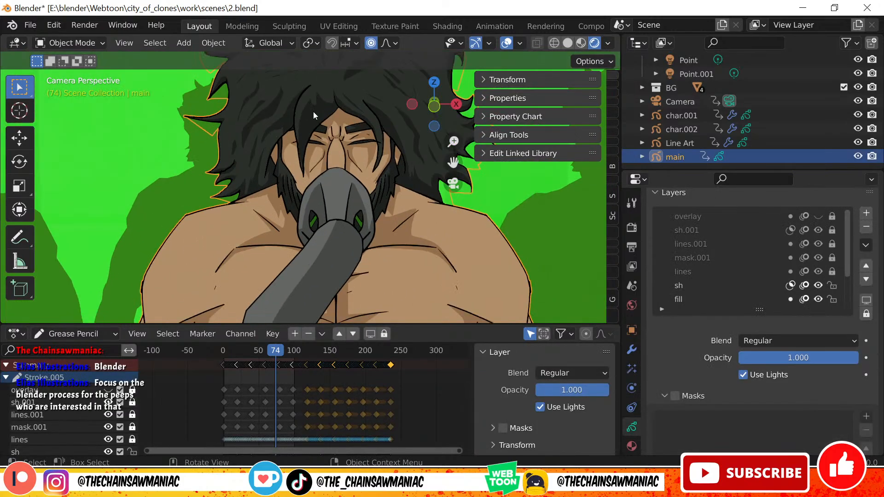
pyautogui.press('Tab')
pyautogui.click(208, 117)
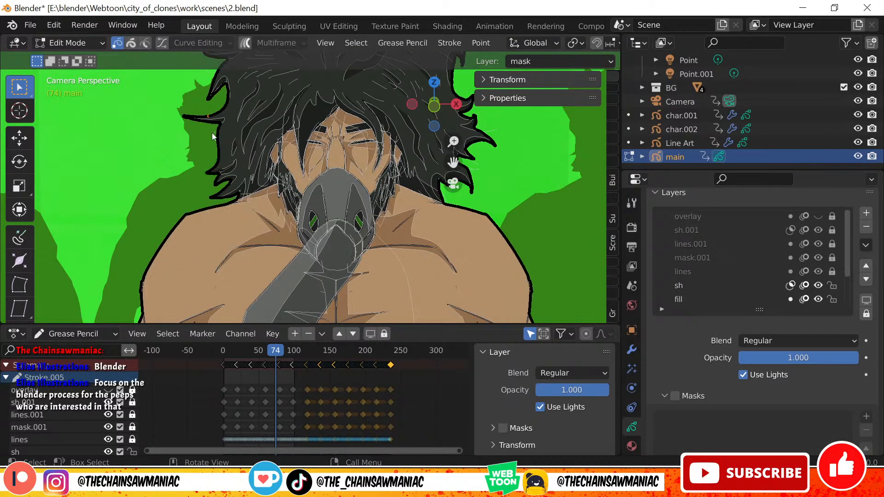
pyautogui.keyDown('shift'); pyautogui.moveTo(258, 137); pyautogui.dragTo(261, 258, button='middle'); pyautogui.keyUp('shift')
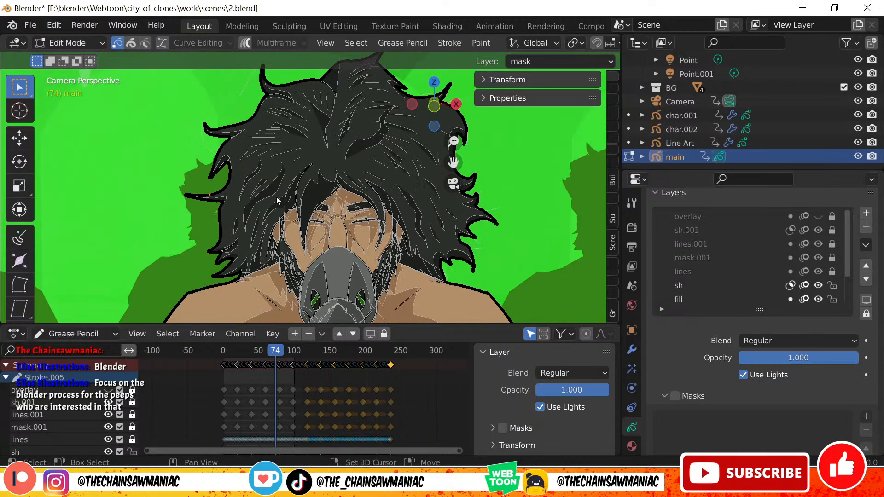
pyautogui.keyDown('shift'); pyautogui.moveTo(276, 197); pyautogui.dragTo(257, 228, button='middle'); pyautogui.keyUp('shift')
pyautogui.press('Tab')
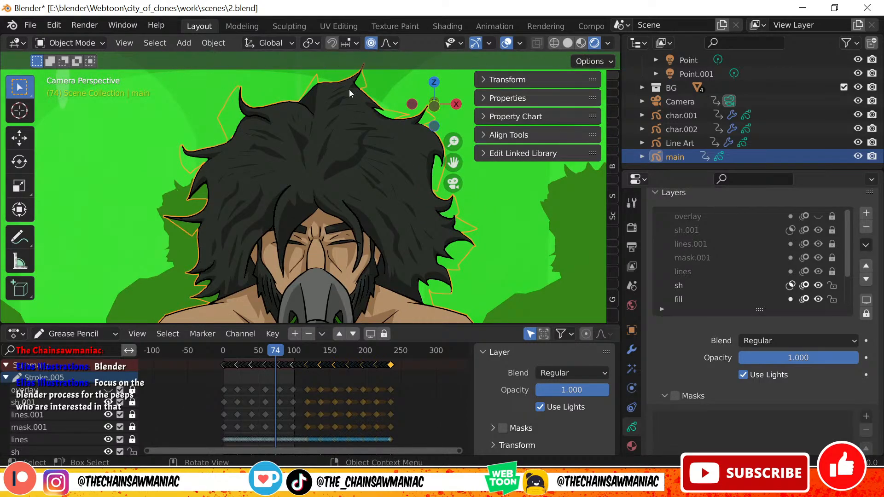
# - Try to move a single outline point at the top of the hair with proportional editing off
pyautogui.press('Tab')
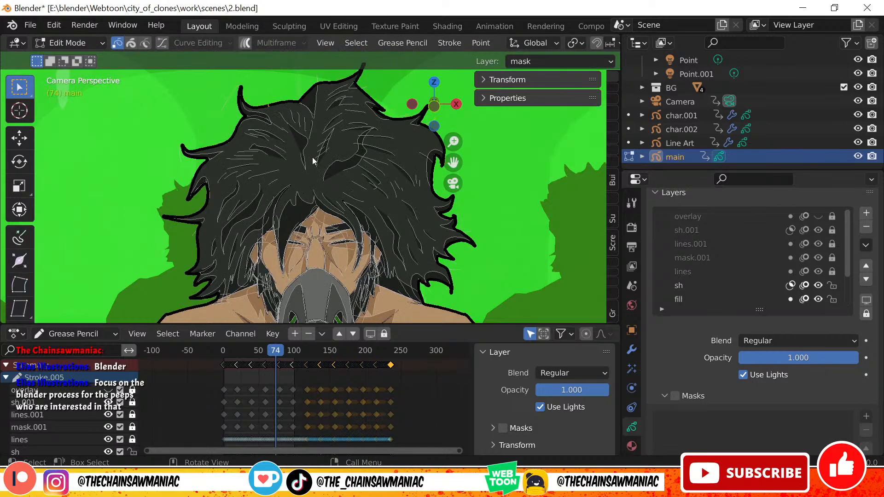
pyautogui.press('g')
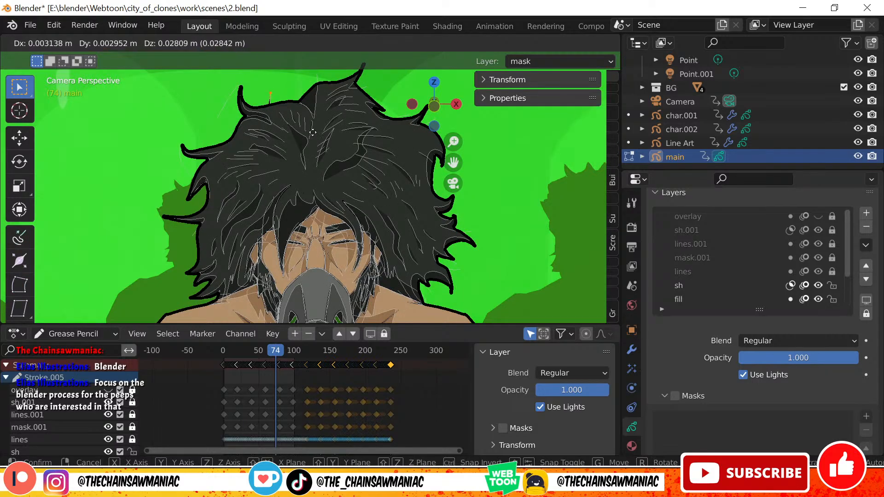
pyautogui.rightClick(341, 120)
pyautogui.scroll(-8, 416, 44)
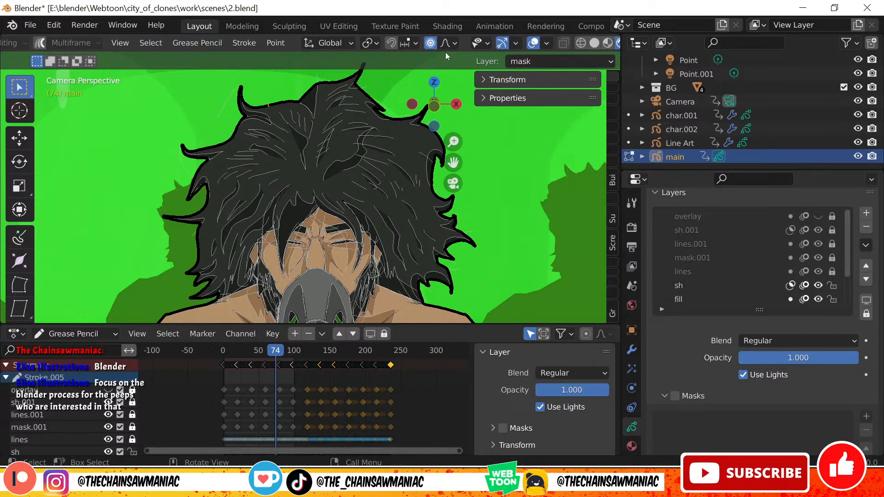
# - Enable proportional editing and try to pull the top hair outline upward with a proportional size of 0.0521 m
pyautogui.click(431, 43)
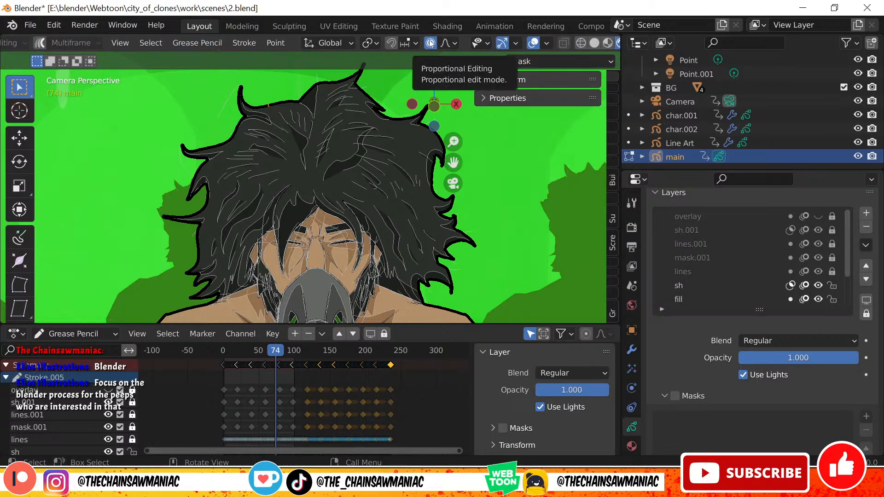
pyautogui.press('g')
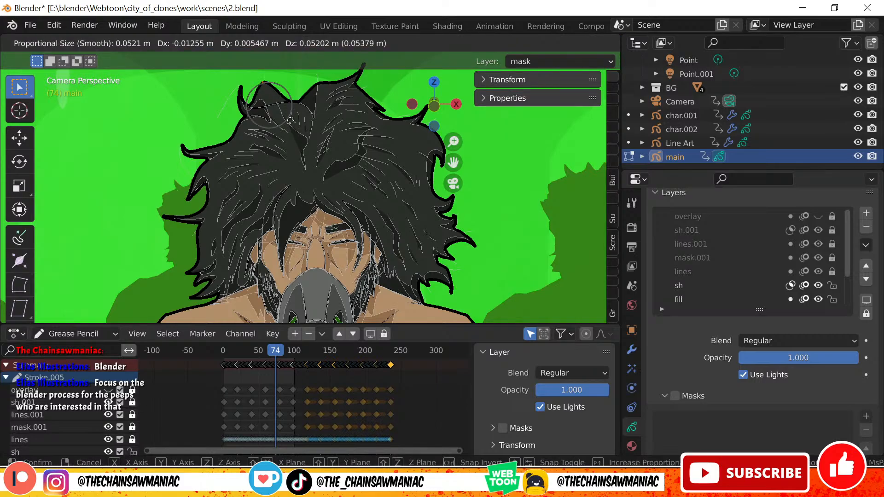
pyautogui.click(290, 120)
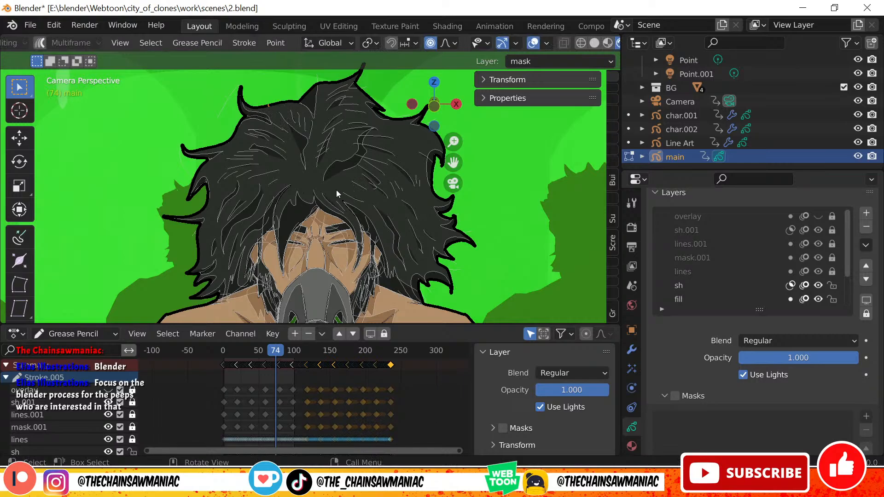
pyautogui.press('Tab')
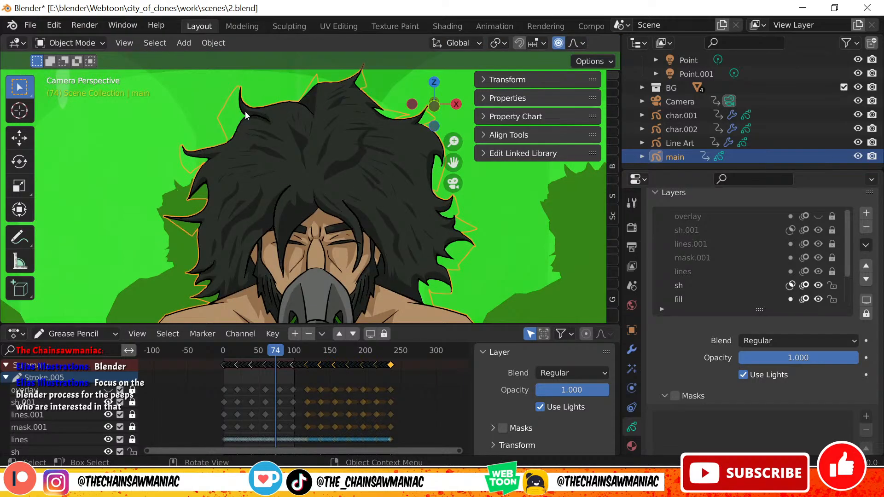
# - Examine the whole tank scene around the character, including from an angle outside the camera view
pyautogui.press('Tab')
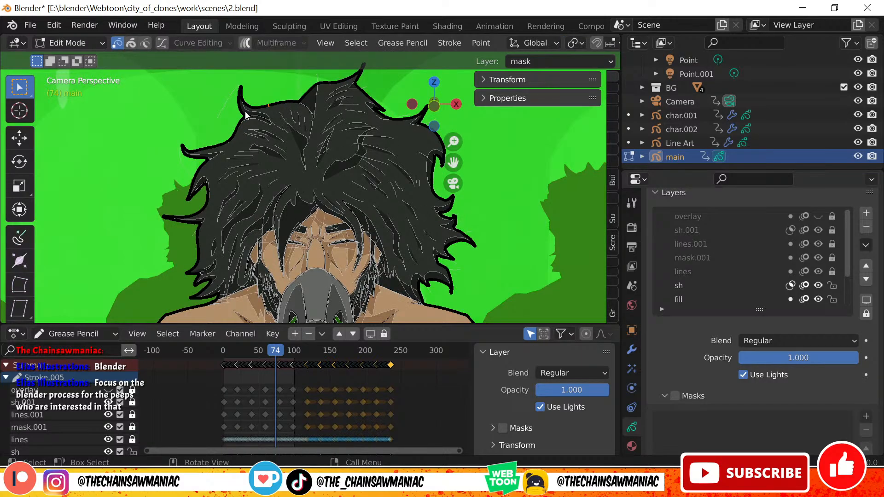
pyautogui.press('Tab')
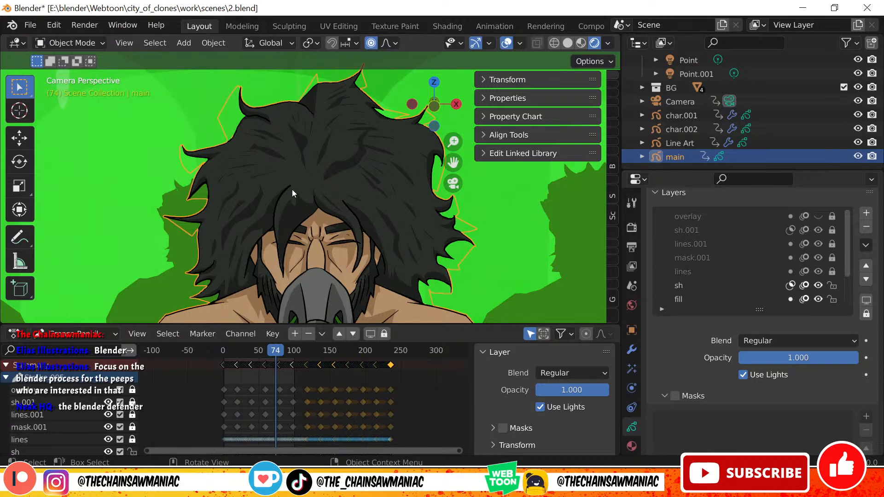
pyautogui.scroll(-5, 314, 199)
pyautogui.scroll(-2, 355, 240)
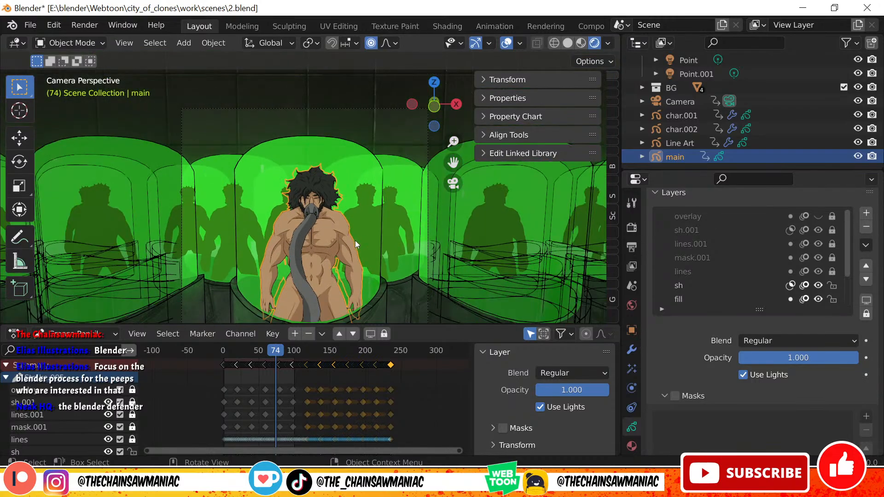
pyautogui.moveTo(327, 244); pyautogui.dragTo(285, 219, button='middle')
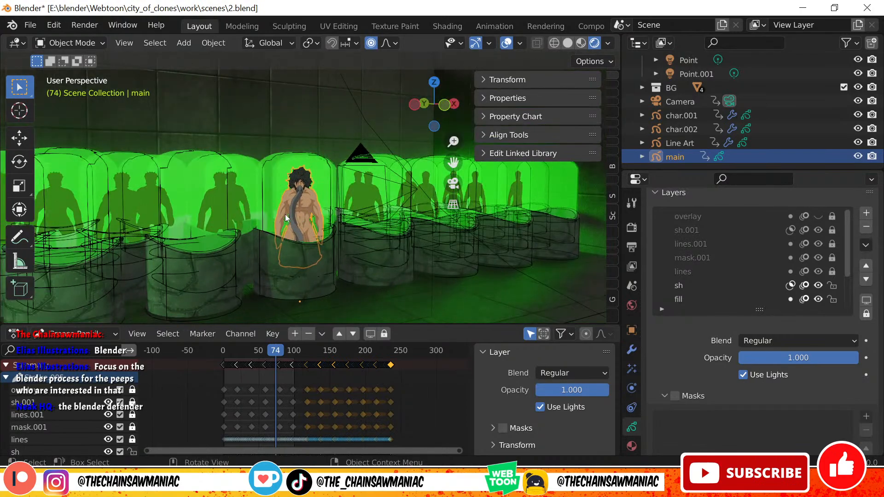
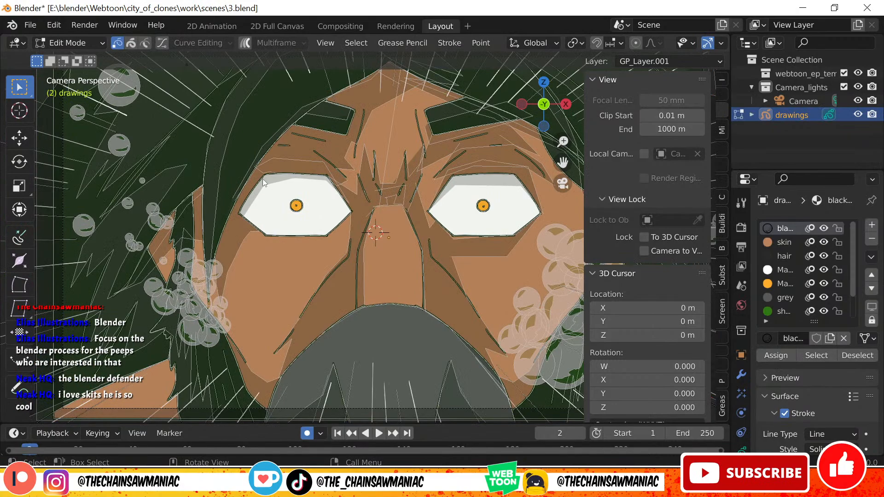
# - Unlock the lines layer of the drawings object and make it the active layer
pyautogui.scroll(-3, 220, 123)
pyautogui.scroll(3, 244, 166)
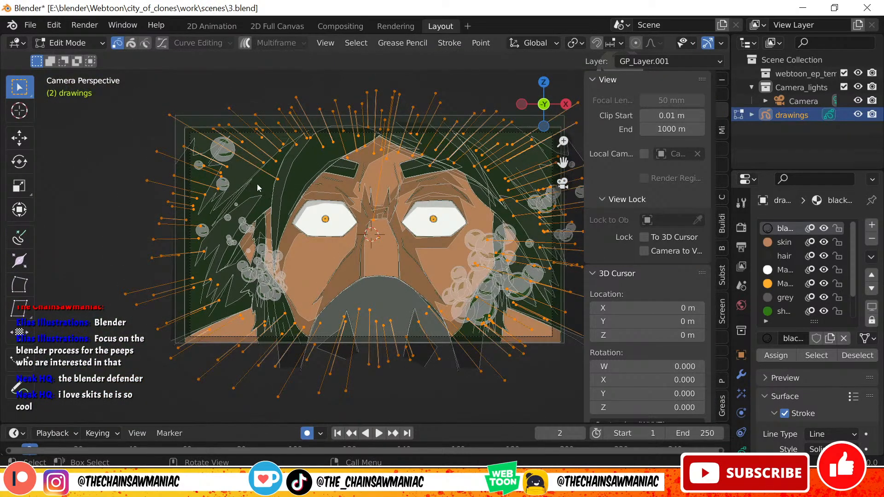
pyautogui.press('Tab')
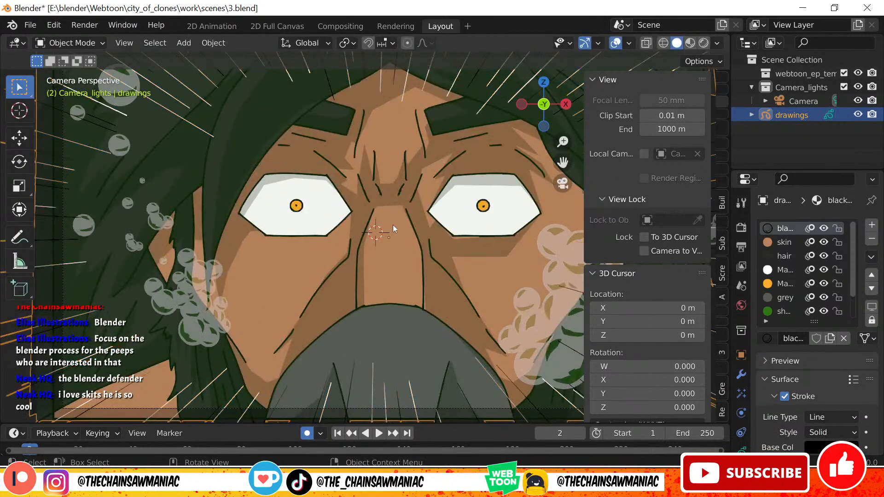
pyautogui.click(741, 432)
pyautogui.scroll(-3, 793, 296)
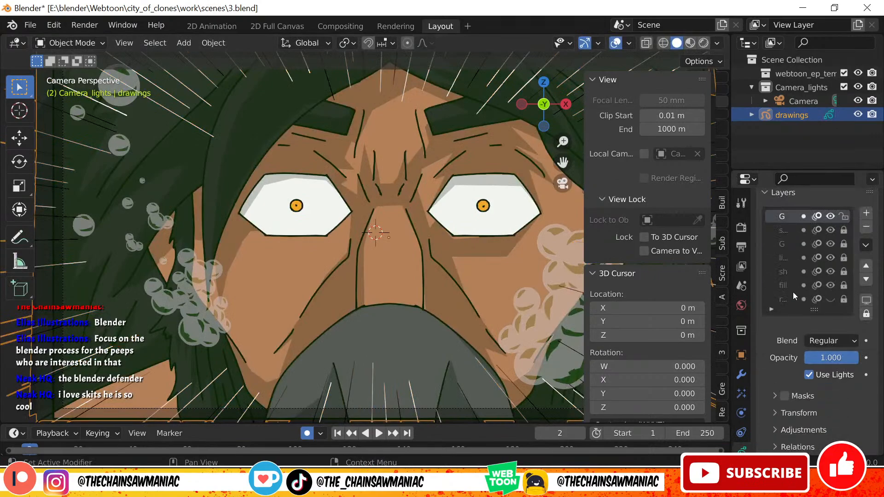
pyautogui.click(844, 258)
pyautogui.click(783, 258)
# - Select all editable strokes of the drawings object in Edit Mode and inspect their points across the whole face
pyautogui.press('Tab')
pyautogui.press('a')
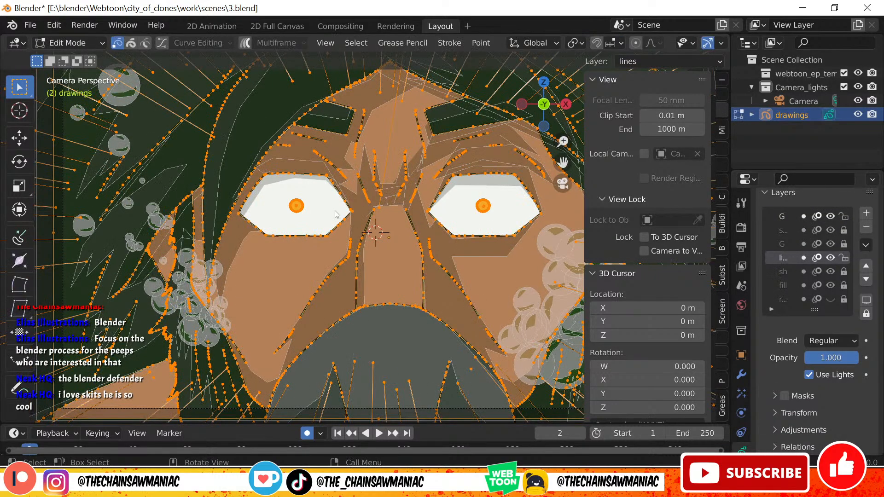
pyautogui.scroll(-3, 335, 213)
pyautogui.scroll(1, 236, 158)
pyautogui.keyDown('shift'); pyautogui.moveTo(241, 158); pyautogui.dragTo(274, 165, button='middle'); pyautogui.keyUp('shift')
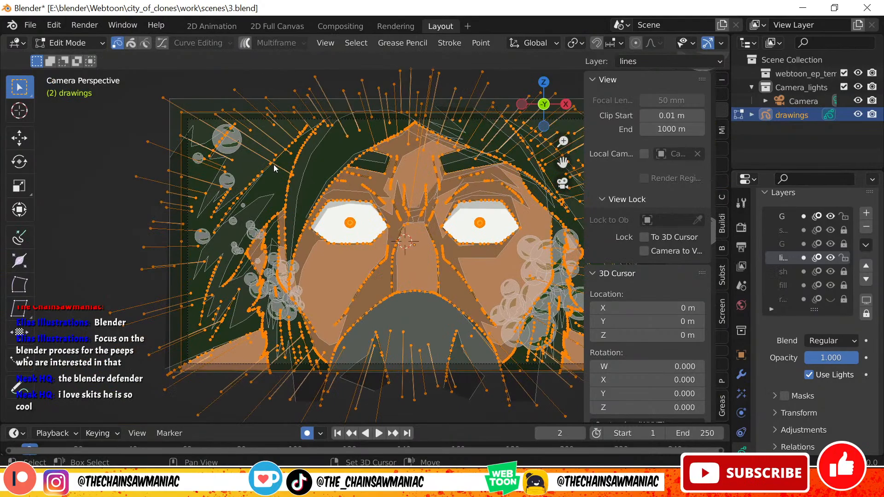
# - Inspect the selected stroke points around the eyes, cheeks and mouth, and return the drawings object to Object Mode
pyautogui.scroll(2, 275, 168)
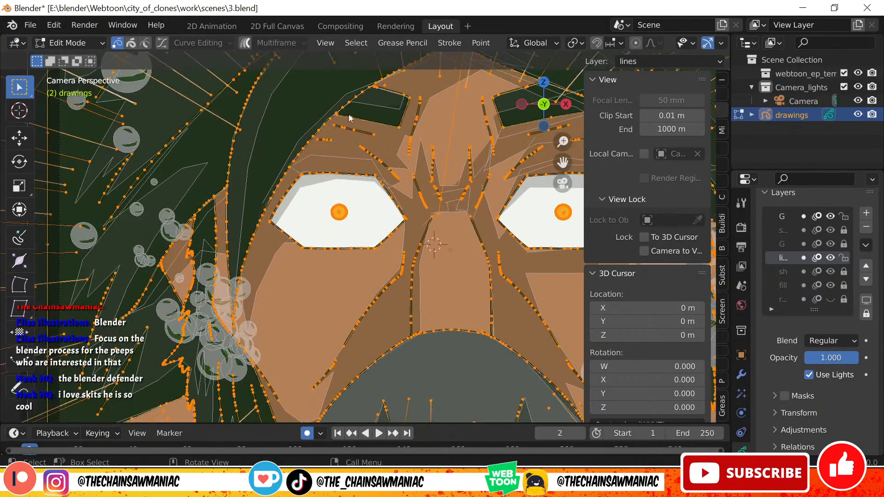
pyautogui.scroll(-3, 272, 241)
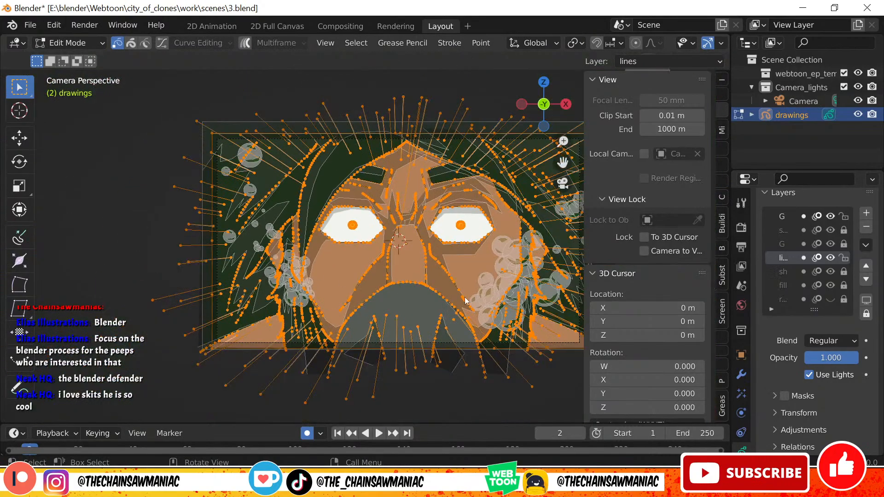
pyautogui.scroll(4, 465, 302)
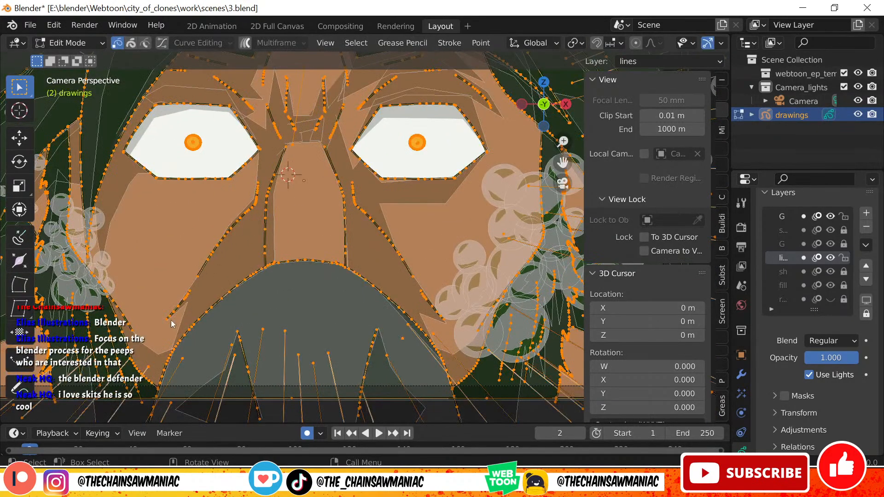
pyautogui.scroll(-3, 173, 325)
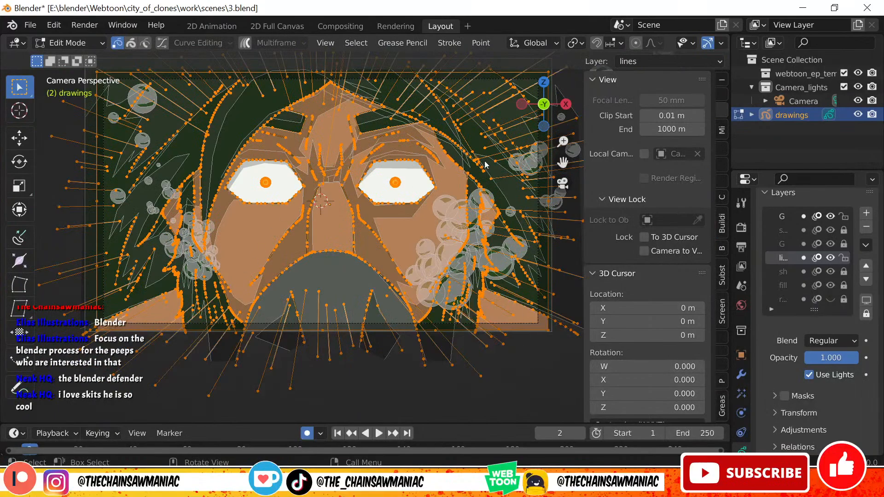
pyautogui.press('Tab')
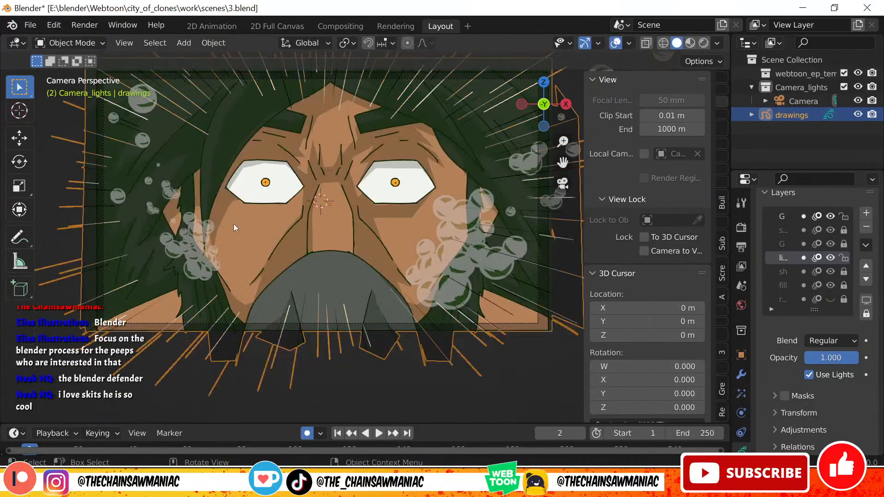
# - Examine the finished face artwork up close, including from an angle outside the camera view
pyautogui.scroll(5, 225, 131)
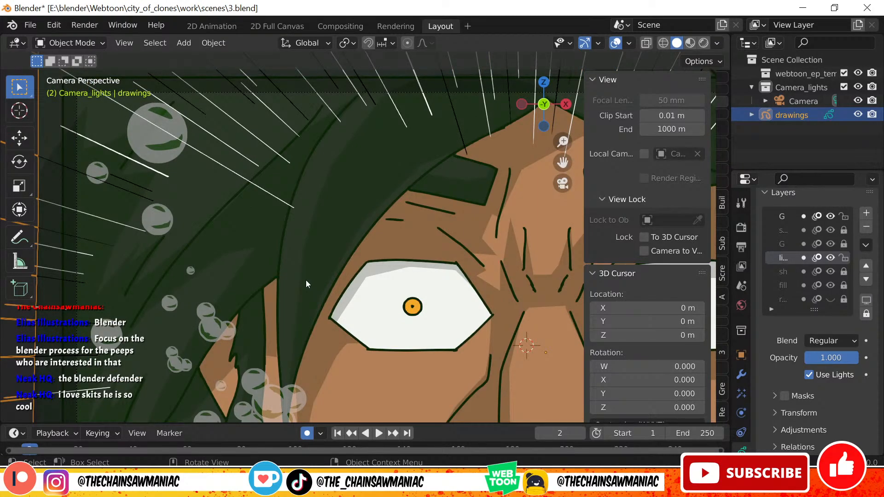
pyautogui.scroll(-5, 306, 280)
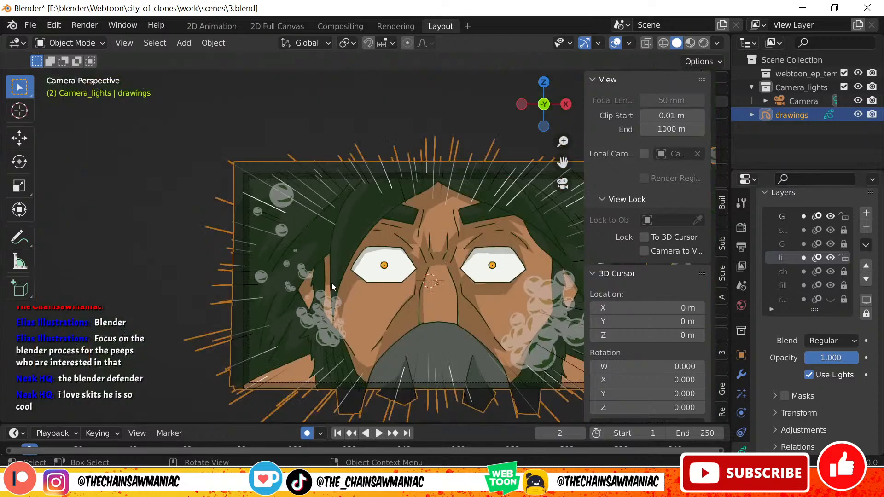
pyautogui.moveTo(331, 283); pyautogui.dragTo(216, 230, button='middle')
pyautogui.press('KP_0')
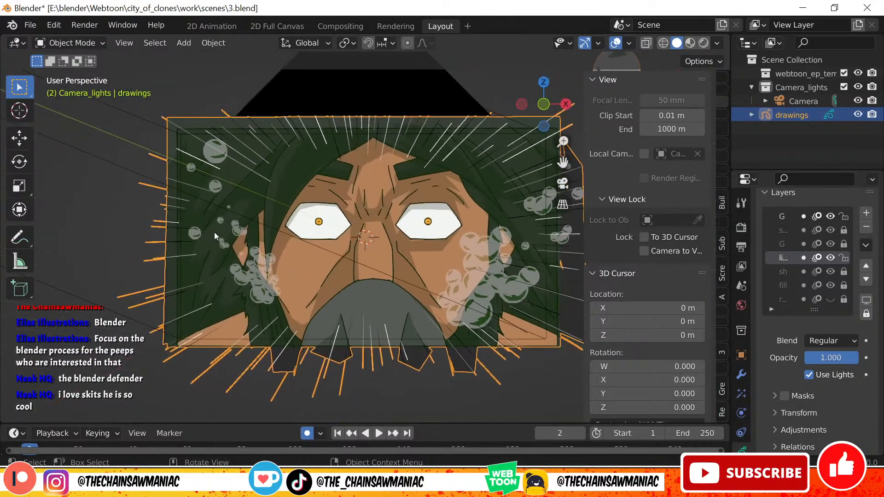
pyautogui.scroll(4, 271, 213)
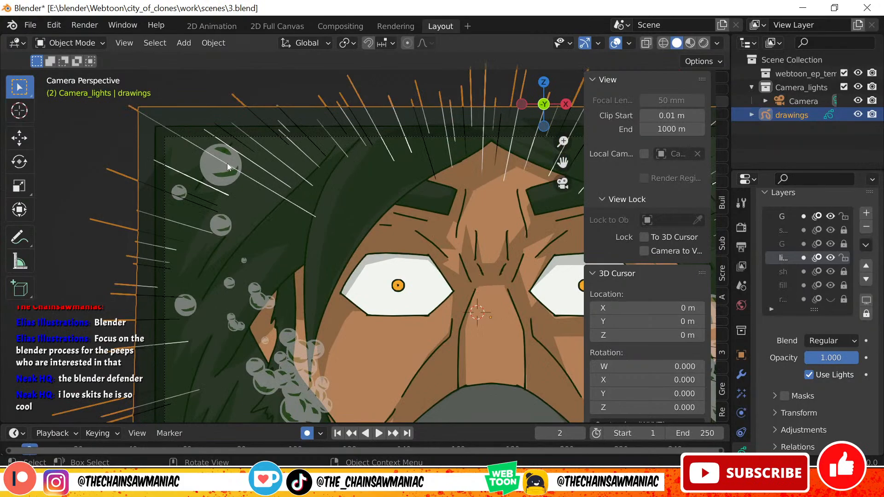
pyautogui.scroll(1, 208, 179)
pyautogui.scroll(-1, 289, 215)
pyautogui.keyDown('shift'); pyautogui.moveTo(424, 281); pyautogui.dragTo(107, 213, button='middle'); pyautogui.keyUp('shift')
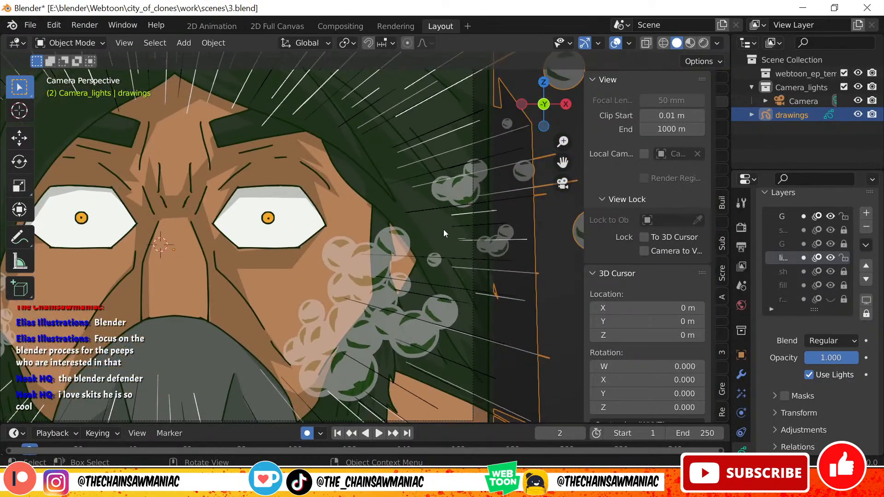
# - Examine the cheek bubbles, the facial linework and the overall framing of the character through the camera
pyautogui.press('Tab')
pyautogui.press('Tab')
pyautogui.scroll(-5, 392, 306)
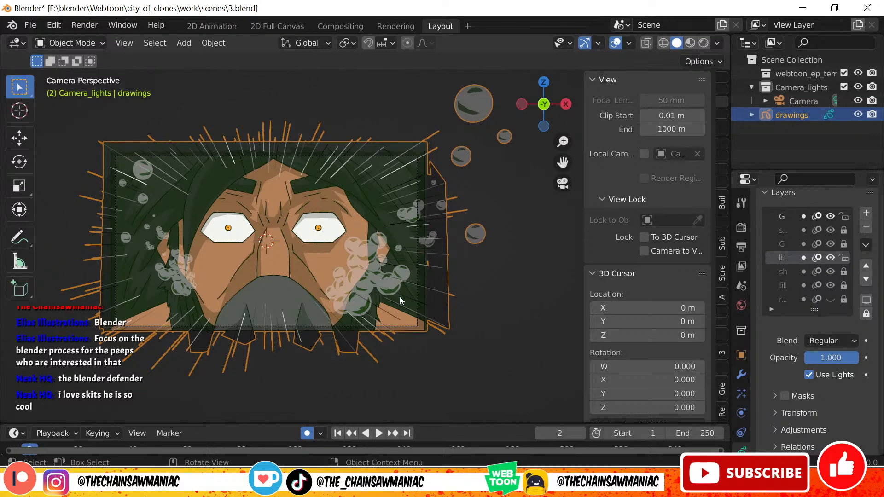
pyautogui.scroll(4, 400, 297)
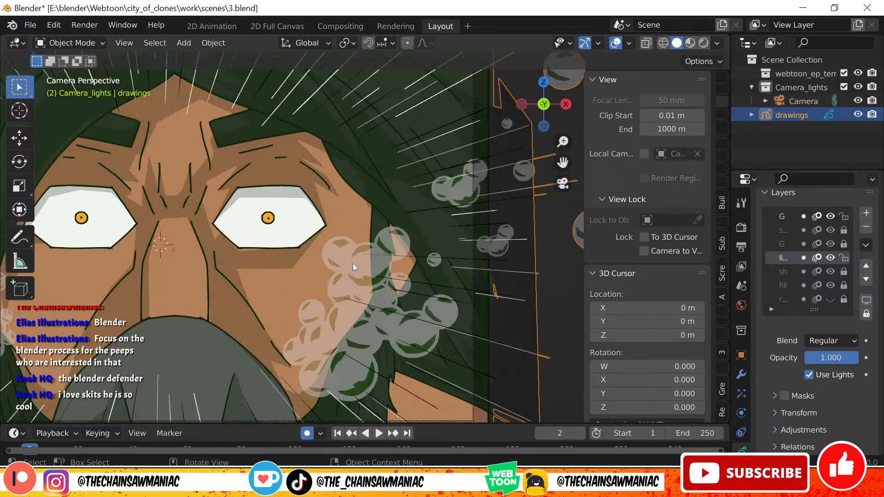
pyautogui.scroll(2, 353, 264)
pyautogui.scroll(-6, 308, 248)
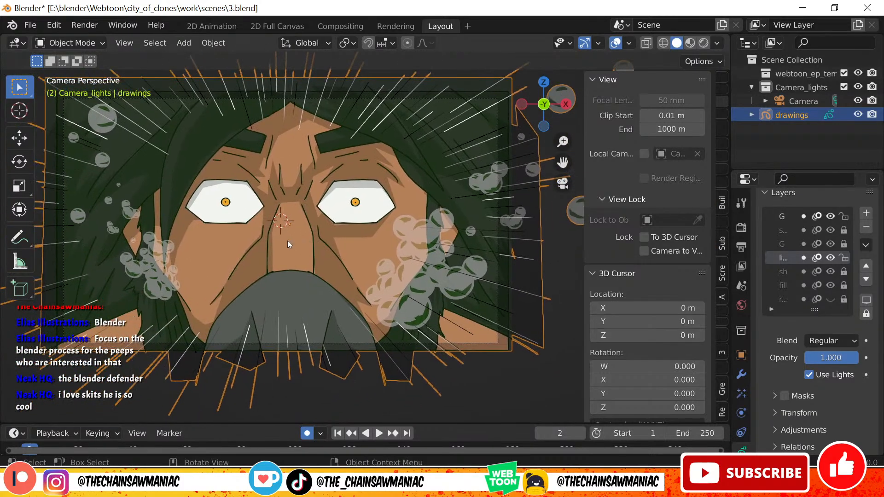
pyautogui.scroll(1, 276, 219)
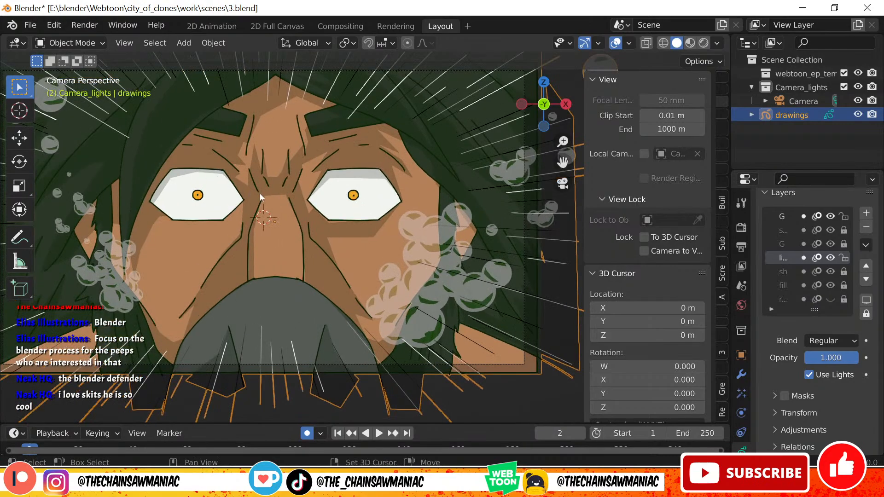
pyautogui.keyDown('shift'); pyautogui.moveTo(260, 193); pyautogui.dragTo(297, 261, button='middle'); pyautogui.keyUp('shift')
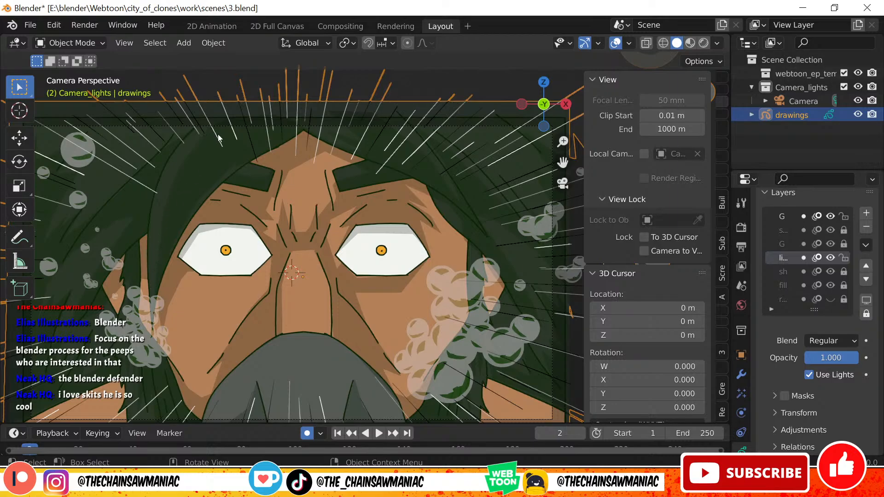
pyautogui.scroll(-3, 311, 313)
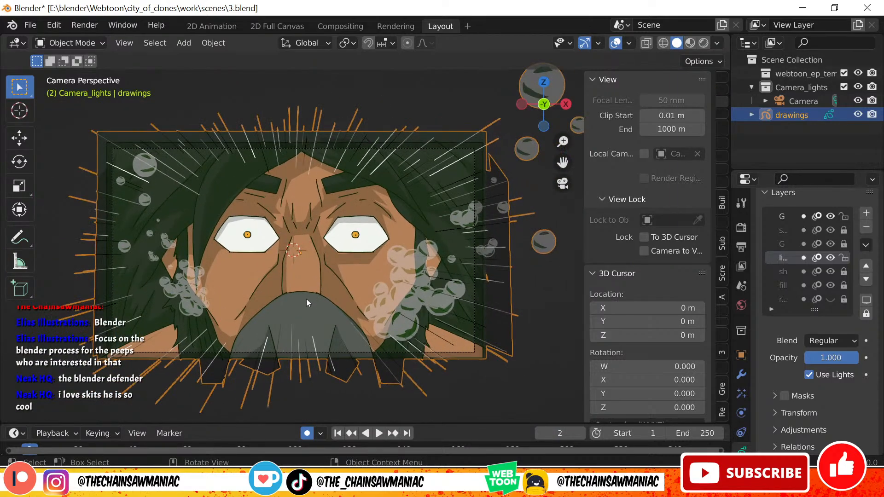
# - Deselect the drawings object and save the file 3.blend
pyautogui.click(164, 112)
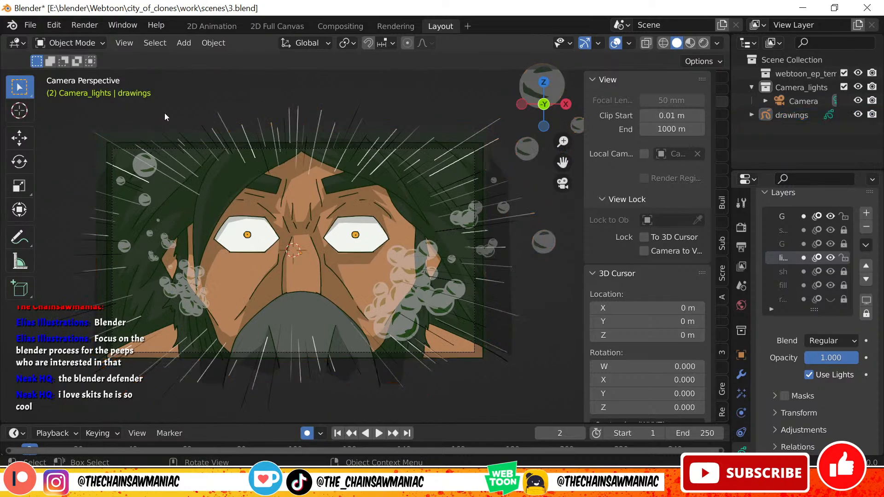
pyautogui.click(31, 26)
pyautogui.click(46, 153)
# - Open the scene file 4.blend from the work\scenes folder
pyautogui.click(30, 25)
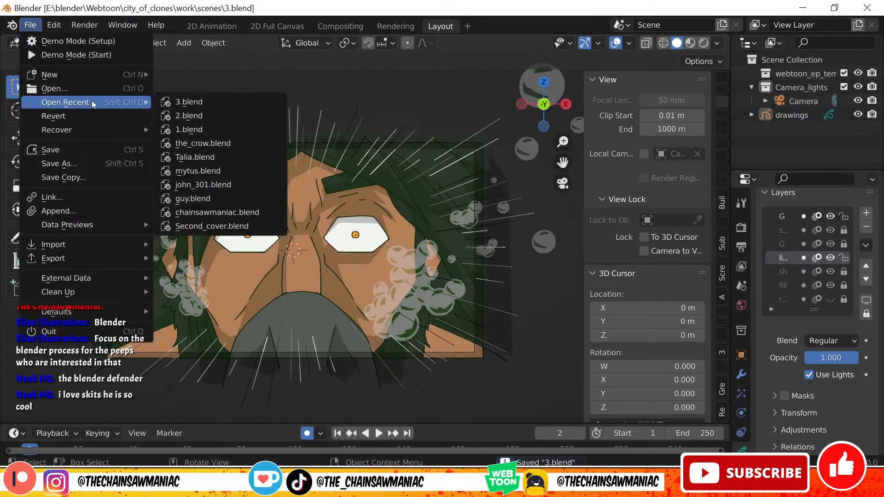
pyautogui.click(97, 89)
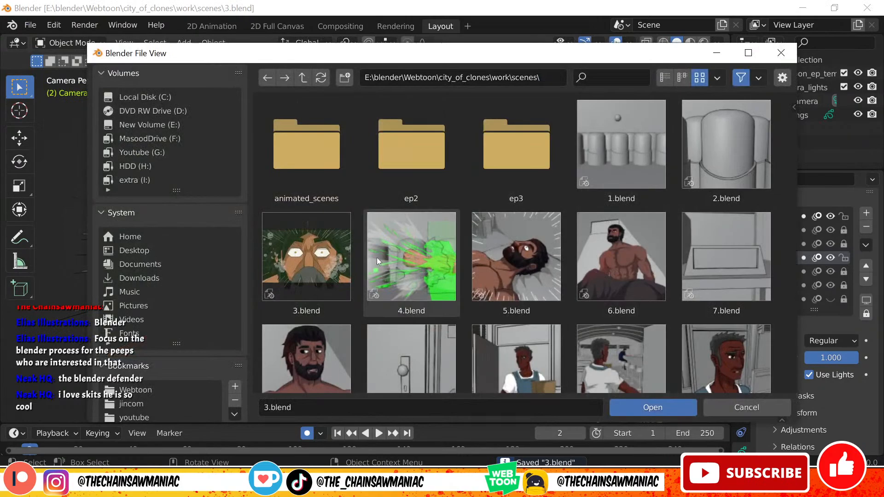
pyautogui.doubleClick(427, 247)
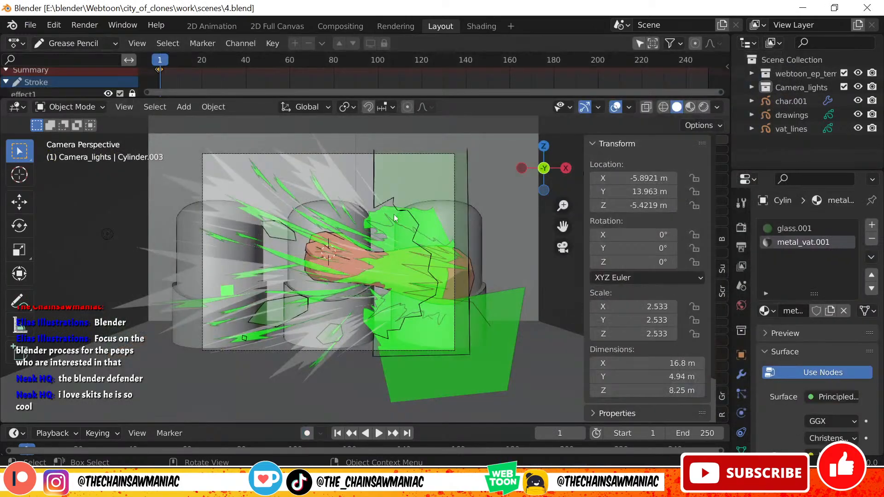
# - Switch the viewport shading to Rendered
pyautogui.press('z')
pyautogui.click(408, 221)
pyautogui.press('z')
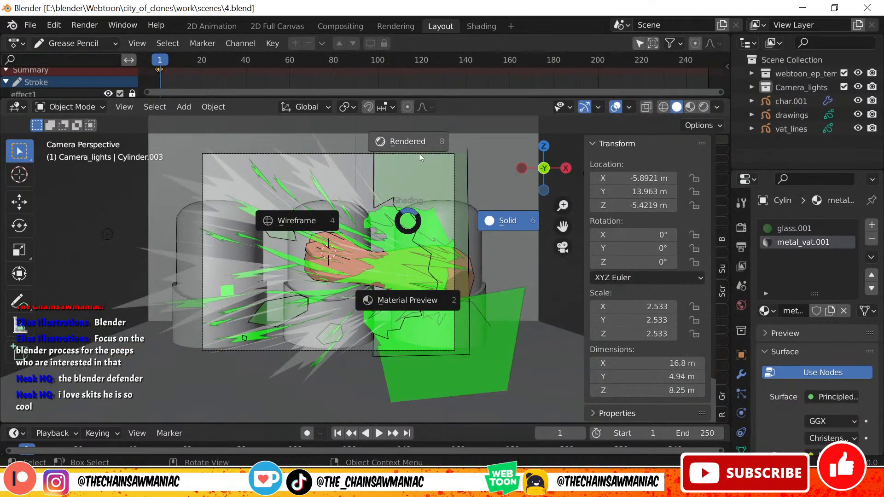
pyautogui.click(460, 97)
# - Examine the drawn fist, shattering glass effect and green tanks through the camera
pyautogui.scroll(2, 449, 281)
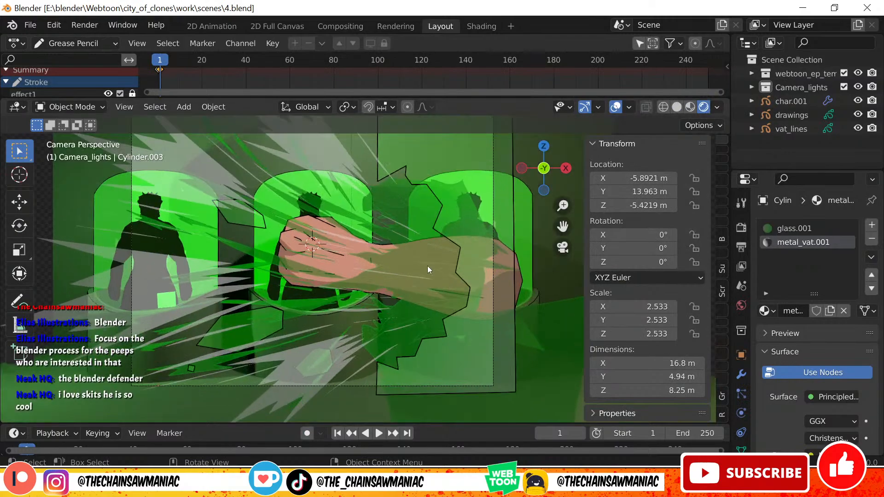
pyautogui.scroll(-1, 312, 253)
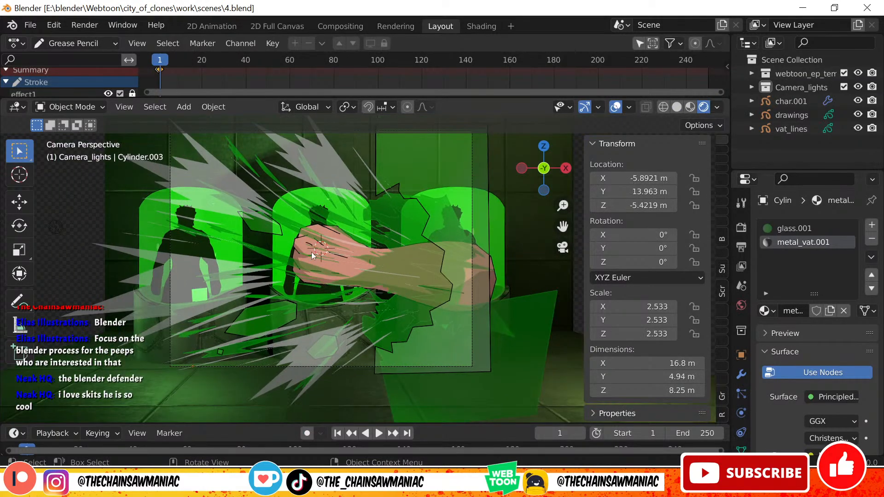
pyautogui.keyDown('shift'); pyautogui.moveTo(240, 277); pyautogui.dragTo(278, 272, button='middle'); pyautogui.keyUp('shift')
pyautogui.scroll(2, 279, 271)
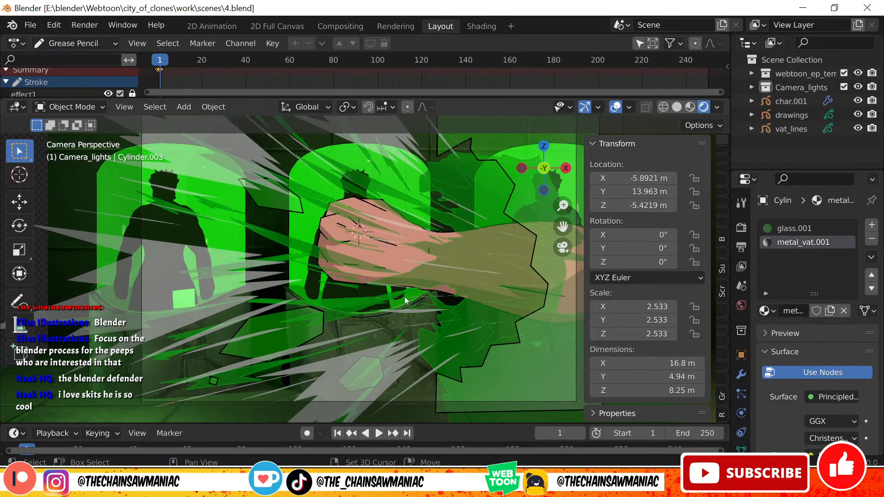
pyautogui.keyDown('shift'); pyautogui.moveTo(404, 296); pyautogui.dragTo(131, 298, button='middle'); pyautogui.keyUp('shift')
pyautogui.keyDown('shift'); pyautogui.moveTo(212, 271); pyautogui.dragTo(340, 309, button='middle'); pyautogui.keyUp('shift')
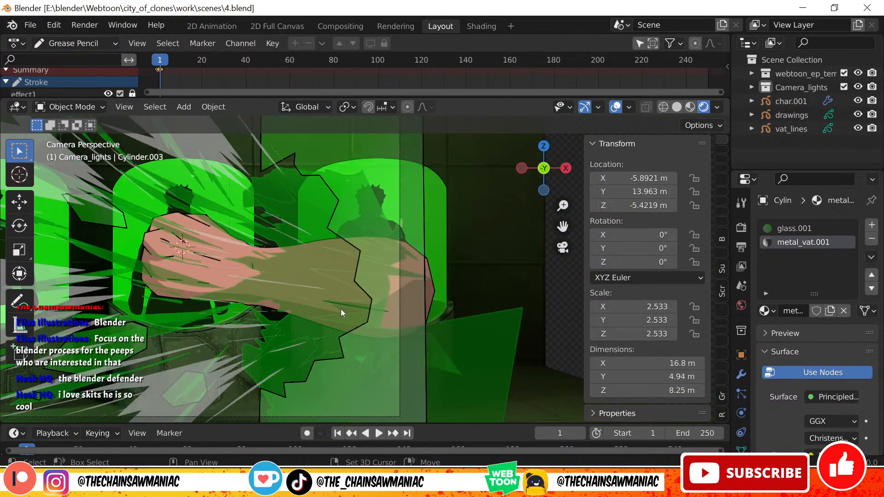
pyautogui.scroll(-3, 345, 266)
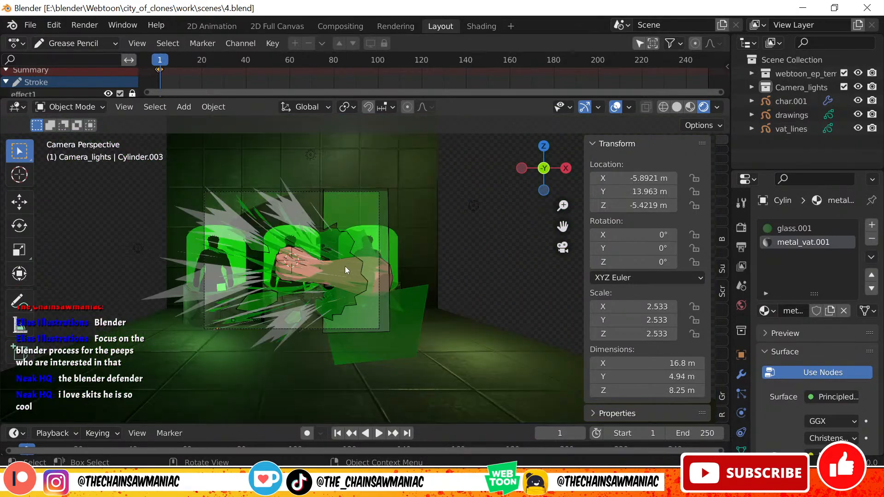
pyautogui.scroll(2, 369, 256)
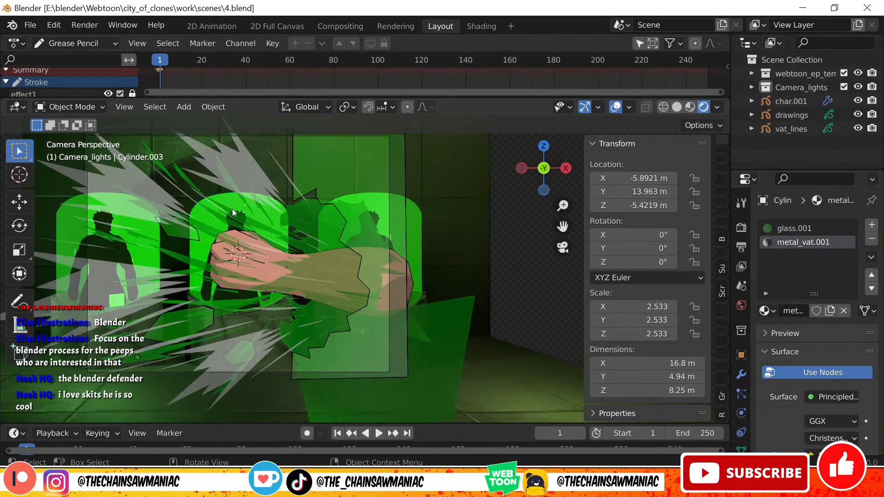
# - Examine the 3D tank room from outside the camera to see how the fist drawing is placed, and return to the camera view
pyautogui.moveTo(233, 212); pyautogui.dragTo(264, 239, button='middle')
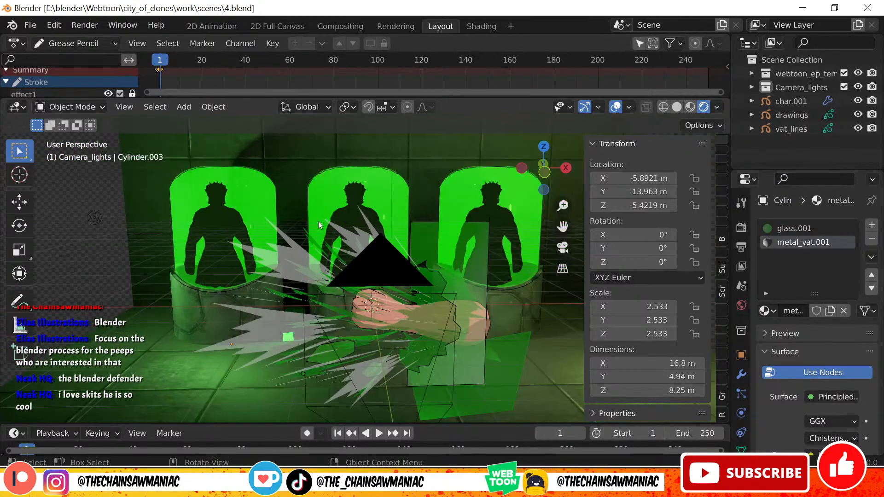
pyautogui.press('KP_0')
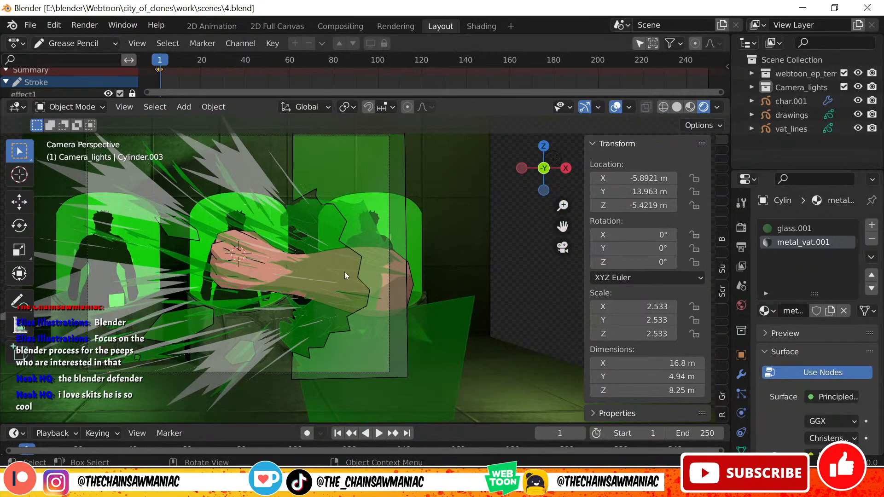
pyautogui.moveTo(344, 272); pyautogui.dragTo(364, 305, button='middle')
pyautogui.scroll(-6, 361, 310)
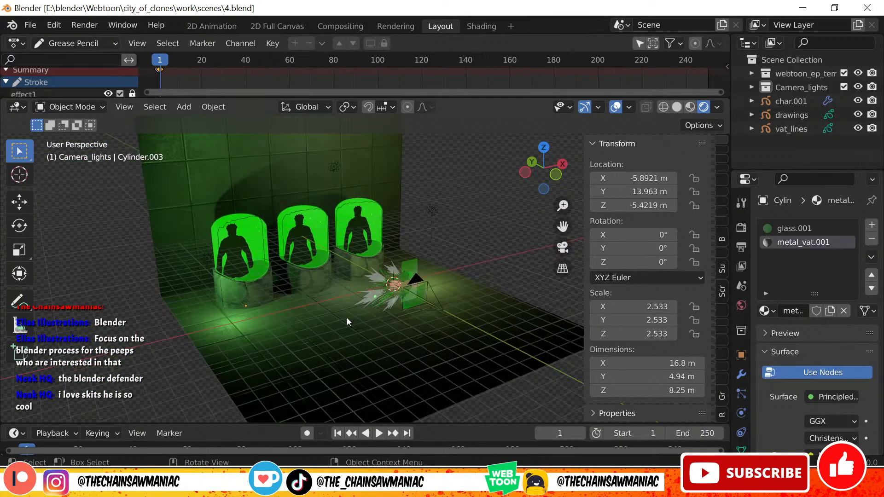
pyautogui.moveTo(344, 305); pyautogui.dragTo(248, 322, button='middle')
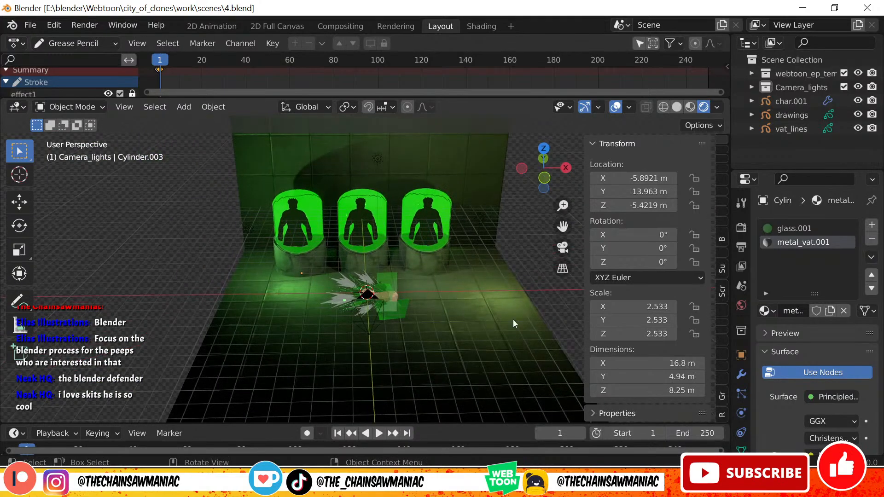
pyautogui.scroll(2, 406, 263)
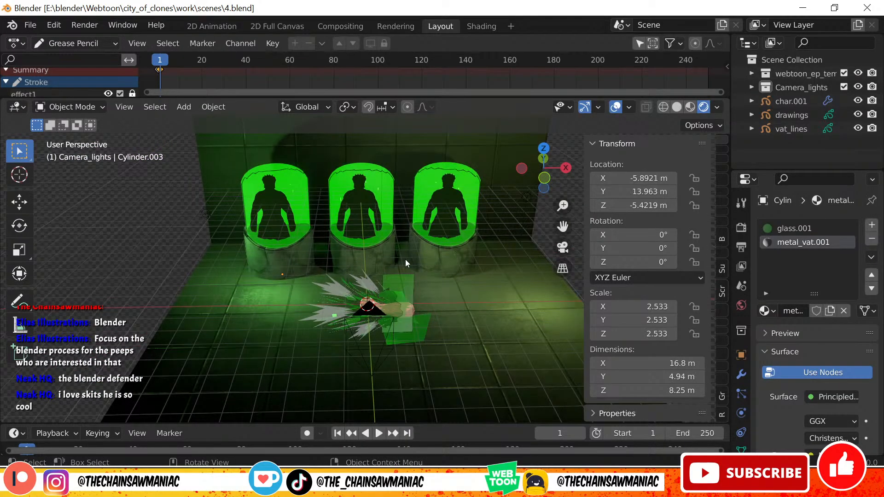
pyautogui.press('KP_0')
pyautogui.scroll(2, 330, 206)
pyautogui.scroll(-1, 295, 80)
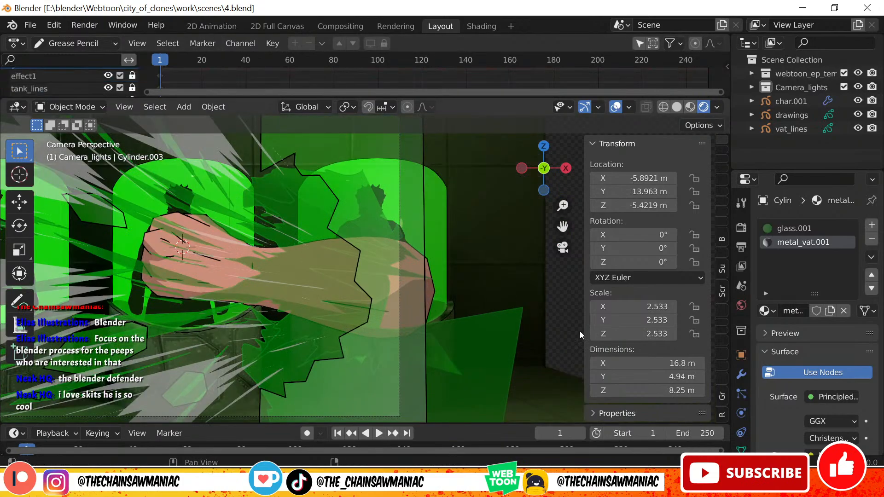
pyautogui.scroll(-3, 260, 260)
pyautogui.keyDown('shift'); pyautogui.moveTo(260, 262); pyautogui.dragTo(336, 276, button='middle'); pyautogui.keyUp('shift')
pyautogui.scroll(1, 335, 278)
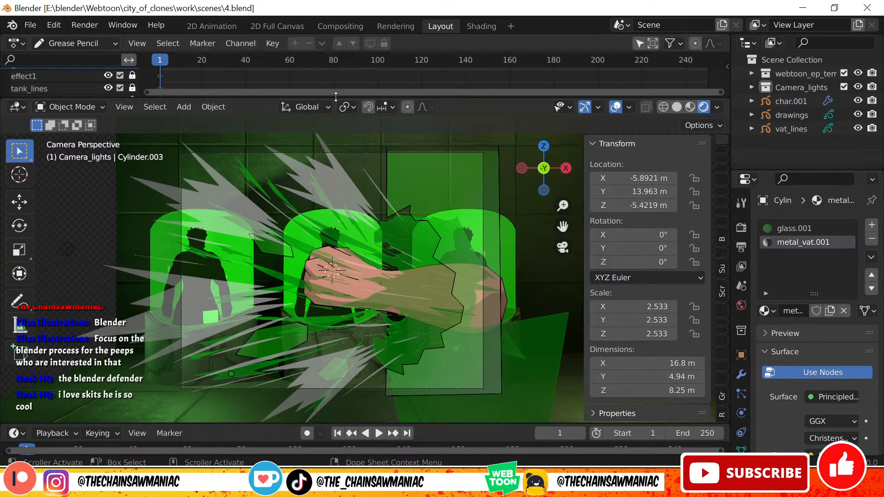
# - Enlarge the Dope Sheet area to list the Grease Pencil layers and set the current frame to 3
pyautogui.moveTo(467, 96); pyautogui.dragTo(466, 194)
pyautogui.press('space')
pyautogui.moveTo(166, 61); pyautogui.dragTo(165, 87)
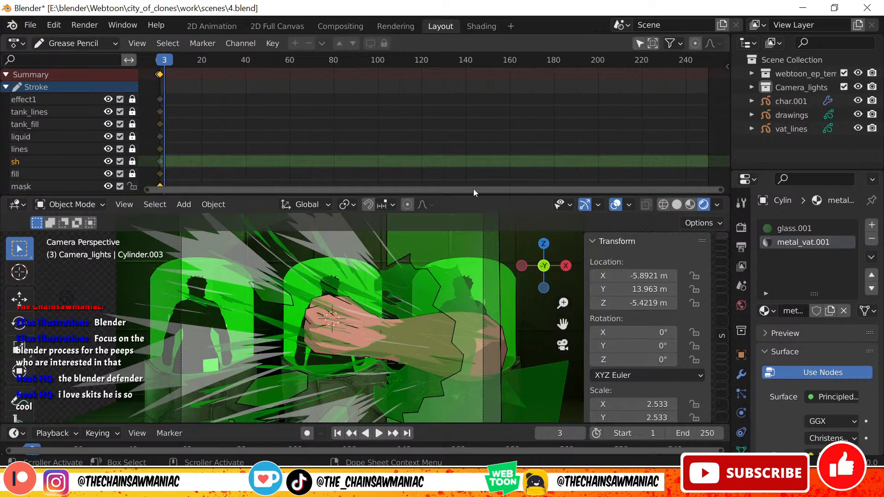
# - Shrink the Dope Sheet area down to its header to give the 3D viewport the full space
pyautogui.moveTo(440, 197); pyautogui.dragTo(404, 54)
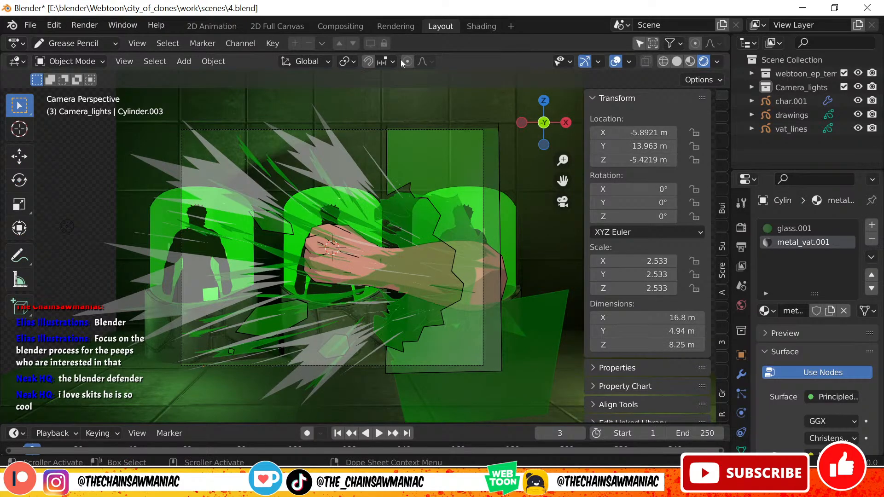
pyautogui.moveTo(408, 52); pyautogui.dragTo(396, 241)
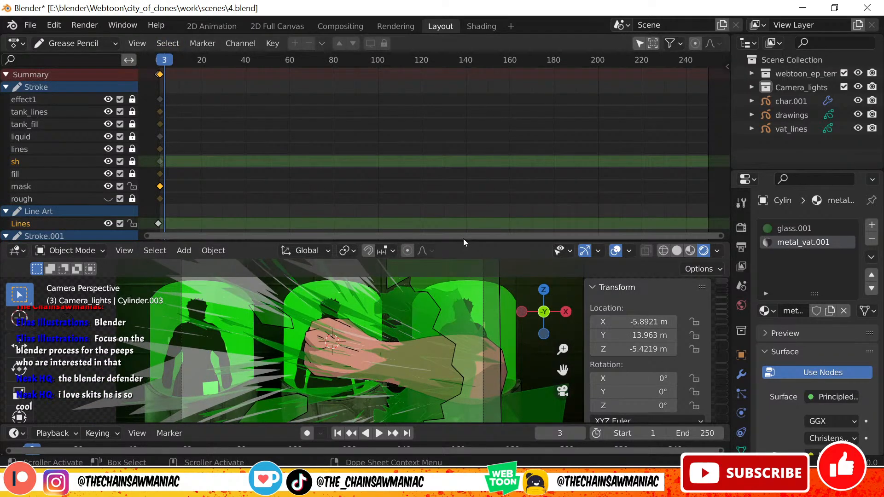
pyautogui.moveTo(461, 245); pyautogui.dragTo(415, 54)
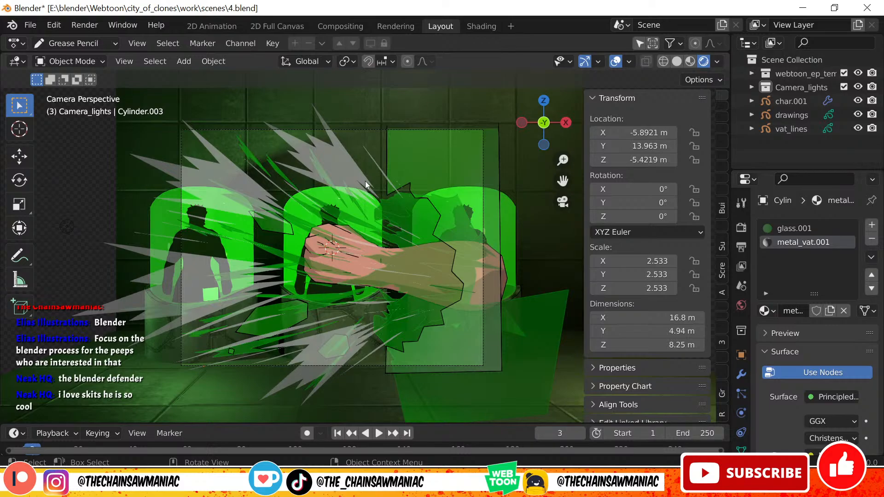
pyautogui.scroll(2, 367, 244)
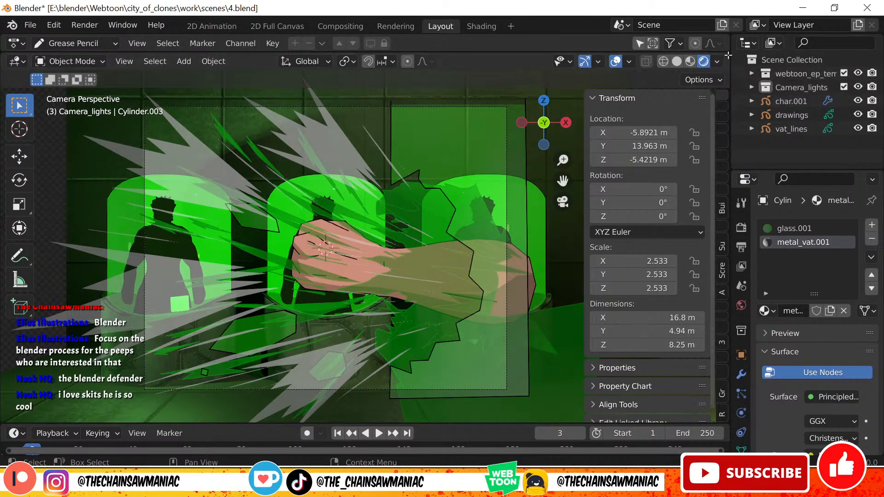
pyautogui.scroll(-2, 276, 307)
# - Inspect the drawings object from outside the camera, return to the camera view and check the background wall plane's material
pyautogui.click(262, 334)
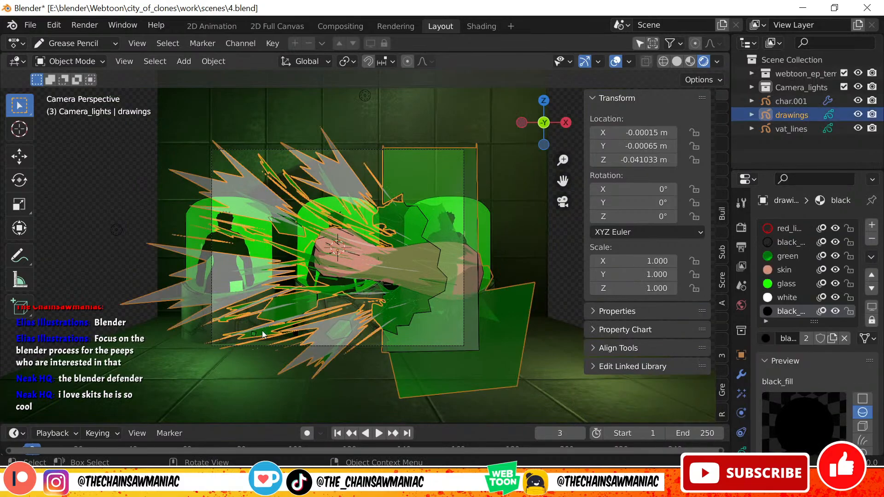
pyautogui.moveTo(261, 331)
pyautogui.mouseDown(button='middle')
pyautogui.moveTo(341, 337)
pyautogui.moveTo(277, 332)
pyautogui.mouseUp(button='middle')
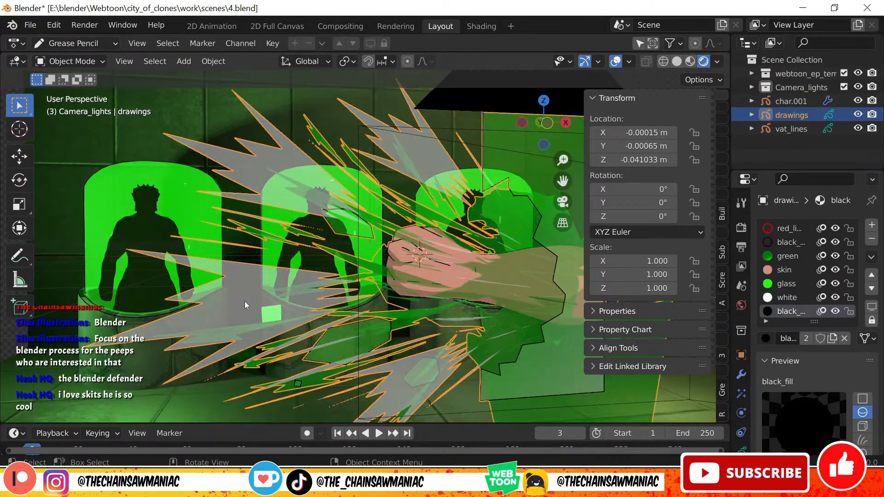
pyautogui.press('KP_0')
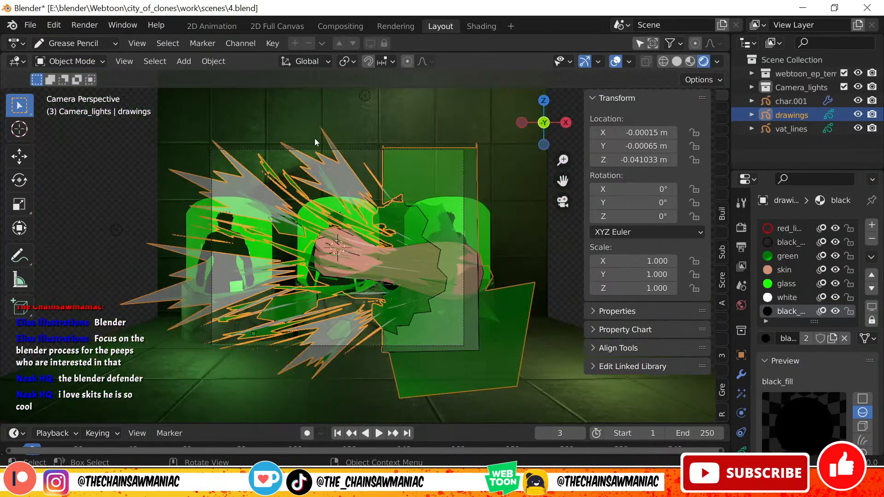
pyautogui.click(314, 138)
pyautogui.scroll(3, 399, 309)
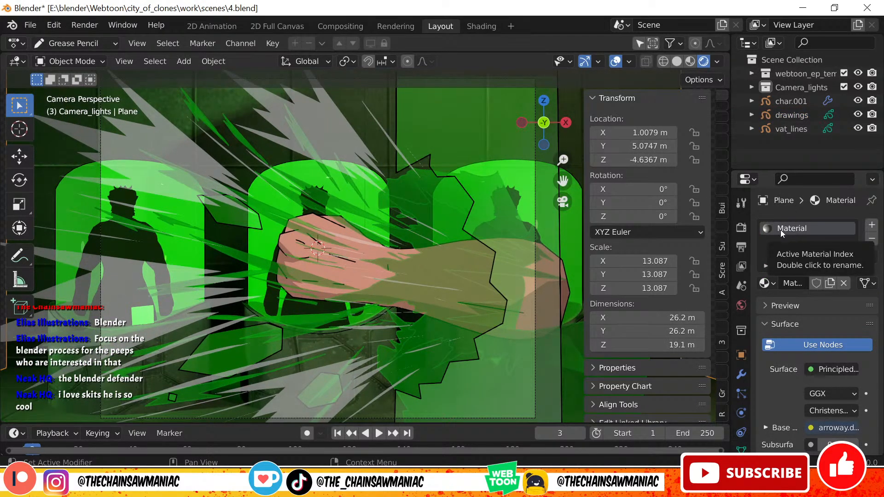
pyautogui.scroll(-1, 645, 212)
pyautogui.scroll(-3, 430, 181)
# - Select the drawings object and show its Grease Pencil layer properties
pyautogui.click(445, 153)
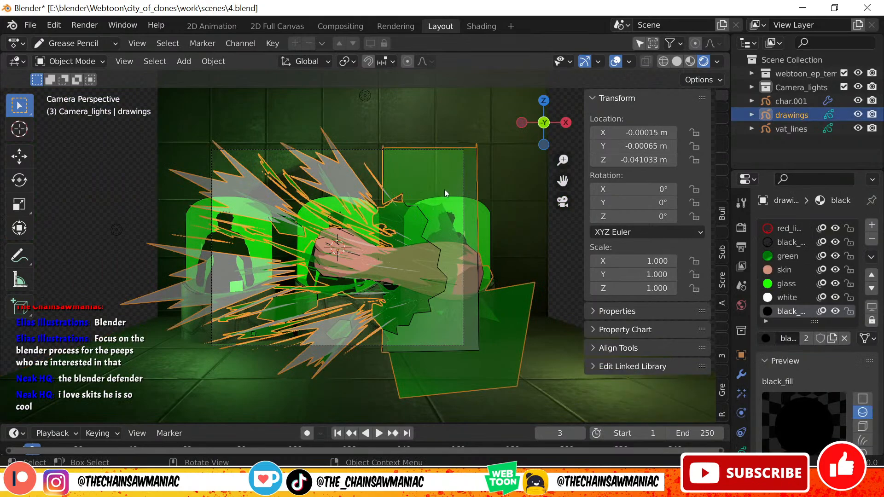
pyautogui.scroll(1, 424, 157)
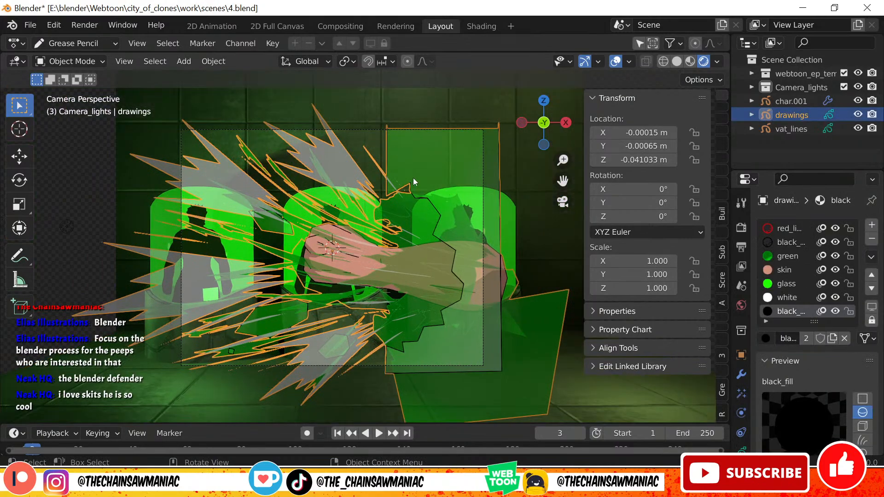
pyautogui.scroll(5, 413, 177)
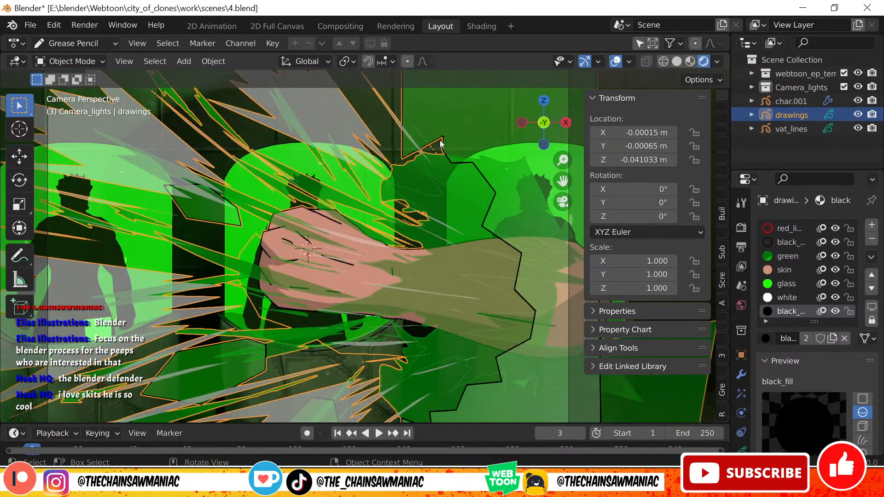
pyautogui.click(411, 125)
pyautogui.click(469, 175)
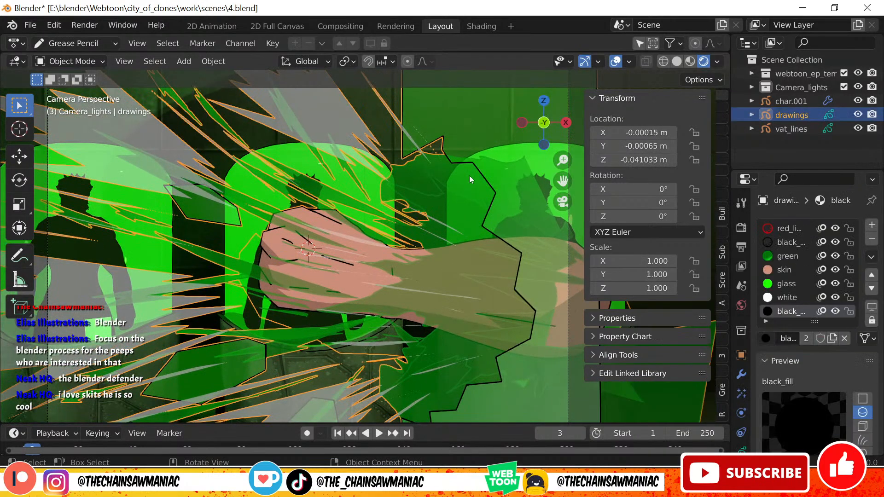
pyautogui.click(743, 446)
pyautogui.scroll(-2, 410, 181)
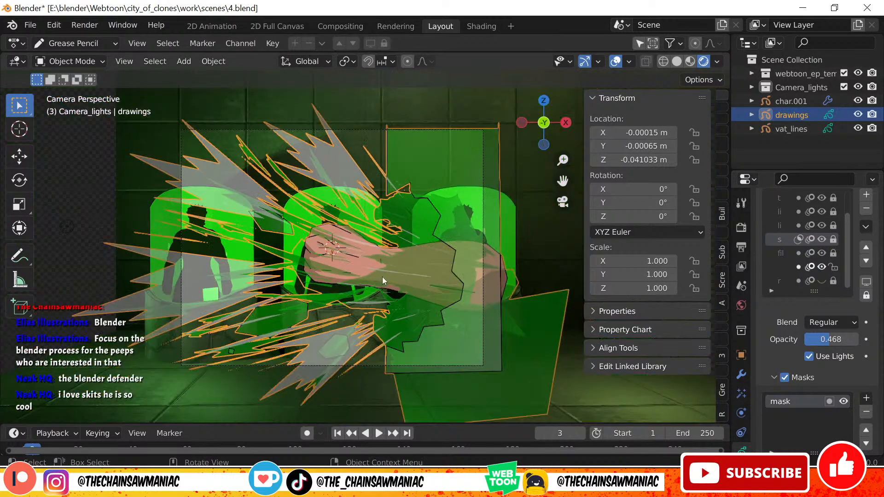
# - Select the 3D glass tanks and examine how the drawn fist and glass effects overlap them
pyautogui.click(444, 334)
pyautogui.scroll(4, 411, 248)
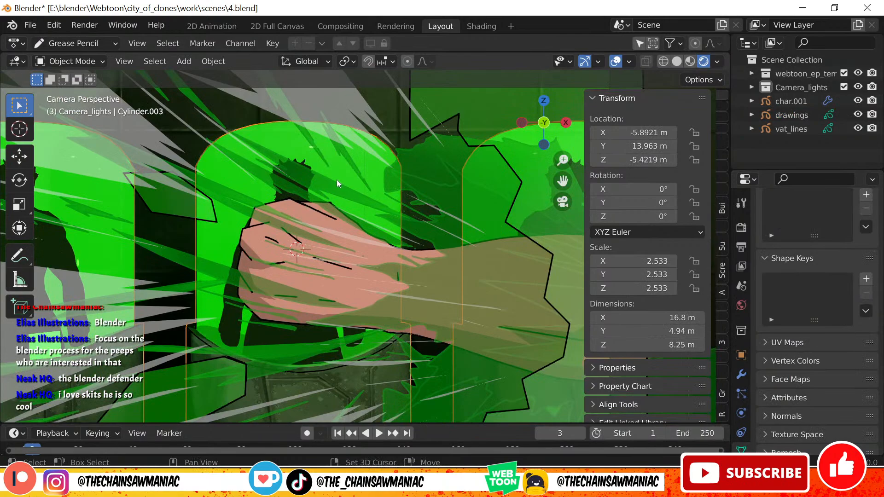
pyautogui.keyDown('shift'); pyautogui.moveTo(336, 179); pyautogui.dragTo(291, 152, button='middle'); pyautogui.keyUp('shift')
pyautogui.scroll(-2, 343, 237)
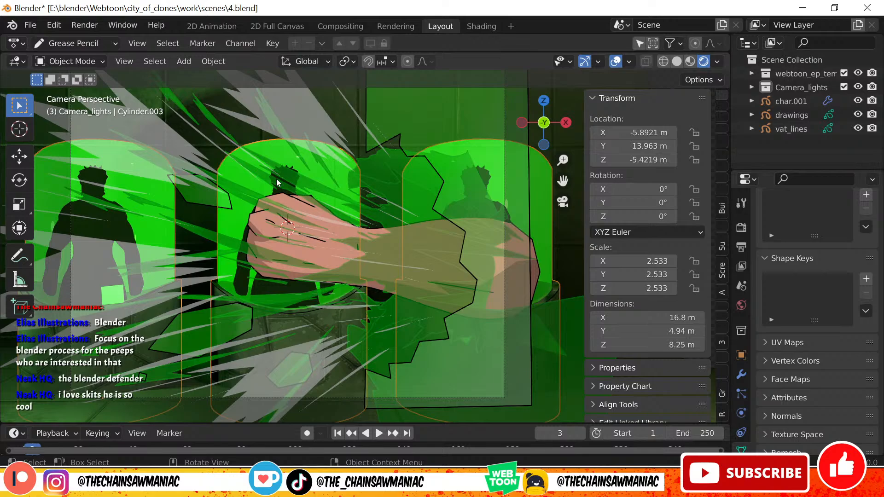
# - Select the drawings object again and switch it to Draw Mode
pyautogui.scroll(6, 407, 190)
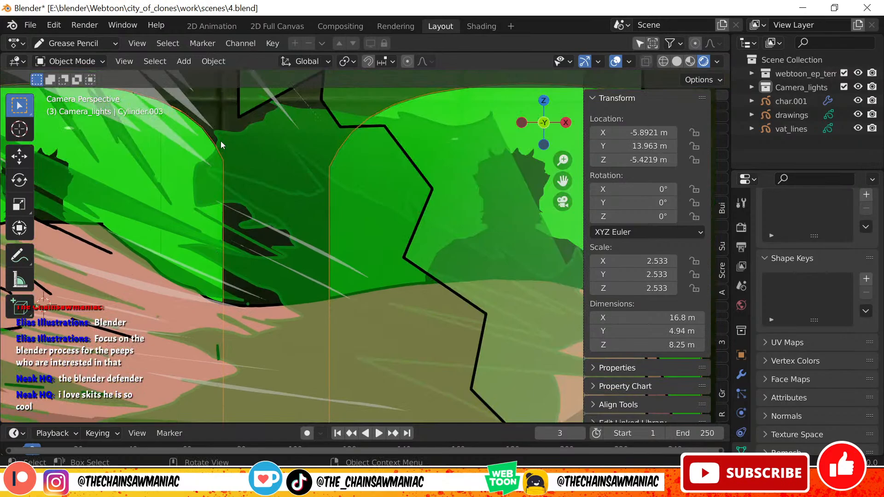
pyautogui.click(221, 143)
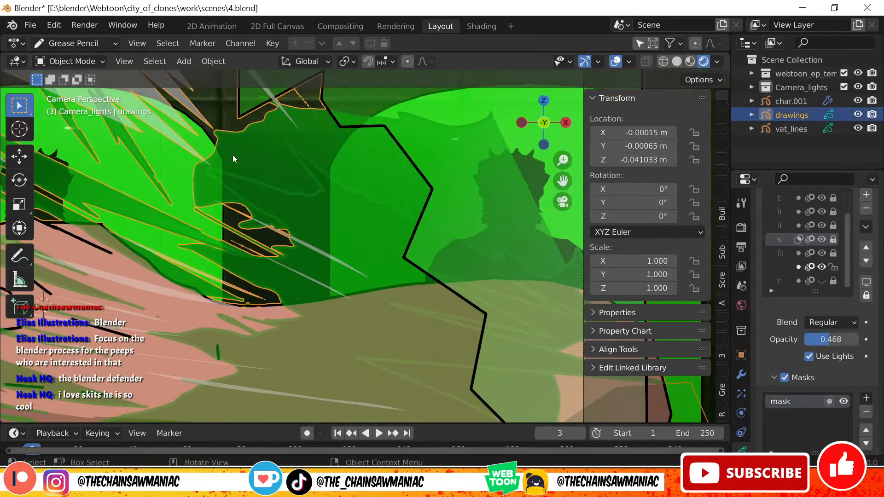
pyautogui.press('Tab')
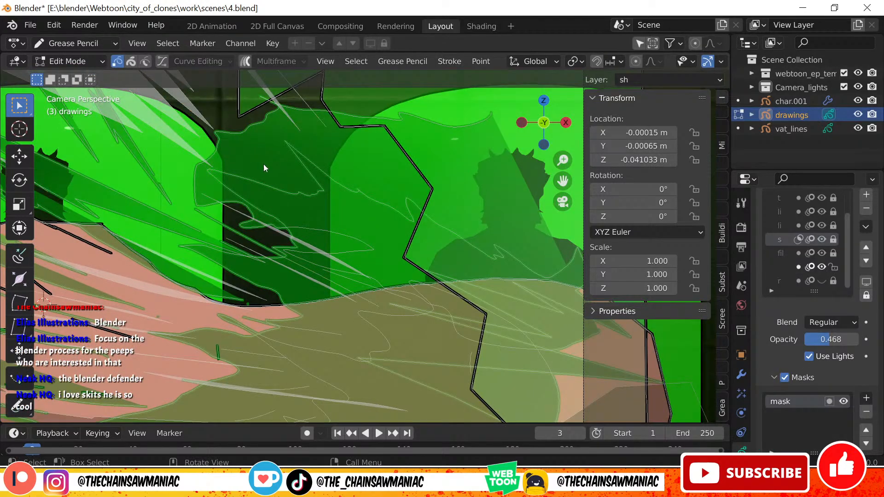
pyautogui.press('Tab')
pyautogui.scroll(-5, 290, 187)
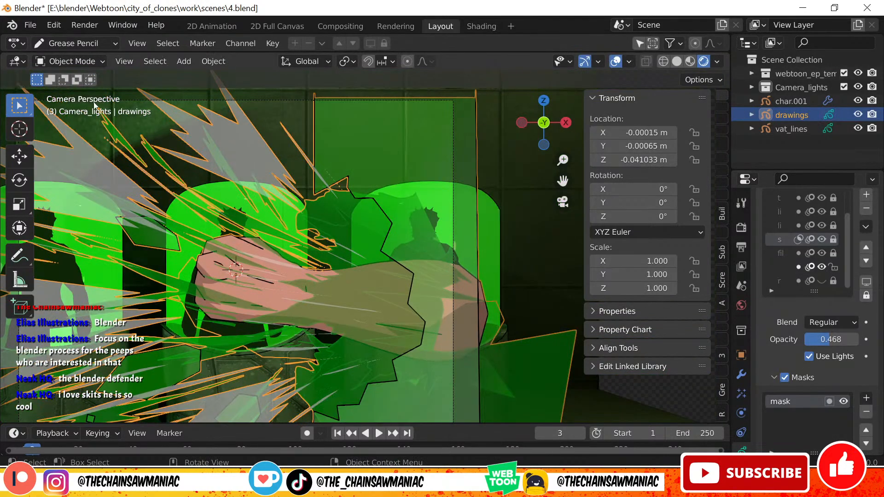
pyautogui.click(71, 64)
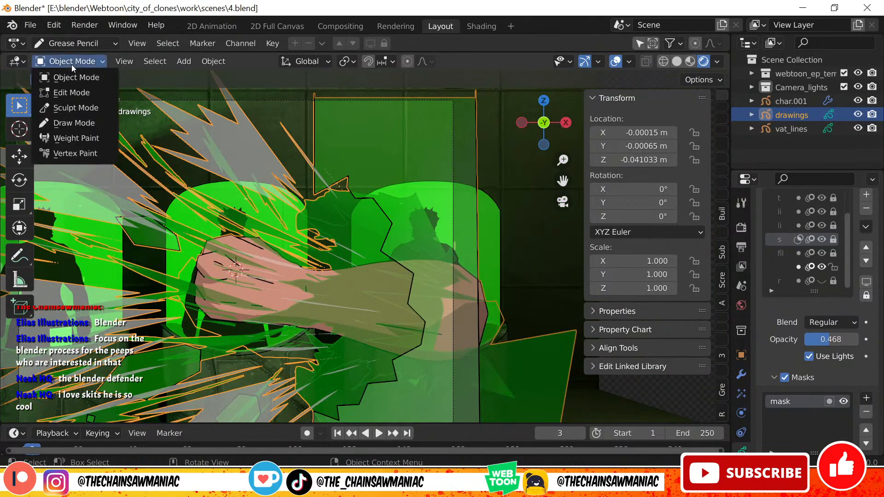
pyautogui.click(67, 123)
# - Unlock the fill layer of the drawings object and make it the active layer
pyautogui.scroll(4, 415, 231)
pyautogui.scroll(2, 818, 264)
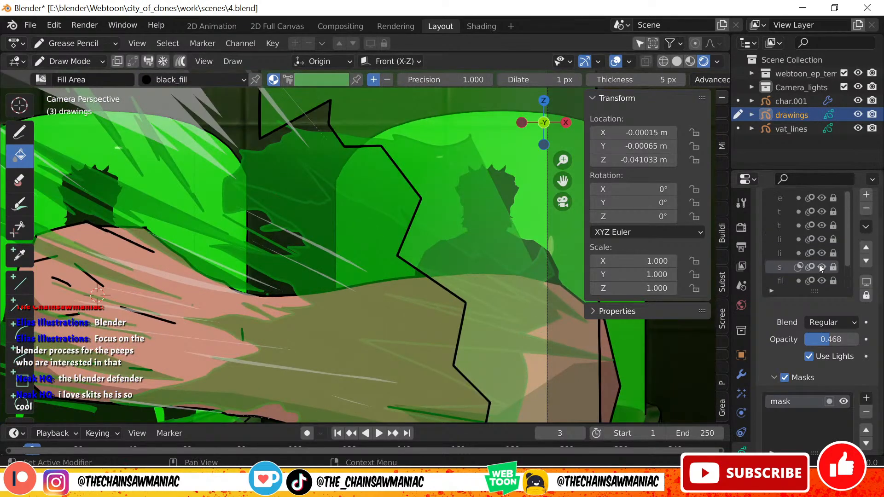
pyautogui.scroll(-2, 819, 264)
pyautogui.click(834, 253)
pyautogui.click(780, 253)
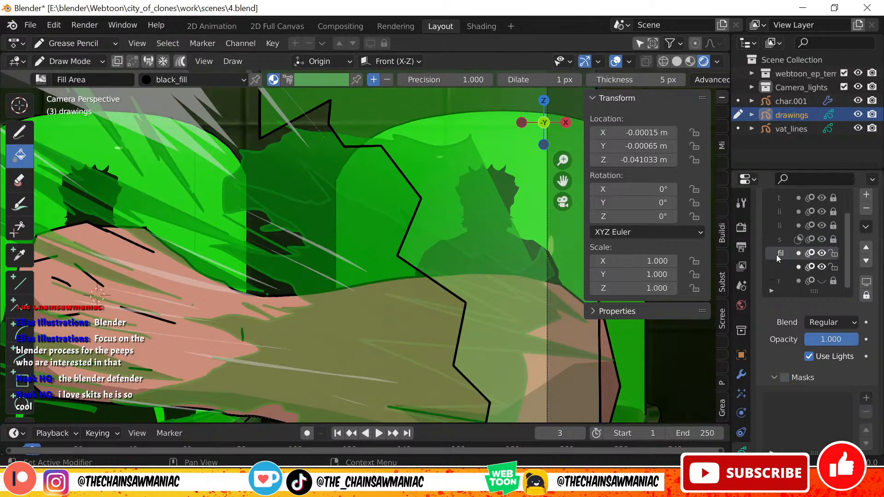
# - Try the Fill tool with the black_fill material on the dark green area above the arm and undo the fill
pyautogui.click(270, 187)
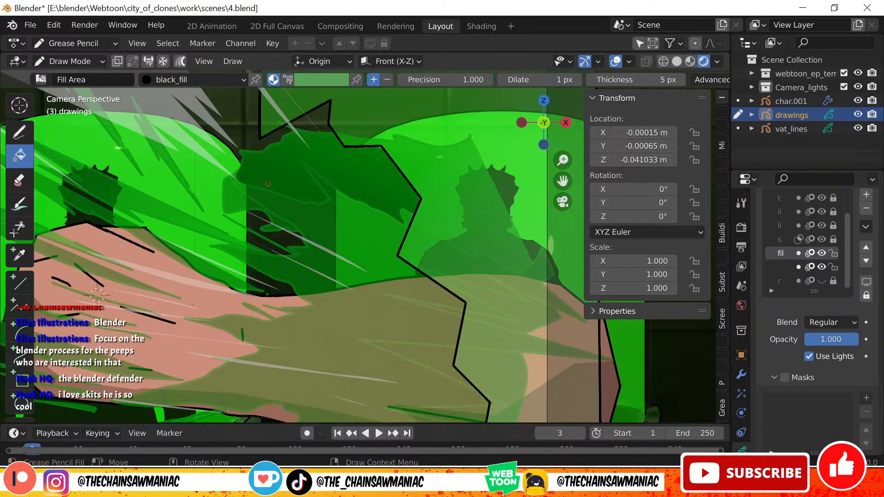
pyautogui.hotkey('ctrl', 'z')
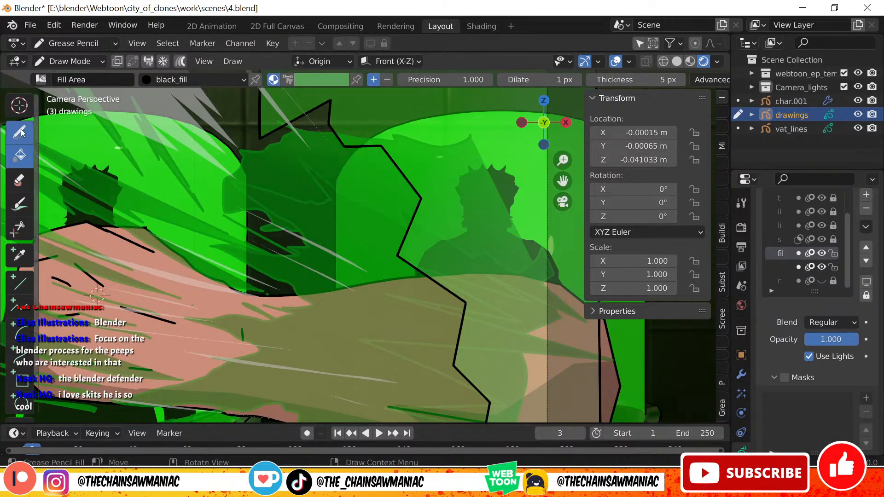
# - Switch the drawings object to Edit Mode and unlock its locked Grease Pencil layers
pyautogui.press('Tab')
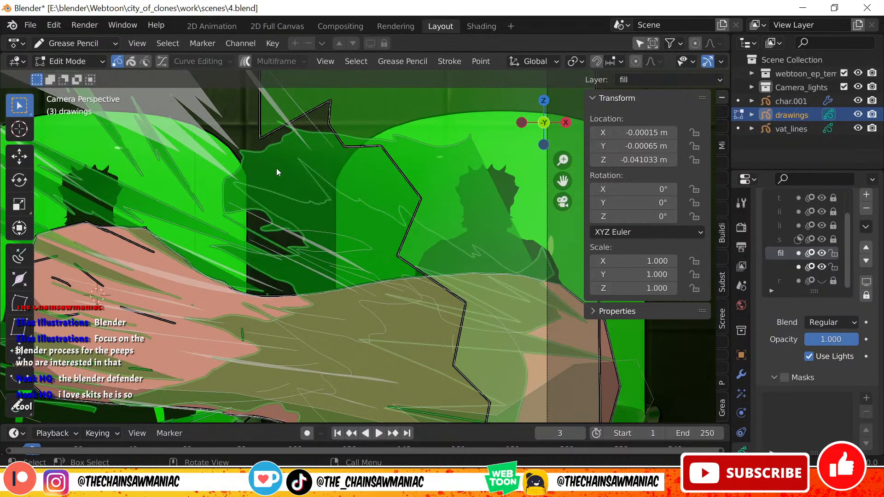
pyautogui.scroll(2, 832, 224)
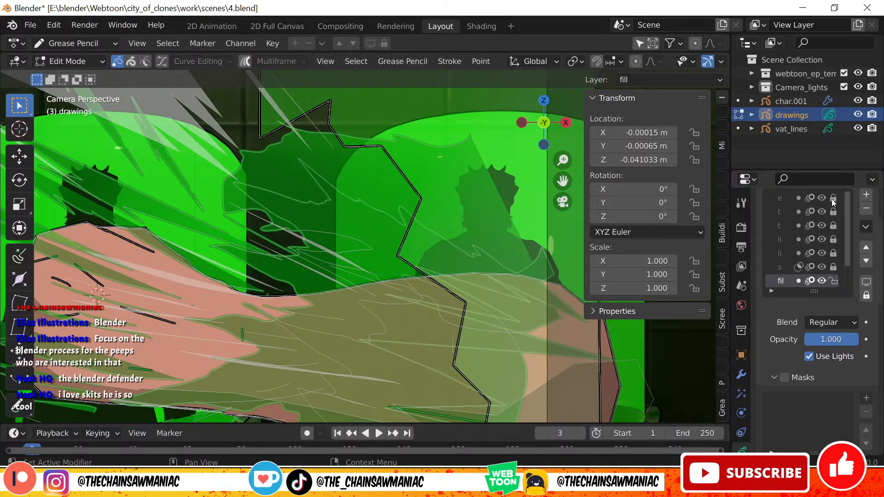
pyautogui.moveTo(834, 203); pyautogui.dragTo(838, 277)
pyautogui.scroll(-2, 838, 278)
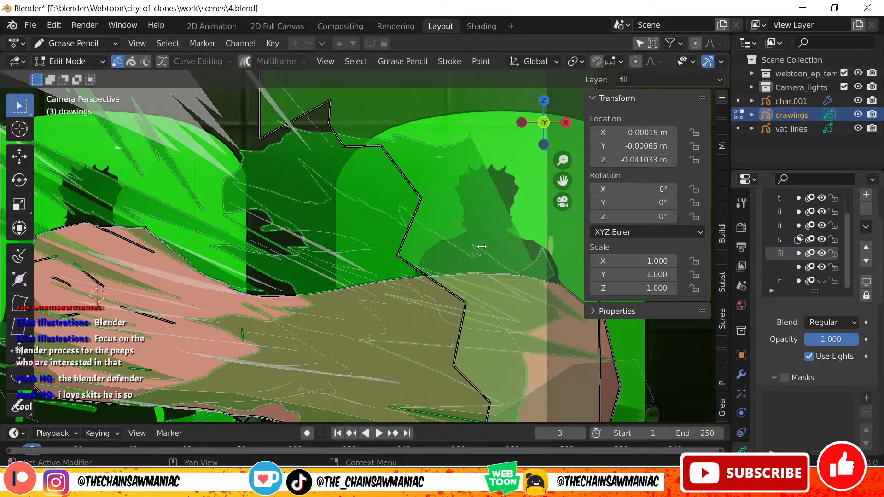
# - Select the whole dark green shape above the arm and move it out past the left side of the tanks
pyautogui.click(291, 159)
pyautogui.click(273, 150)
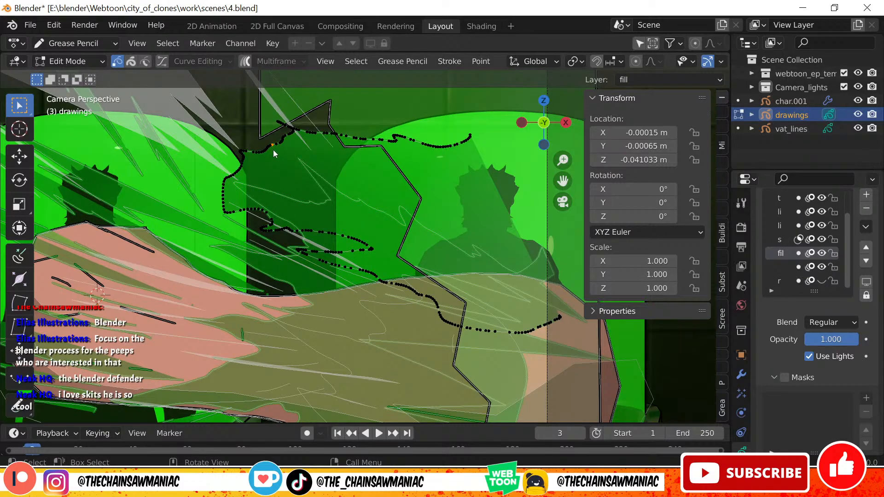
pyautogui.press('l')
pyautogui.keyDown('ctrl'); pyautogui.moveTo(289, 164); pyautogui.dragTo(287, 296, button='middle'); pyautogui.keyUp('ctrl')
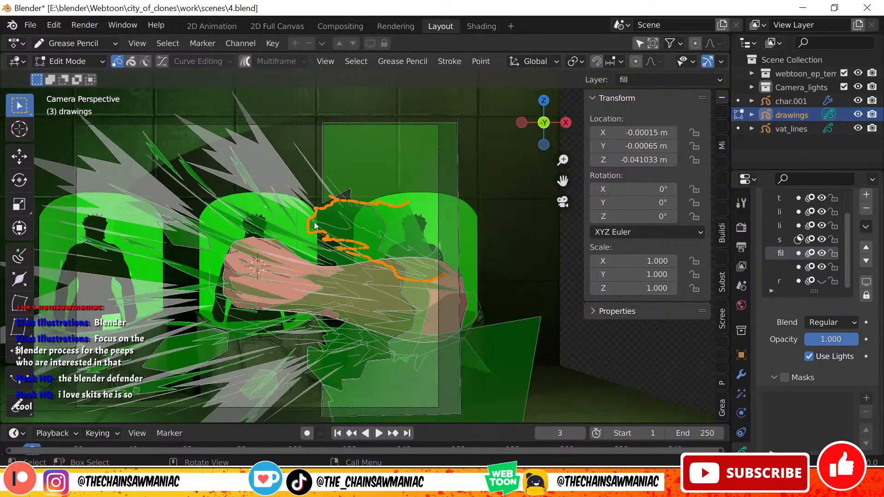
pyautogui.press('g')
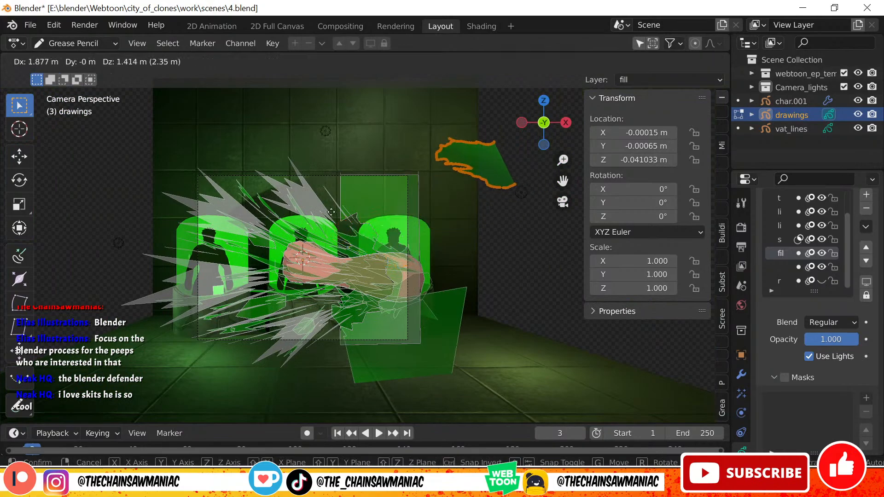
pyautogui.click(191, 283)
pyautogui.press('g')
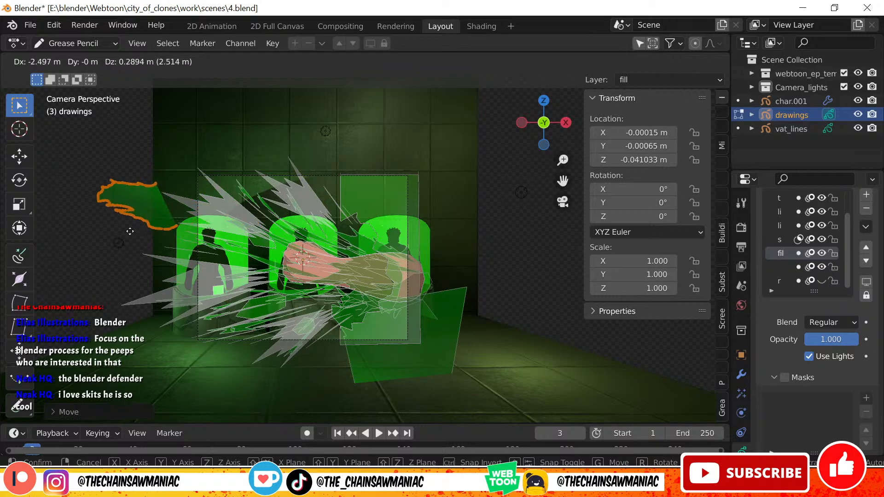
pyautogui.click(153, 244)
# - Select all the drawn strokes and move them together to the right, clear of the three tanks
pyautogui.press('a')
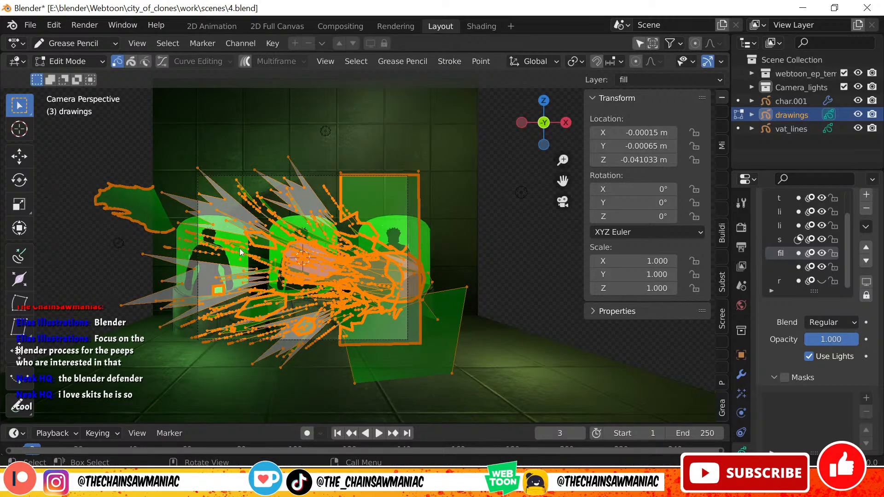
pyautogui.press('g')
pyautogui.click(527, 291)
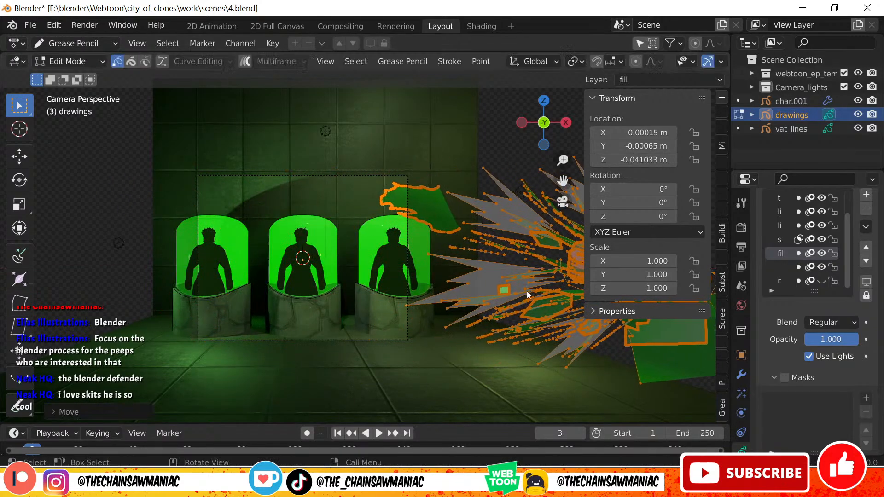
# - Select only the whole dark green shape beside the spiky strokes and move it over the middle tank
pyautogui.hotkey('alt', 'a')
pyautogui.click(438, 234)
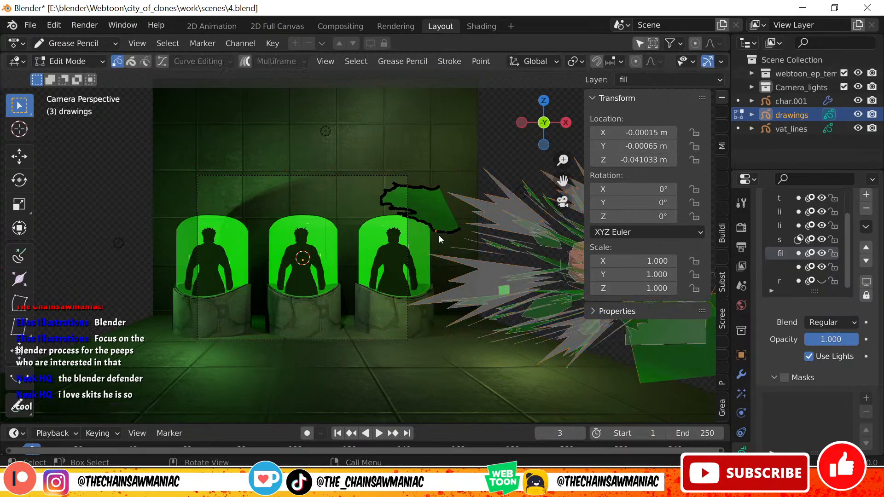
pyautogui.hotkey('ctrl', 'l')
pyautogui.press('g')
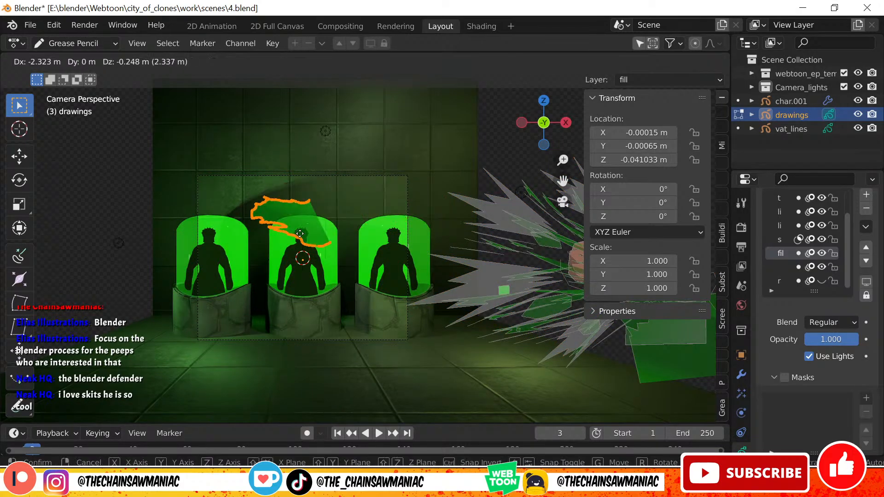
pyautogui.click(258, 222)
# - Scale the dark green shape to about twice its size and reposition it in front of the middle tank
pyautogui.press('s')
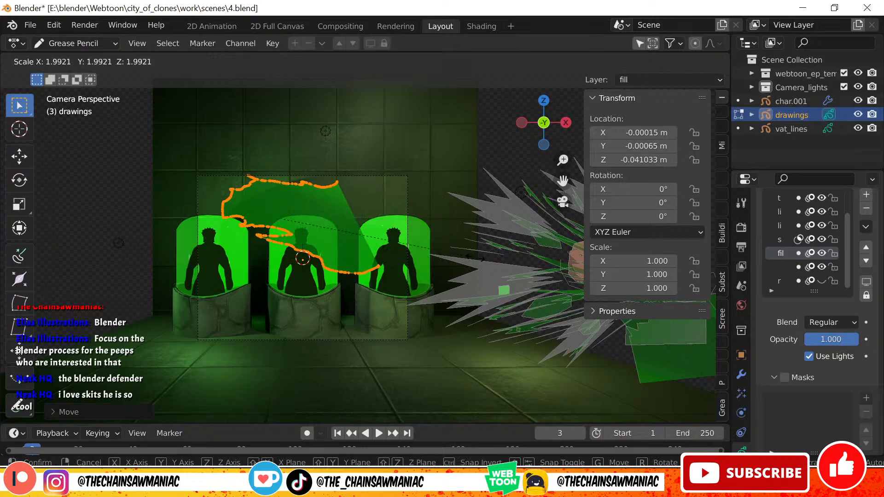
pyautogui.click(372, 221)
pyautogui.scroll(4, 355, 211)
pyautogui.moveTo(312, 206)
pyautogui.keyDown('shift'); pyautogui.mouseDown(button='middle')
pyautogui.moveTo(383, 225)
pyautogui.moveTo(421, 212)
pyautogui.mouseUp(button='middle'); pyautogui.keyUp('shift')
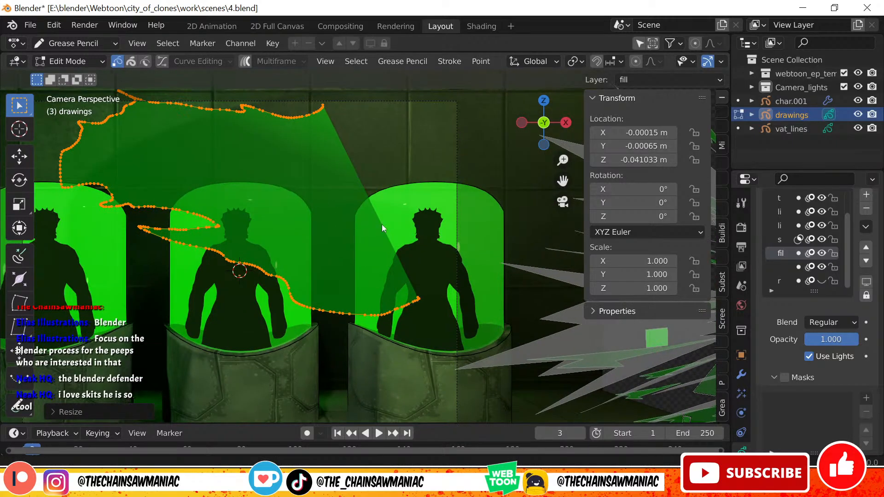
pyautogui.press('g')
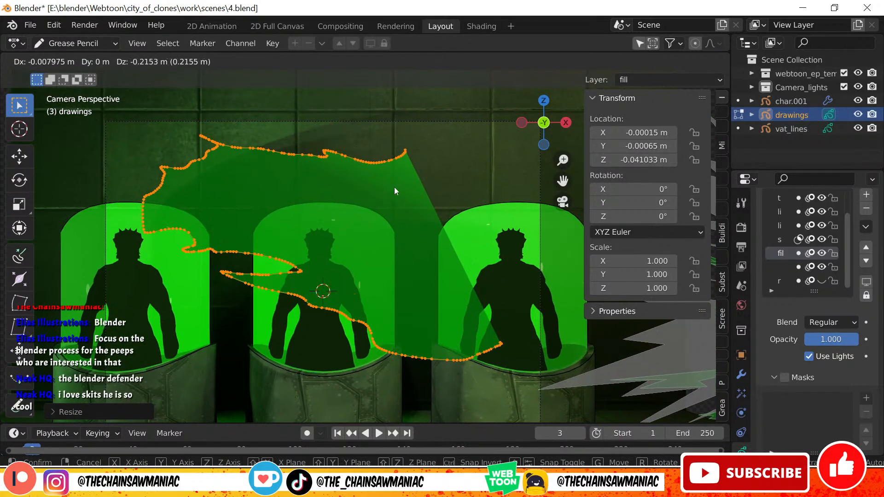
pyautogui.click(394, 190)
# - Rotate the enlarged dark green shape slightly in depth with a trackball rotation in Edit Mode
pyautogui.press('Tab')
pyautogui.scroll(3, 253, 215)
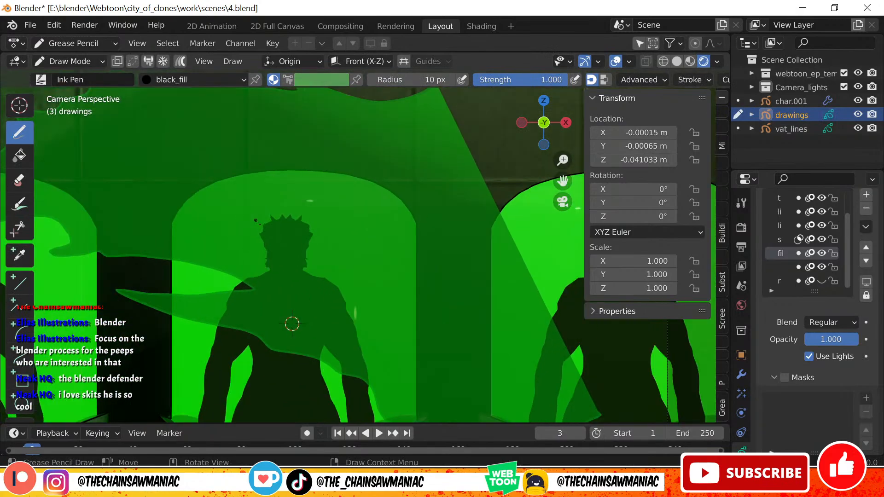
pyautogui.scroll(-3, 323, 291)
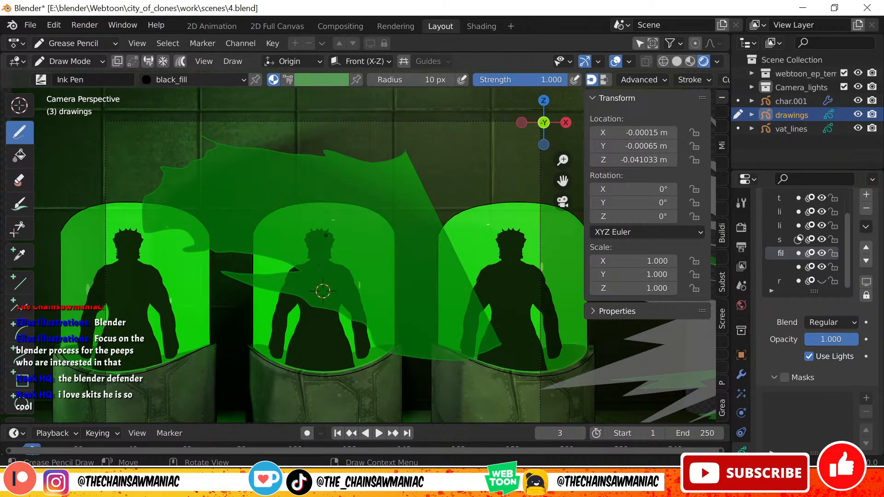
pyautogui.press('Tab')
pyautogui.press('r')
pyautogui.press('r')
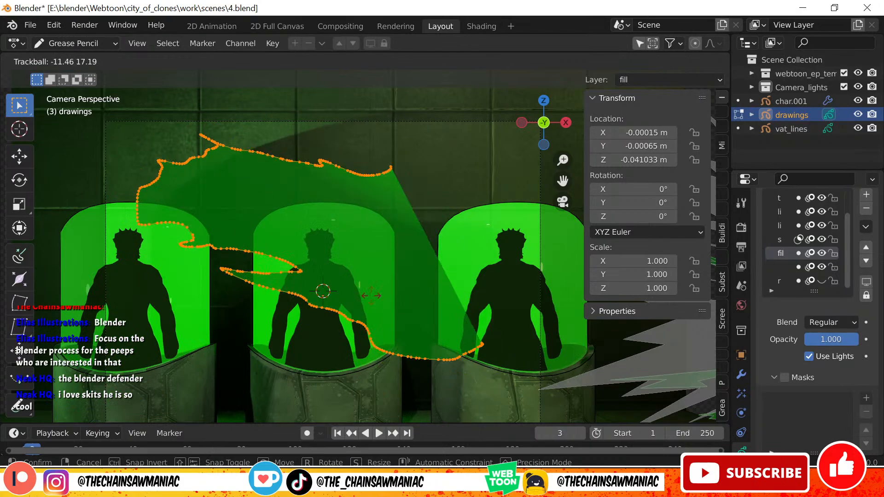
pyautogui.click(336, 211)
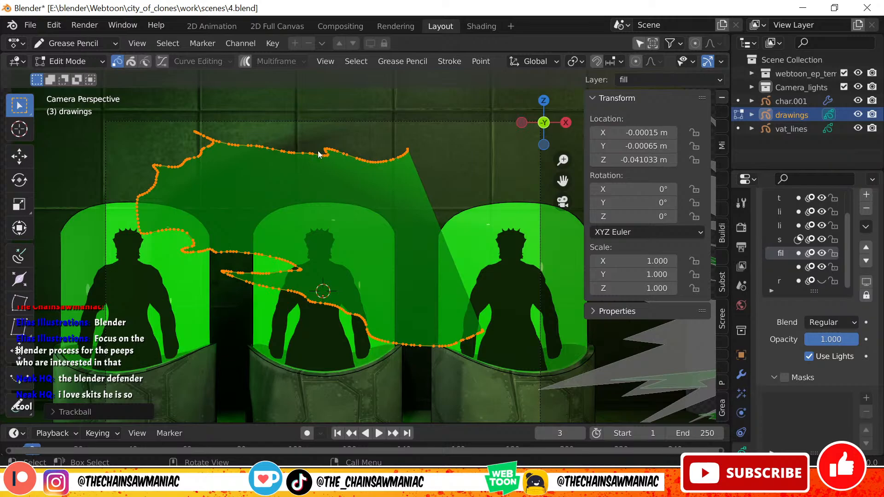
# - Apply two more trackball rotations to the dark green shape, turning it freely in 3D space
pyautogui.press('r')
pyautogui.press('r')
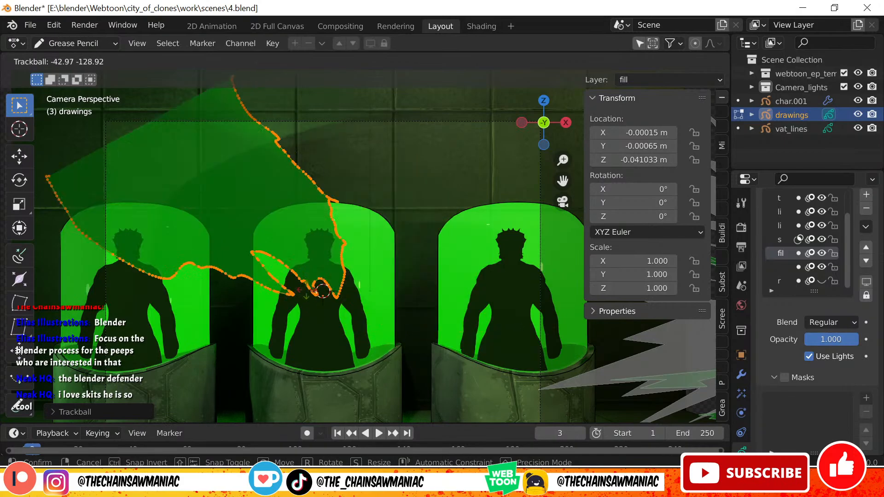
pyautogui.click(393, 284)
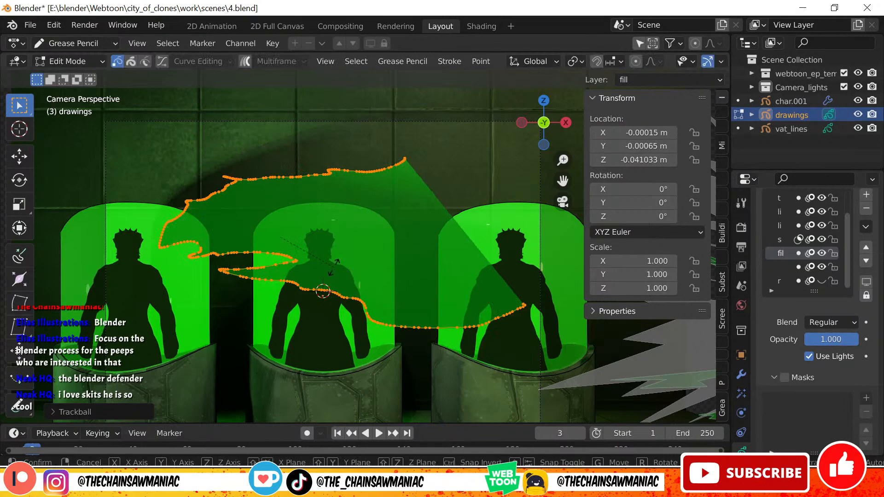
pyautogui.press('r')
pyautogui.press('r')
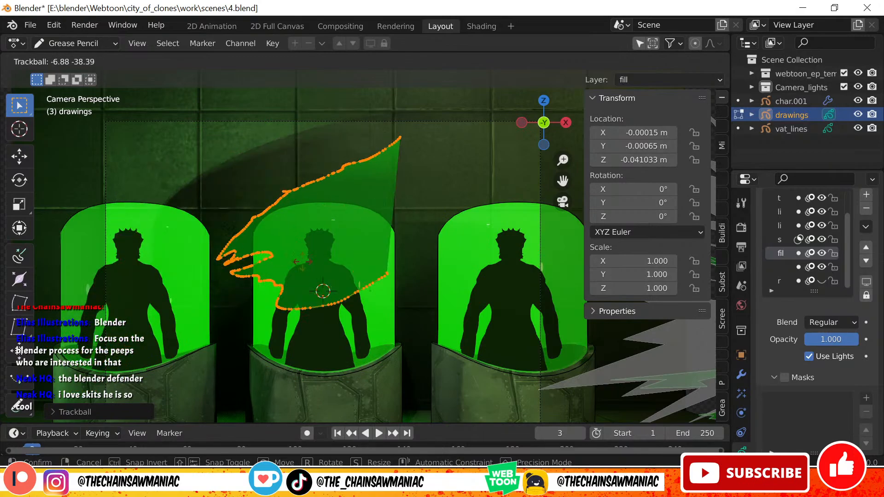
pyautogui.click(316, 267)
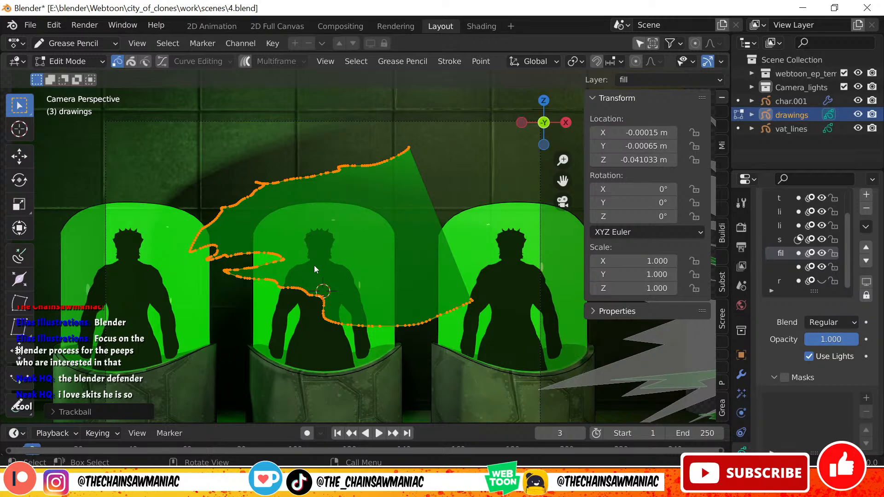
# - Check the rotated shape without its point selection in Draw Mode and return to Edit Mode
pyautogui.press('Tab')
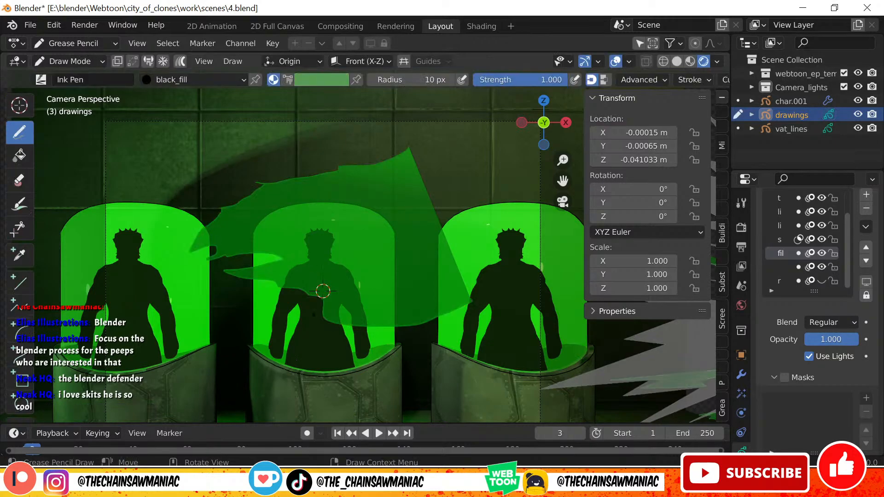
pyautogui.press('Tab')
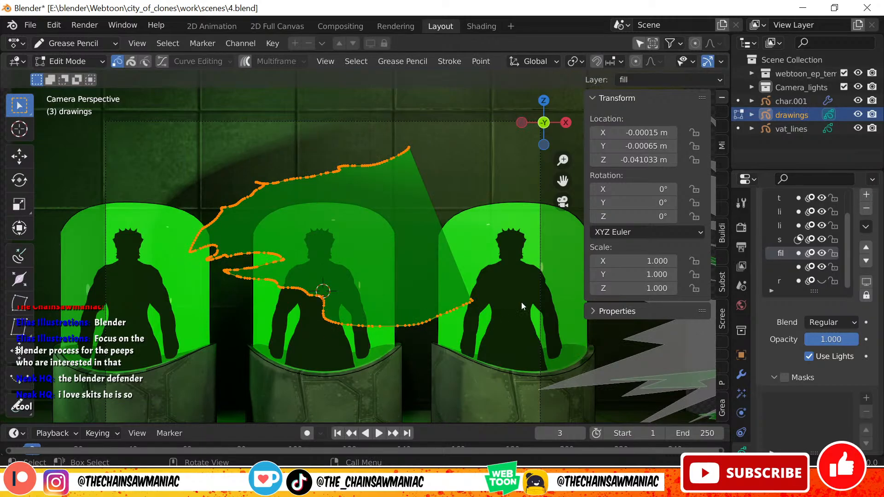
pyautogui.scroll(2, 521, 302)
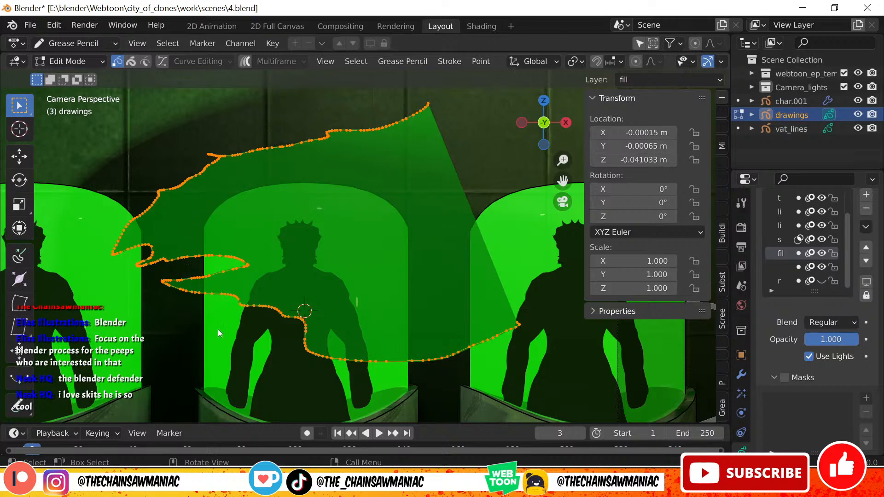
pyautogui.press('Tab')
pyautogui.press('Tab')
pyautogui.scroll(-4, 361, 245)
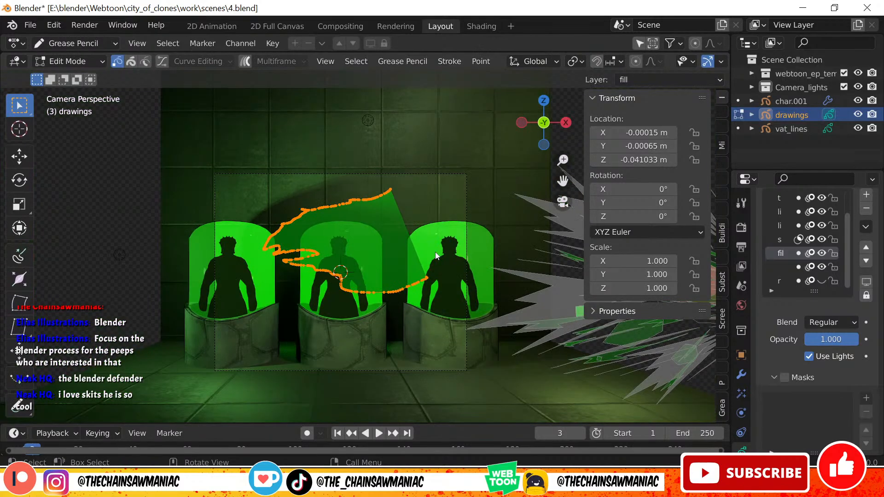
# - Move the dark green shape around in front of the tanks and delete it
pyautogui.press('g')
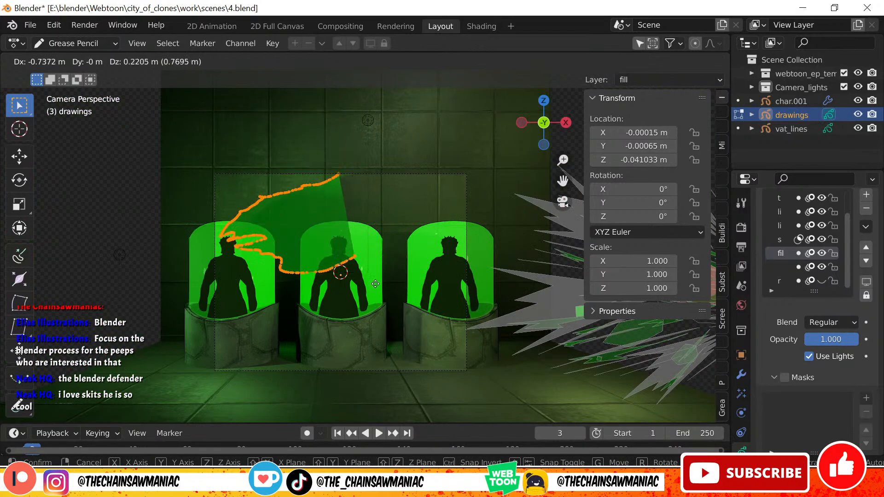
pyautogui.click(394, 281)
pyautogui.press('g')
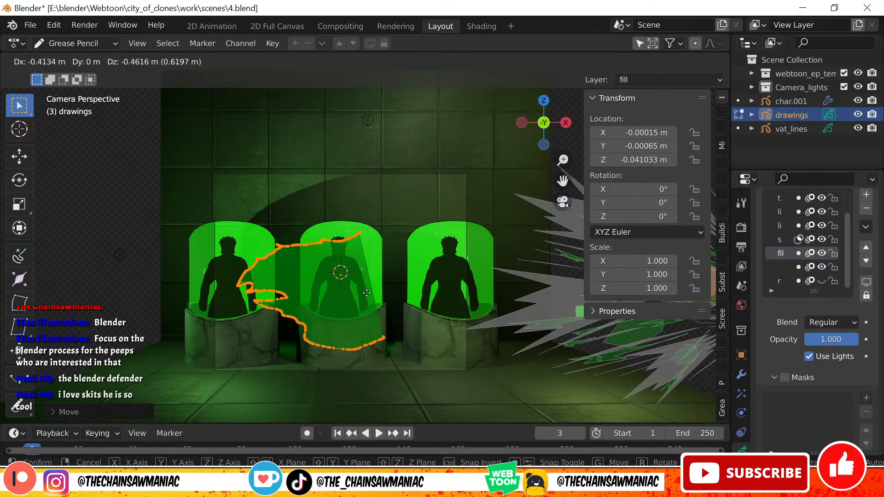
pyautogui.click(340, 260)
pyautogui.press('x')
pyautogui.click(340, 260)
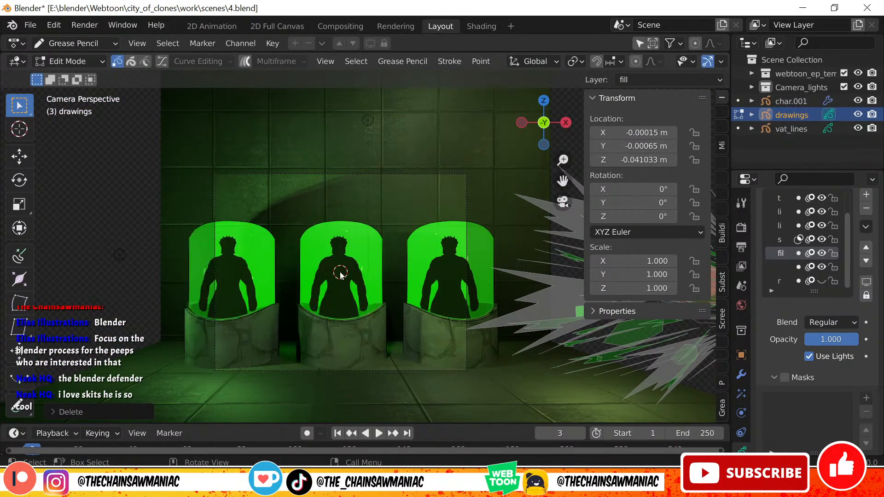
# - Switch the drawings object to Draw Mode and choose the green material for the Ink Pen
pyautogui.press('Tab')
pyautogui.scroll(2, 794, 242)
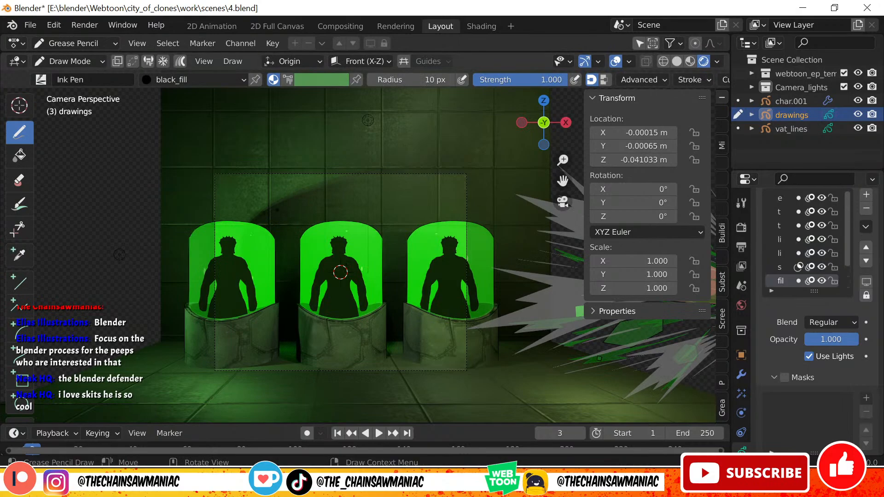
pyautogui.click(162, 79)
pyautogui.click(138, 139)
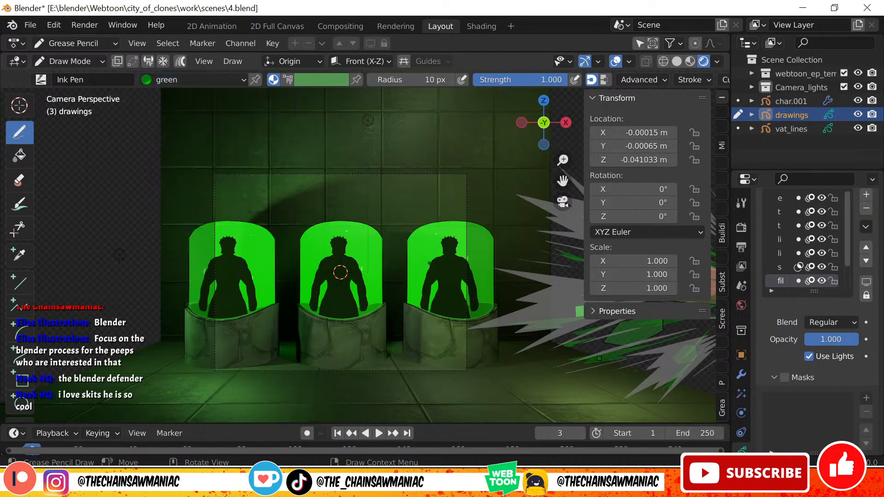
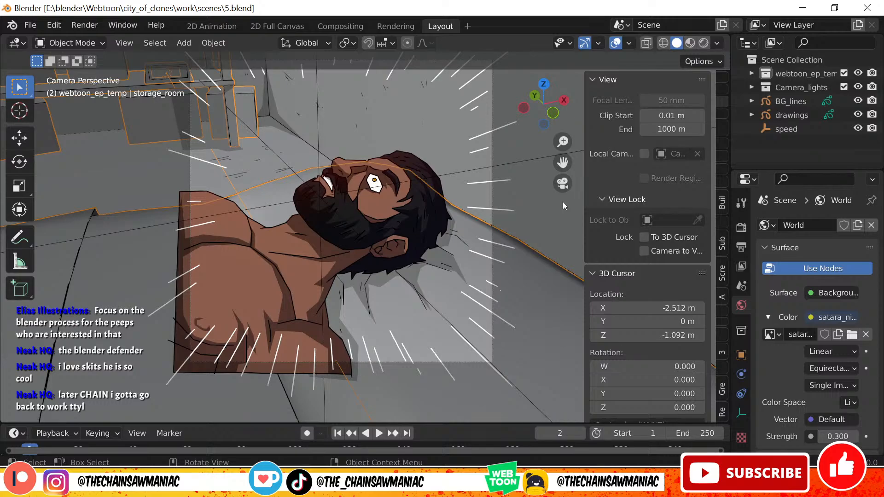
# - Select the drawings object in scene 5 and set the viewport shading to Rendered
pyautogui.click(313, 101)
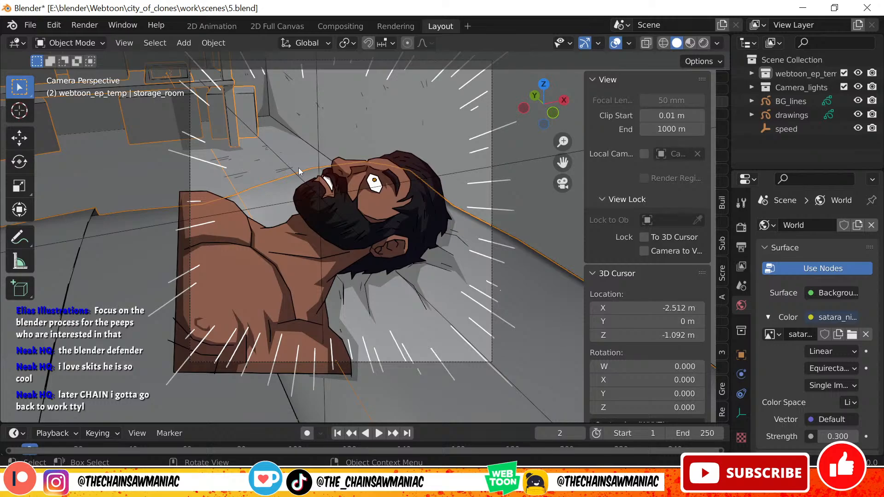
pyautogui.scroll(-2, 300, 180)
pyautogui.click(293, 153)
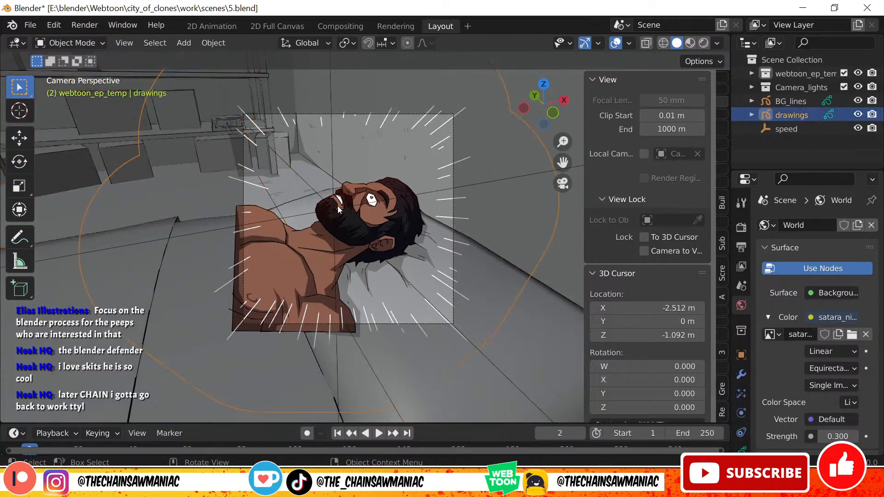
pyautogui.press('z')
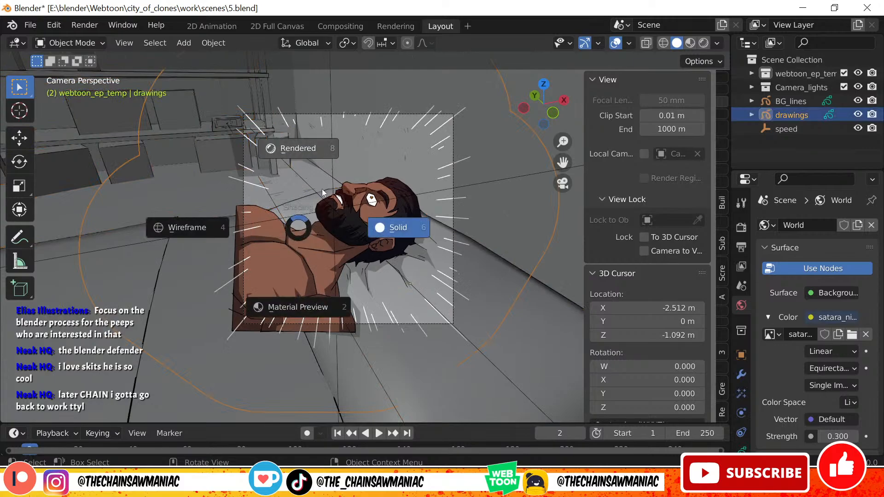
pyautogui.press('8')
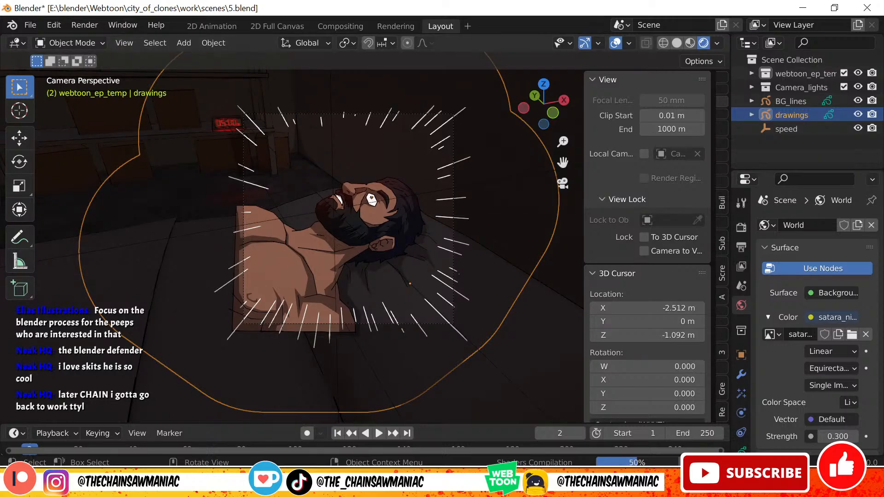
# - Examine the 3D storage room with its shelves and clock outside the camera, and return to the camera view
pyautogui.scroll(-2, 326, 250)
pyautogui.moveTo(322, 249); pyautogui.dragTo(413, 271, button='middle')
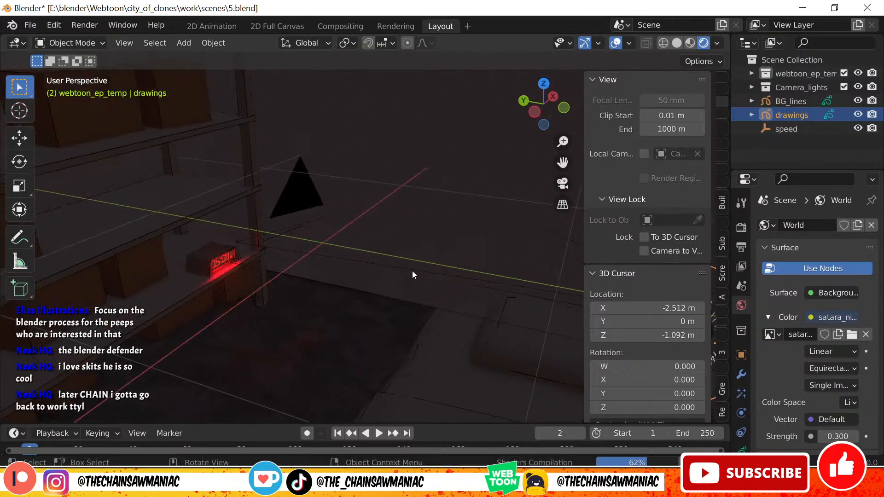
pyautogui.moveTo(341, 218)
pyautogui.mouseDown(button='middle')
pyautogui.moveTo(322, 237)
pyautogui.moveTo(180, 254)
pyautogui.moveTo(477, 261)
pyautogui.moveTo(184, 270)
pyautogui.moveTo(28, 295)
pyautogui.moveTo(391, 270)
pyautogui.moveTo(395, 259)
pyautogui.moveTo(332, 210)
pyautogui.moveTo(386, 226)
pyautogui.moveTo(363, 211)
pyautogui.moveTo(292, 212)
pyautogui.moveTo(258, 222)
pyautogui.mouseUp(button='middle')
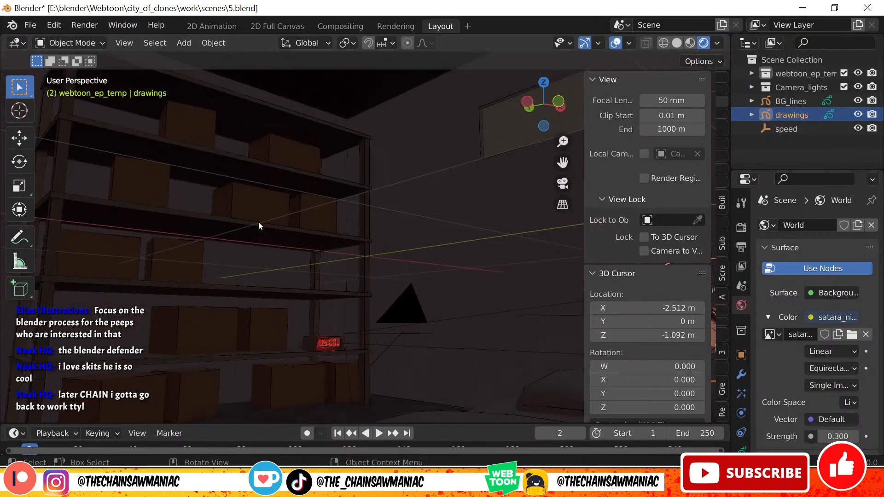
pyautogui.press('KP_0')
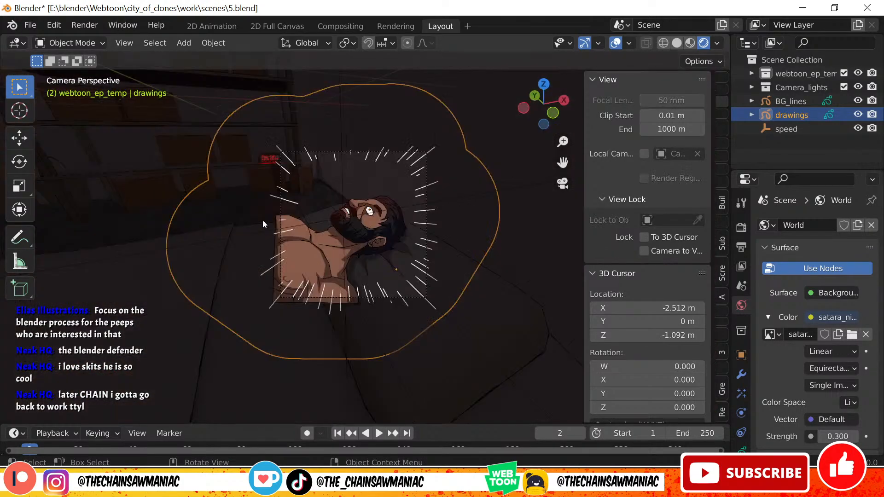
# - Select the BG_lines Grease Pencil object at the room's back corner behind the character
pyautogui.scroll(2, 292, 187)
pyautogui.keyDown('shift'); pyautogui.moveTo(261, 213); pyautogui.dragTo(359, 314, button='middle'); pyautogui.keyUp('shift')
pyautogui.keyDown('ctrl'); pyautogui.moveTo(359, 322); pyautogui.dragTo(350, 178, button='middle'); pyautogui.keyUp('ctrl')
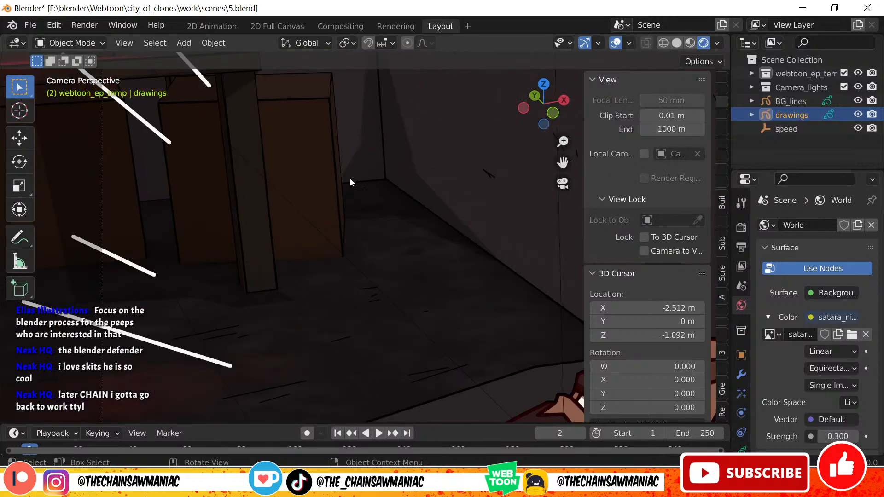
pyautogui.click(381, 178)
pyautogui.click(382, 178)
pyautogui.click(382, 178)
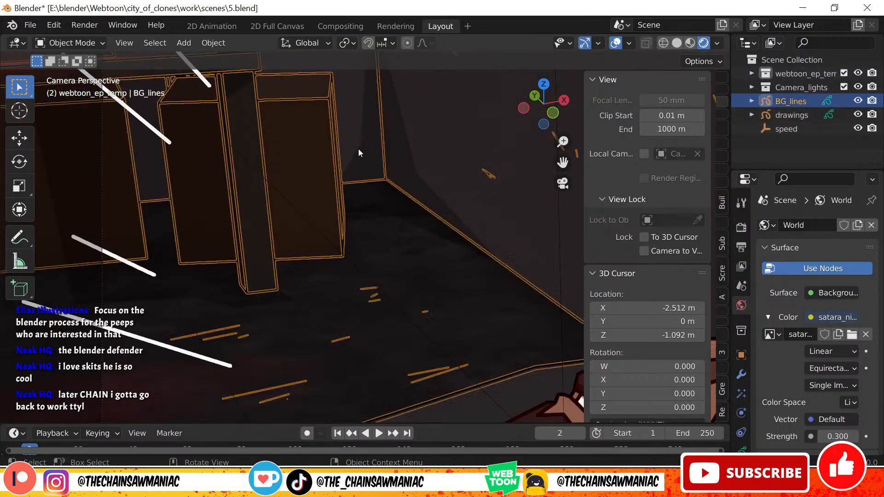
# - Inspect the BG_lines strokes around the shelves and clock in Edit Mode and return to Object Mode
pyautogui.keyDown('ctrl'); pyautogui.moveTo(323, 101); pyautogui.dragTo(358, 151, button='middle'); pyautogui.keyUp('ctrl')
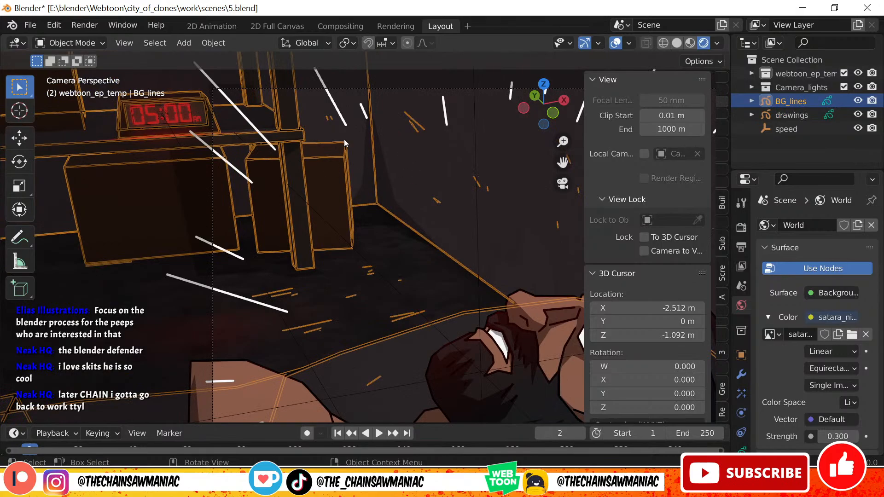
pyautogui.press('Tab')
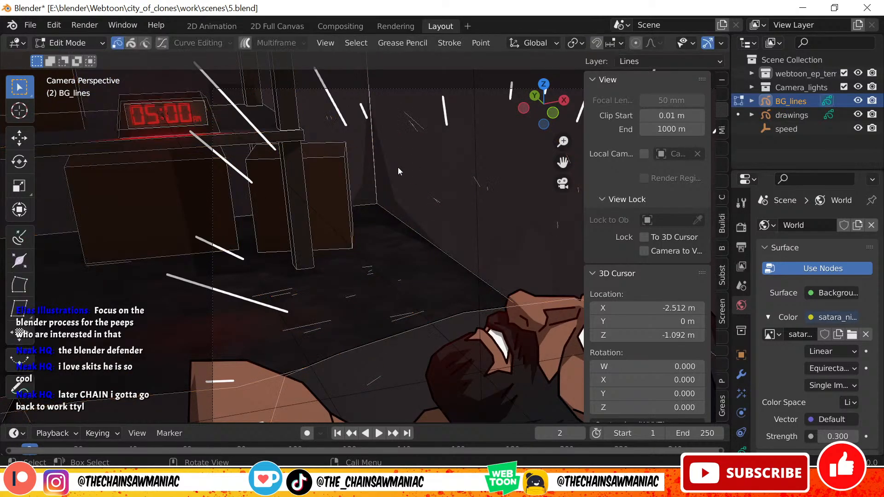
pyautogui.press('Tab')
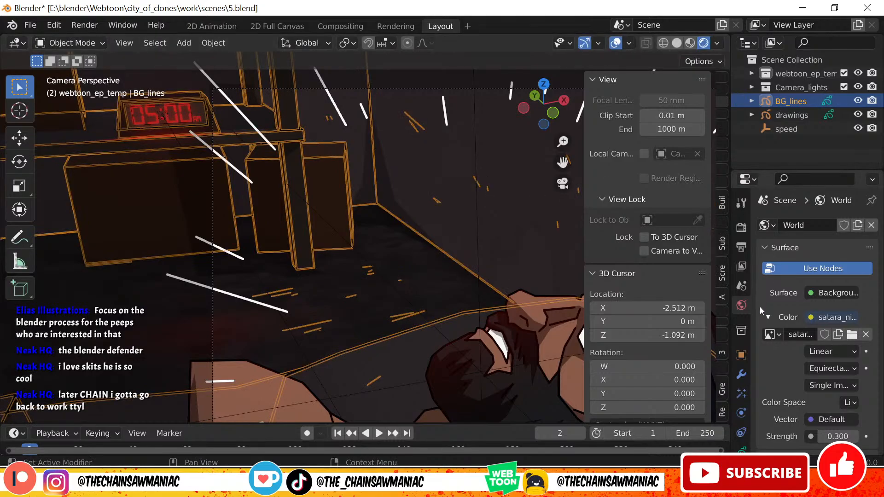
# - Try to move the BG_lines stroke point at the upper corner of the box under the shelf in Edit Mode
pyautogui.click(741, 374)
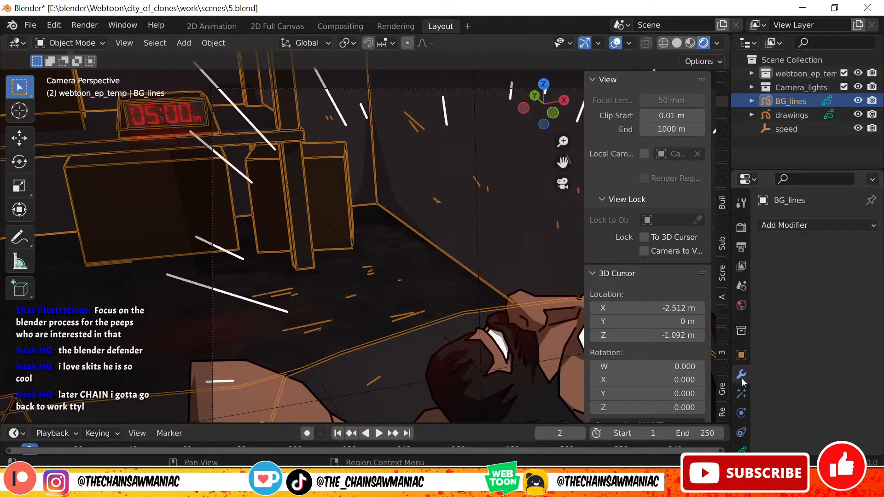
pyautogui.press('Tab')
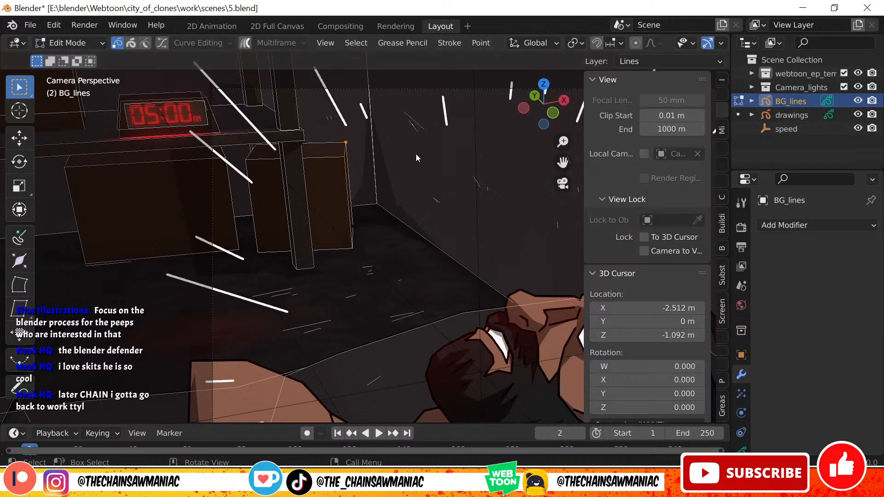
pyautogui.press('g')
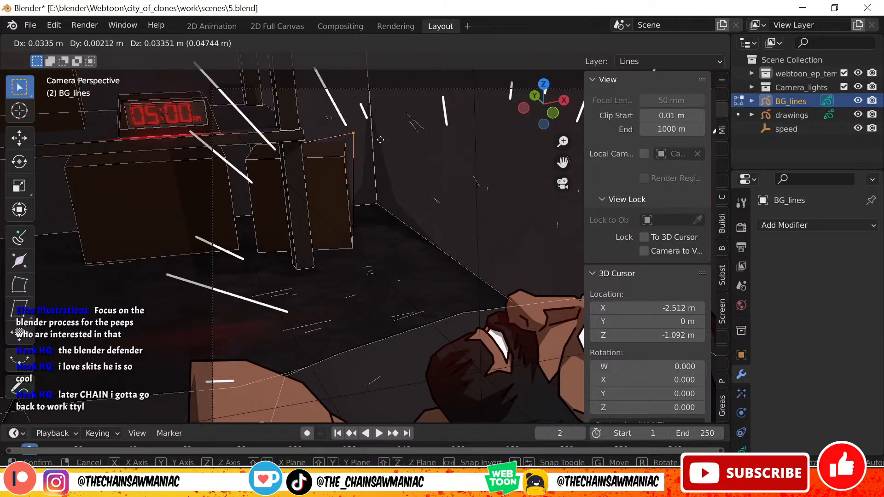
pyautogui.click(383, 155)
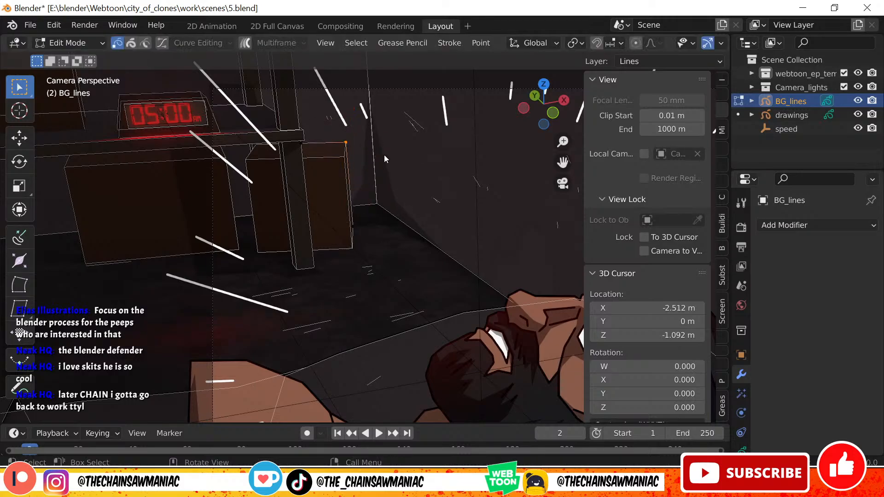
pyautogui.press('Tab')
pyautogui.press('Tab')
pyautogui.press('g')
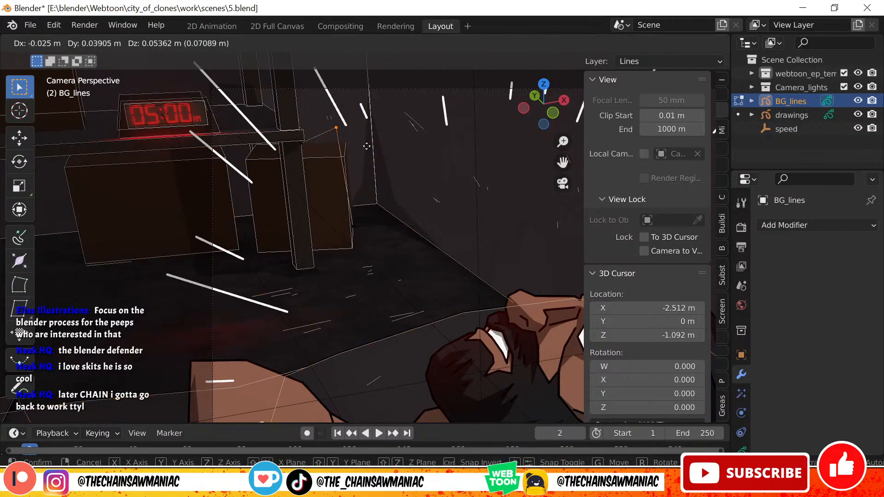
pyautogui.rightClick(384, 145)
pyautogui.press('Tab')
# - Reselect BG_lines, try to move its stroke point at the room's back floor corner, and return to Object Mode
pyautogui.click(398, 211)
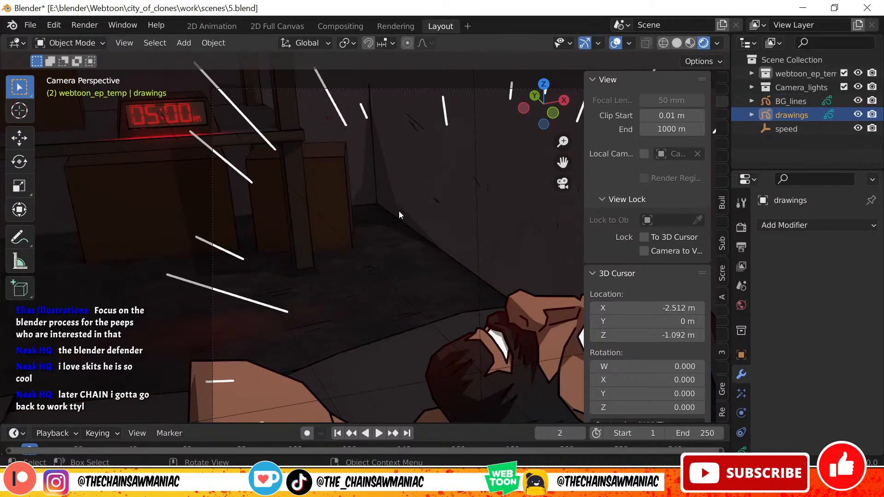
pyautogui.click(404, 211)
pyautogui.click(376, 200)
pyautogui.click(389, 214)
pyautogui.press('Tab')
pyautogui.press('g')
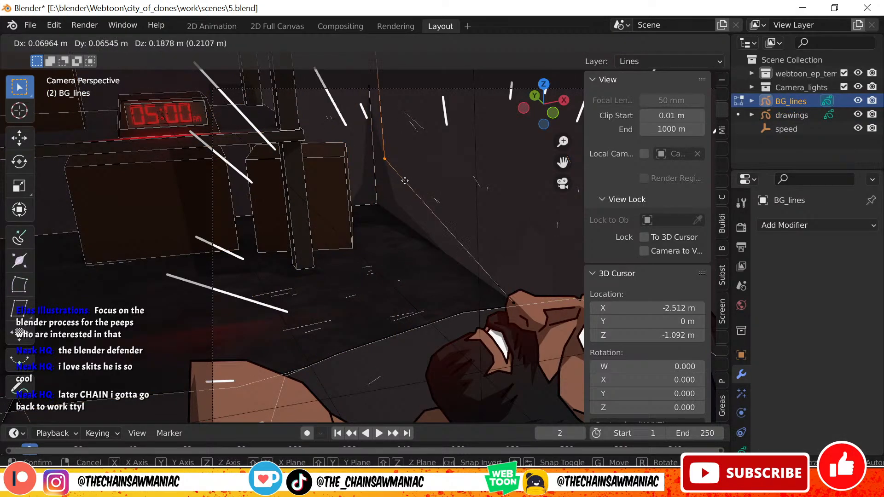
pyautogui.click(402, 190)
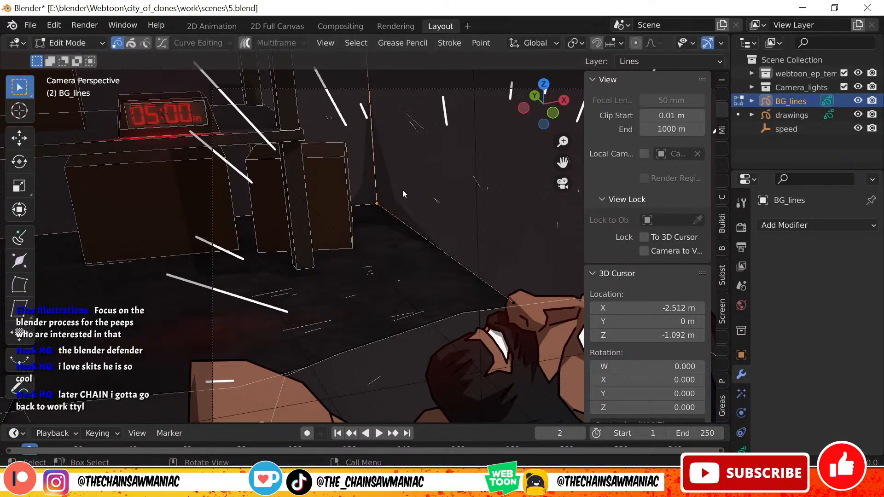
pyautogui.click(414, 133)
pyautogui.press('Tab')
pyautogui.press('Tab')
pyautogui.press('Tab')
# - Set the viewport shading to Solid and select the BG_lines object along the box edge
pyautogui.press('z')
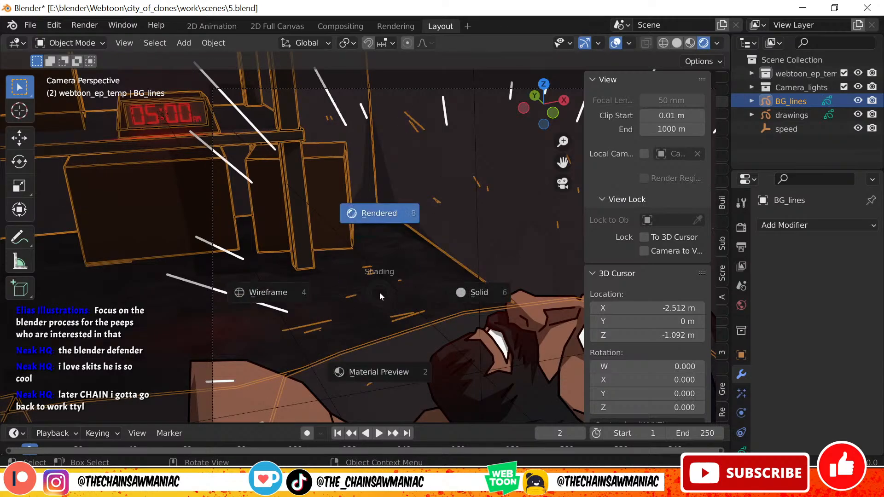
pyautogui.click(480, 269)
pyautogui.click(435, 209)
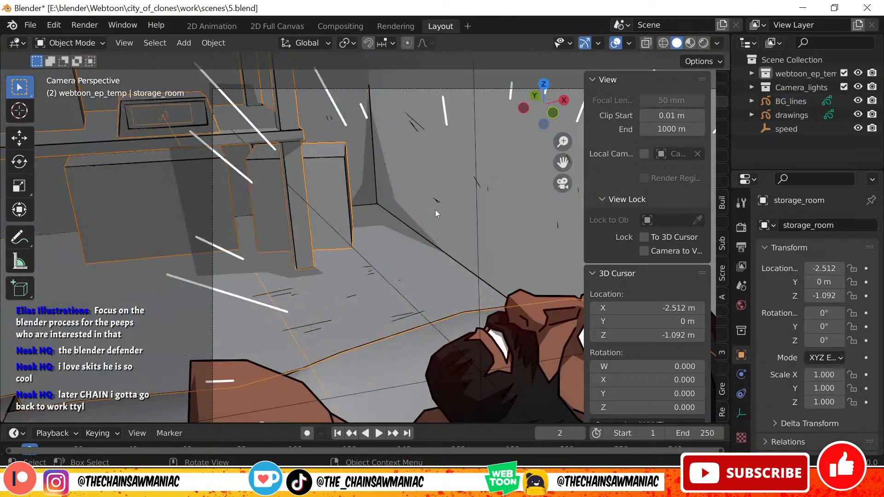
pyautogui.click(340, 160)
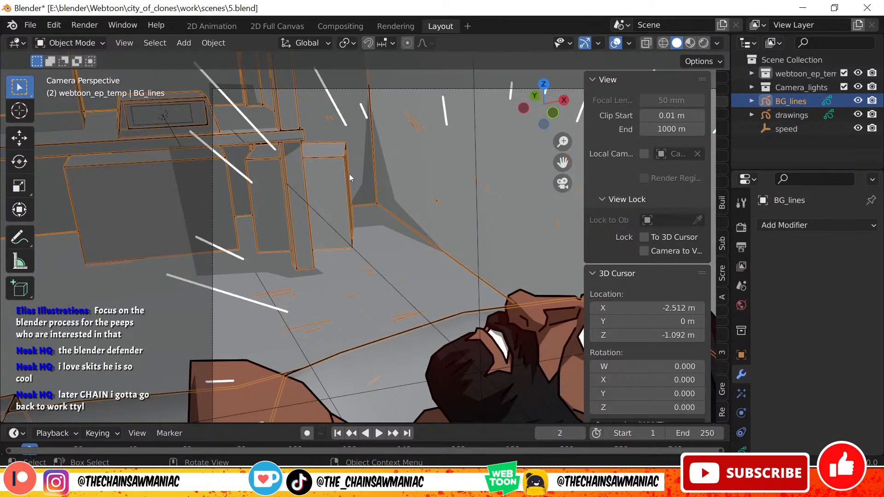
# - Try to move the BG_lines point at the box's front upper corner over the solid-shaded room
pyautogui.press('Tab')
pyautogui.press('g')
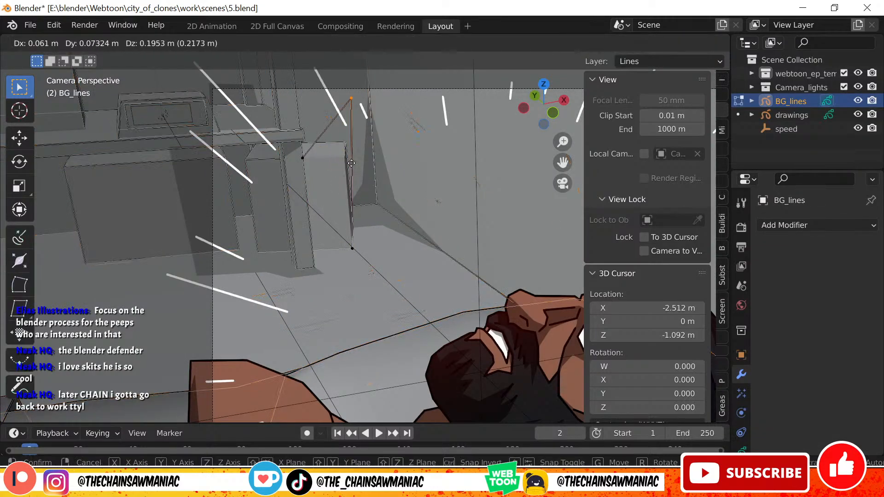
pyautogui.click(350, 156)
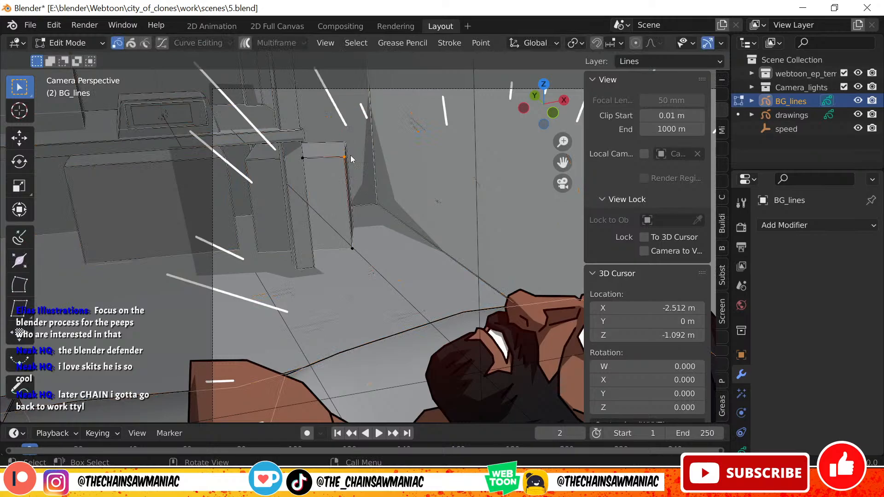
pyautogui.click(312, 160)
pyautogui.press('Tab')
# - Select the BG_lines strokes on the floor and switch the object to Draw Mode
pyautogui.click(339, 335)
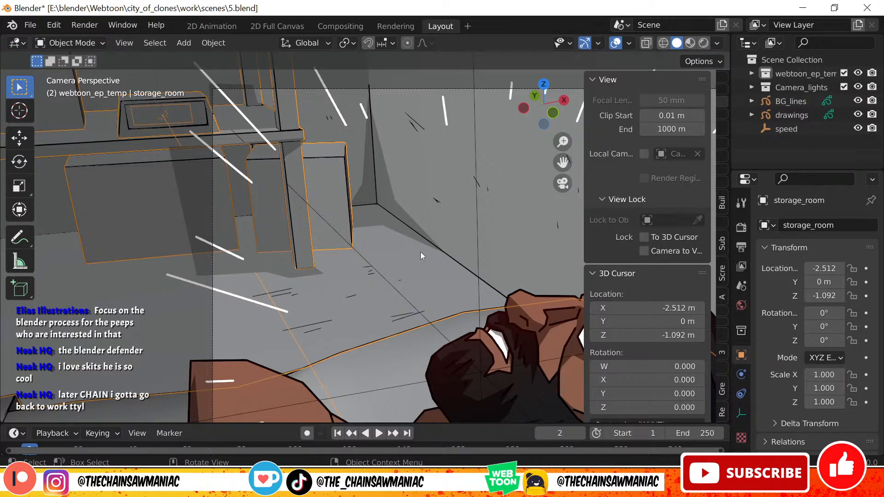
pyautogui.scroll(-5, 430, 170)
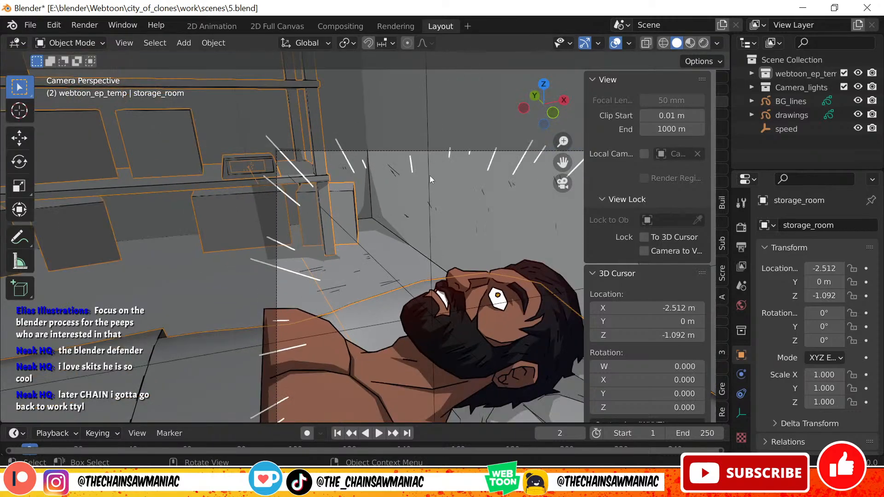
pyautogui.scroll(3, 368, 255)
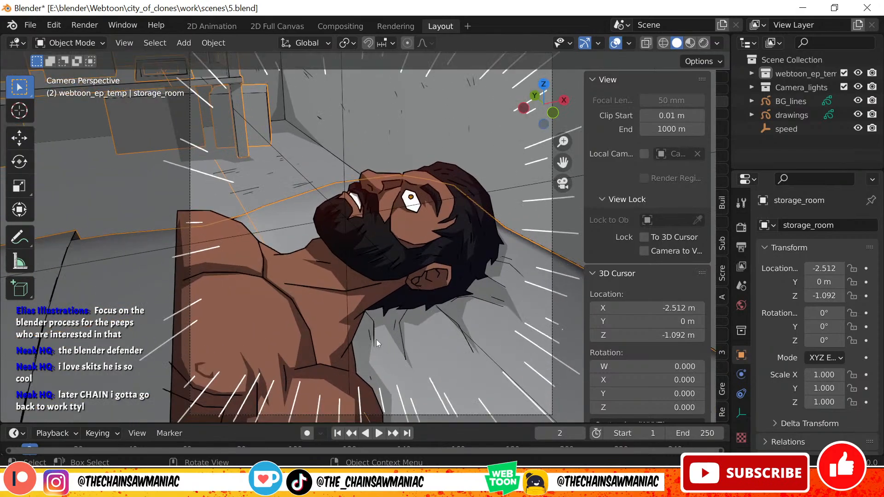
pyautogui.keyDown('shift'); pyautogui.moveTo(251, 254); pyautogui.dragTo(314, 357, button='middle'); pyautogui.keyUp('shift')
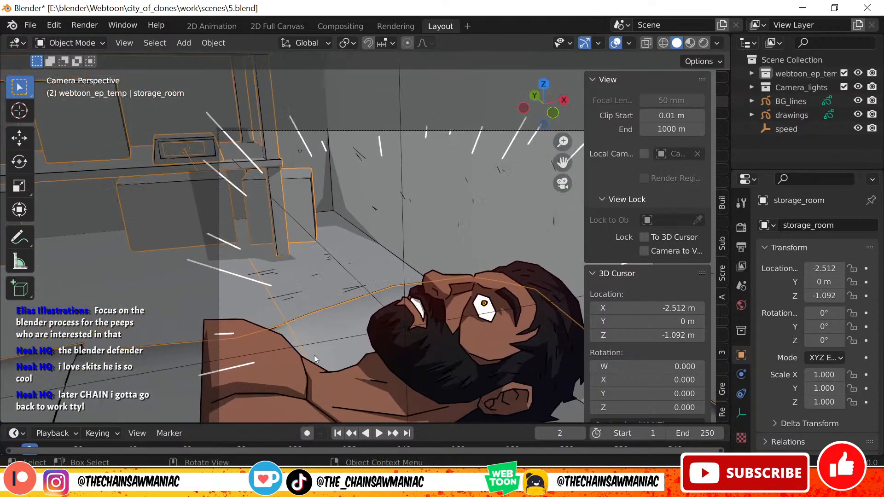
pyautogui.scroll(2, 335, 238)
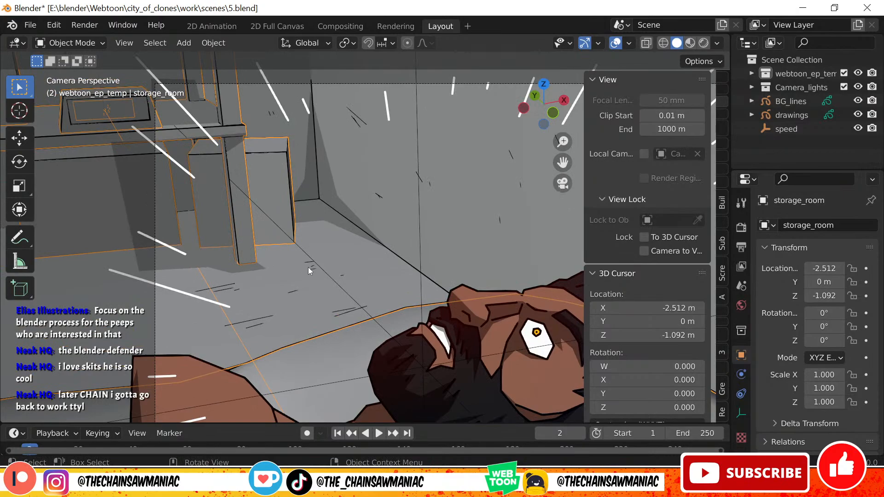
pyautogui.click(308, 267)
pyautogui.click(98, 44)
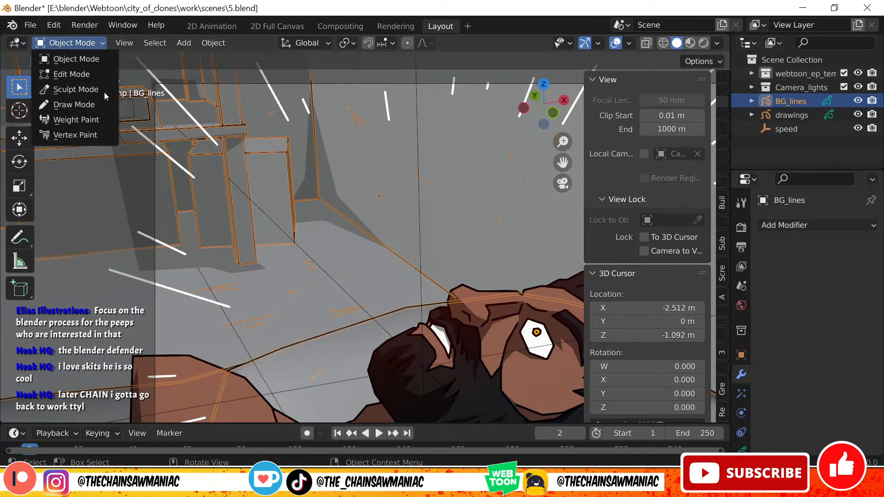
pyautogui.click(78, 87)
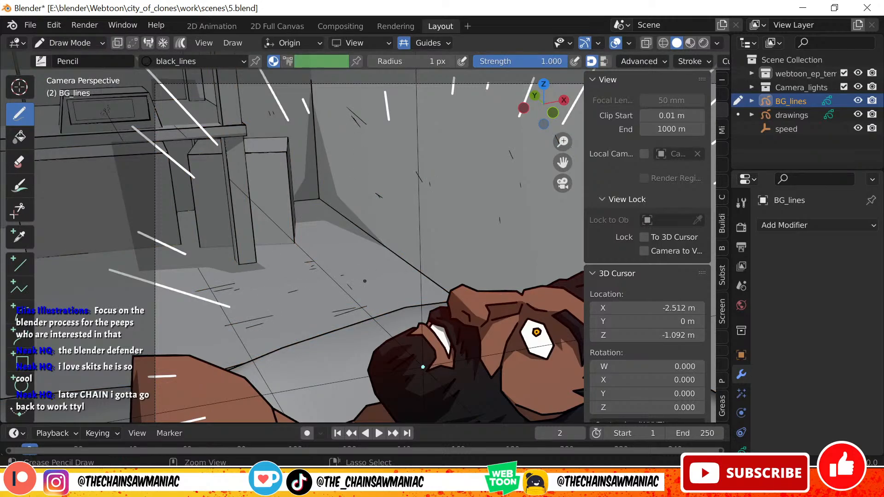
# - Turn off the drawing guides and draw short black_lines scratch strokes on the wall, the boxes and the shelf post
pyautogui.moveTo(342, 258); pyautogui.dragTo(349, 266)
pyautogui.moveTo(450, 119)
pyautogui.mouseDown()
pyautogui.moveTo(448, 137)
pyautogui.moveTo(457, 136)
pyautogui.mouseUp()
pyautogui.click(404, 43)
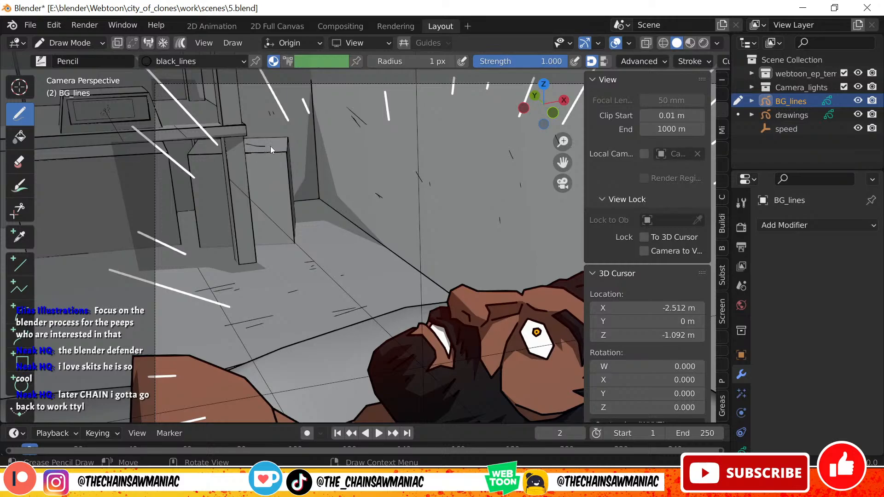
pyautogui.hotkey('ctrl', 'z')
pyautogui.moveTo(244, 143); pyautogui.dragTo(259, 143)
pyautogui.moveTo(261, 181); pyautogui.dragTo(267, 185)
pyautogui.moveTo(159, 184); pyautogui.dragTo(165, 203)
pyautogui.moveTo(238, 206); pyautogui.dragTo(243, 250)
pyautogui.moveTo(229, 91); pyautogui.dragTo(235, 117)
# - Undo the latest strokes and redraw wood-grain lines along the shelf post and the upright above it
pyautogui.hotkey('ctrl', 'z')
pyautogui.hotkey('ctrl', 'z')
pyautogui.hotkey('ctrl', 'z')
pyautogui.hotkey('ctrl', 'z')
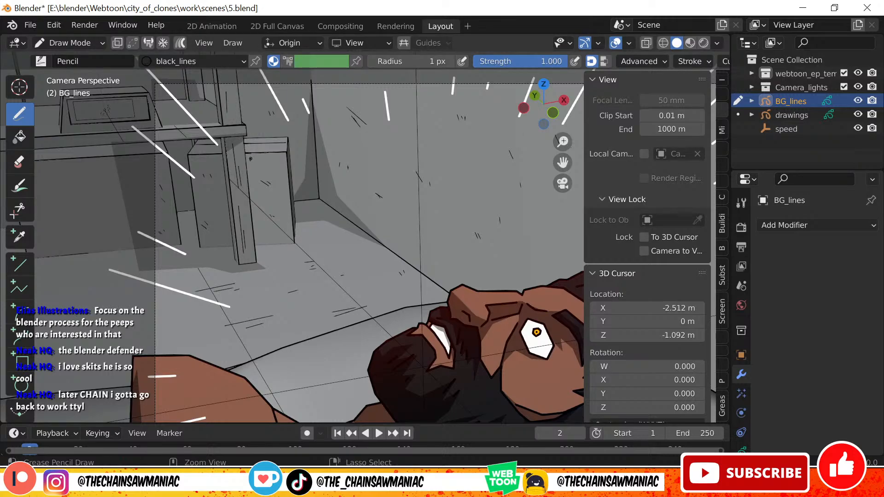
pyautogui.hotkey('ctrl', 'z')
pyautogui.hotkey('ctrl', 'z')
pyautogui.moveTo(231, 144)
pyautogui.mouseDown()
pyautogui.moveTo(238, 196)
pyautogui.moveTo(239, 187)
pyautogui.mouseUp()
pyautogui.moveTo(239, 218); pyautogui.dragTo(245, 245)
pyautogui.moveTo(228, 94); pyautogui.dragTo(229, 115)
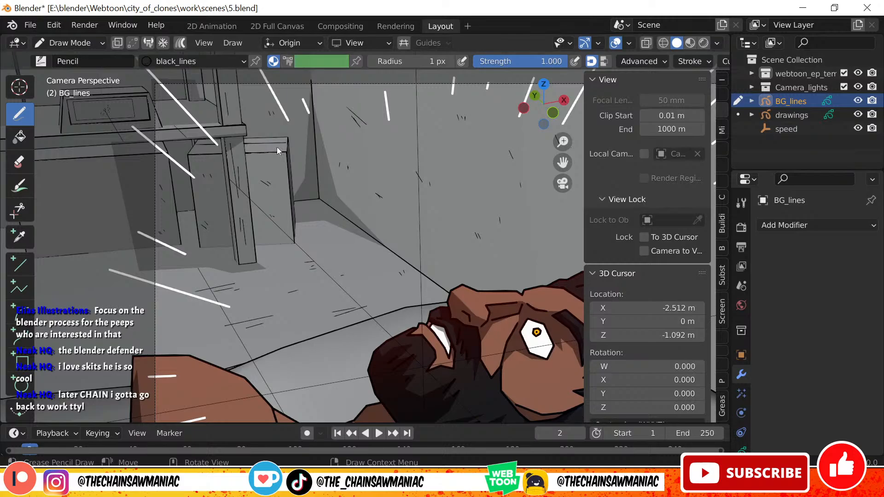
# - Frame the clock, shelf and boxes, and set the viewport shading to Rendered
pyautogui.scroll(-3, 278, 152)
pyautogui.keyDown('shift'); pyautogui.moveTo(279, 155); pyautogui.dragTo(390, 215, button='middle'); pyautogui.keyUp('shift')
pyautogui.scroll(4, 389, 216)
pyautogui.press('z')
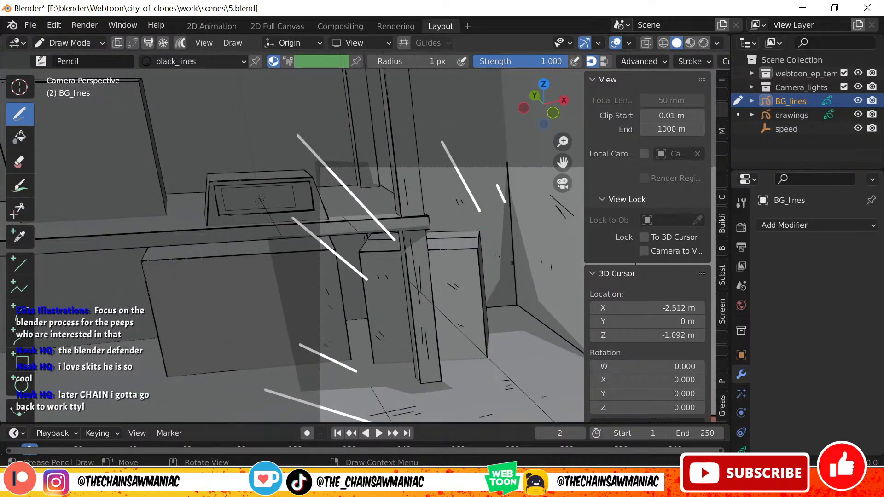
pyautogui.press('z')
# - Examine the drawn scratch lines up close on the boxes, the shelf post and the floor in the rendered view
pyautogui.keyDown('shift'); pyautogui.moveTo(415, 256); pyautogui.dragTo(350, 214, button='middle'); pyautogui.keyUp('shift')
pyautogui.scroll(6, 351, 214)
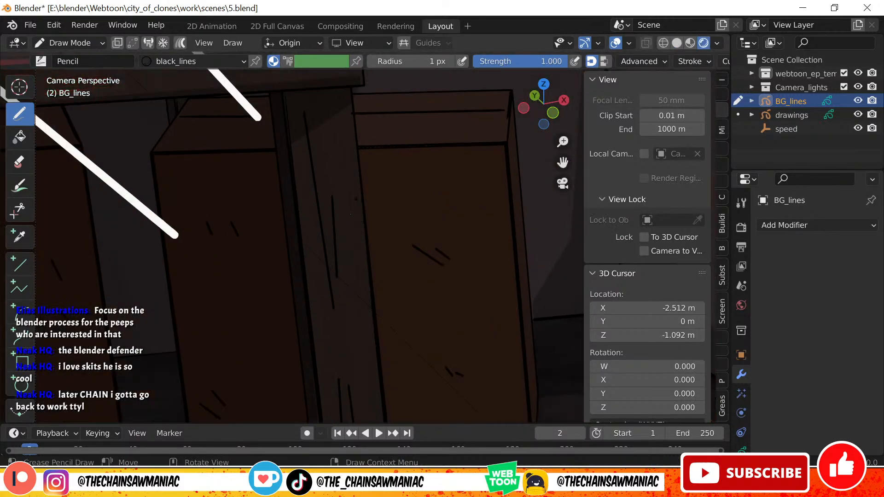
pyautogui.scroll(-6, 350, 214)
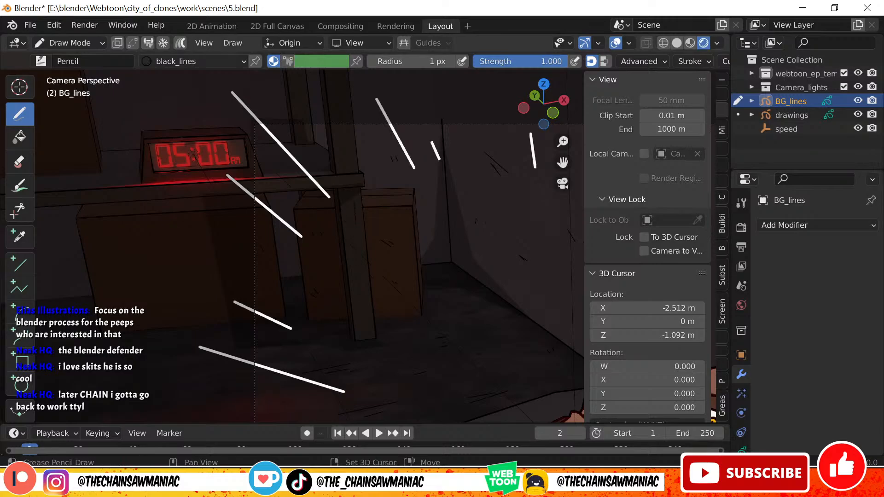
pyautogui.scroll(4, 194, 154)
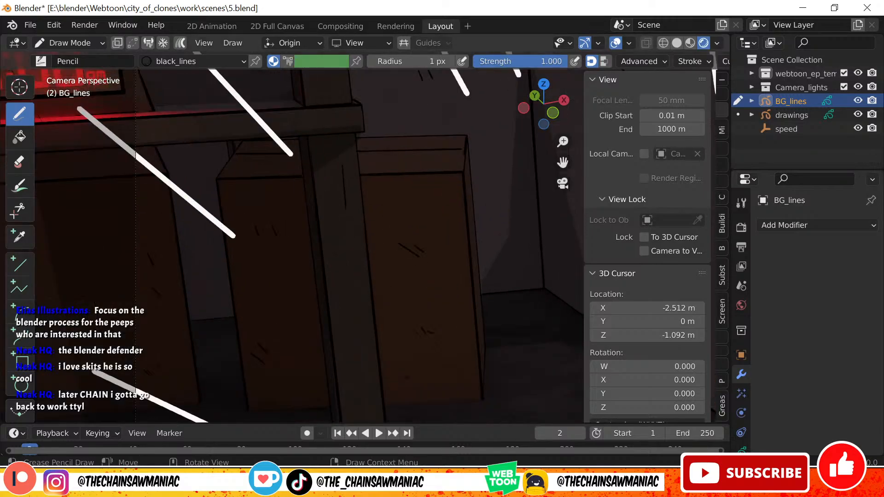
pyautogui.keyDown('shift'); pyautogui.moveTo(407, 378); pyautogui.dragTo(235, 97, button='middle'); pyautogui.keyUp('shift')
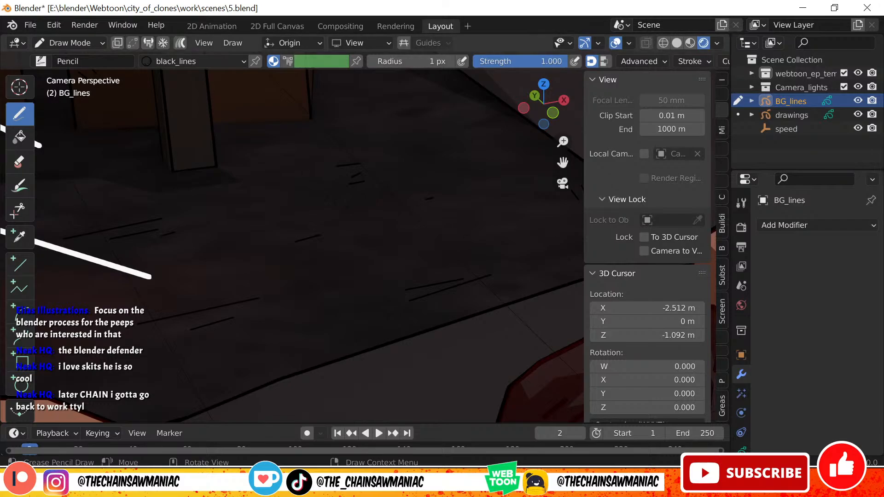
pyautogui.scroll(-4, 332, 314)
pyautogui.keyDown('shift'); pyautogui.moveTo(331, 314); pyautogui.dragTo(367, 311, button='middle'); pyautogui.keyUp('shift')
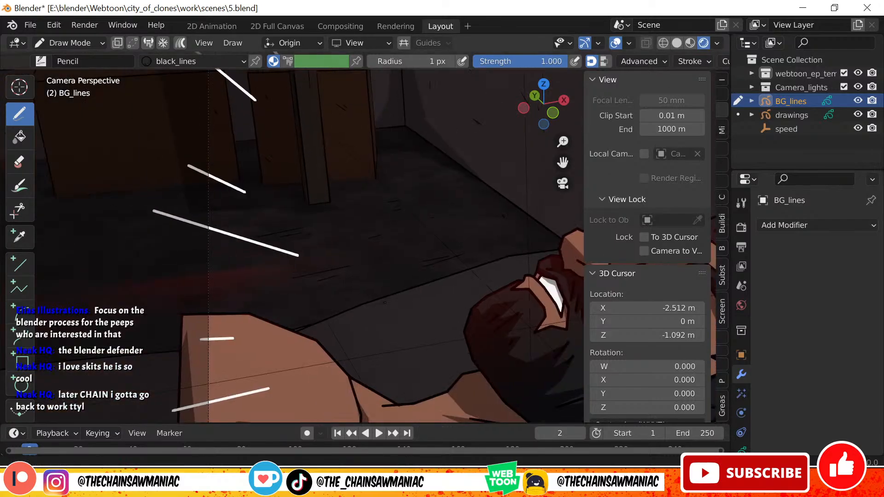
pyautogui.scroll(2, 367, 311)
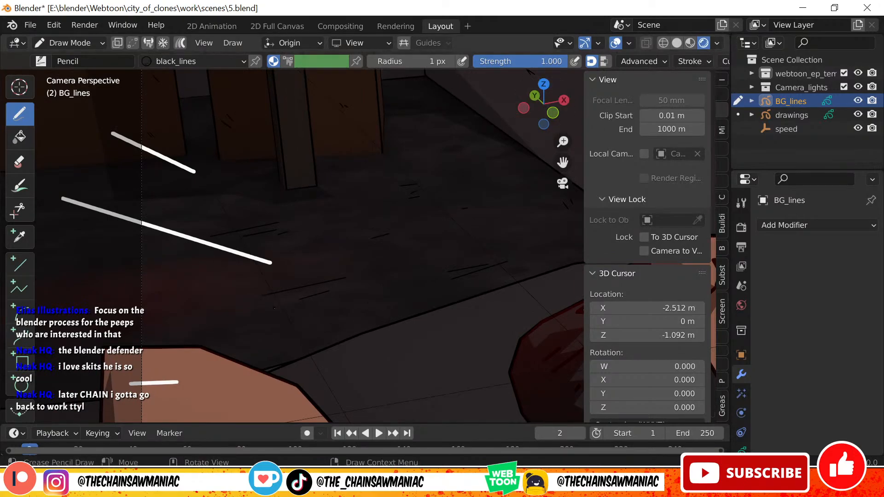
pyautogui.scroll(-2, 361, 238)
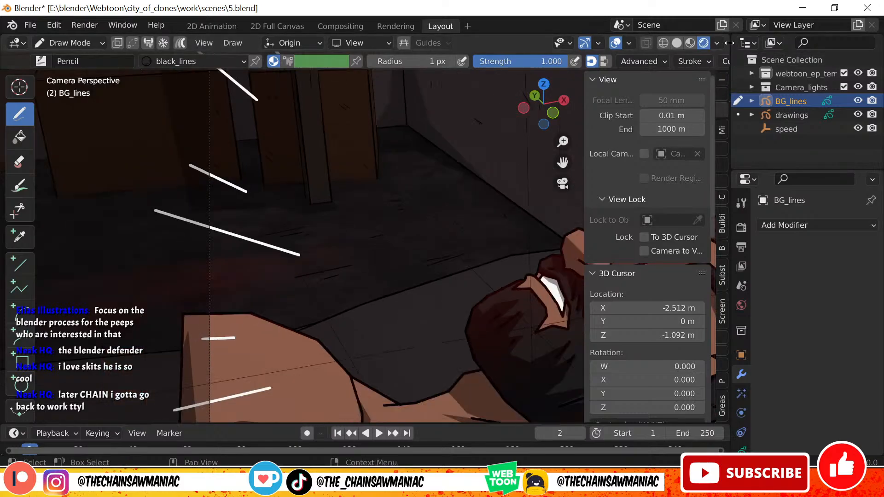
# - Split off a Shader Editor beside the viewport, frame the black_lines material nodes, and return BG_lines to Object Mode
pyautogui.moveTo(728, 36); pyautogui.dragTo(357, 37)
pyautogui.click(367, 43)
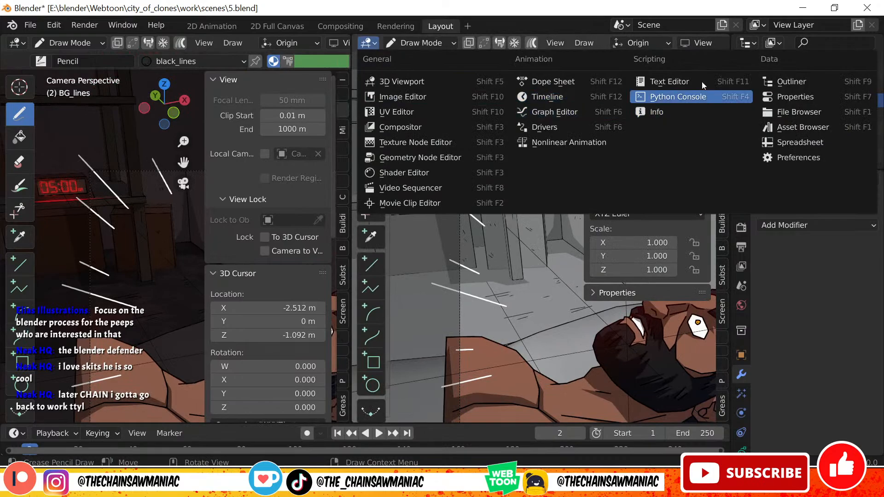
pyautogui.click(430, 179)
pyautogui.scroll(4, 490, 311)
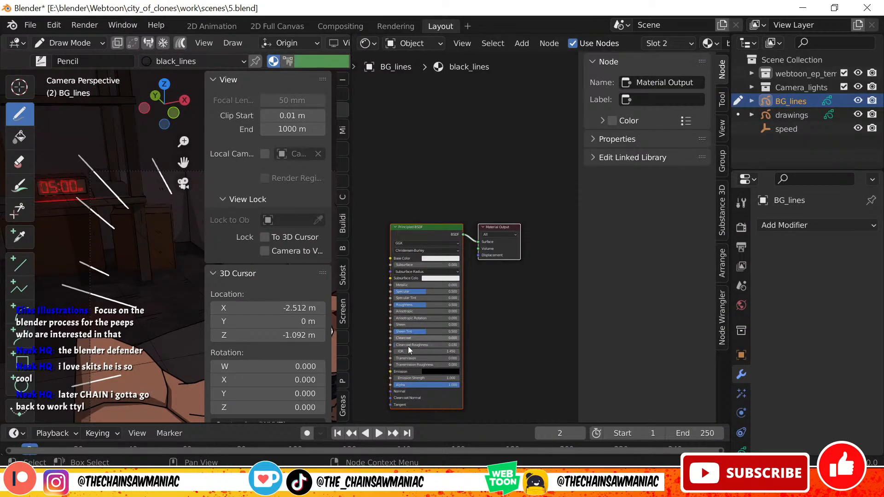
pyautogui.moveTo(449, 289); pyautogui.dragTo(466, 253, button='middle')
pyautogui.scroll(1, 467, 253)
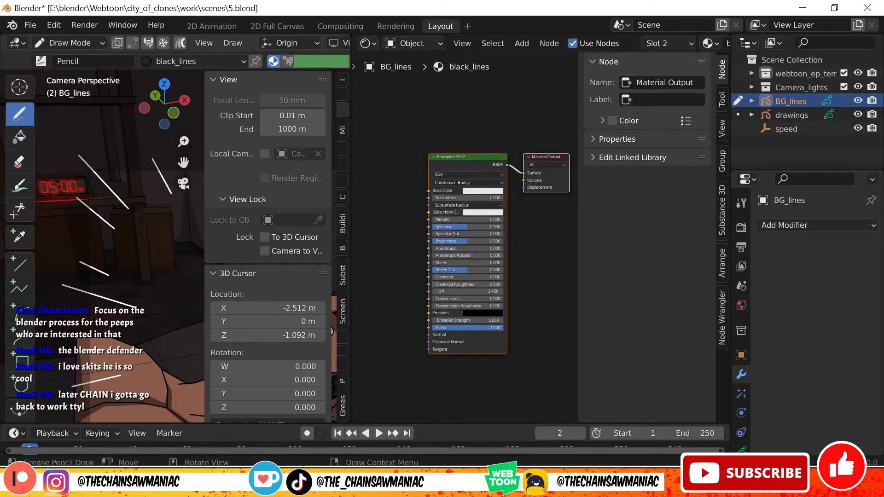
pyautogui.click(81, 46)
pyautogui.click(69, 57)
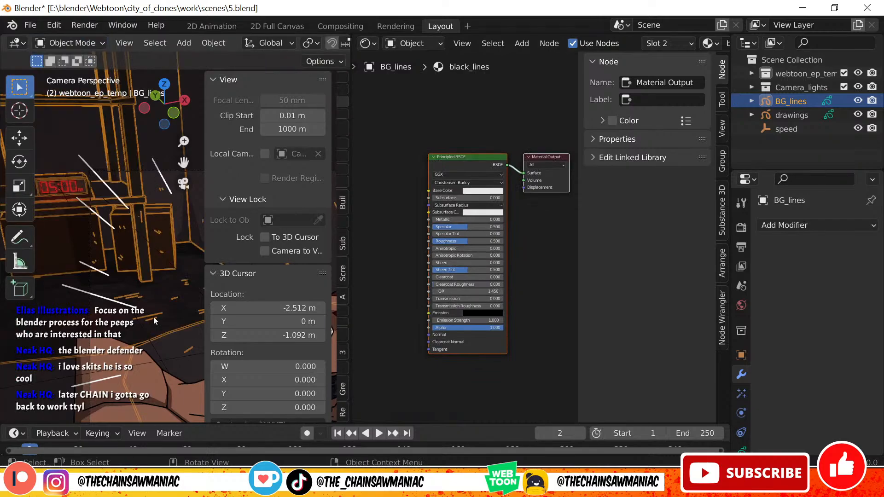
# - Close the Shader Editor by merging its area into the 3D viewport, and select BG_lines and drawings in the scene
pyautogui.click(170, 320)
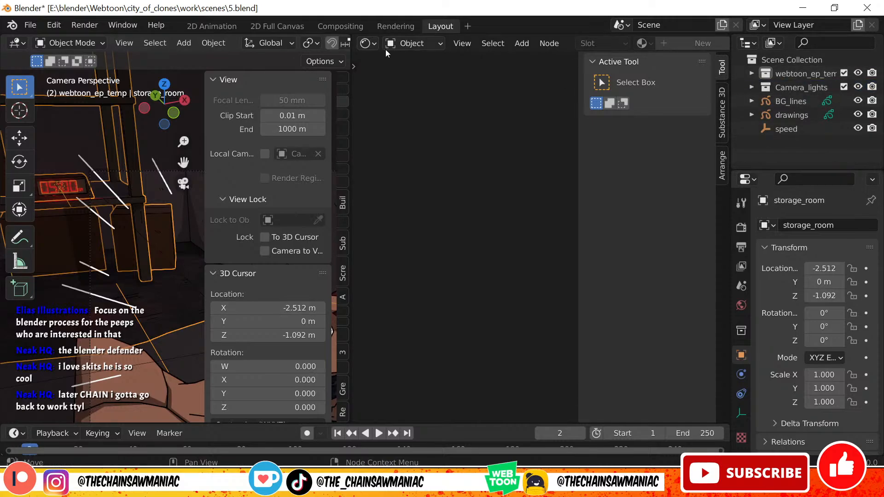
pyautogui.moveTo(351, 38); pyautogui.dragTo(483, 295)
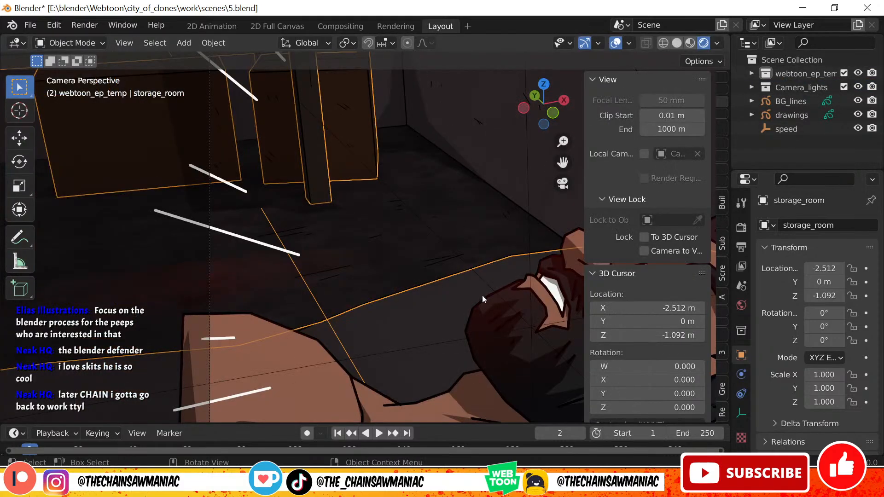
pyautogui.scroll(-3, 482, 295)
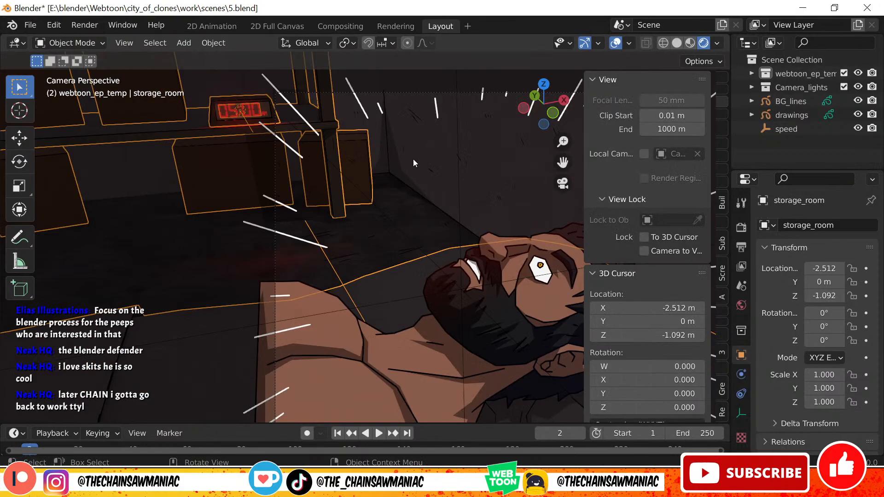
pyautogui.click(417, 121)
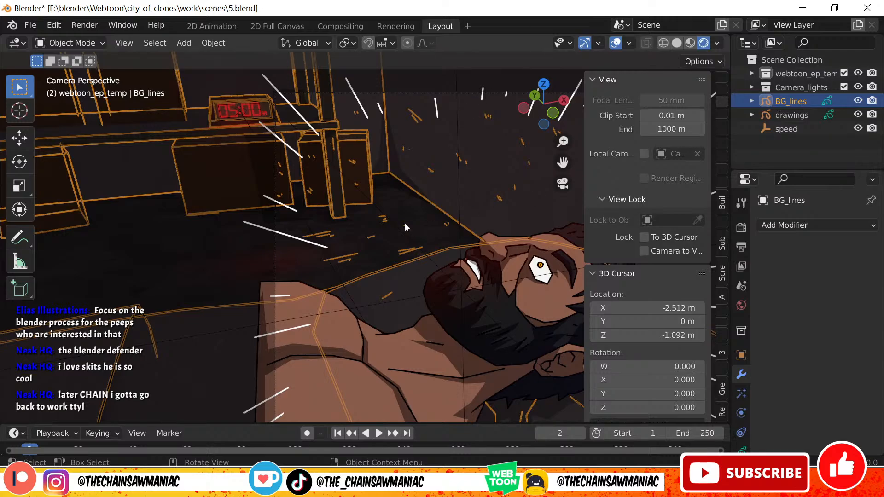
pyautogui.click(412, 200)
pyautogui.click(394, 191)
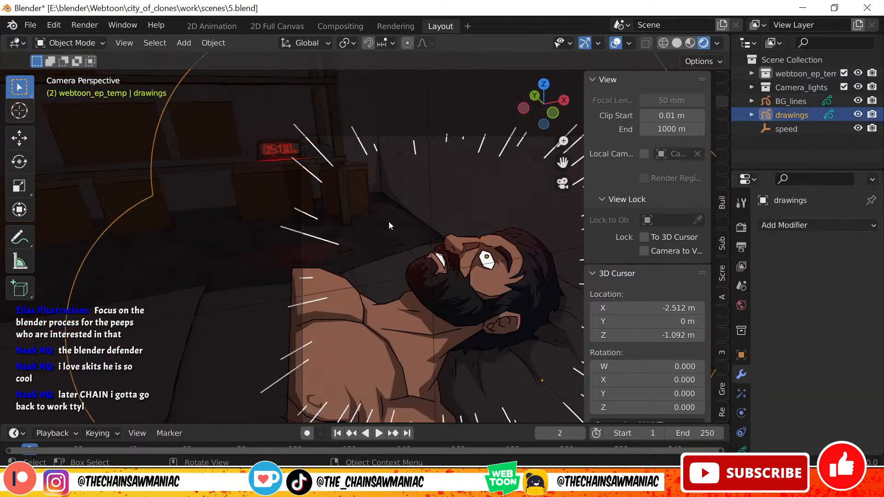
# - Select storage_room and look at the bed and pillow from outside the camera
pyautogui.click(205, 203)
pyautogui.moveTo(204, 203); pyautogui.dragTo(378, 280, button='middle')
pyautogui.scroll(-5, 277, 244)
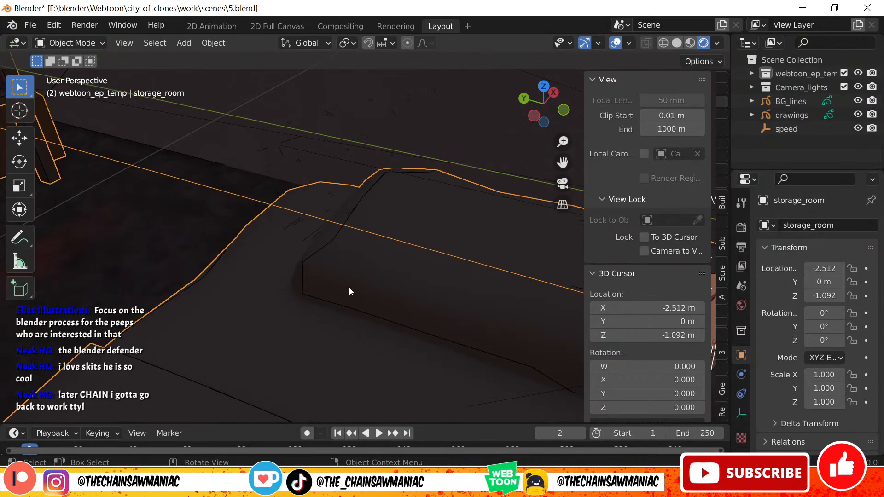
pyautogui.press('r')
pyautogui.press('r')
pyautogui.press('Escape')
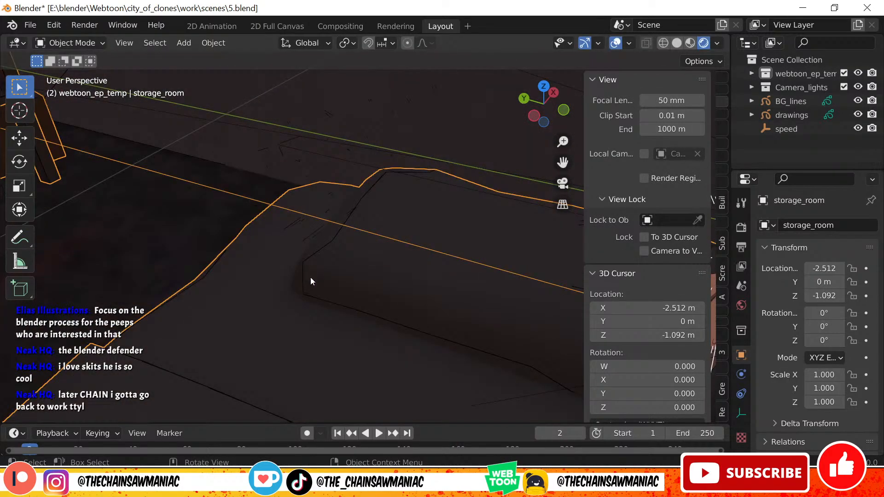
pyautogui.press('r')
pyautogui.press('r')
pyautogui.press('Escape')
# - Compare BG_lines with the storage_room model from outside the camera, and return to the camera view
pyautogui.scroll(-5, 345, 311)
pyautogui.click(132, 173)
pyautogui.click(140, 176)
pyautogui.click(140, 176)
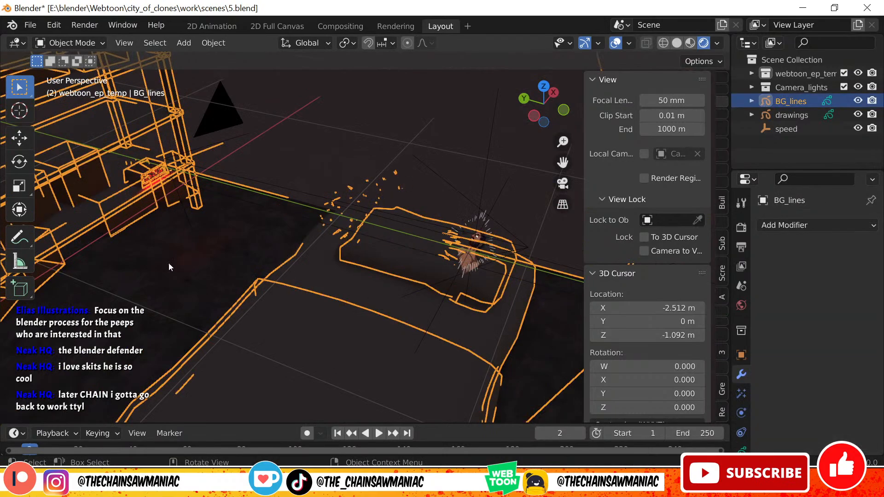
pyautogui.click(169, 261)
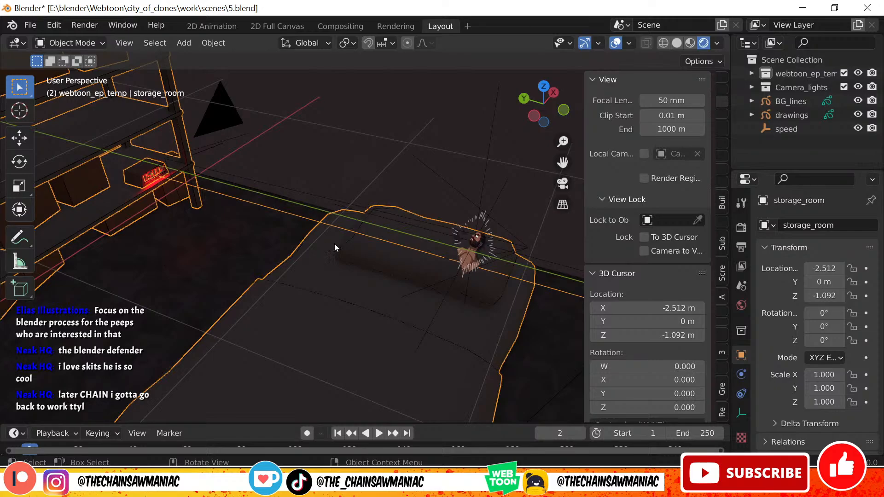
pyautogui.moveTo(334, 244); pyautogui.dragTo(266, 284, button='middle')
pyautogui.press('KP_0')
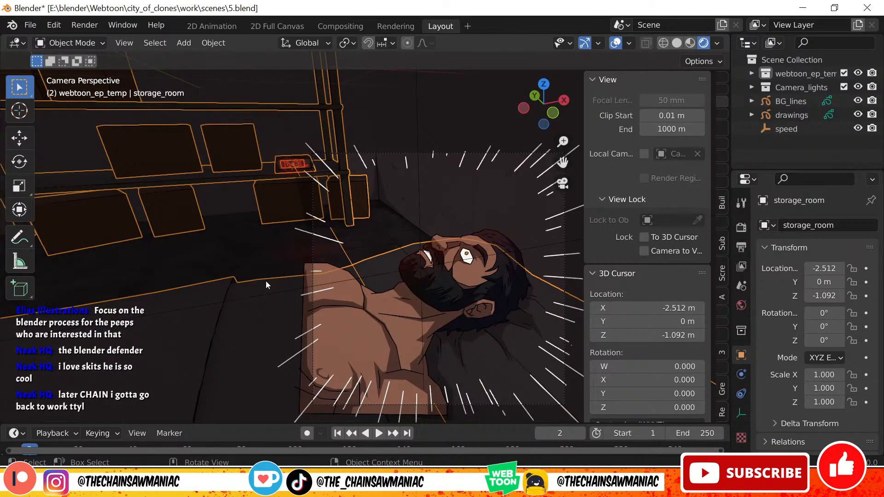
# - Examine the drawn character's face, eye and hair up close in the camera view, and select the drawings object
pyautogui.click(30, 25)
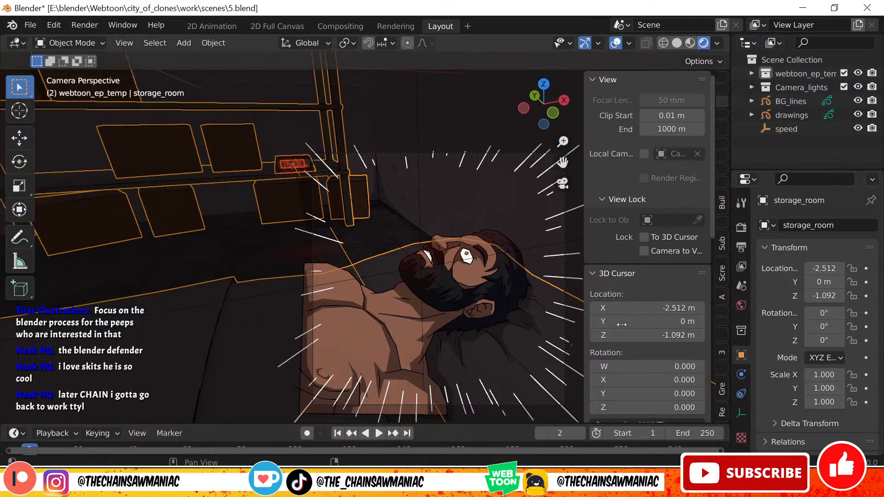
pyautogui.click(380, 237)
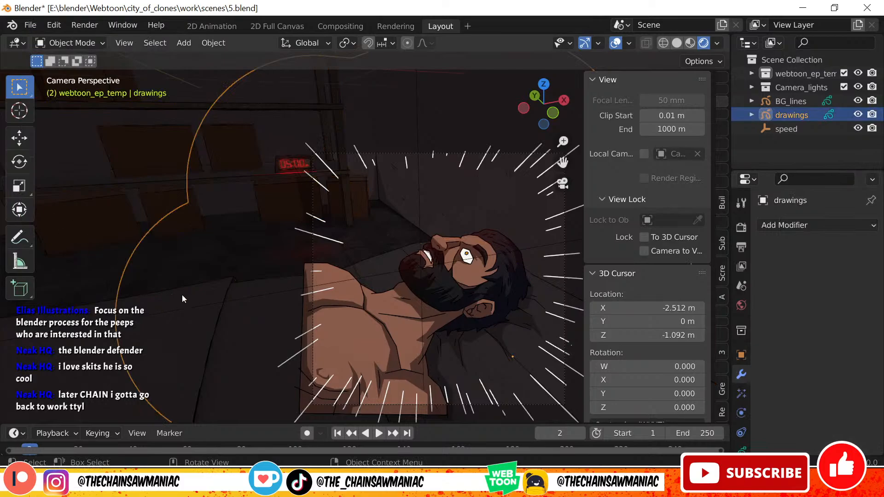
pyautogui.scroll(-2, 316, 283)
pyautogui.scroll(1, 467, 337)
pyautogui.keyDown('shift'); pyautogui.moveTo(430, 330); pyautogui.dragTo(312, 288, button='middle'); pyautogui.keyUp('shift')
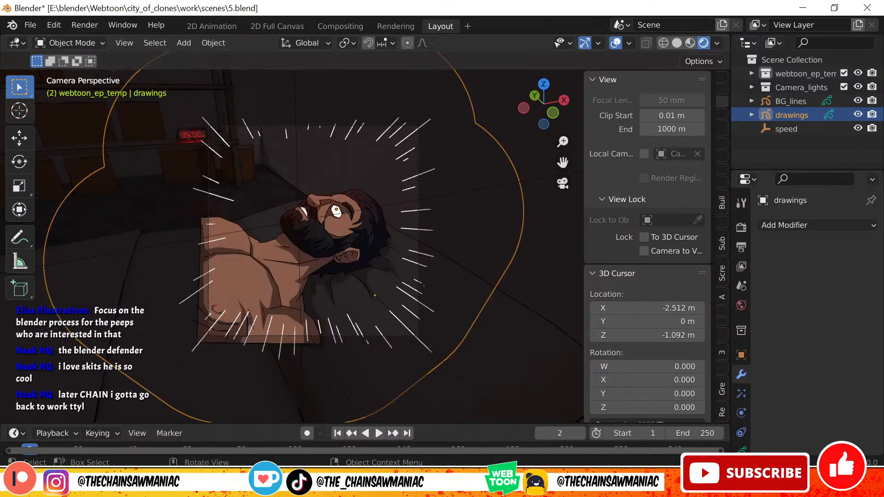
pyautogui.scroll(3, 255, 265)
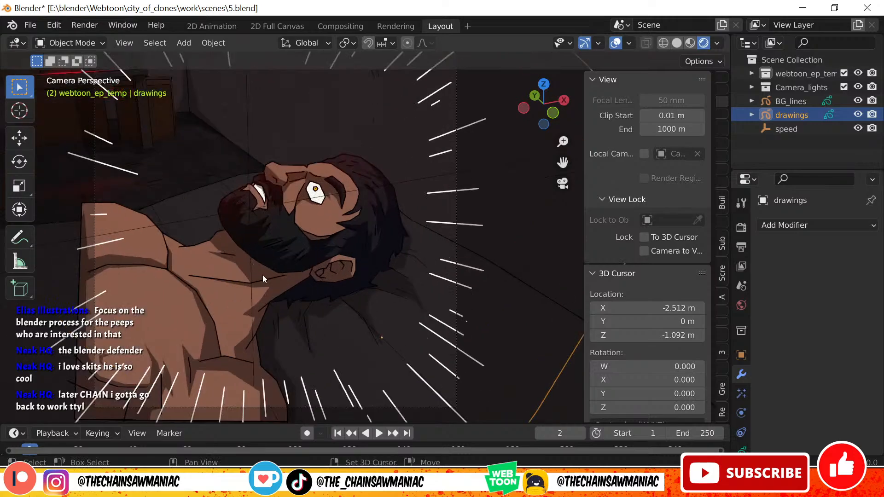
pyautogui.keyDown('shift'); pyautogui.moveTo(263, 275); pyautogui.dragTo(297, 269, button='middle'); pyautogui.keyUp('shift')
pyautogui.click(328, 253)
pyautogui.scroll(3, 328, 252)
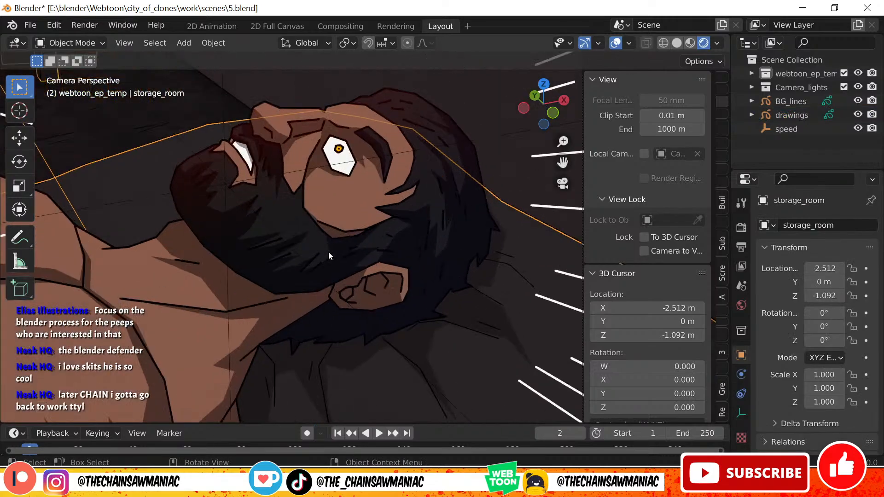
pyautogui.click(346, 163)
pyautogui.scroll(-2, 343, 217)
pyautogui.click(390, 151)
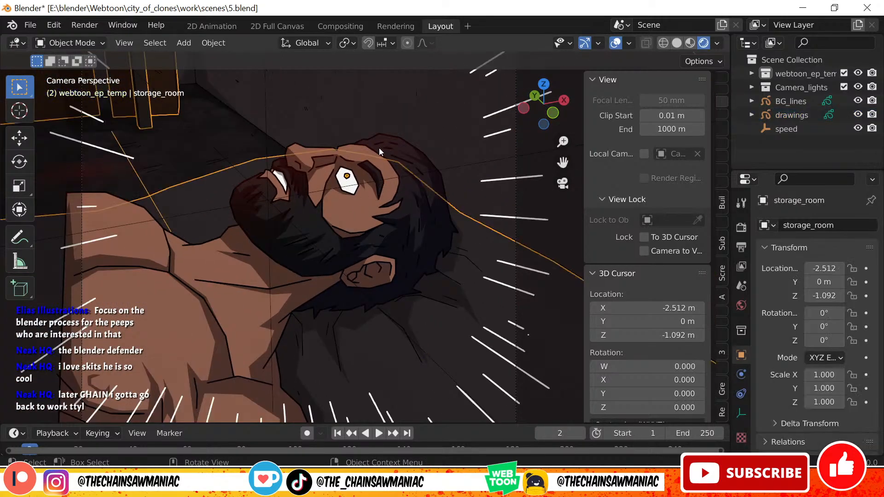
pyautogui.click(379, 148)
pyautogui.scroll(-3, 209, 238)
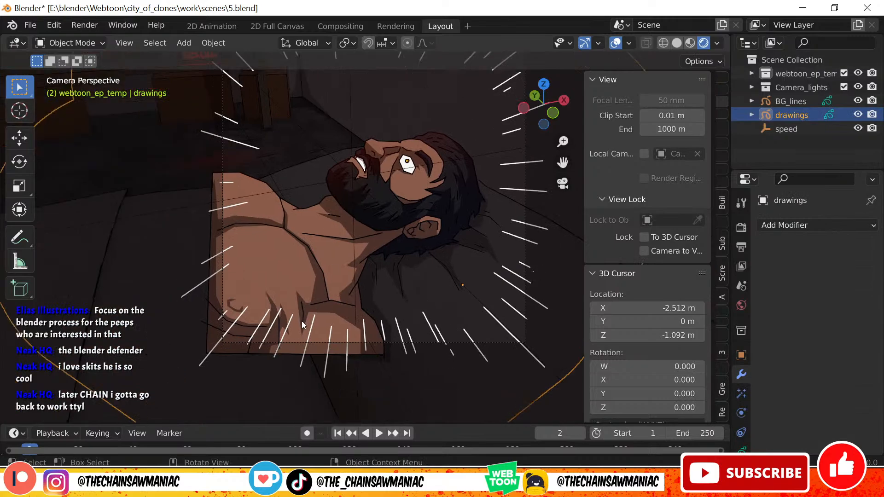
# - Inspect the strokes and points of the drawings object in Edit Mode, and return to Object Mode
pyautogui.press('Tab')
pyautogui.press('Tab')
pyautogui.scroll(-3, 393, 292)
pyautogui.keyDown('shift'); pyautogui.moveTo(394, 292); pyautogui.dragTo(354, 276, button='middle'); pyautogui.keyUp('shift')
pyautogui.scroll(2, 347, 283)
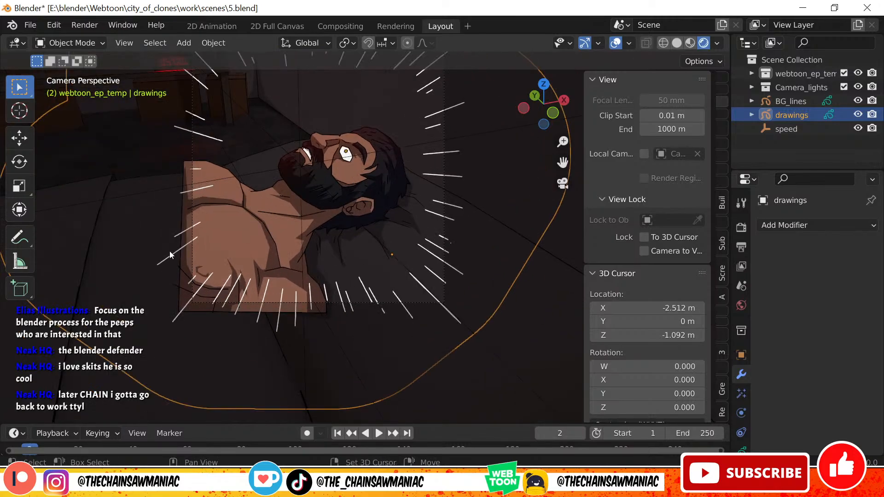
pyautogui.keyDown('shift'); pyautogui.moveTo(223, 283); pyautogui.dragTo(254, 325, button='middle'); pyautogui.keyUp('shift')
pyautogui.scroll(2, 260, 291)
pyautogui.click(259, 289)
pyautogui.click(287, 269)
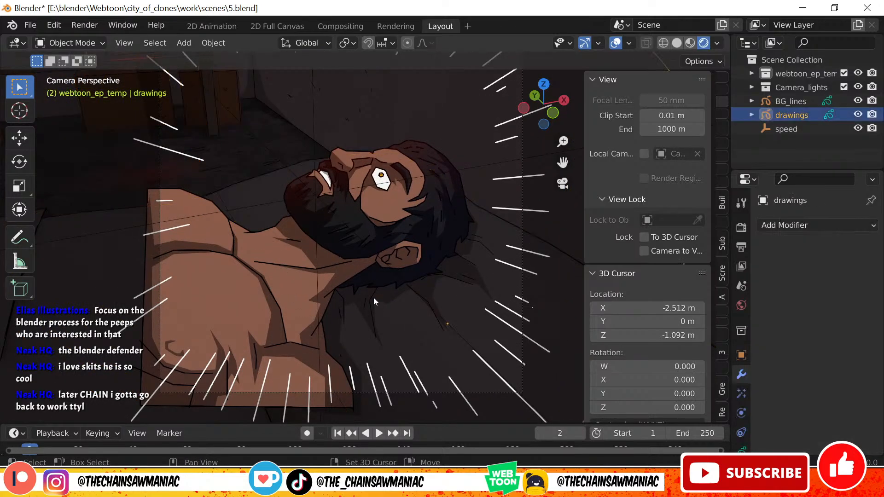
pyautogui.press('Tab')
pyautogui.scroll(-2, 354, 307)
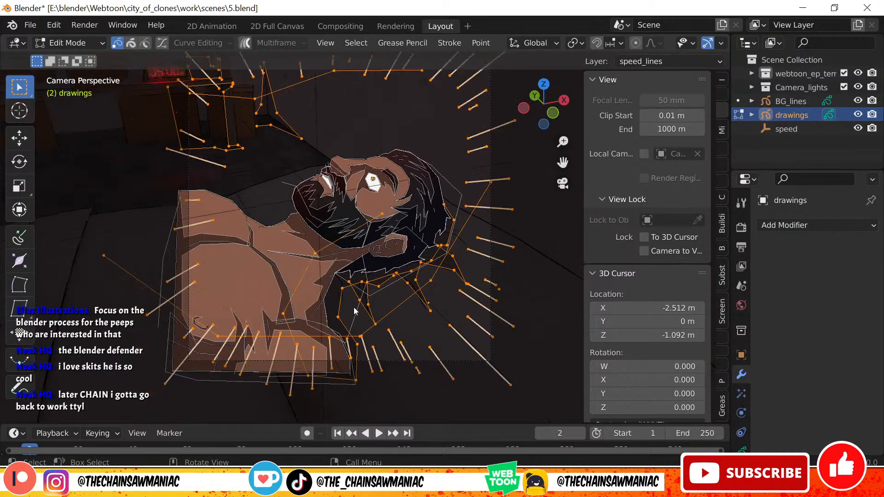
pyautogui.press('Tab')
# - Examine the white speed lines around the character up close, selecting drawings and storage_room alternately
pyautogui.scroll(1, 314, 265)
pyautogui.keyDown('shift'); pyautogui.moveTo(314, 265); pyautogui.dragTo(278, 246, button='middle'); pyautogui.keyUp('shift')
pyautogui.scroll(3, 305, 272)
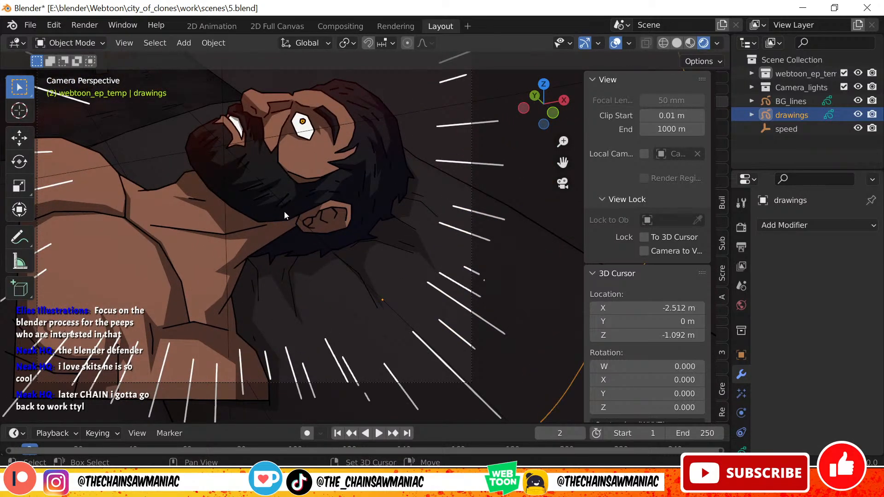
pyautogui.keyDown('shift'); pyautogui.moveTo(284, 211); pyautogui.dragTo(360, 200, button='middle'); pyautogui.keyUp('shift')
pyautogui.keyDown('shift'); pyautogui.moveTo(210, 294); pyautogui.dragTo(231, 402, button='middle'); pyautogui.keyUp('shift')
pyautogui.click(191, 201)
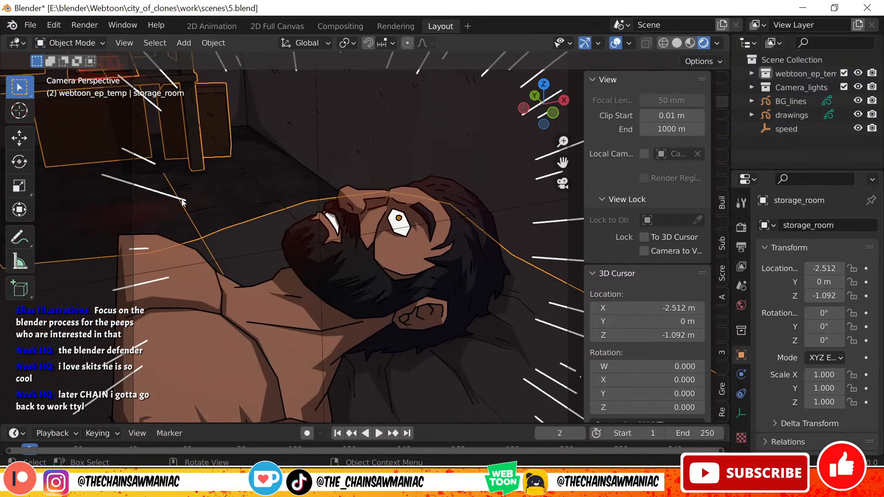
pyautogui.click(159, 183)
pyautogui.click(135, 158)
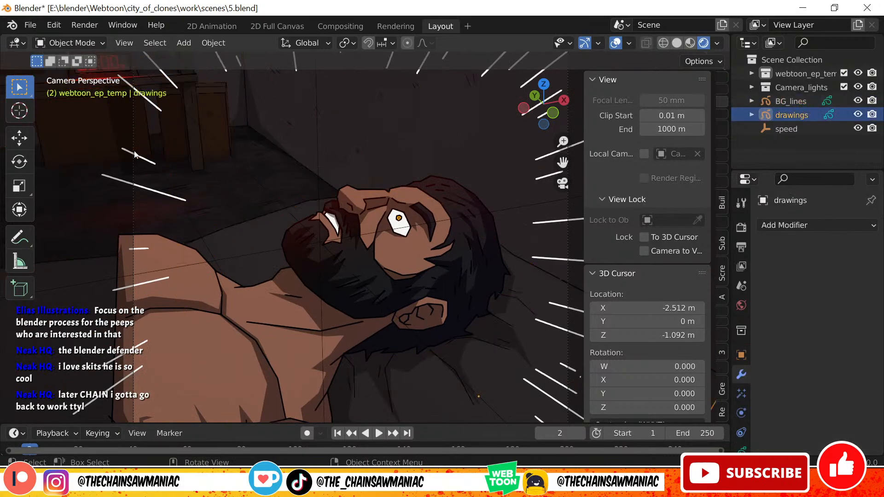
pyautogui.click(147, 161)
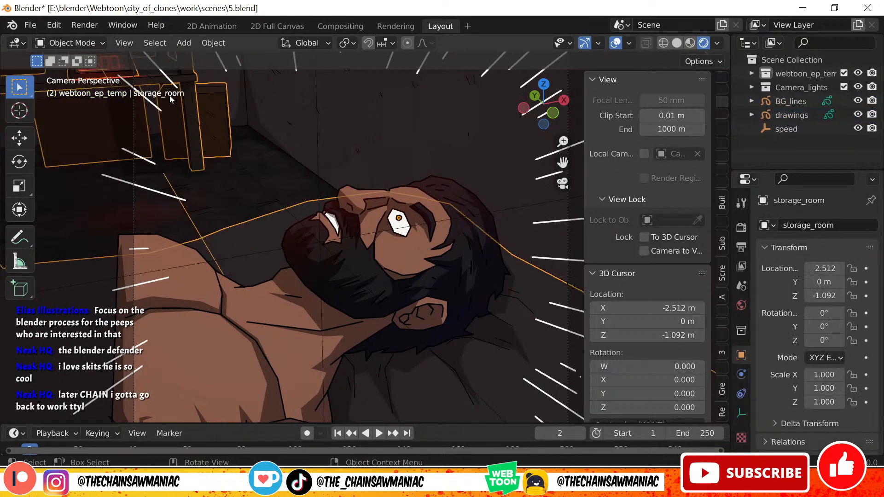
pyautogui.click(156, 107)
pyautogui.click(346, 235)
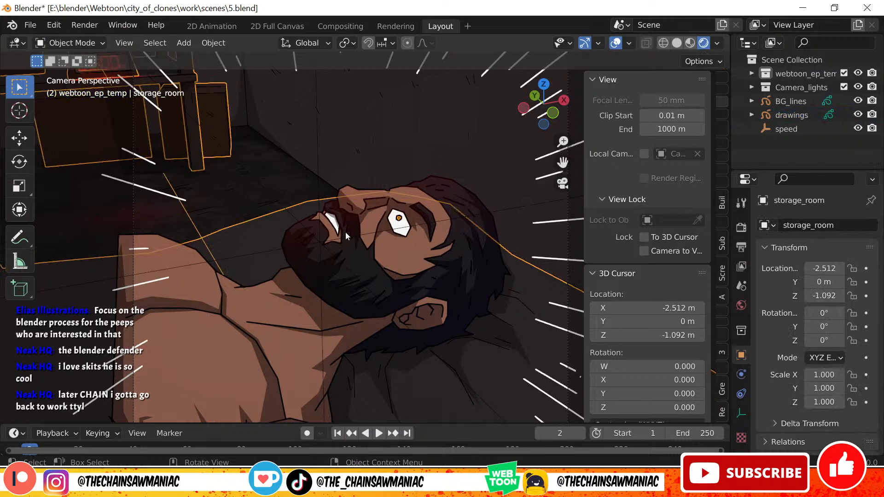
# - Switch the drawings object to Draw Mode, enable the drawing guides, and set the guide type to Circular
pyautogui.click(371, 241)
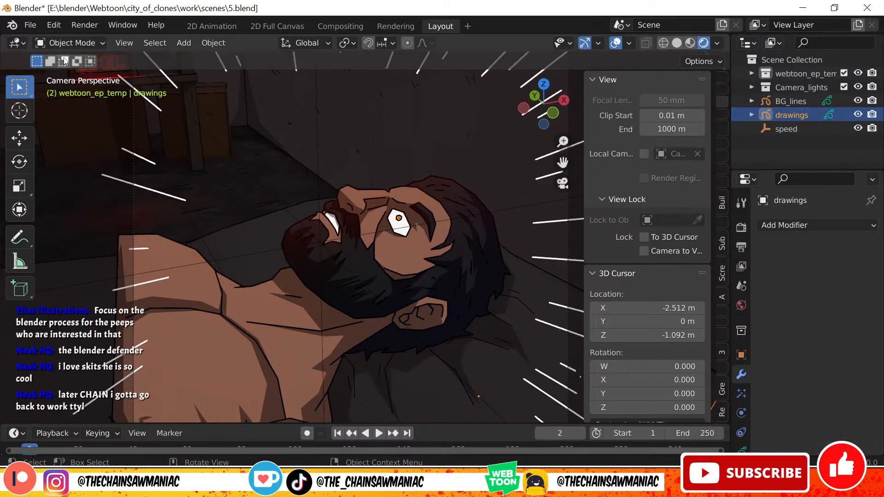
pyautogui.click(72, 43)
pyautogui.click(69, 113)
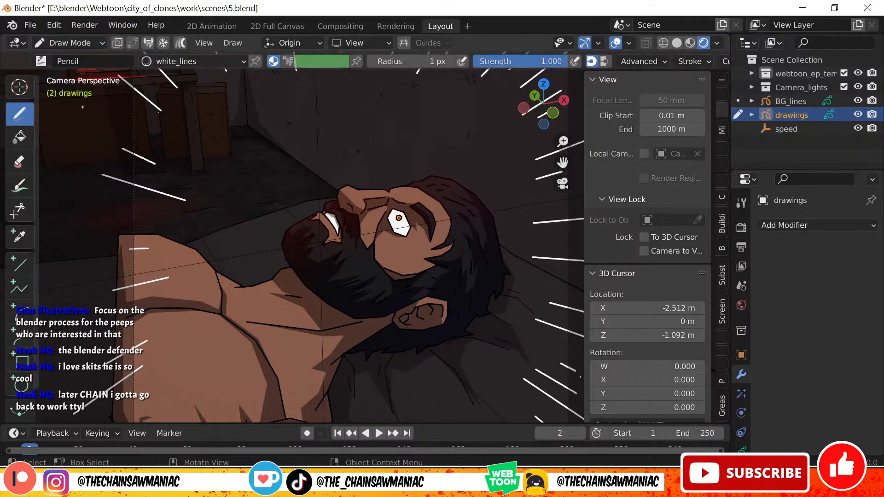
pyautogui.click(404, 43)
pyautogui.click(434, 44)
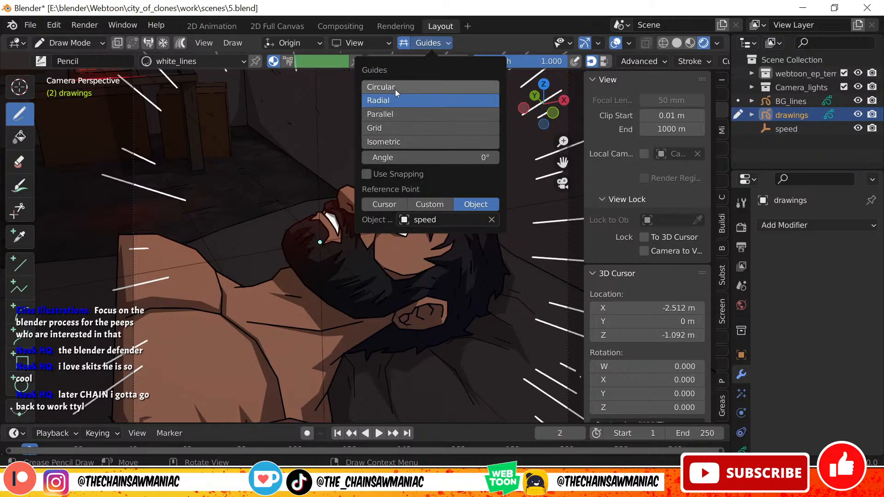
pyautogui.scroll(-1, 242, 170)
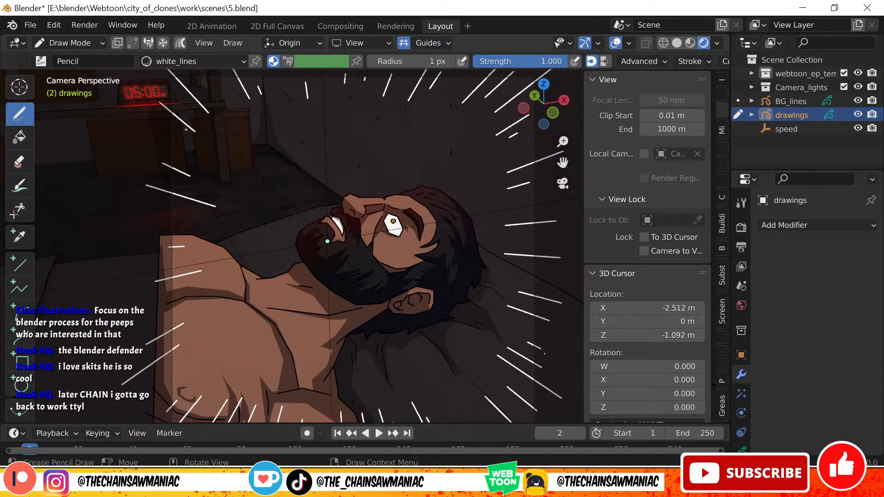
pyautogui.click(424, 44)
pyautogui.click(413, 85)
pyautogui.click(430, 44)
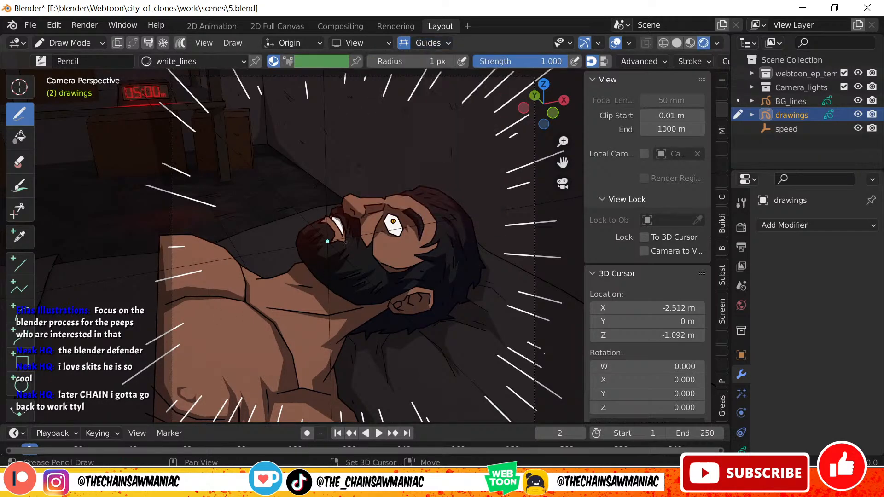
# - Place the 3D cursor on the character's beard below the eye, and set the guides' reference point to Cursor
pyautogui.keyDown('shift'); pyautogui.rightClick(372, 220); pyautogui.keyUp('shift')
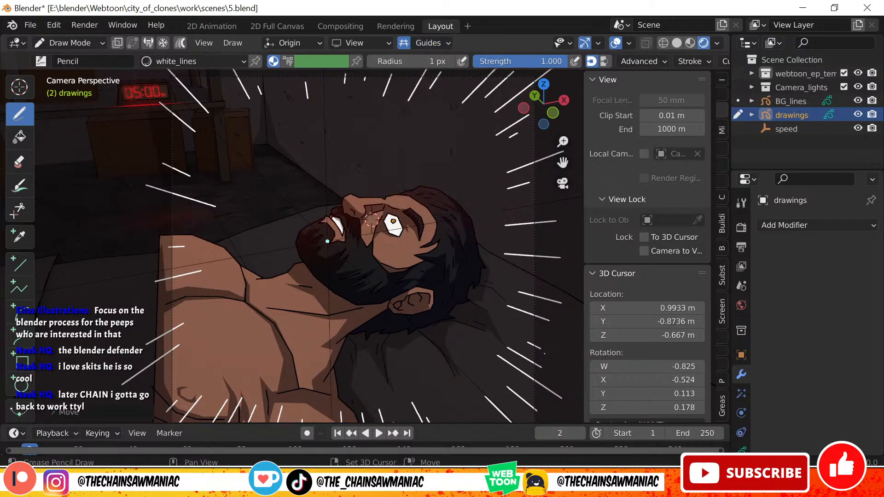
pyautogui.keyDown('shift'); pyautogui.rightClick(341, 255); pyautogui.keyUp('shift')
pyautogui.keyDown('shift'); pyautogui.rightClick(346, 281); pyautogui.keyUp('shift')
pyautogui.keyDown('shift'); pyautogui.rightClick(331, 239); pyautogui.keyUp('shift')
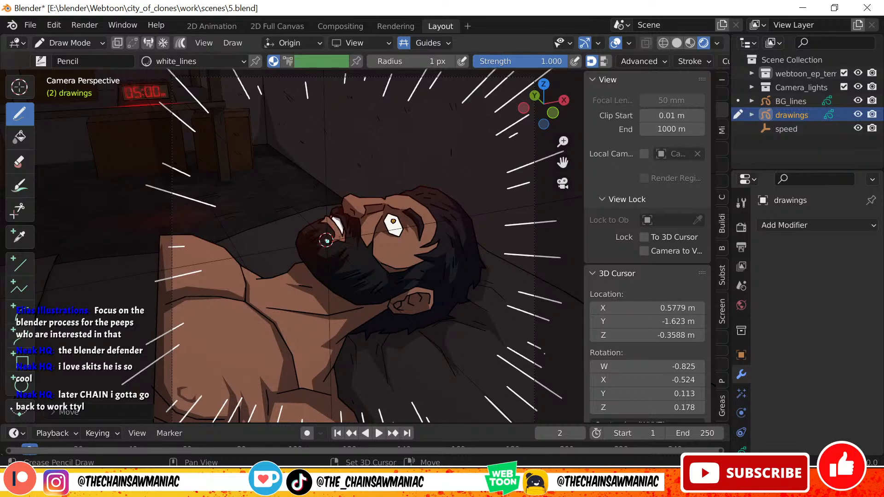
pyautogui.keyDown('shift'); pyautogui.rightClick(357, 233); pyautogui.keyUp('shift')
pyautogui.keyDown('shift'); pyautogui.rightClick(352, 252); pyautogui.keyUp('shift')
pyautogui.keyDown('shift'); pyautogui.rightClick(337, 243); pyautogui.keyUp('shift')
pyautogui.keyDown('shift'); pyautogui.rightClick(363, 241); pyautogui.keyUp('shift')
pyautogui.keyDown('shift'); pyautogui.rightClick(358, 247); pyautogui.keyUp('shift')
pyautogui.keyDown('shift'); pyautogui.rightClick(348, 250); pyautogui.keyUp('shift')
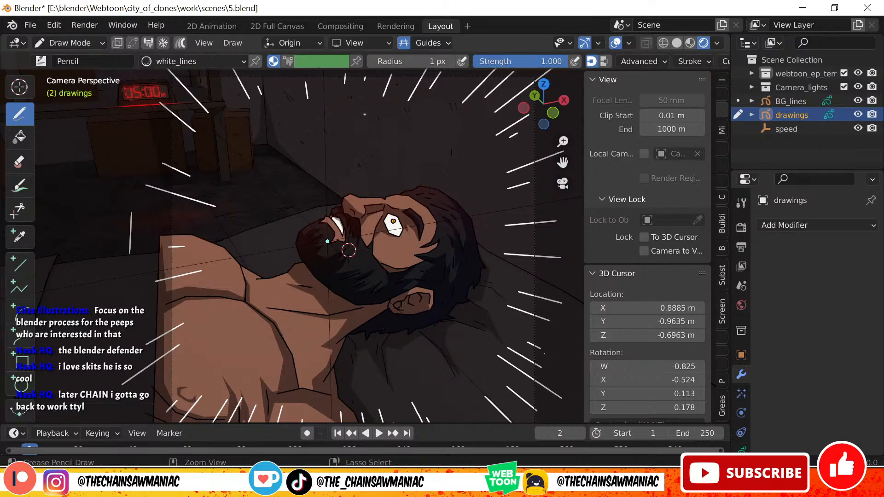
pyautogui.click(430, 42)
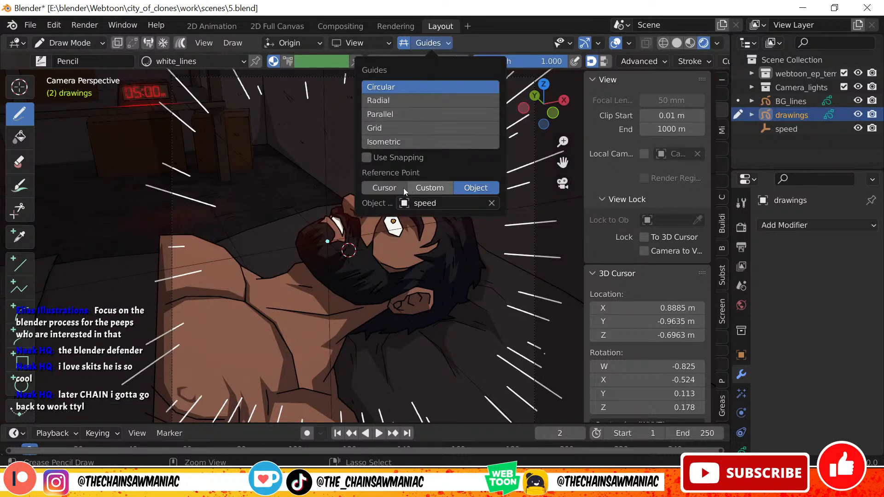
pyautogui.click(391, 188)
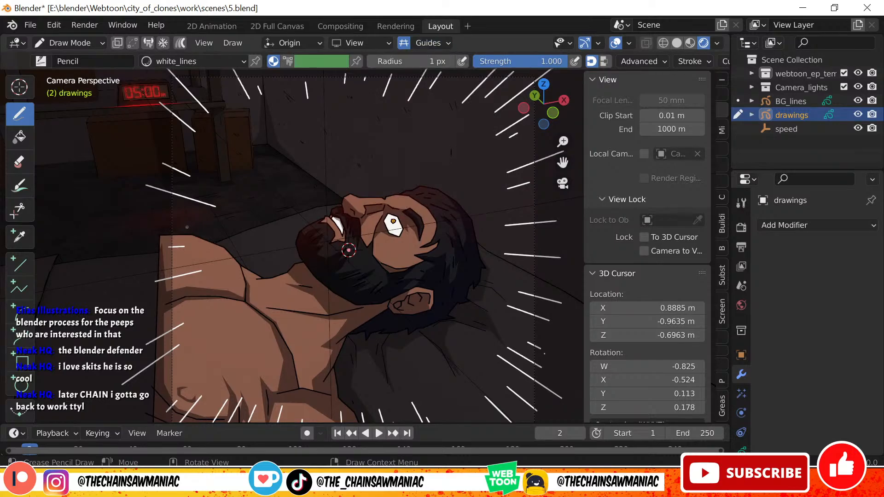
# - Set the guide type to Radial and draw additional white speed lines all around the character's head, radiating from the 3D cursor
pyautogui.click(439, 43)
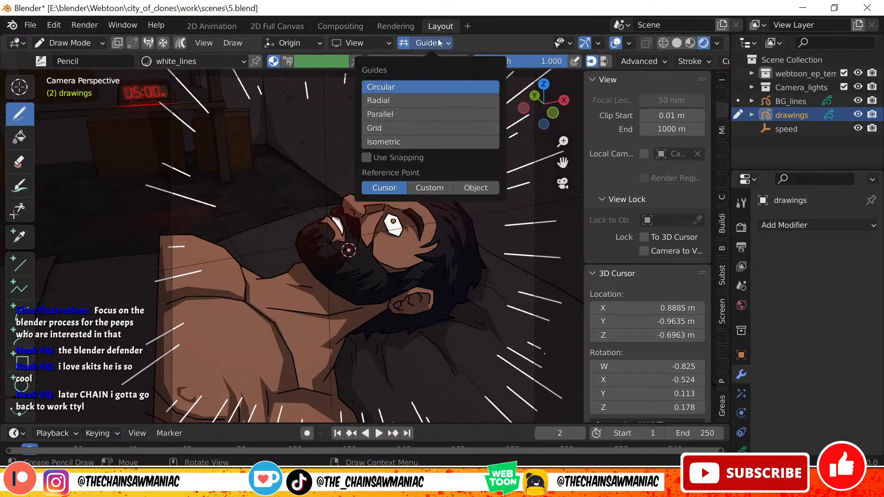
pyautogui.click(438, 100)
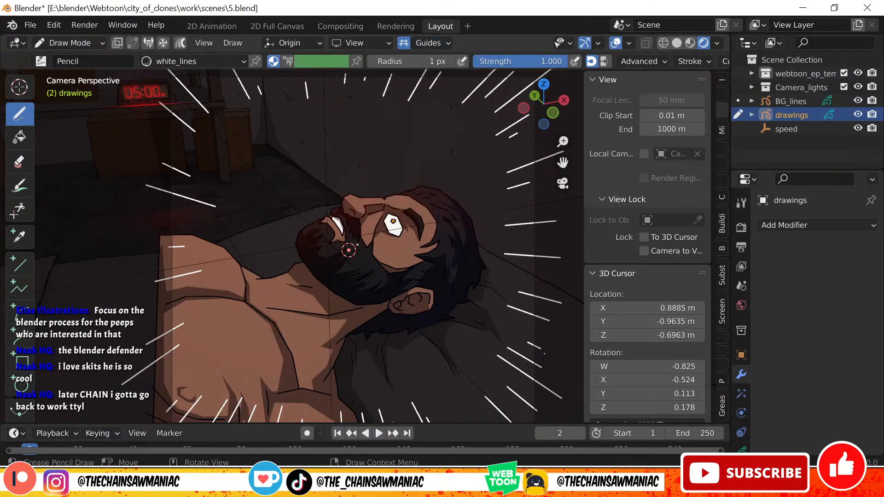
pyautogui.moveTo(136, 203); pyautogui.dragTo(226, 236)
pyautogui.moveTo(158, 223)
pyautogui.mouseDown()
pyautogui.moveTo(234, 245)
pyautogui.moveTo(227, 254)
pyautogui.mouseUp()
pyautogui.moveTo(208, 286); pyautogui.dragTo(239, 280)
pyautogui.moveTo(217, 322); pyautogui.dragTo(248, 305)
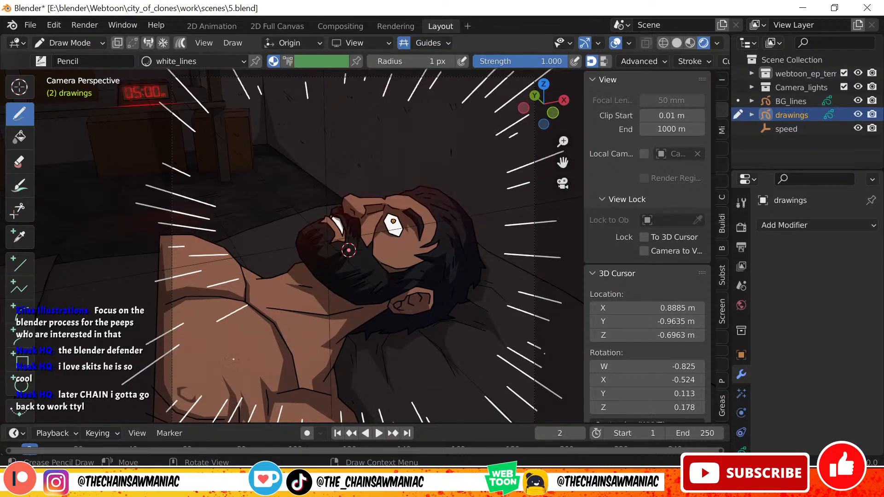
pyautogui.moveTo(234, 359); pyautogui.dragTo(268, 329)
pyautogui.moveTo(268, 371); pyautogui.dragTo(292, 337)
pyautogui.moveTo(309, 380); pyautogui.dragTo(322, 341)
pyautogui.moveTo(353, 377); pyautogui.dragTo(352, 354)
pyautogui.moveTo(381, 379); pyautogui.dragTo(374, 342)
pyautogui.moveTo(421, 372); pyautogui.dragTo(401, 339)
pyautogui.moveTo(453, 350); pyautogui.dragTo(425, 321)
pyautogui.moveTo(475, 318); pyautogui.dragTo(453, 306)
pyautogui.moveTo(477, 276); pyautogui.dragTo(465, 273)
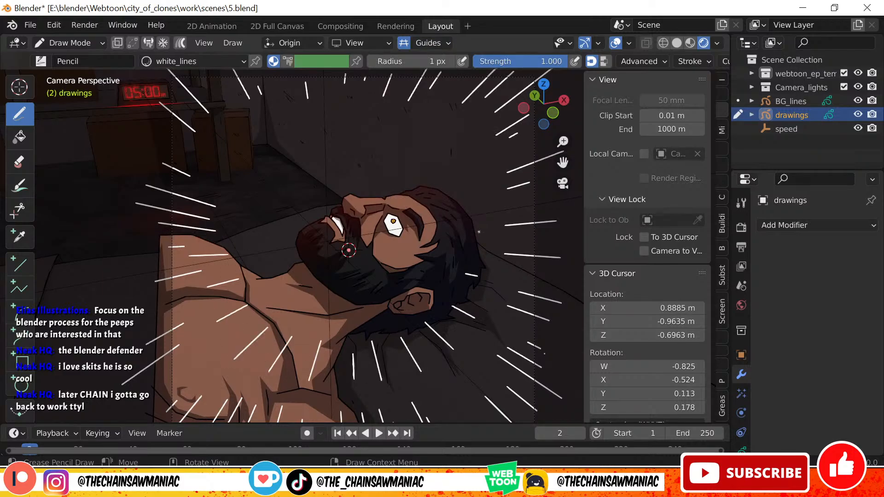
pyautogui.moveTo(483, 235); pyautogui.dragTo(466, 234)
pyautogui.moveTo(462, 189); pyautogui.dragTo(453, 195)
pyautogui.moveTo(433, 145); pyautogui.dragTo(463, 108)
pyautogui.moveTo(443, 103); pyautogui.dragTo(426, 128)
pyautogui.moveTo(276, 91); pyautogui.dragTo(305, 139)
pyautogui.moveTo(340, 92); pyautogui.dragTo(342, 125)
pyautogui.moveTo(352, 102); pyautogui.dragTo(351, 125)
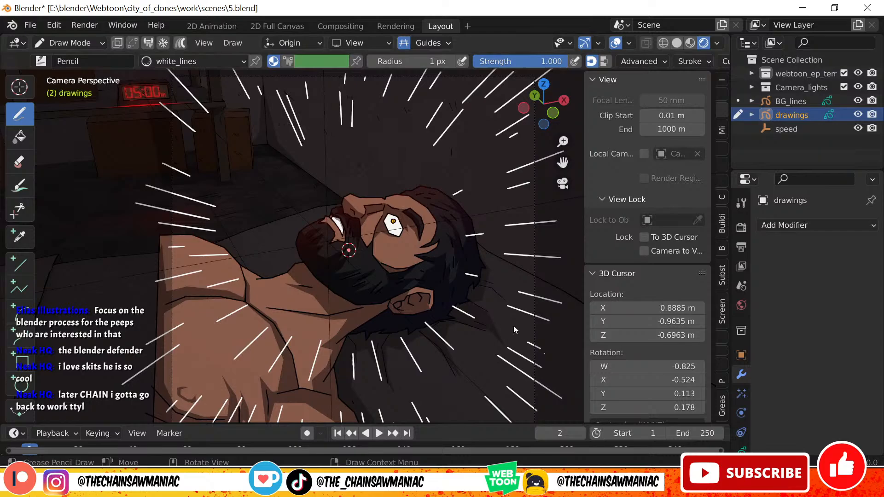
pyautogui.moveTo(393, 81)
pyautogui.mouseDown()
pyautogui.moveTo(383, 113)
pyautogui.moveTo(391, 115)
pyautogui.mouseUp()
pyautogui.moveTo(248, 114)
pyautogui.mouseDown()
pyautogui.moveTo(269, 140)
pyautogui.moveTo(248, 134)
pyautogui.mouseUp()
pyautogui.moveTo(210, 92)
pyautogui.mouseDown()
pyautogui.moveTo(240, 125)
pyautogui.moveTo(248, 153)
pyautogui.mouseUp()
pyautogui.moveTo(201, 139)
pyautogui.mouseDown()
pyautogui.moveTo(230, 160)
pyautogui.moveTo(217, 164)
pyautogui.mouseUp()
pyautogui.moveTo(170, 134)
pyautogui.mouseDown()
pyautogui.moveTo(216, 159)
pyautogui.moveTo(218, 185)
pyautogui.mouseUp()
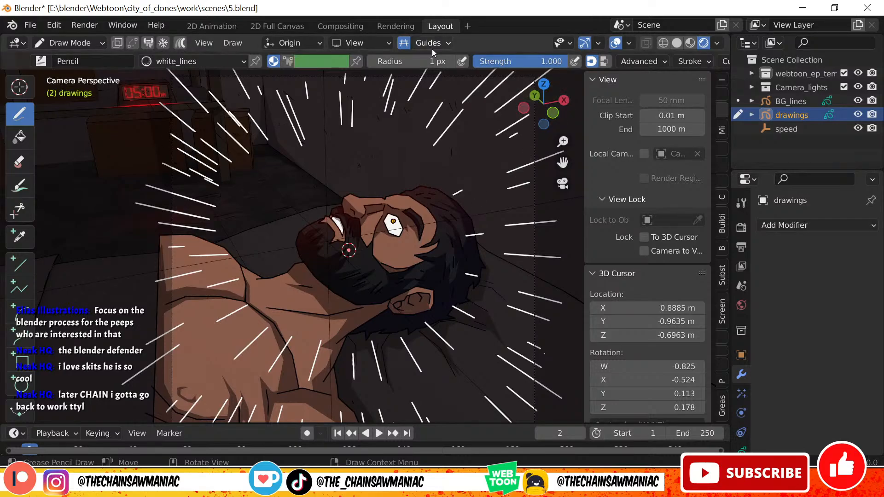
# - Inspect the drawing guide options, including the Radial guide type and Cursor reference point, and the radial speed lines around the character
pyautogui.click(444, 43)
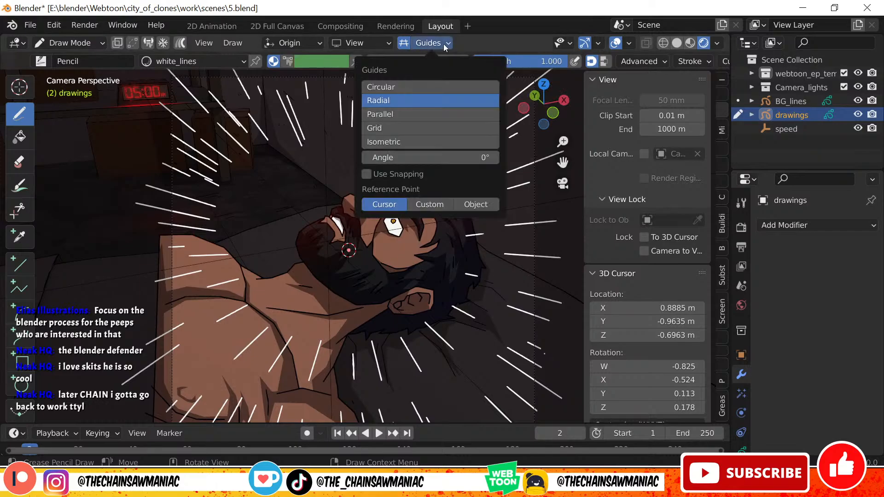
pyautogui.click(446, 41)
pyautogui.click(449, 41)
pyautogui.click(435, 43)
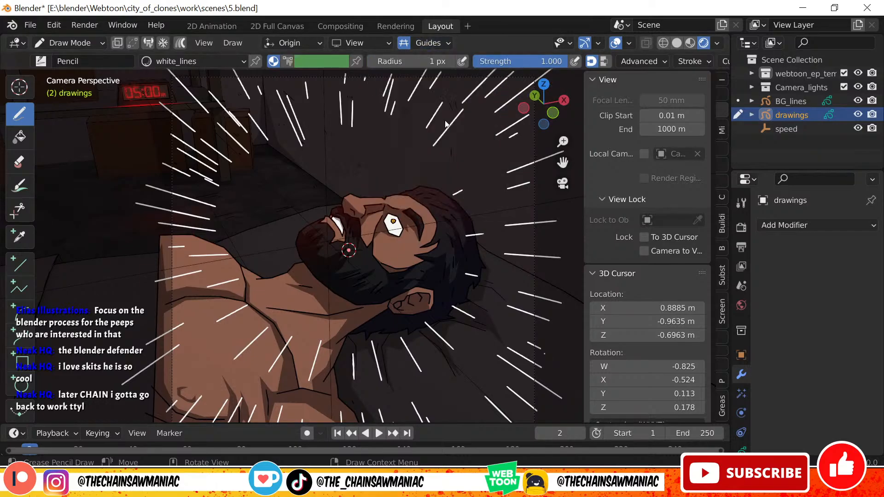
pyautogui.click(437, 44)
pyautogui.moveTo(459, 162)
pyautogui.mouseDown()
pyautogui.moveTo(477, 162)
pyautogui.moveTo(455, 161)
pyautogui.mouseUp()
pyautogui.moveTo(458, 225); pyautogui.dragTo(464, 225)
pyautogui.click(437, 46)
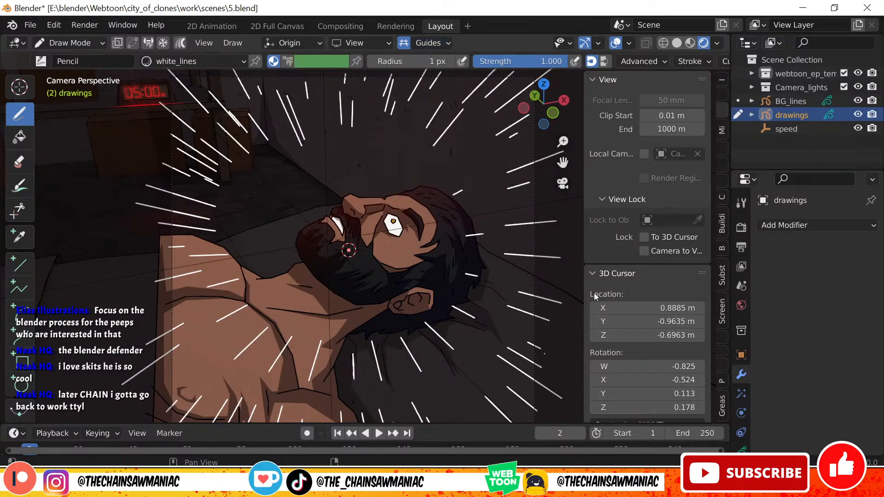
pyautogui.scroll(-3, 234, 235)
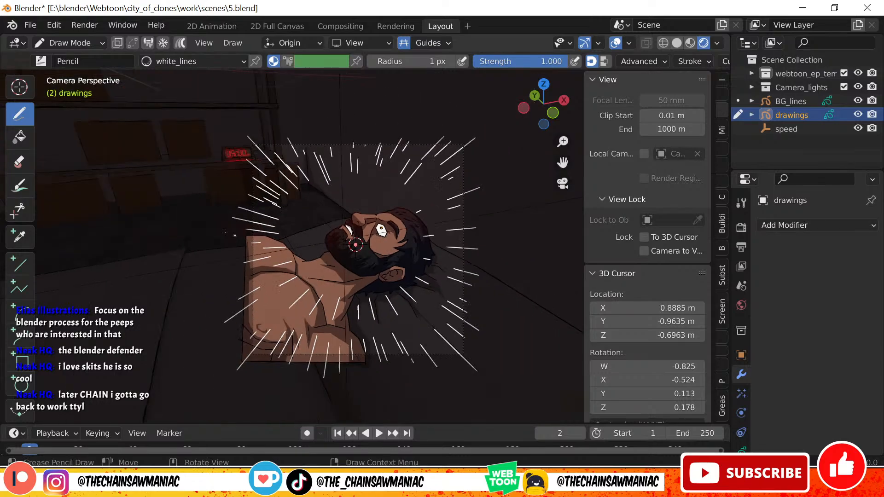
pyautogui.scroll(5, 375, 348)
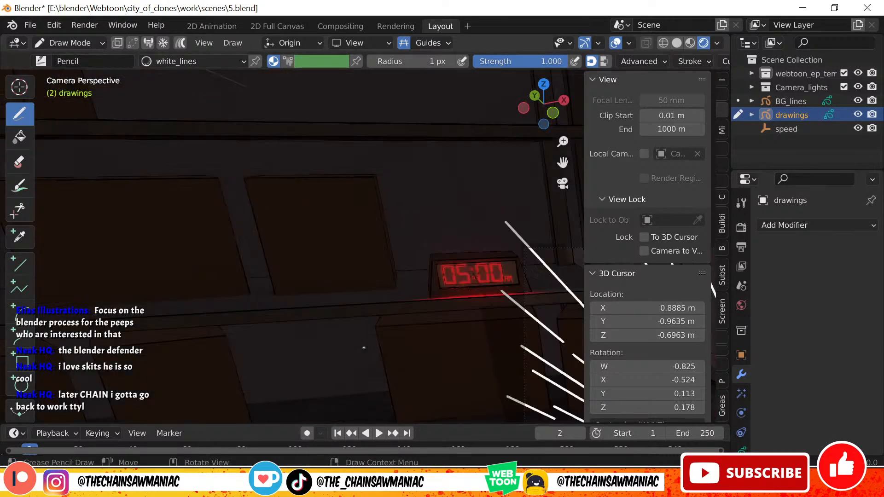
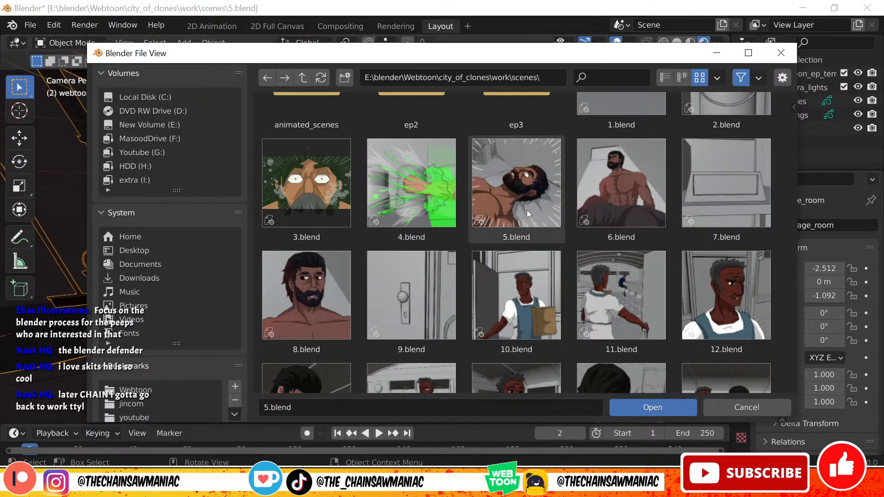
# - Open the scene file 10.blend from the scenes folder
pyautogui.click(612, 195)
pyautogui.click(331, 291)
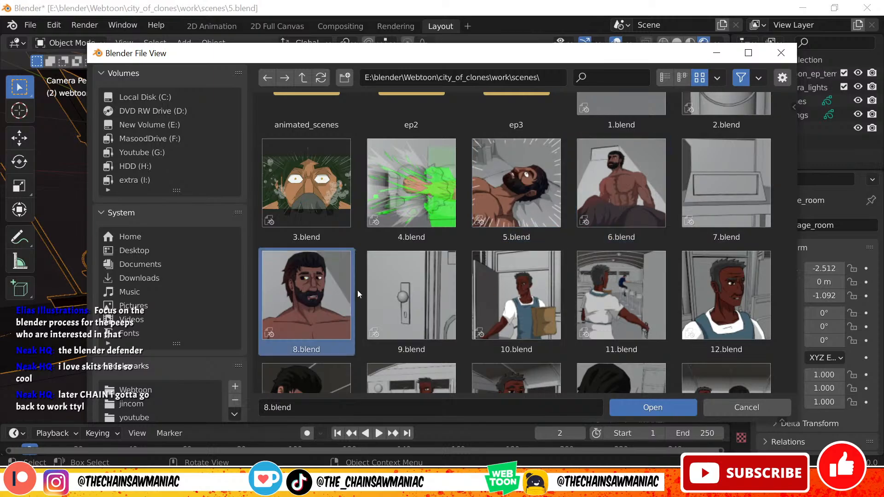
pyautogui.click(411, 294)
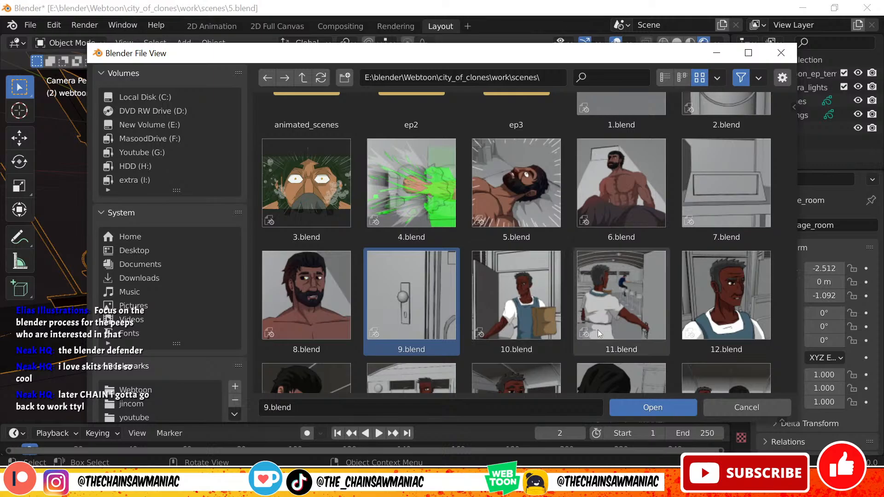
pyautogui.doubleClick(509, 330)
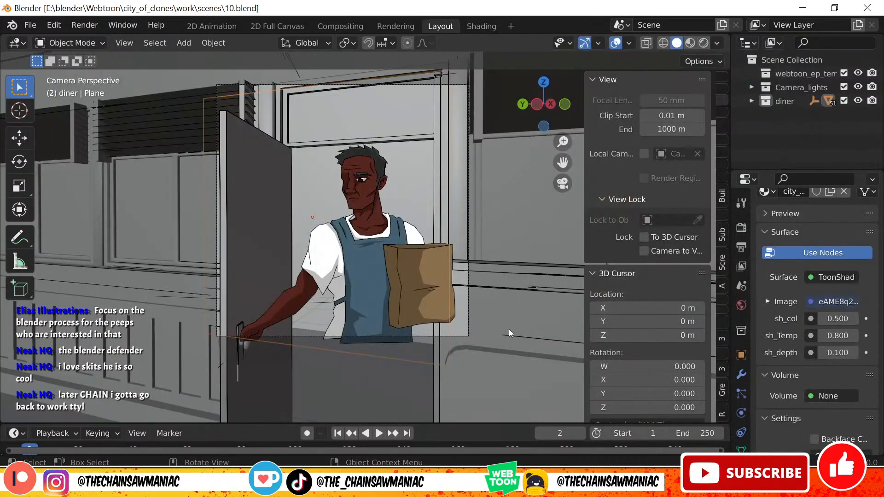
# - Switch the viewport to rendered shading
pyautogui.scroll(2, 368, 347)
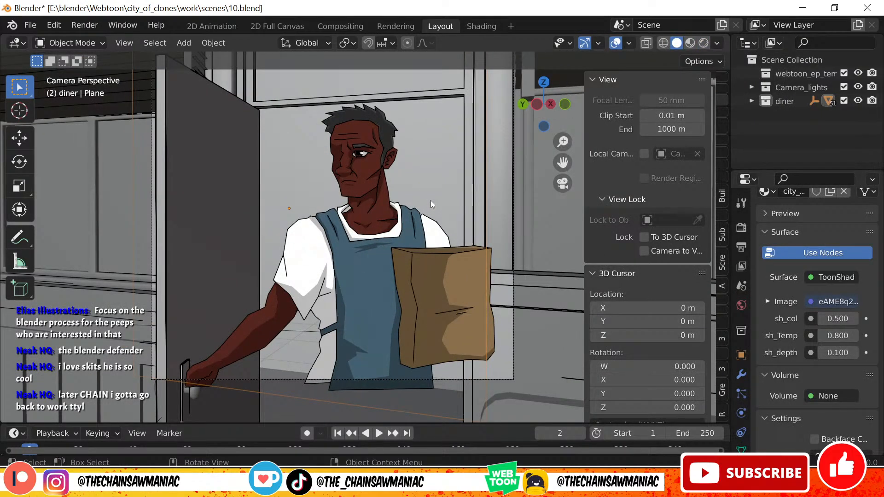
pyautogui.press('z')
pyautogui.click(445, 143)
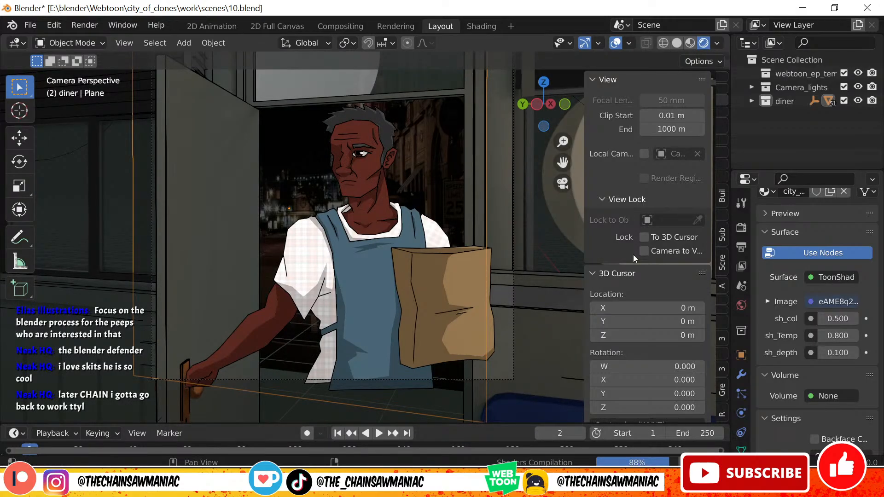
# - Select the character's drawings object and inspect the texture fill settings of its shirt material and the surrounding scene
pyautogui.click(392, 262)
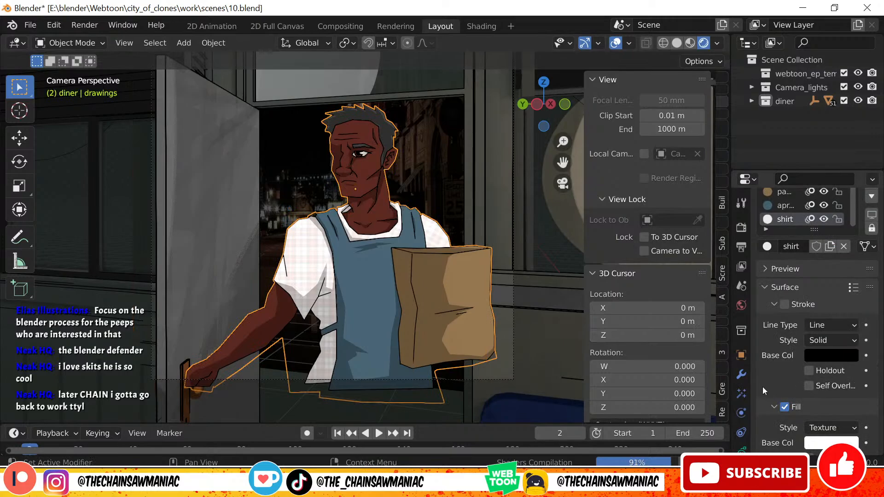
pyautogui.scroll(-1, 762, 387)
pyautogui.scroll(-3, 745, 409)
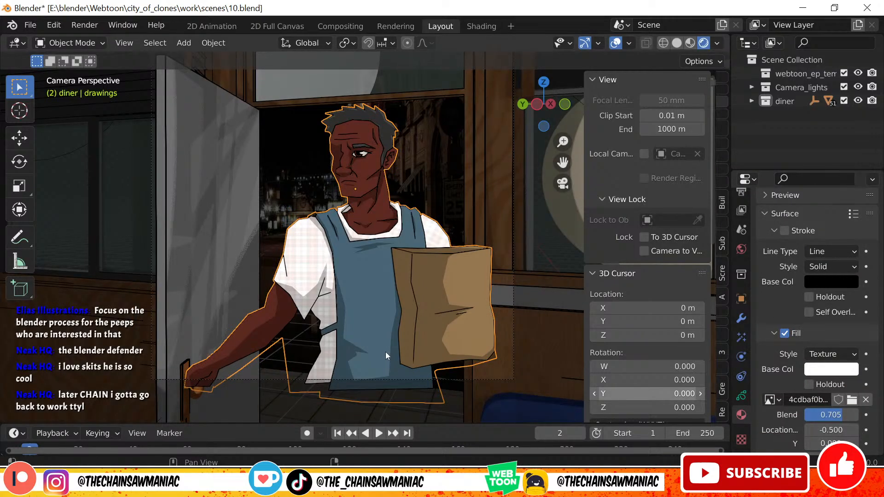
pyautogui.moveTo(385, 351); pyautogui.dragTo(314, 281, button='middle')
pyautogui.press('KP_0')
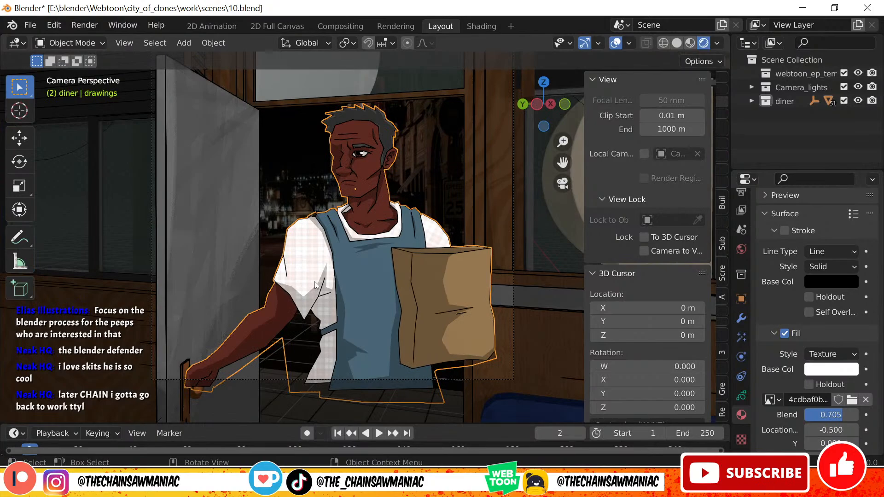
pyautogui.scroll(-4, 314, 284)
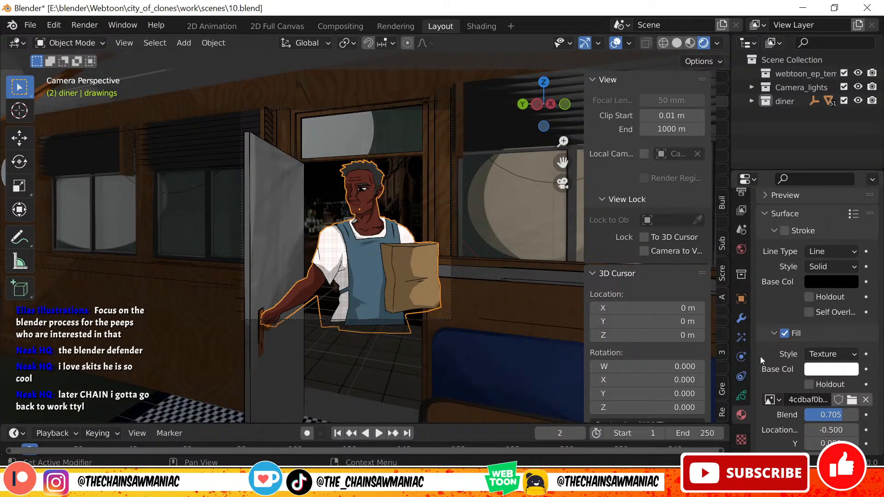
# - Disable In Front in the viewport display settings of the character's drawings object
pyautogui.click(741, 299)
pyautogui.scroll(-1, 810, 402)
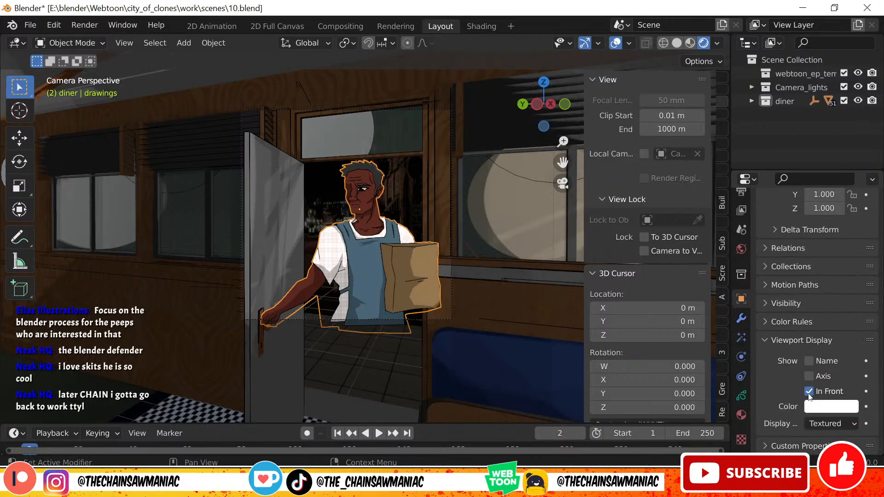
pyautogui.scroll(3, 385, 245)
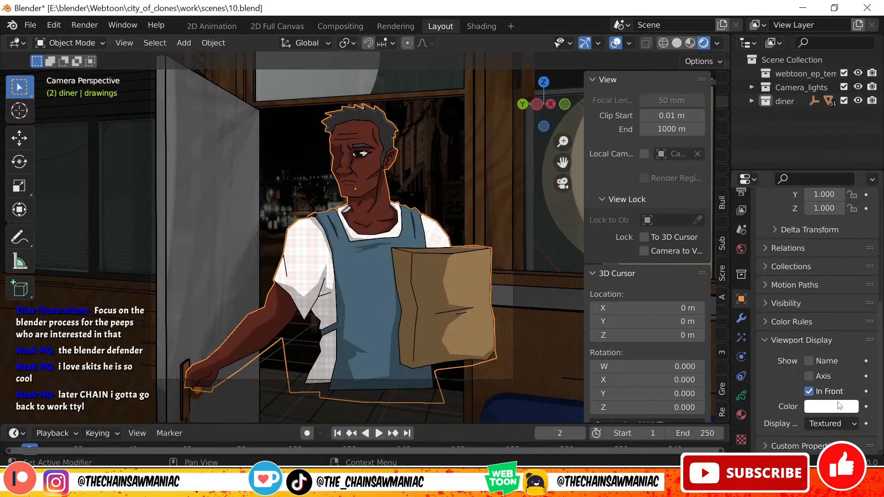
pyautogui.click(810, 391)
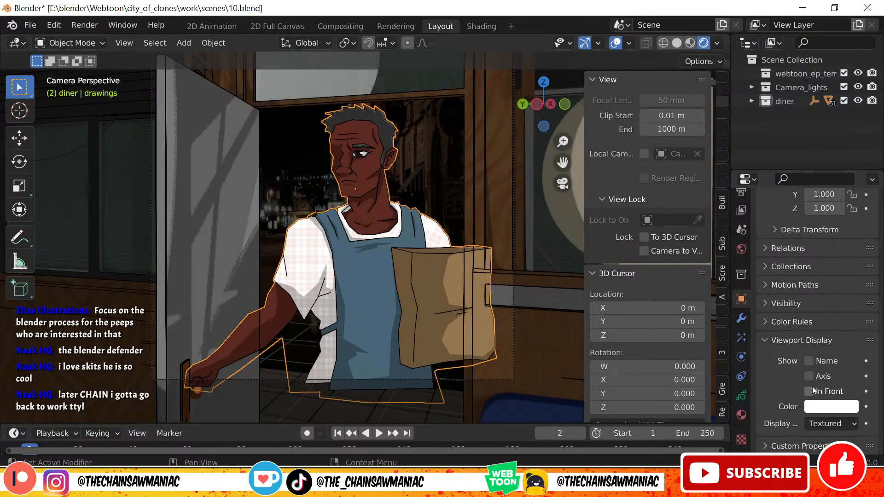
pyautogui.click(809, 391)
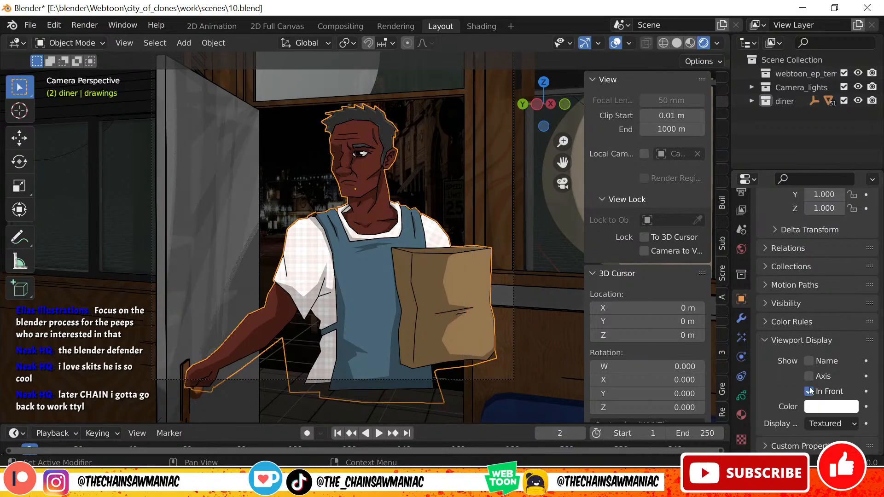
pyautogui.click(809, 391)
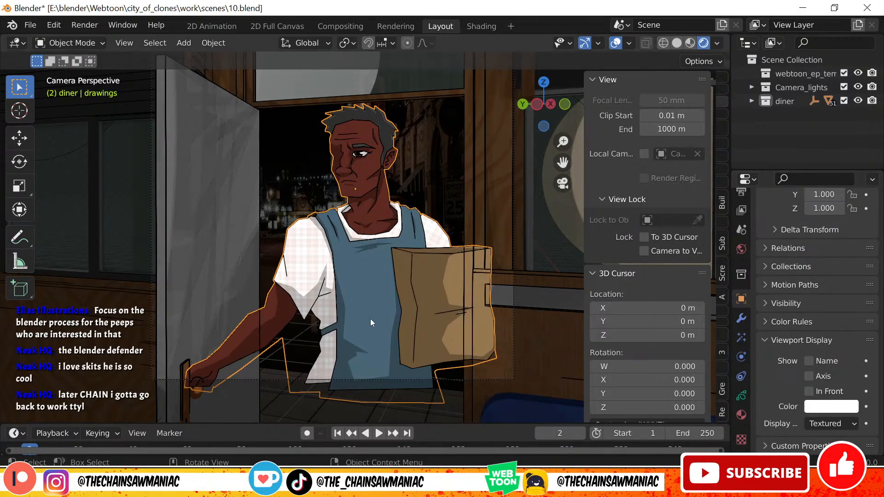
# - Examine how the background line art overlaps the paper bag, arm and body of the character in the camera view
pyautogui.scroll(2, 370, 318)
pyautogui.keyDown('shift'); pyautogui.moveTo(347, 291); pyautogui.dragTo(231, 210, button='middle'); pyautogui.keyUp('shift')
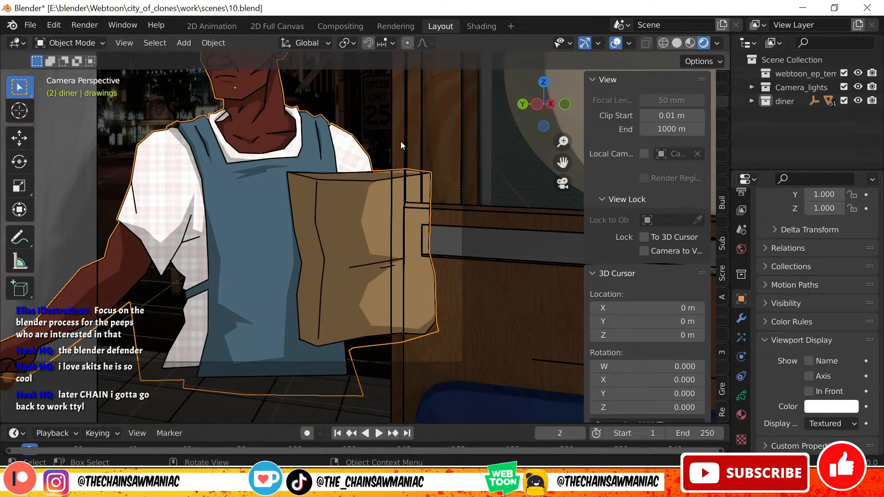
pyautogui.scroll(-3, 311, 263)
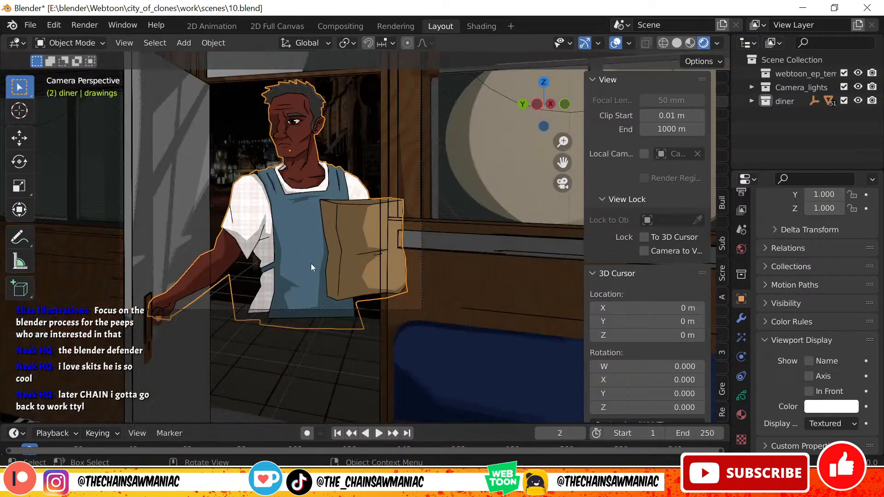
pyautogui.keyDown('shift'); pyautogui.moveTo(311, 263); pyautogui.dragTo(469, 324, button='middle'); pyautogui.keyUp('shift')
pyautogui.scroll(2, 446, 312)
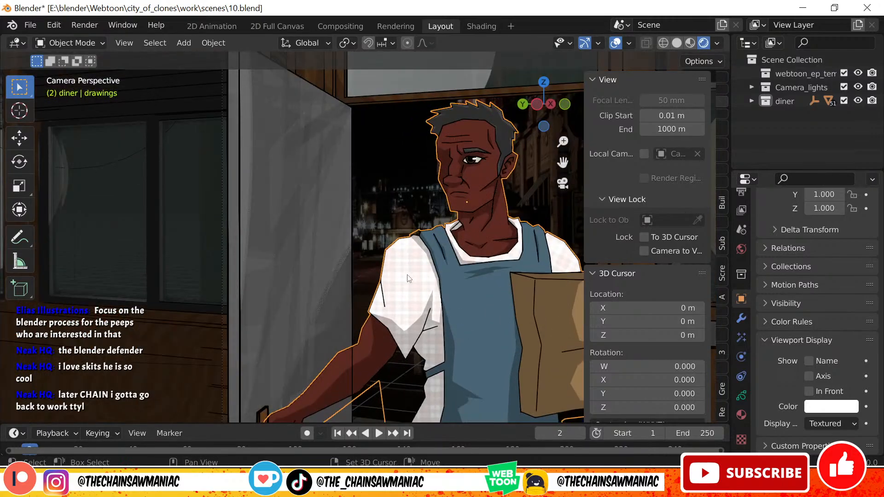
pyautogui.keyDown('shift'); pyautogui.moveTo(407, 275); pyautogui.dragTo(359, 284, button='middle'); pyautogui.keyUp('shift')
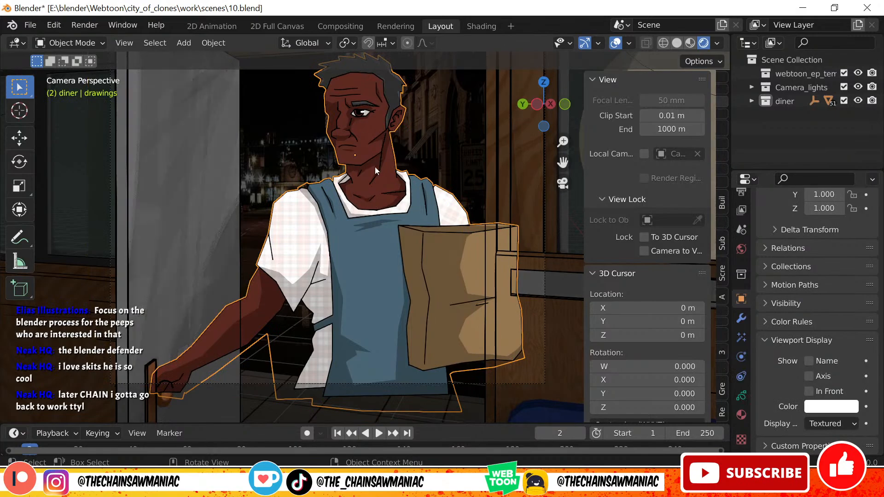
pyautogui.scroll(-2, 515, 216)
pyautogui.keyDown('shift'); pyautogui.moveTo(516, 216); pyautogui.dragTo(436, 172, button='middle'); pyautogui.keyUp('shift')
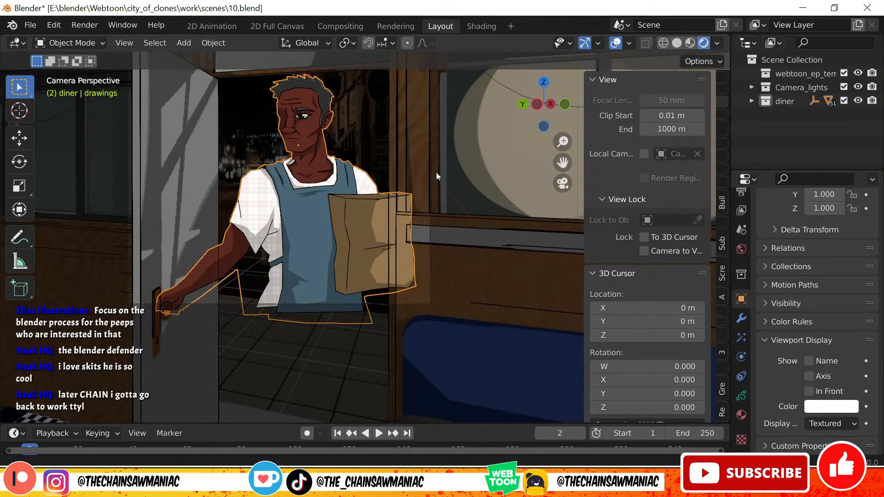
pyautogui.scroll(4, 392, 190)
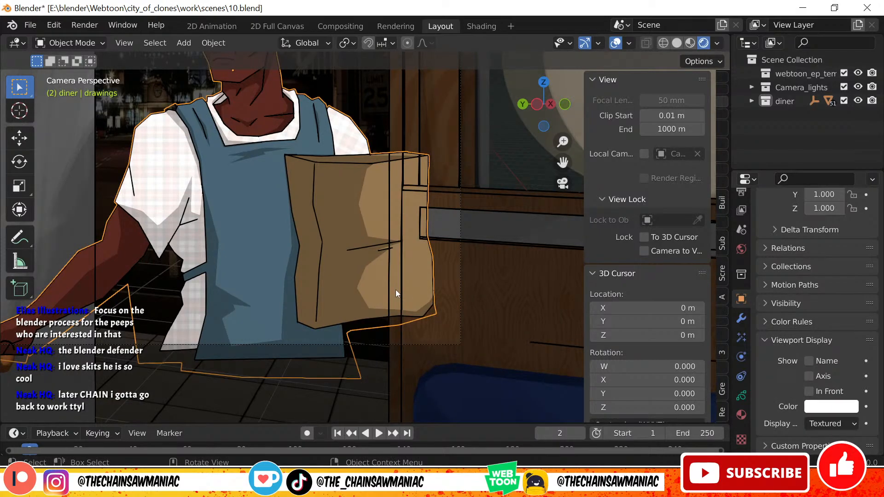
# - Inspect the Line Art object and the character's drawings from outside the camera, and return to the camera view
pyautogui.click(400, 185)
pyautogui.scroll(-3, 395, 233)
pyautogui.moveTo(310, 227)
pyautogui.mouseDown(button='middle')
pyautogui.moveTo(239, 259)
pyautogui.moveTo(263, 237)
pyautogui.moveTo(419, 185)
pyautogui.moveTo(306, 222)
pyautogui.moveTo(348, 201)
pyautogui.moveTo(337, 210)
pyautogui.mouseUp(button='middle')
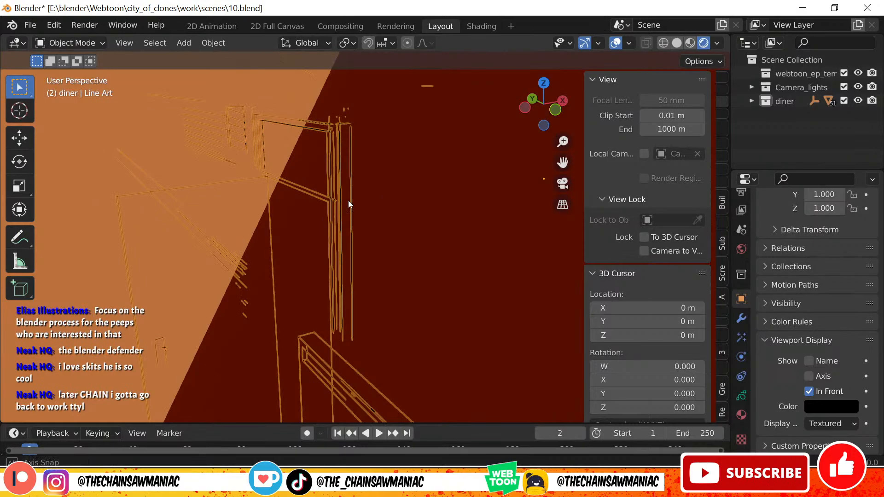
pyautogui.scroll(3, 338, 211)
pyautogui.click(259, 262)
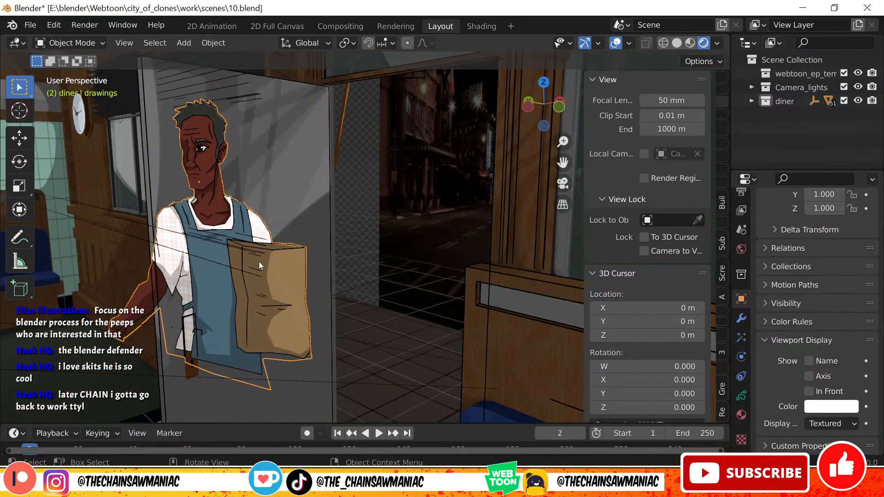
pyautogui.press('KP_0')
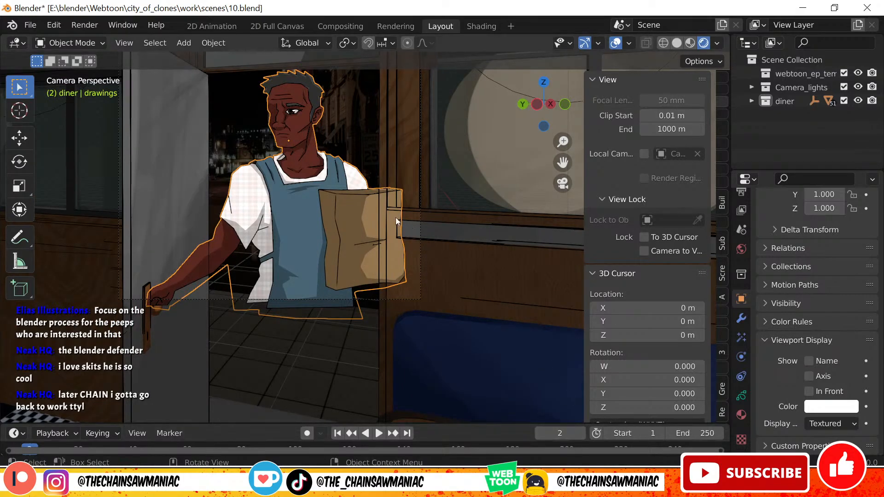
# - Examine the drawn lines and shading on the character's face, neck and collar close up
pyautogui.scroll(3, 391, 257)
pyautogui.keyDown('shift'); pyautogui.moveTo(391, 258); pyautogui.dragTo(485, 378, button='middle'); pyautogui.keyUp('shift')
pyautogui.scroll(6, 399, 223)
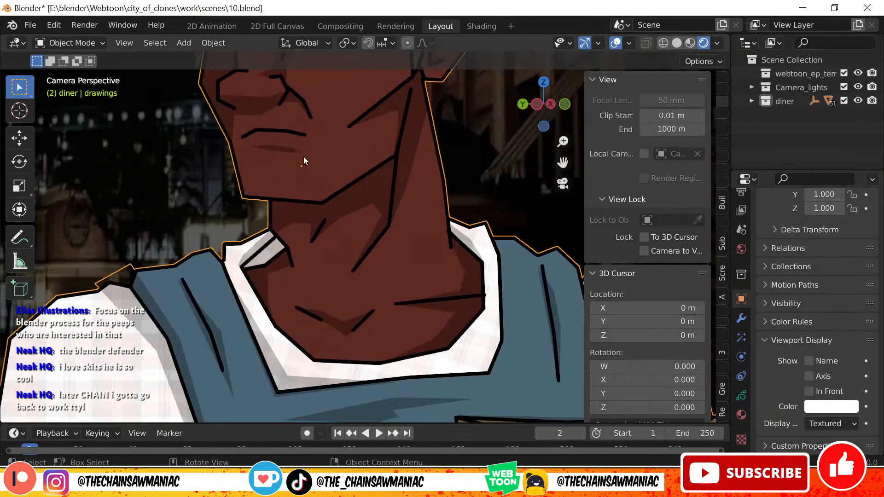
pyautogui.scroll(-7, 308, 167)
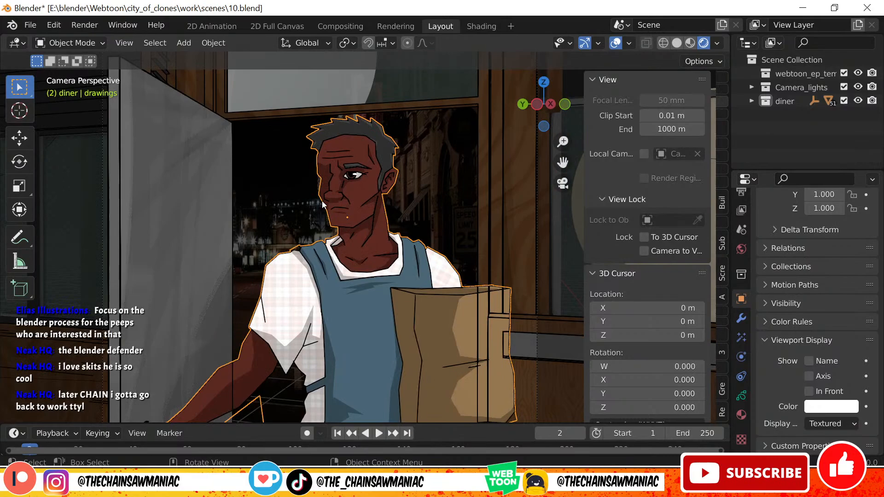
pyautogui.scroll(-6, 322, 204)
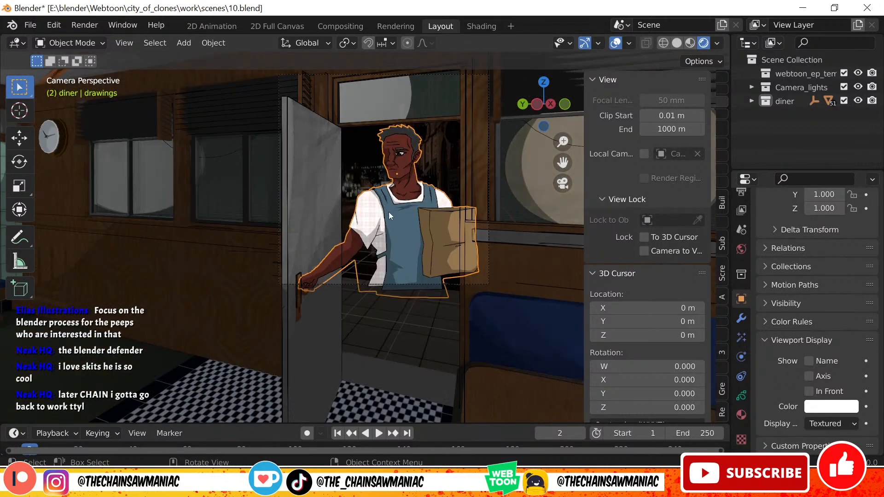
pyautogui.press('r')
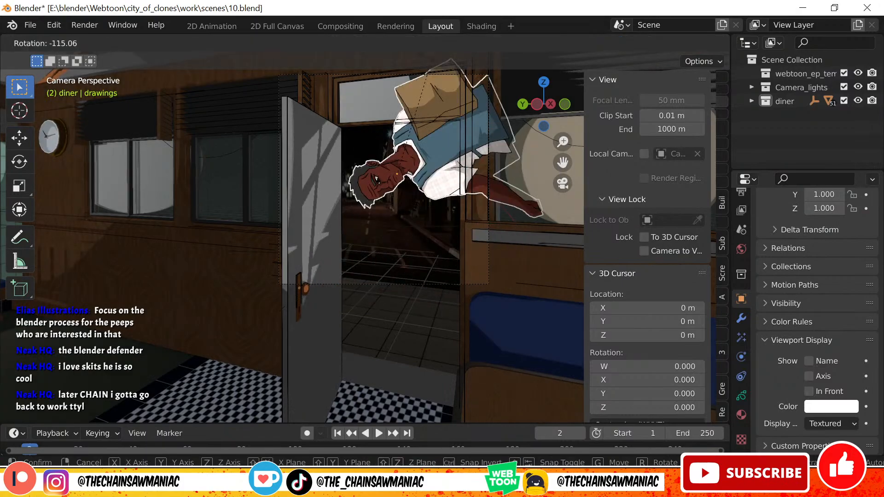
pyautogui.click(532, 251)
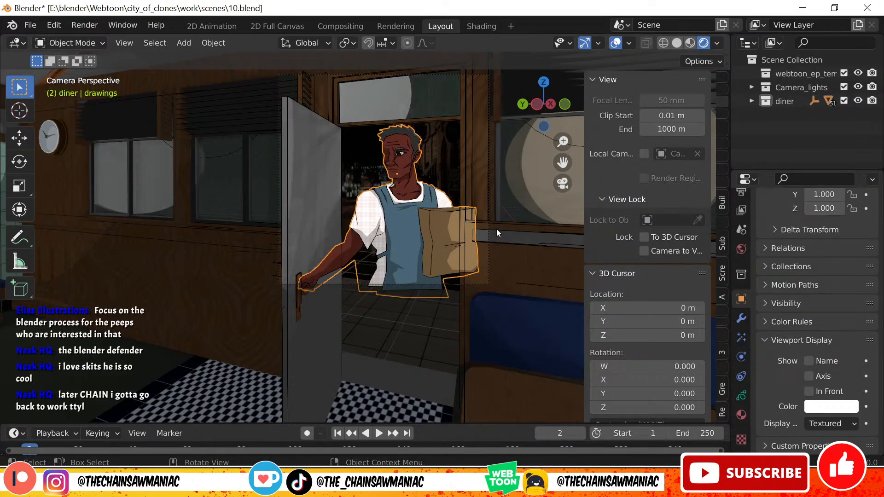
pyautogui.press('r')
pyautogui.press('r')
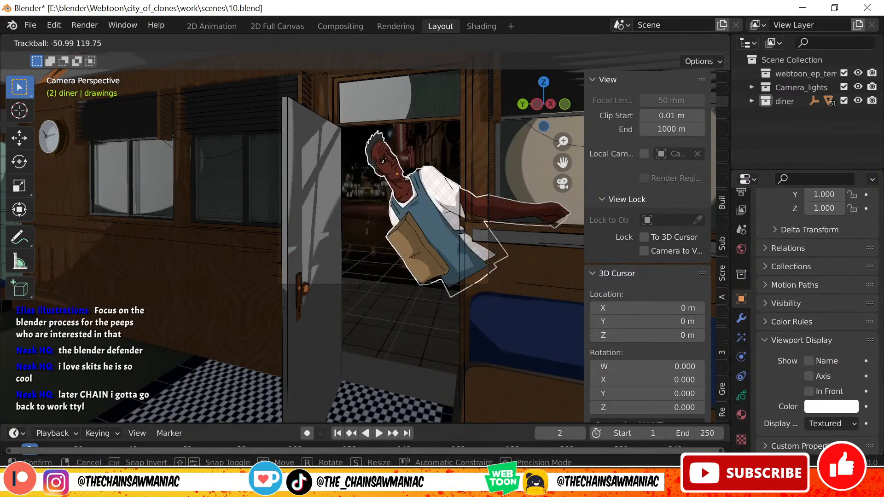
pyautogui.rightClick(419, 220)
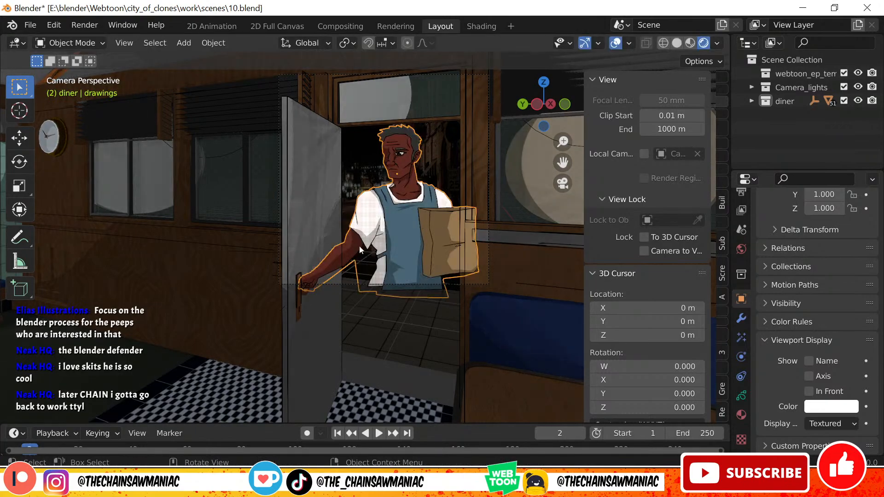
# - Inspect the Line Art, the diner exterior, the background plane and the character's drawings from outside the camera, and return to the camera view
pyautogui.scroll(-2, 382, 251)
pyautogui.moveTo(382, 251)
pyautogui.mouseDown(button='middle')
pyautogui.moveTo(314, 266)
pyautogui.moveTo(286, 257)
pyautogui.mouseUp(button='middle')
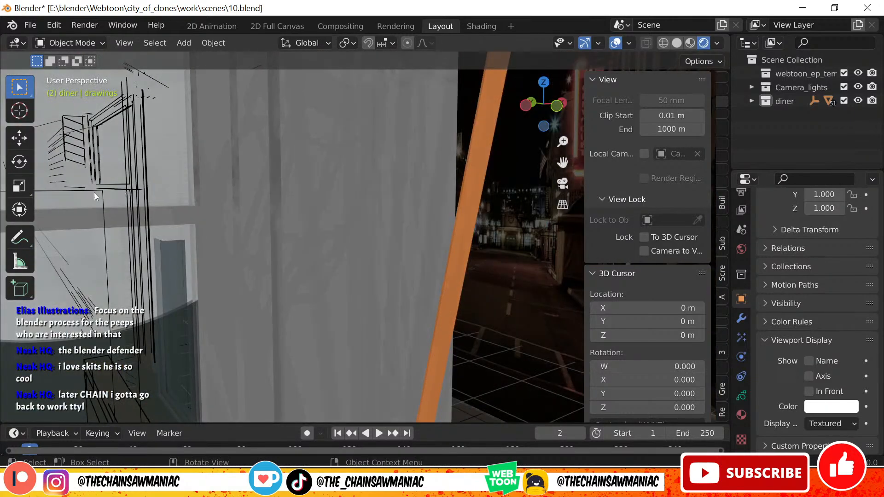
pyautogui.click(94, 193)
pyautogui.moveTo(106, 186)
pyautogui.mouseDown(button='middle')
pyautogui.moveTo(135, 196)
pyautogui.moveTo(179, 190)
pyautogui.moveTo(293, 259)
pyautogui.moveTo(245, 285)
pyautogui.moveTo(194, 288)
pyautogui.mouseUp(button='middle')
pyautogui.scroll(-4, 225, 218)
pyautogui.scroll(-3, 293, 260)
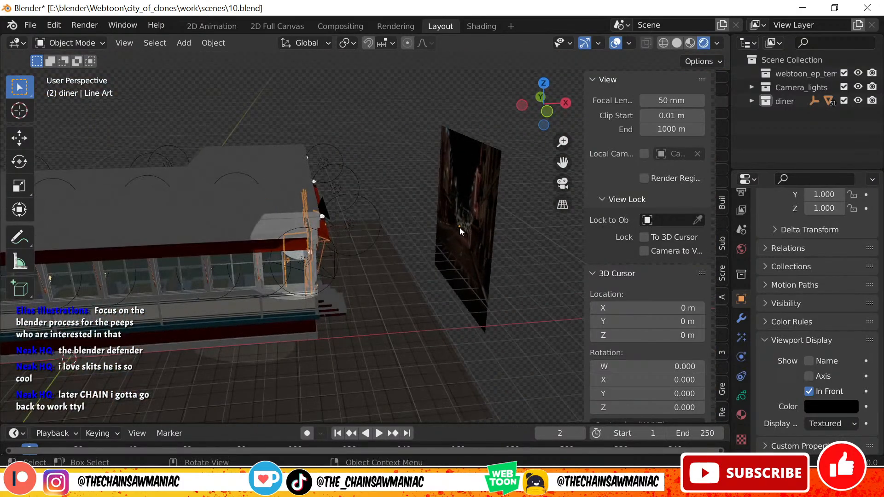
pyautogui.moveTo(399, 248); pyautogui.dragTo(429, 245, button='middle')
pyautogui.scroll(5, 429, 246)
pyautogui.moveTo(257, 302); pyautogui.dragTo(364, 305, button='middle')
pyautogui.scroll(5, 368, 304)
pyautogui.moveTo(261, 302); pyautogui.dragTo(210, 266, button='middle')
pyautogui.click(279, 274)
pyautogui.scroll(3, 278, 283)
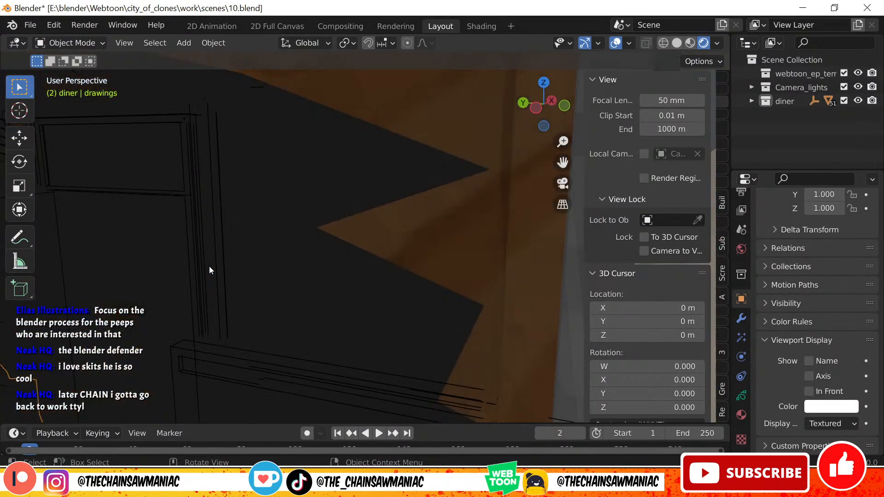
pyautogui.scroll(1, 210, 266)
pyautogui.press('KP_0')
pyautogui.scroll(2, 397, 266)
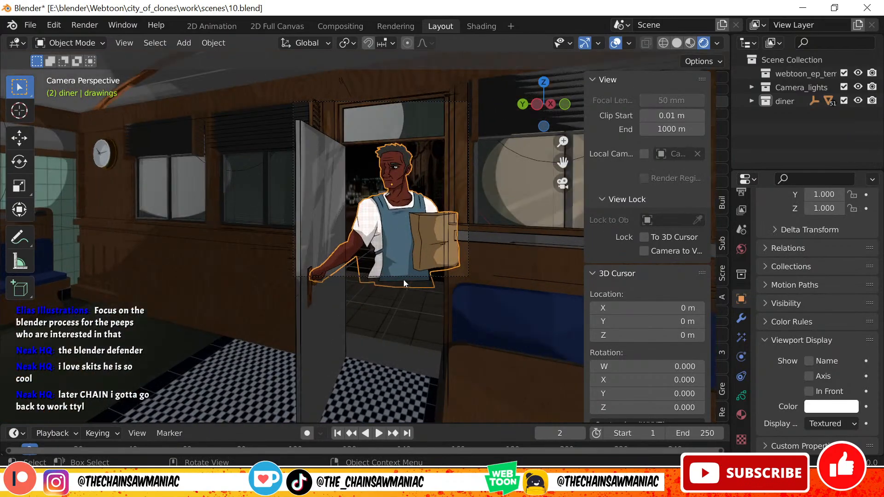
pyautogui.scroll(2, 332, 315)
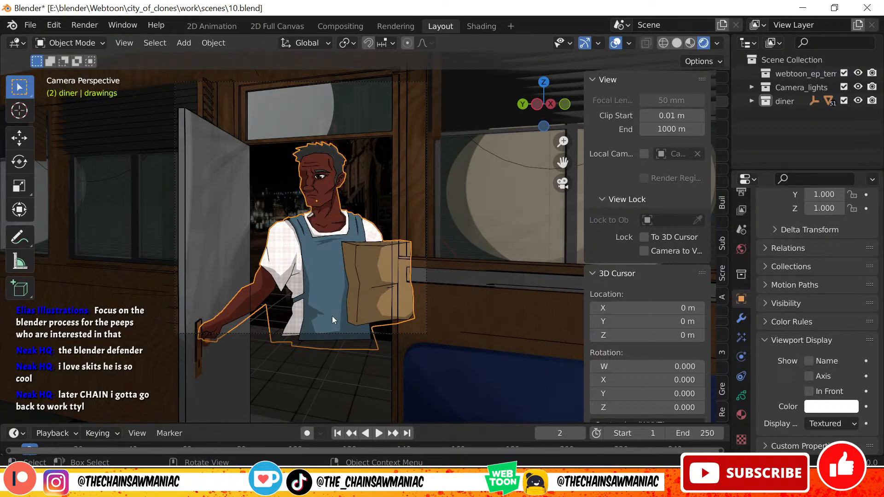
# - Disable In Front in the viewport display settings of the Line Art object
pyautogui.click(400, 169)
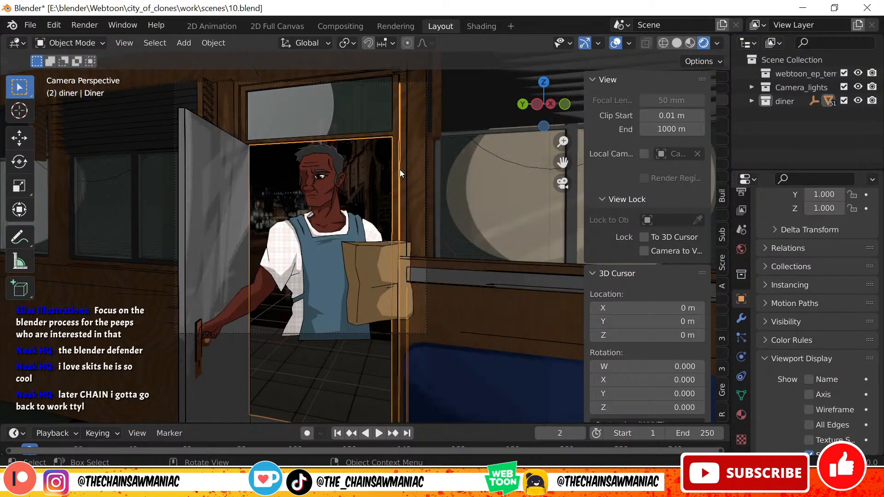
pyautogui.scroll(-5, 788, 359)
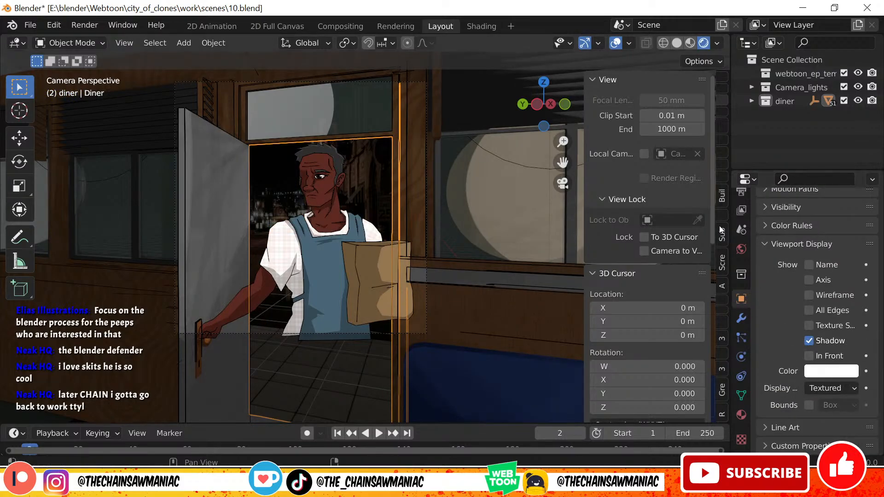
pyautogui.scroll(3, 566, 250)
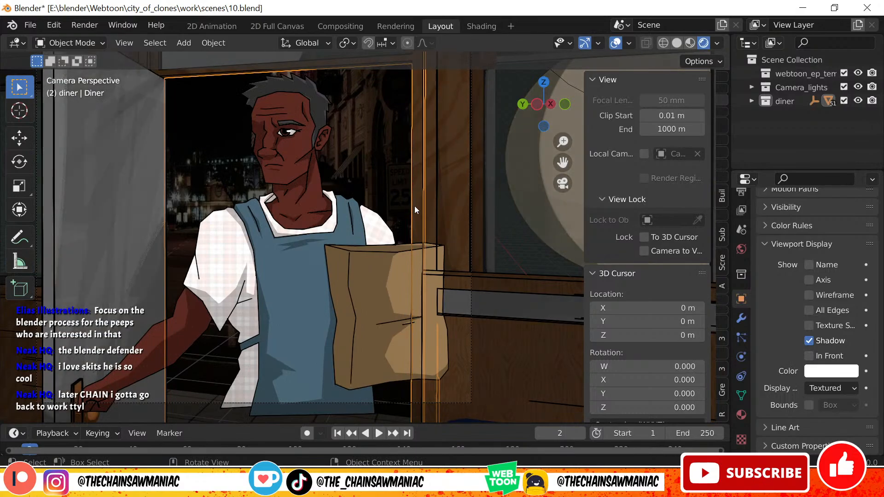
pyautogui.click(436, 201)
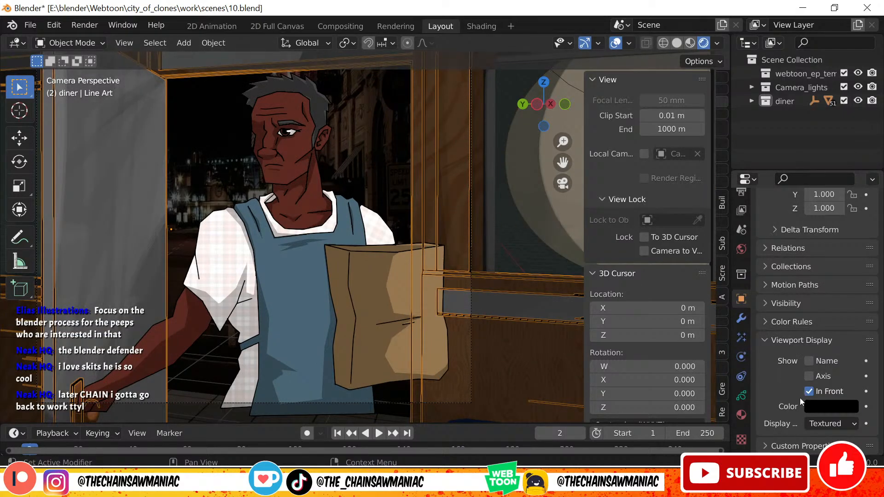
pyautogui.click(808, 392)
pyautogui.click(808, 392)
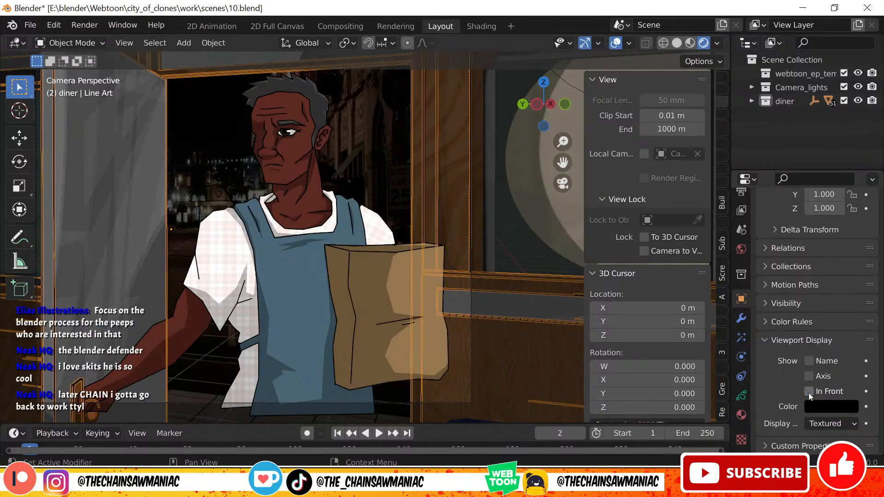
pyautogui.click(809, 392)
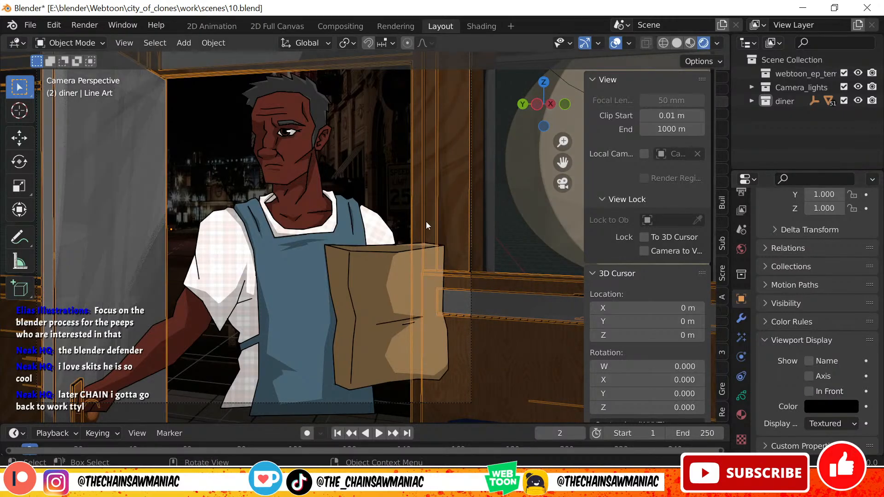
# - Reselect the Line Art object along the door frame and enable In Front in its viewport display settings
pyautogui.scroll(-3, 422, 222)
pyautogui.click(364, 199)
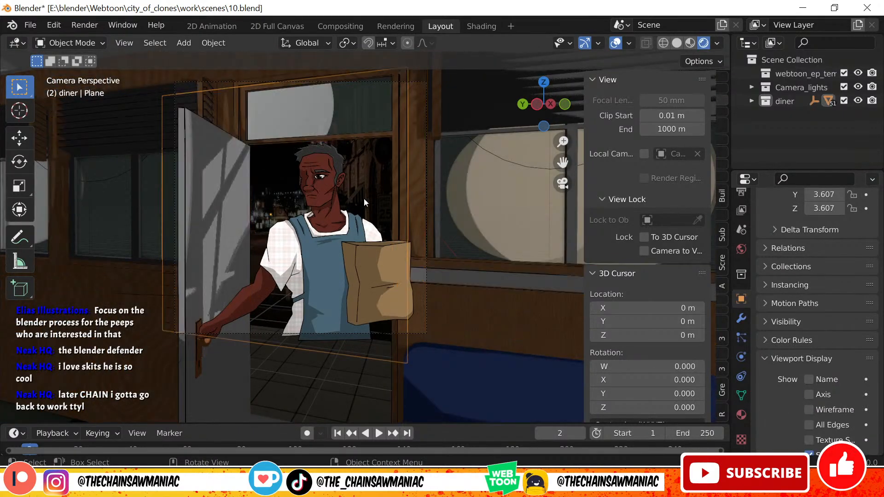
pyautogui.click(397, 187)
pyautogui.click(397, 189)
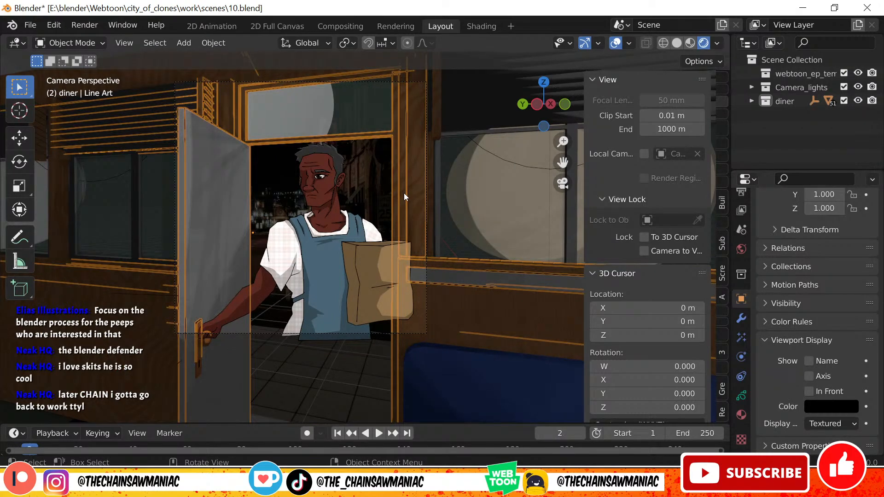
pyautogui.click(404, 193)
pyautogui.click(407, 199)
pyautogui.scroll(3, 469, 321)
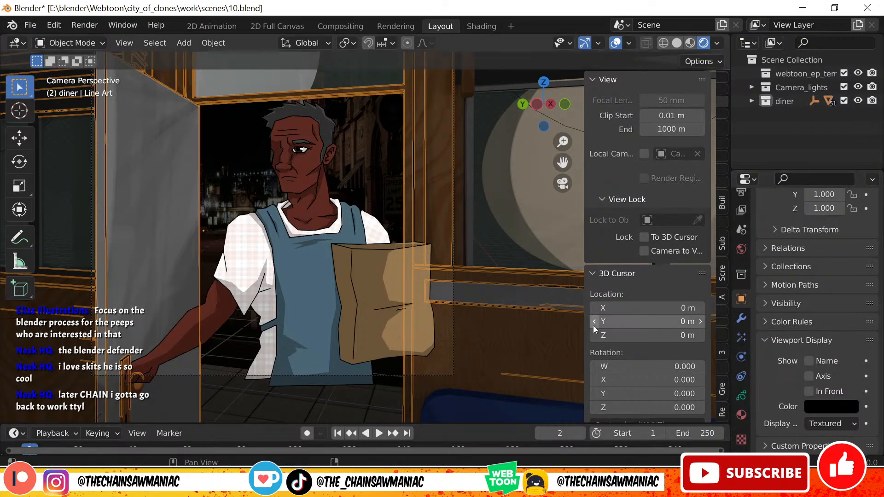
pyautogui.click(808, 392)
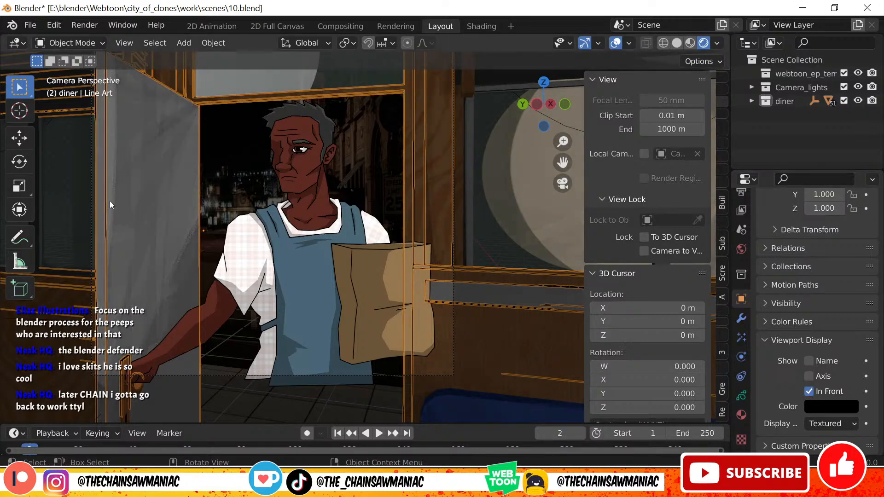
# - Select the Line Art object again and turn off In Front so the background lines stay behind the character
pyautogui.click(261, 226)
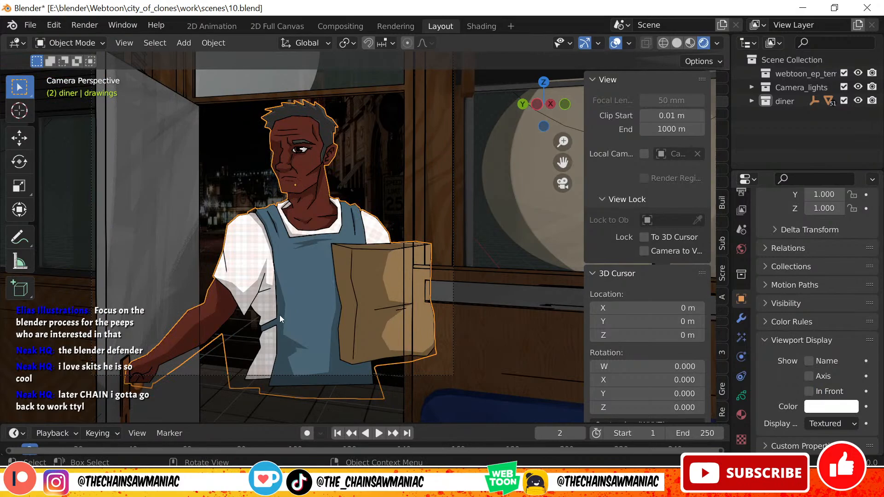
pyautogui.click(416, 201)
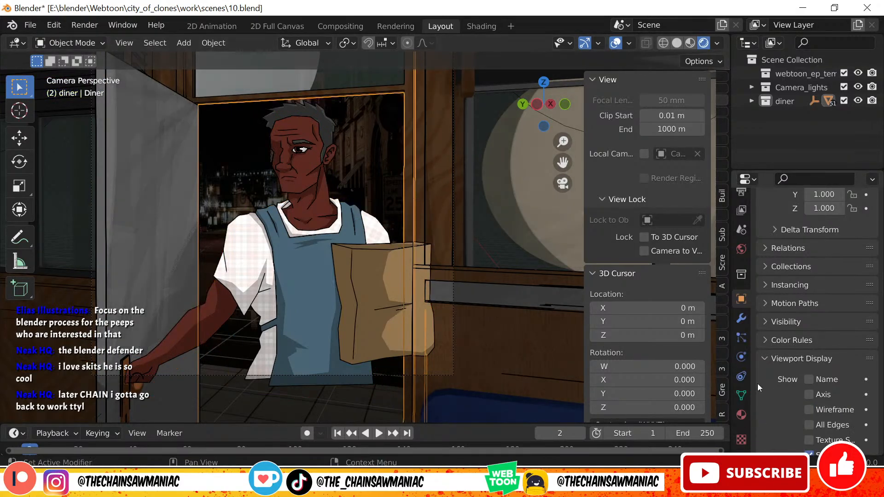
pyautogui.click(422, 205)
pyautogui.click(422, 205)
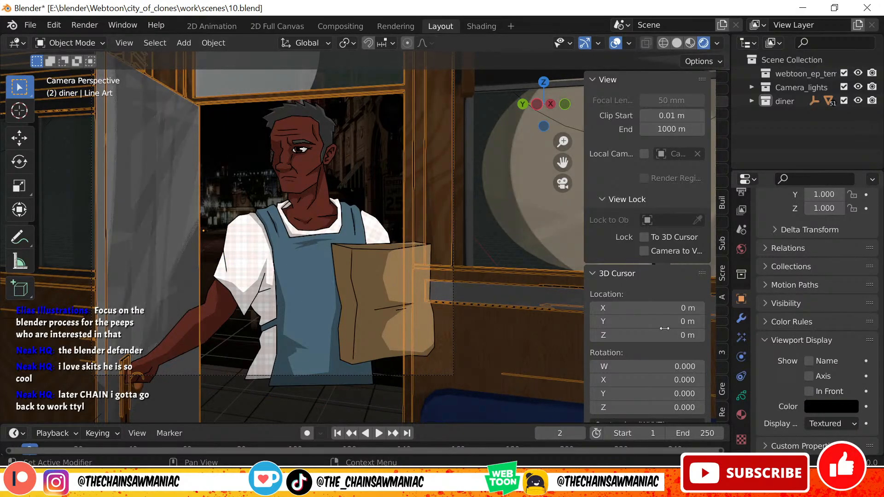
pyautogui.click(437, 196)
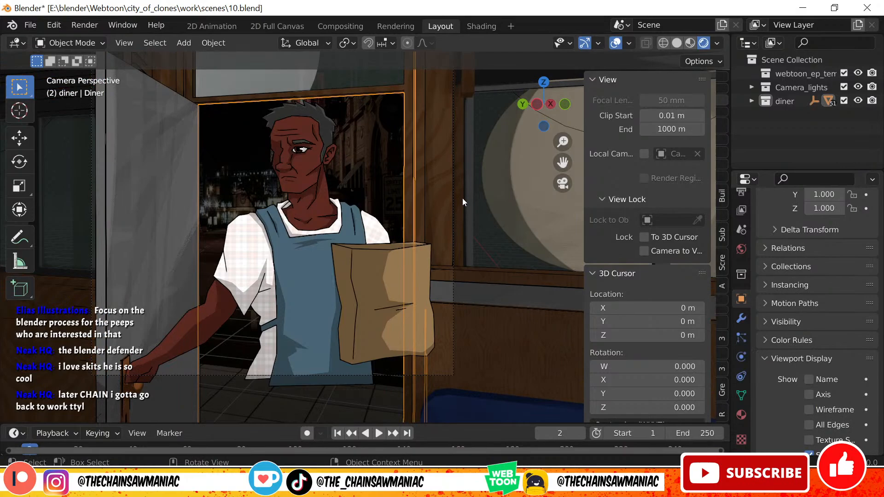
pyautogui.click(429, 190)
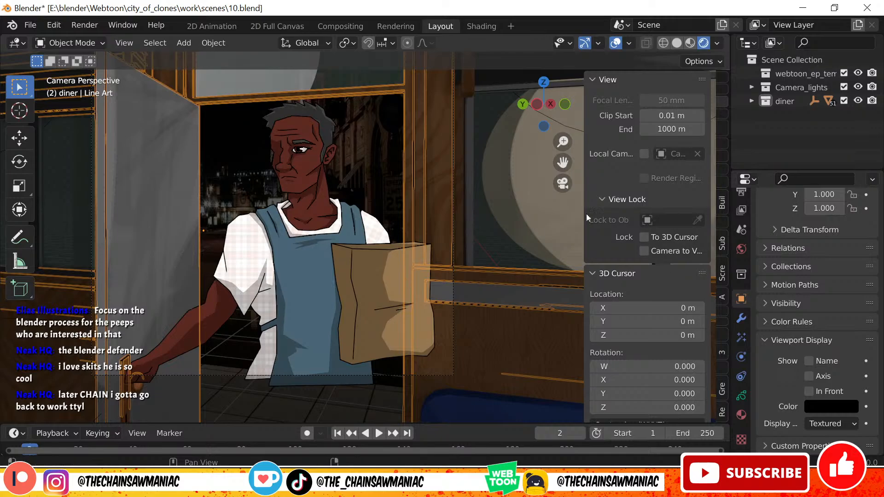
# - Examine the door frame's lines close up and check the viewport display and material settings of the Diner mesh
pyautogui.scroll(4, 503, 274)
pyautogui.scroll(1, 349, 304)
pyautogui.keyDown('shift'); pyautogui.moveTo(473, 118); pyautogui.dragTo(361, 260, button='middle'); pyautogui.keyUp('shift')
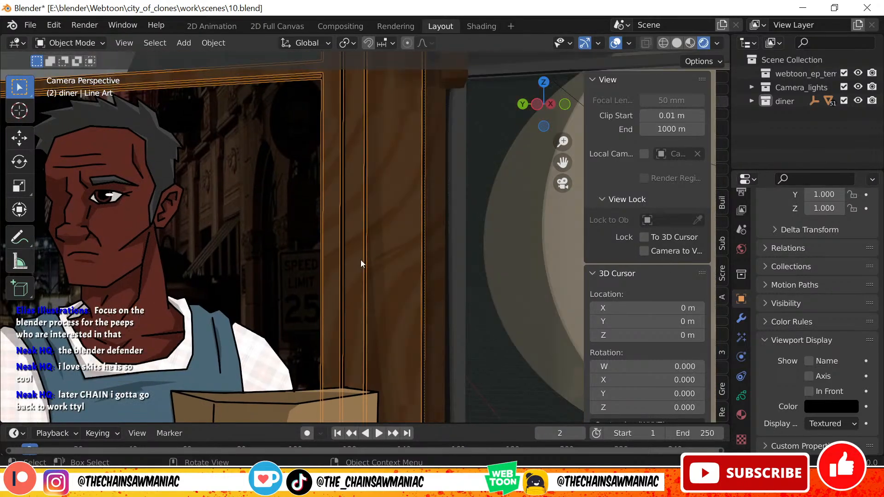
pyautogui.scroll(2, 361, 253)
pyautogui.click(248, 189)
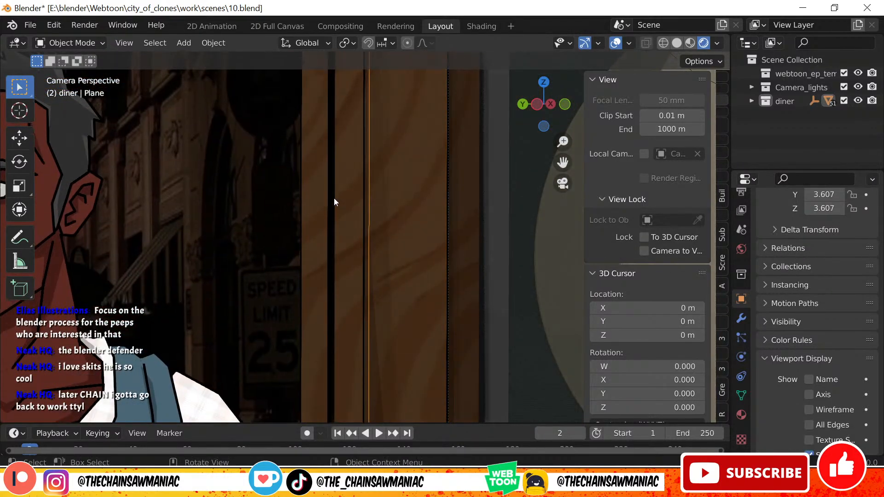
pyautogui.click(335, 202)
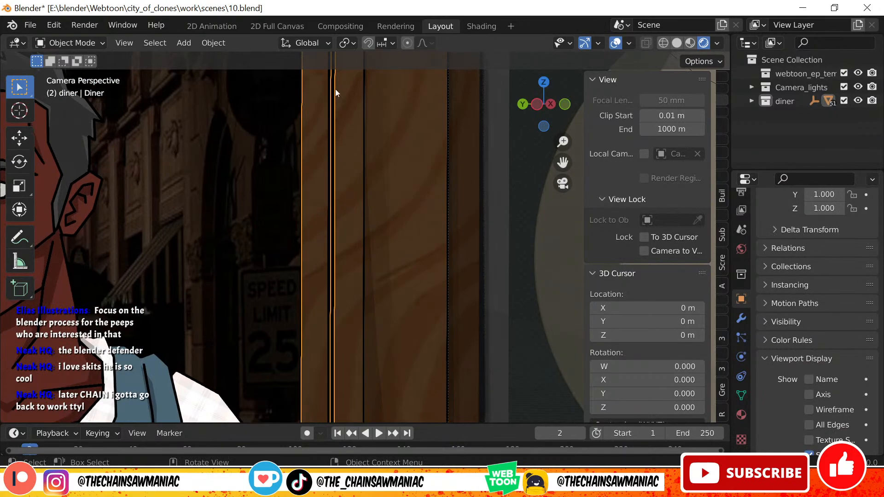
pyautogui.scroll(-2, 384, 278)
pyautogui.scroll(2, 513, 311)
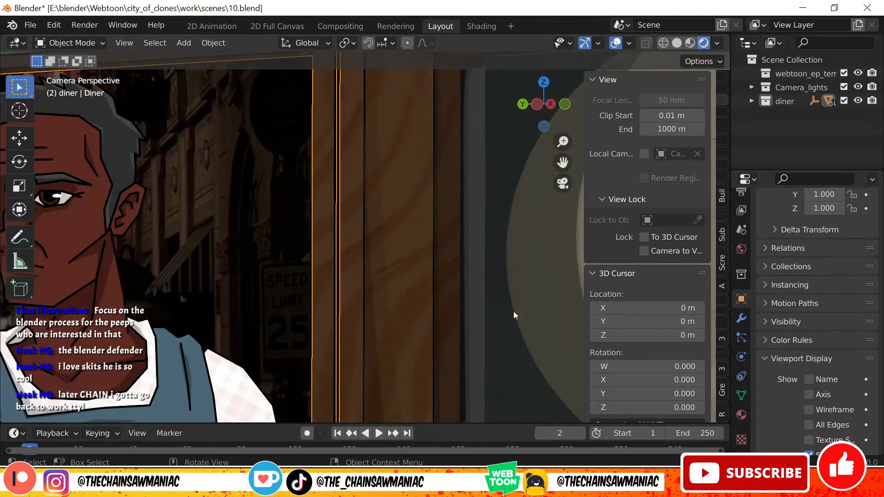
pyautogui.scroll(-5, 797, 361)
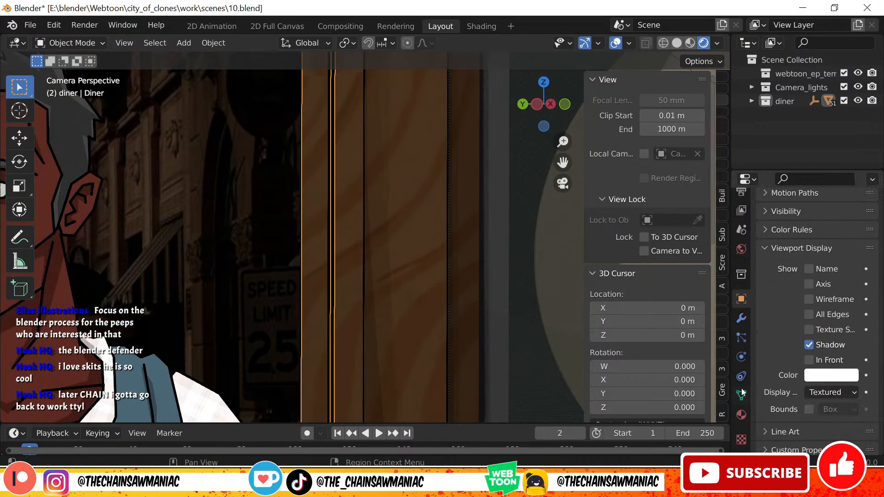
pyautogui.click(741, 414)
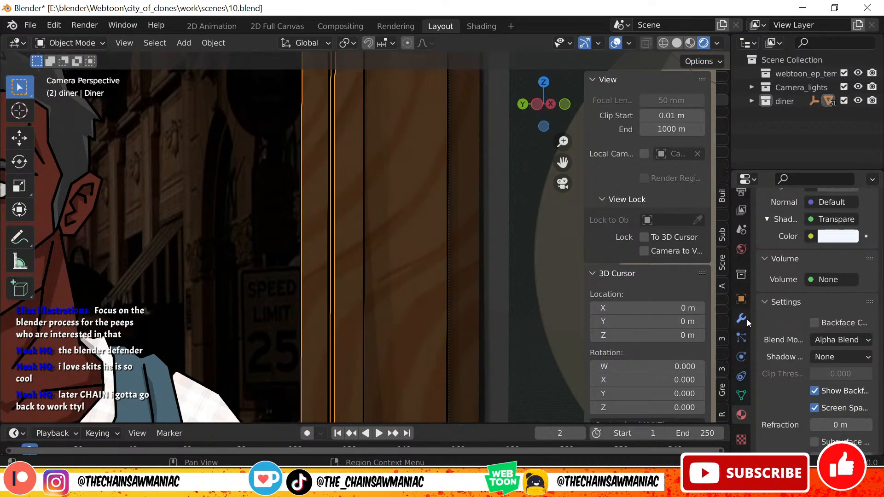
pyautogui.click(743, 301)
pyautogui.scroll(-1, 804, 375)
pyautogui.scroll(-4, 413, 300)
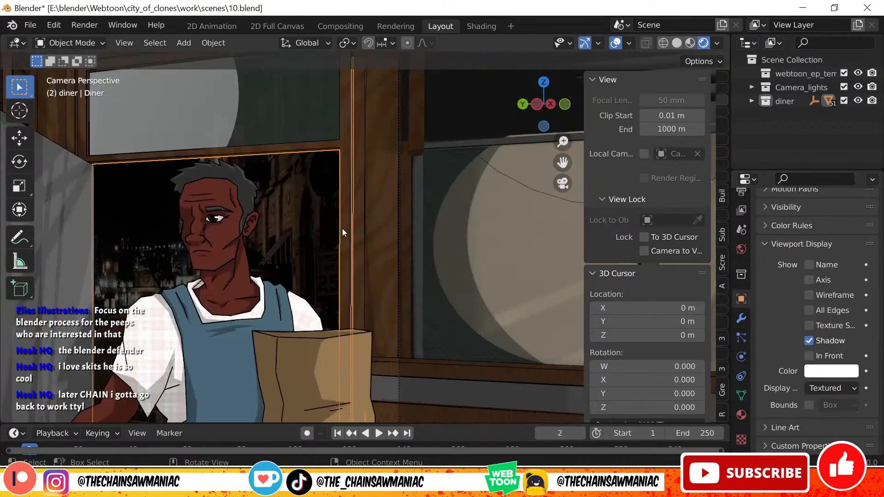
# - Select the Line Art object, expand the diner collection, collapse its lights and mesh collections, and pick the drawings object
pyautogui.click(357, 224)
pyautogui.click(351, 222)
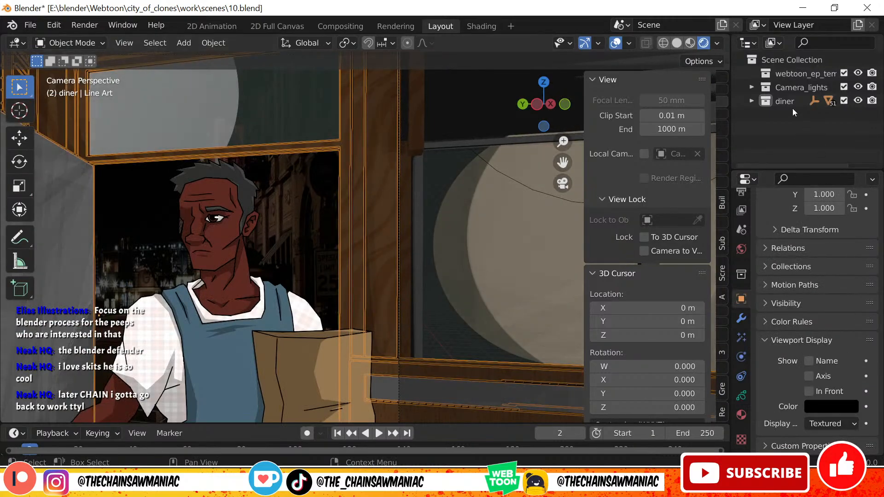
pyautogui.click(753, 101)
pyautogui.scroll(-3, 778, 107)
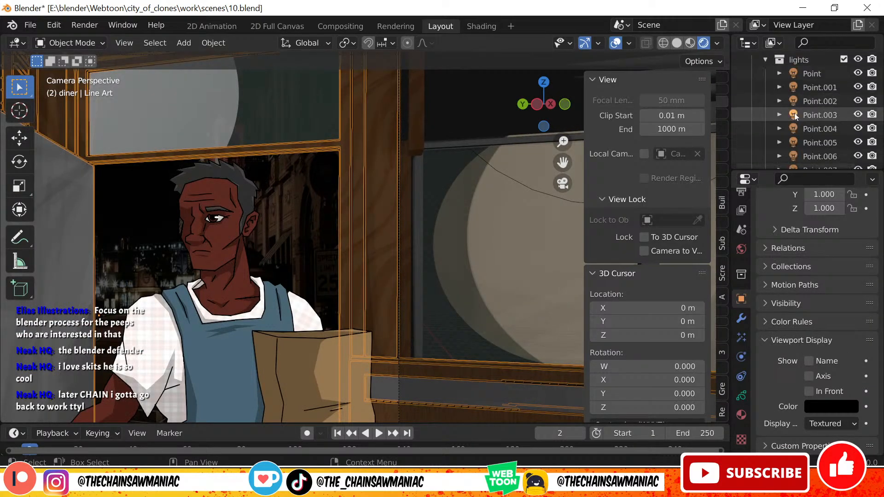
pyautogui.click(766, 60)
pyautogui.scroll(-3, 778, 91)
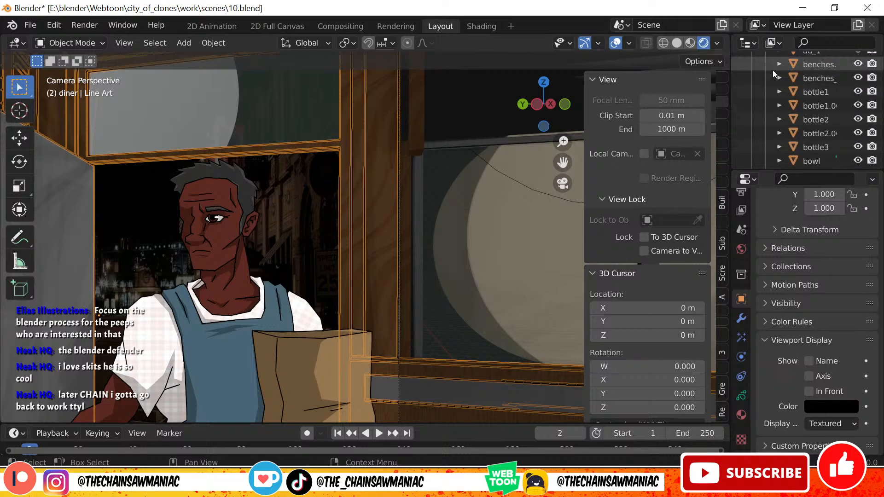
pyautogui.scroll(3, 770, 71)
pyautogui.click(765, 74)
pyautogui.click(807, 102)
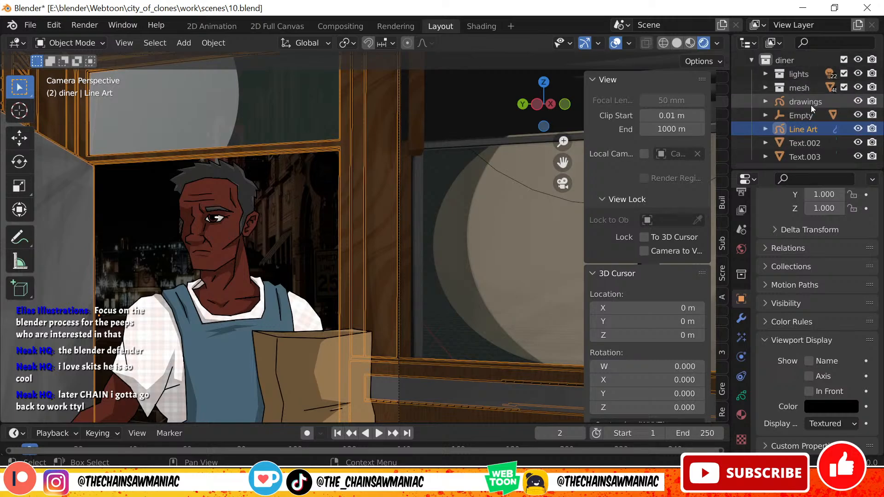
# - Toggle In Front on and off for the Line Art object to compare how its lines show on the door frame
pyautogui.click(798, 127)
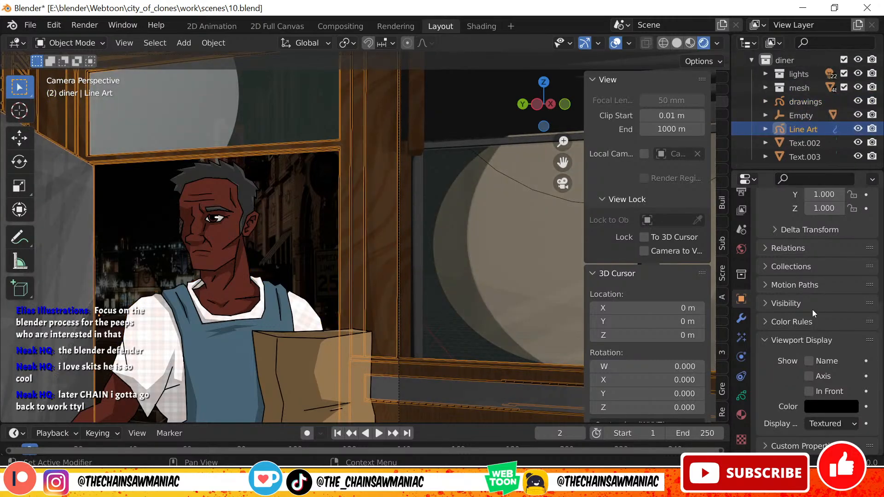
pyautogui.click(813, 393)
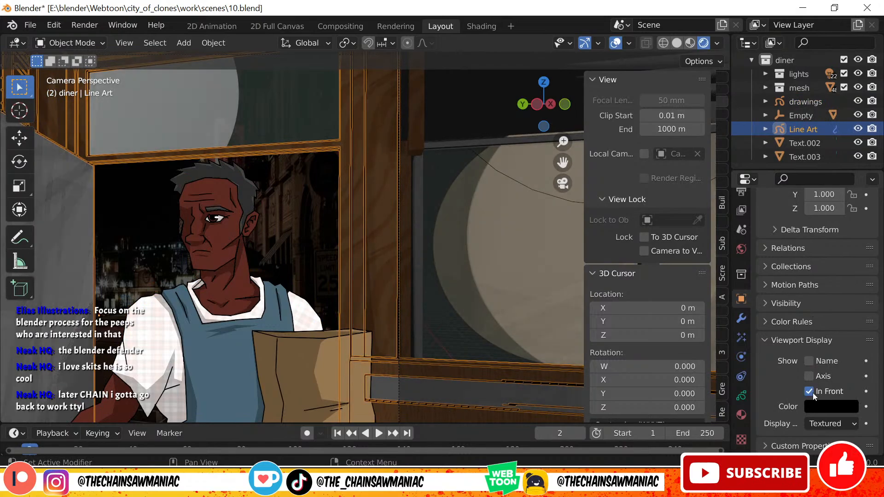
pyautogui.click(813, 393)
pyautogui.scroll(-1, 530, 285)
pyautogui.scroll(5, 529, 289)
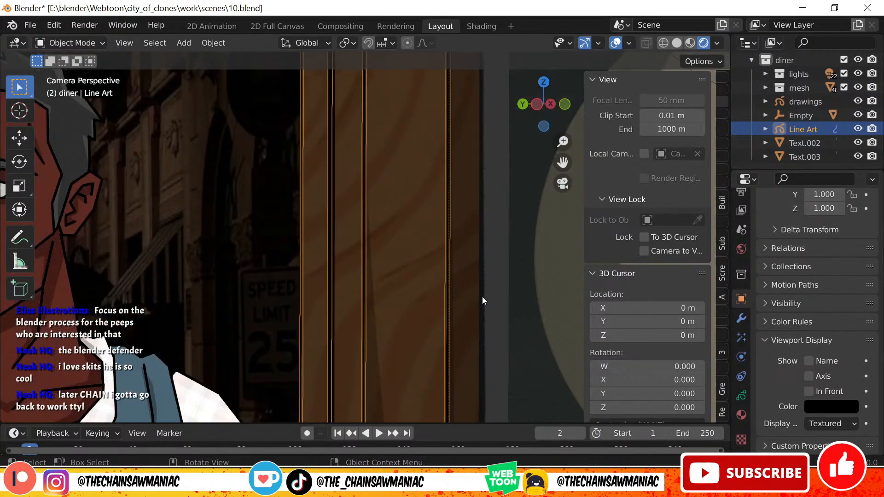
pyautogui.click(812, 391)
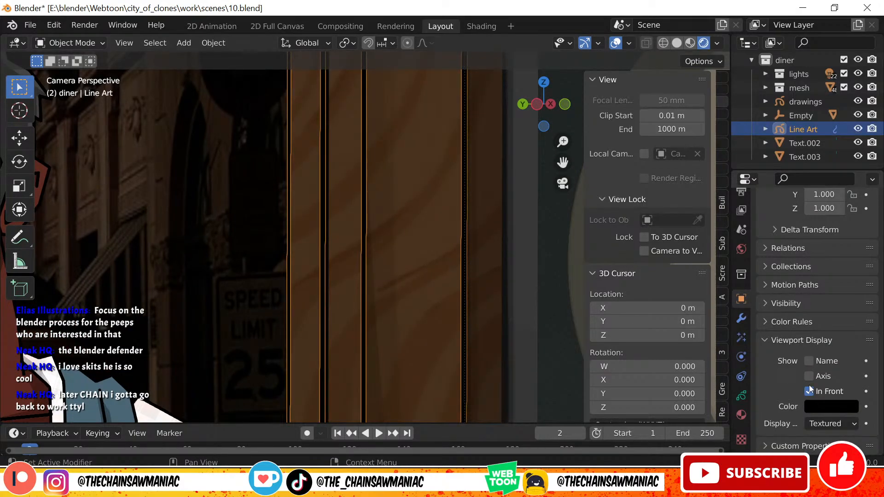
pyautogui.click(809, 389)
# - Select the Diner mesh and inspect the black lines along the wooden door frame close up
pyautogui.click(409, 271)
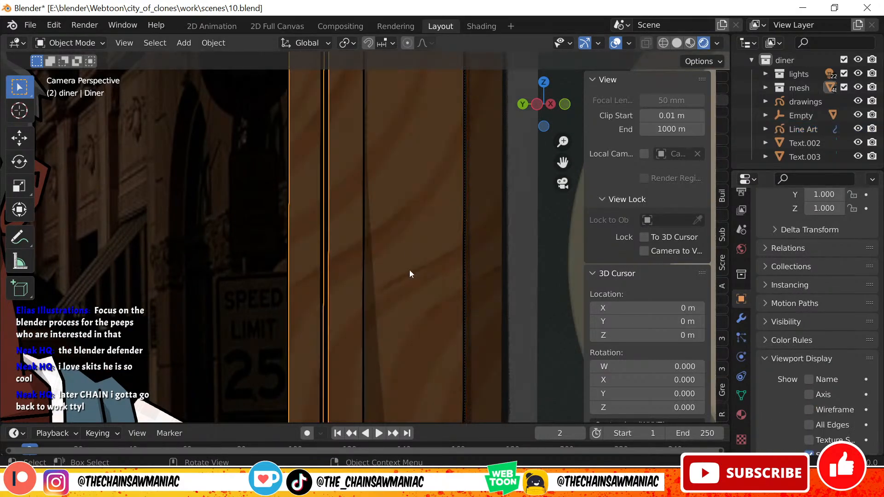
pyautogui.scroll(6, 397, 267)
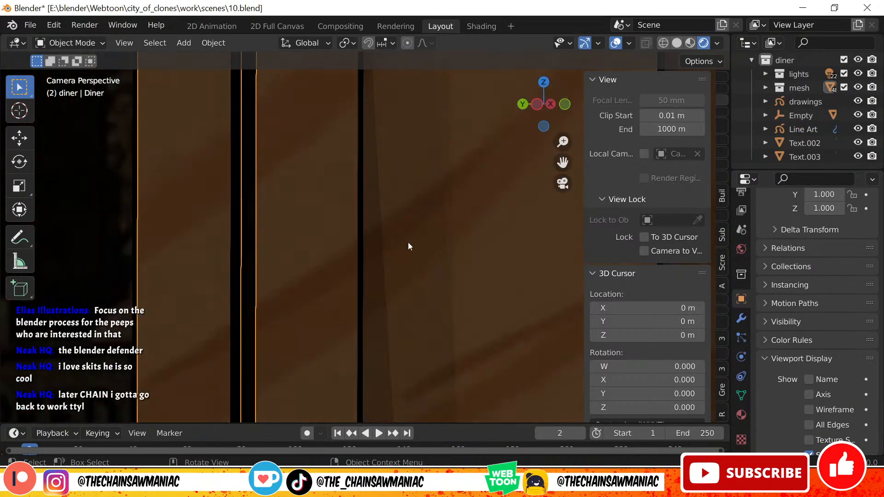
pyautogui.scroll(-5, 379, 252)
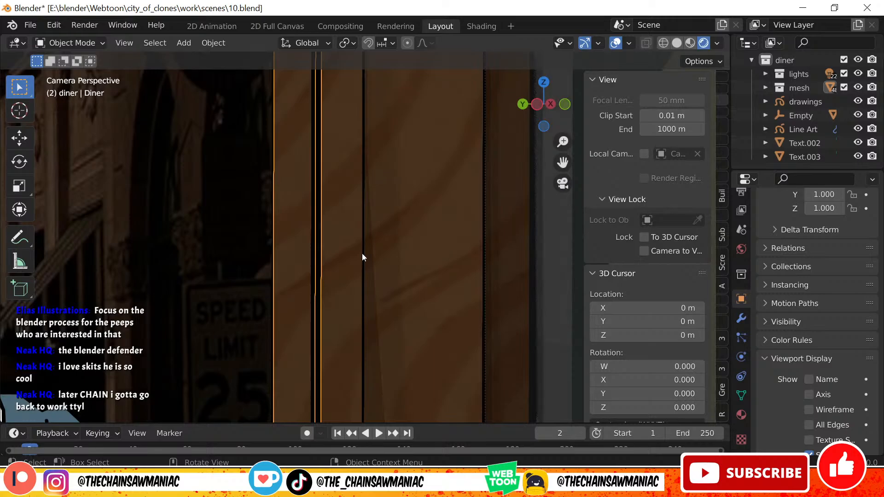
pyautogui.scroll(-6, 325, 196)
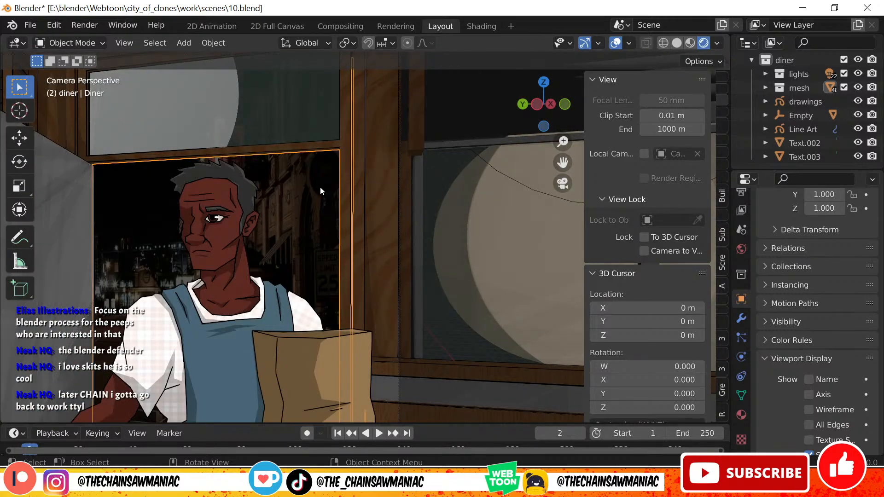
# - Select the drawings object and enable In Front in its viewport display so the character sits before the background lines
pyautogui.click(364, 227)
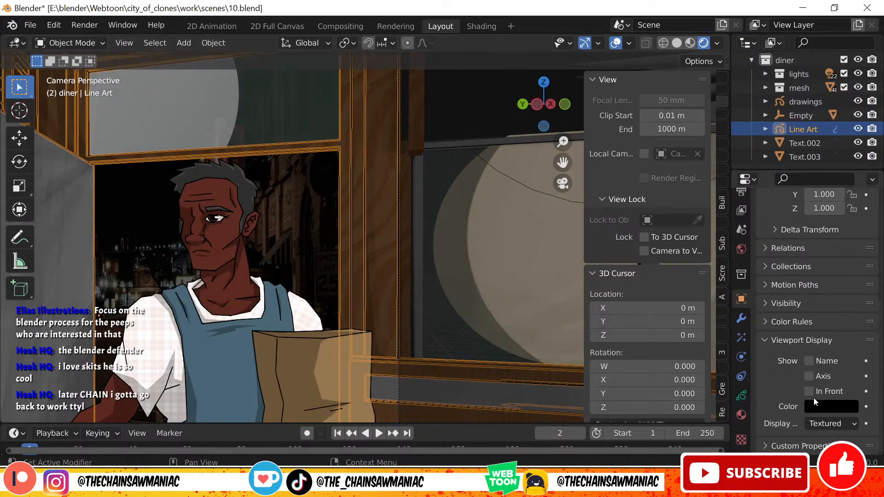
pyautogui.click(295, 343)
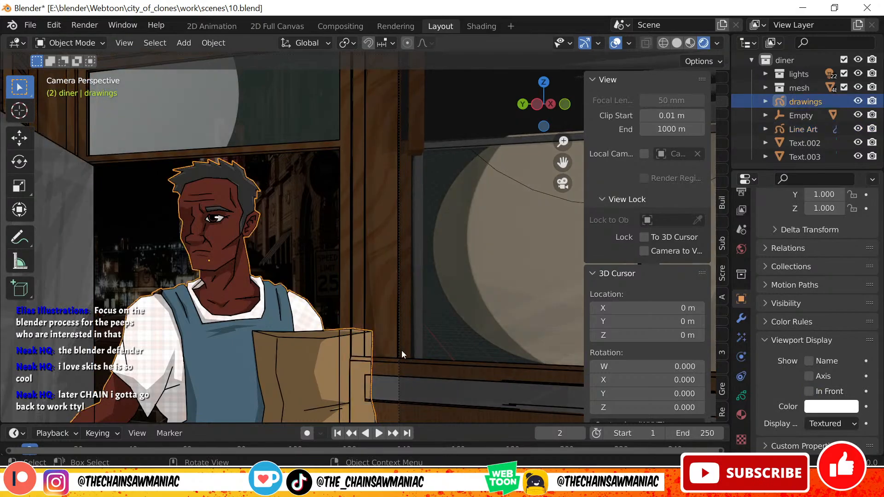
pyautogui.scroll(-1, 401, 350)
pyautogui.click(808, 392)
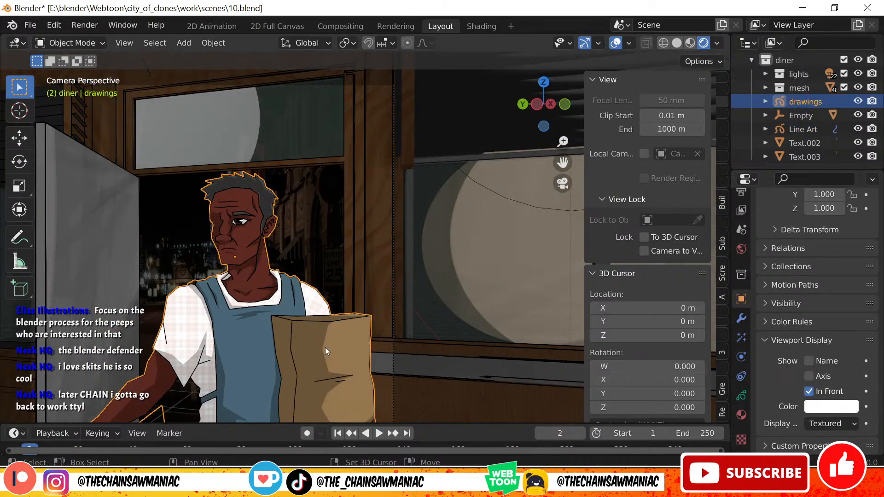
# - Examine the character drawing in the doorway, including the shirt, apron and paper bag, through the scene camera
pyautogui.scroll(1, 464, 283)
pyautogui.press('Home')
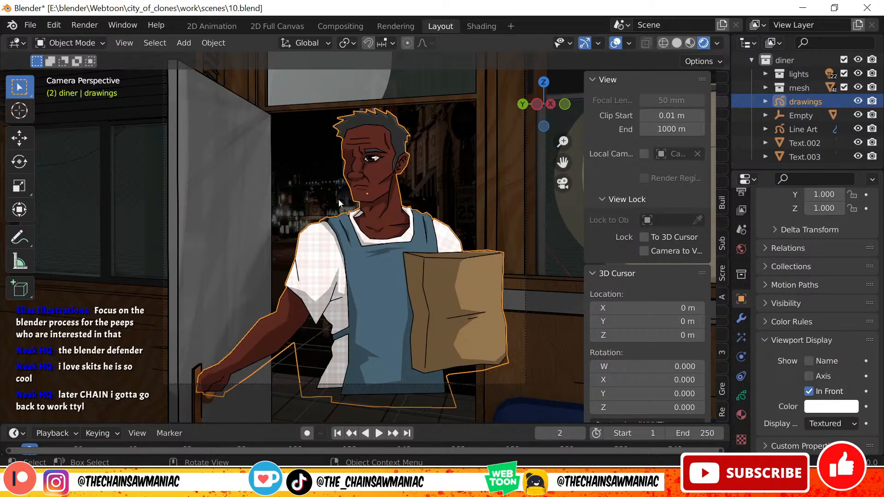
pyautogui.scroll(2, 293, 188)
pyautogui.scroll(-3, 413, 207)
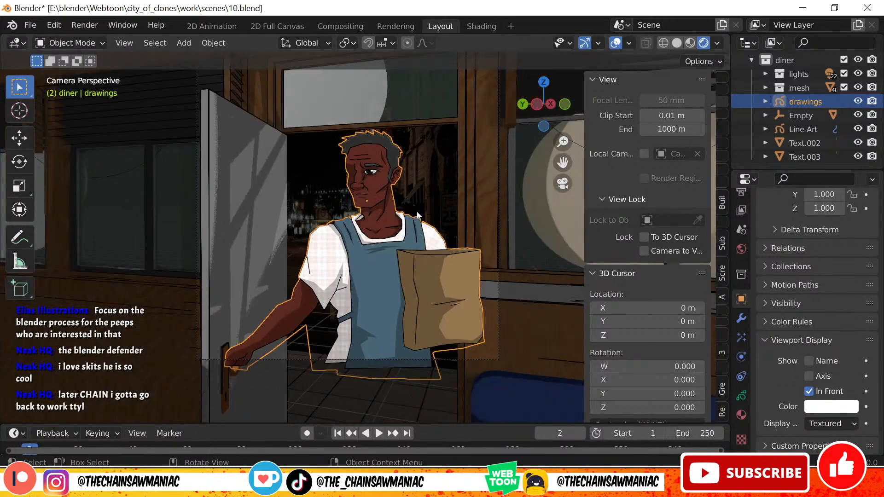
pyautogui.scroll(-1, 414, 193)
pyautogui.scroll(1, 412, 177)
pyautogui.keyDown('shift'); pyautogui.moveTo(457, 224); pyautogui.dragTo(449, 197, button='middle'); pyautogui.keyUp('shift')
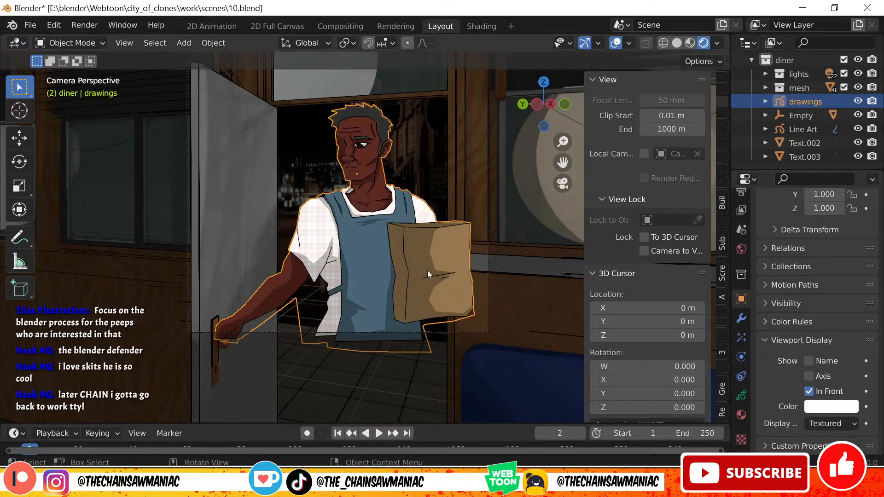
pyautogui.scroll(3, 345, 246)
pyautogui.scroll(3, 353, 300)
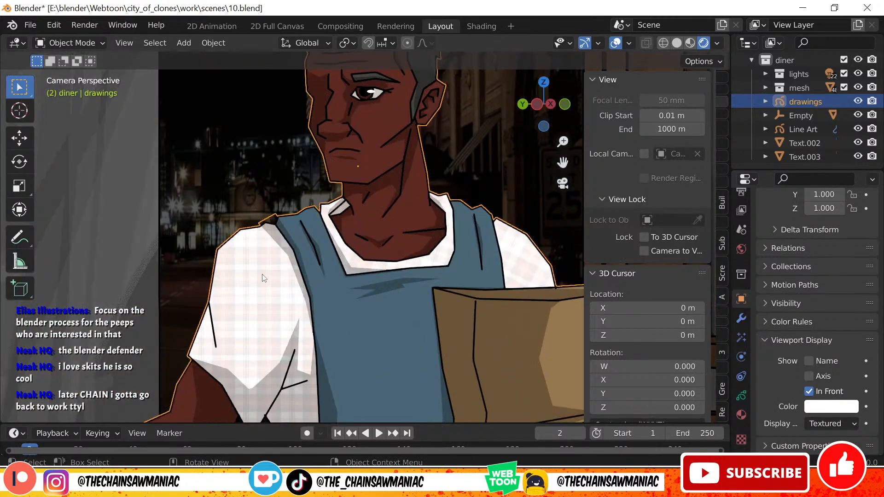
pyautogui.scroll(-4, 472, 218)
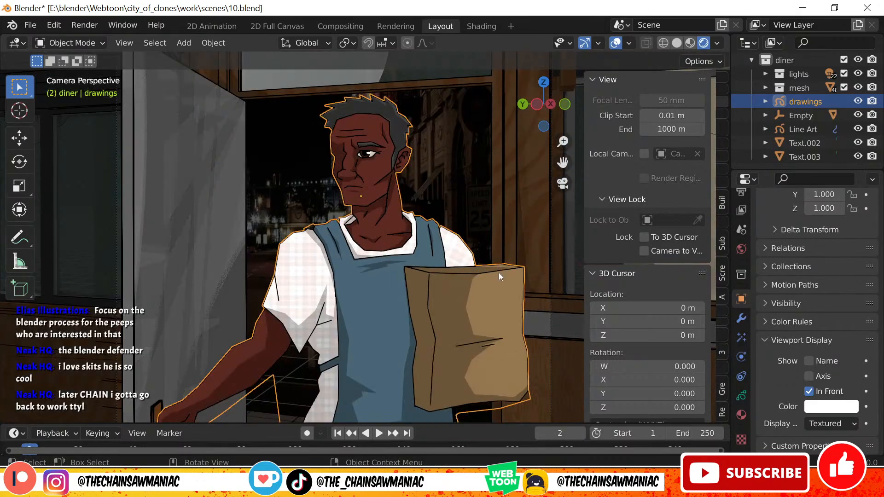
# - Select the night street backdrop plane outside the diner and inspect it from several angles
pyautogui.moveTo(499, 273); pyautogui.dragTo(377, 281, button='middle')
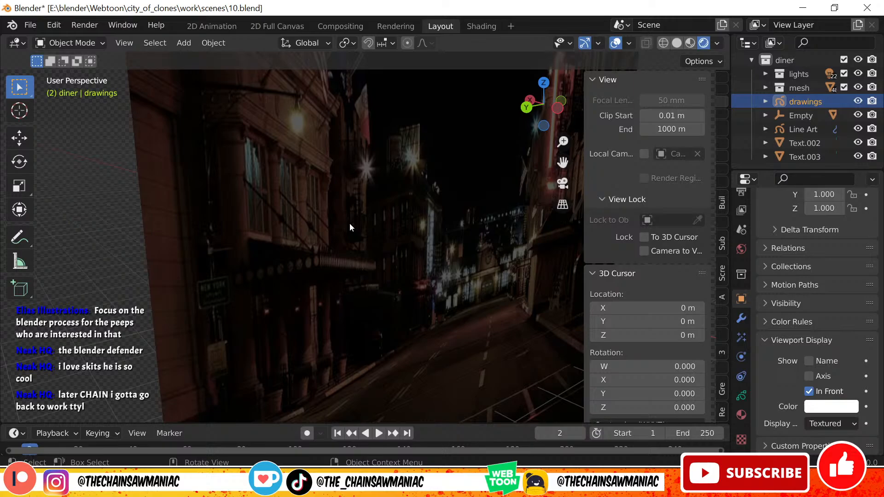
pyautogui.scroll(-8, 350, 223)
pyautogui.scroll(2, 401, 257)
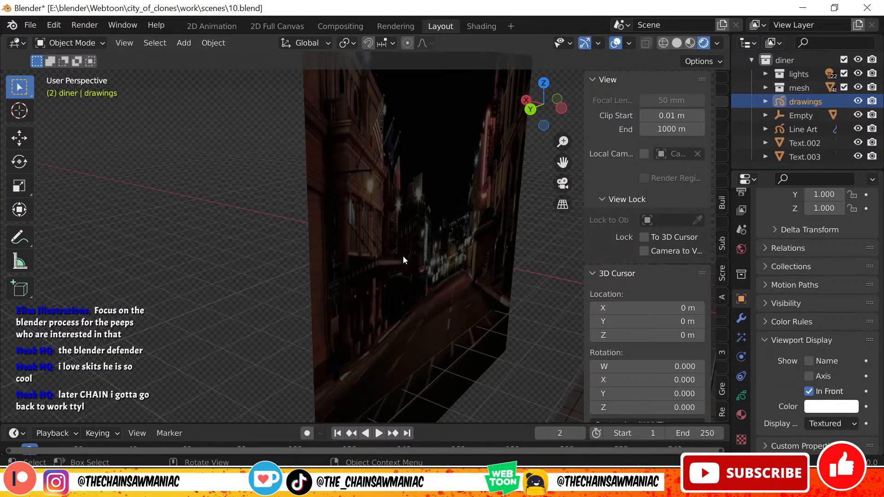
pyautogui.click(402, 256)
pyautogui.moveTo(403, 256); pyautogui.dragTo(338, 280, button='middle')
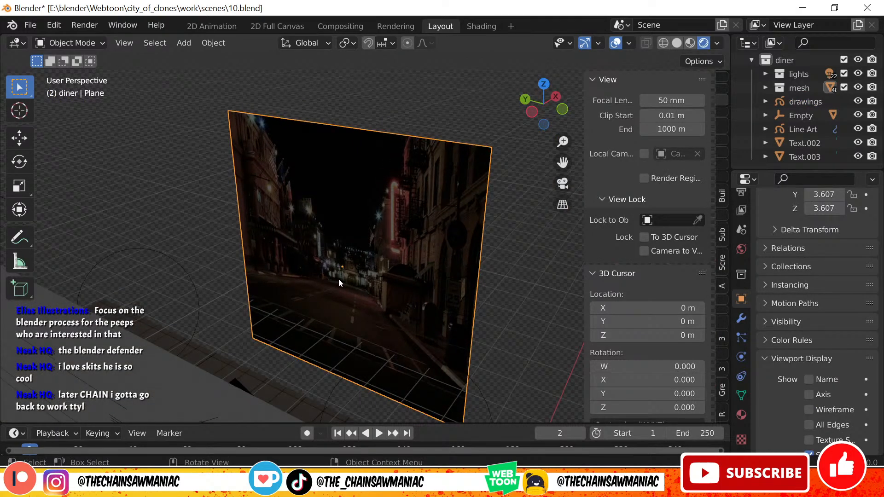
pyautogui.moveTo(253, 304); pyautogui.dragTo(401, 236, button='middle')
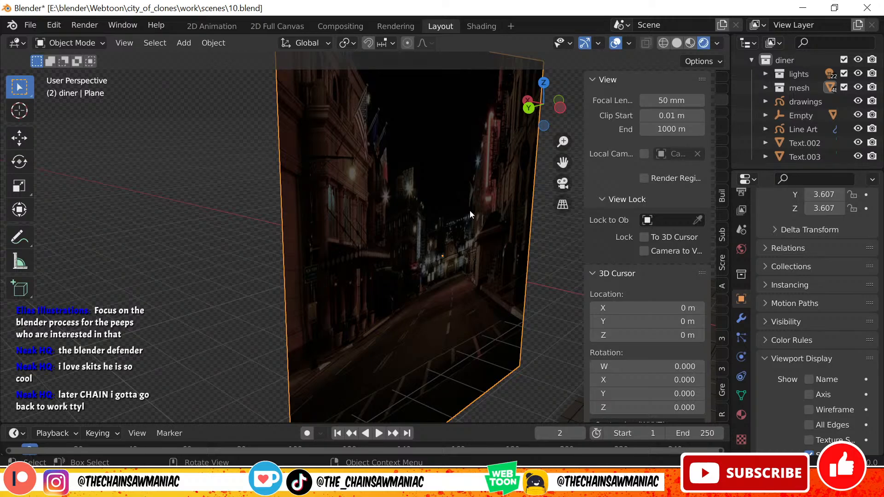
# - Try moving the street backdrop plane away from behind the doorway in camera view and undo the move
pyautogui.press('KP_0')
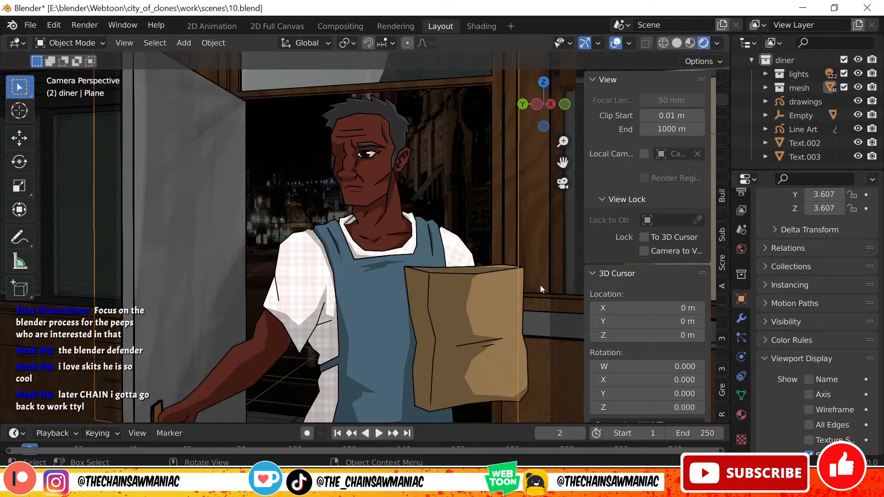
pyautogui.press('g')
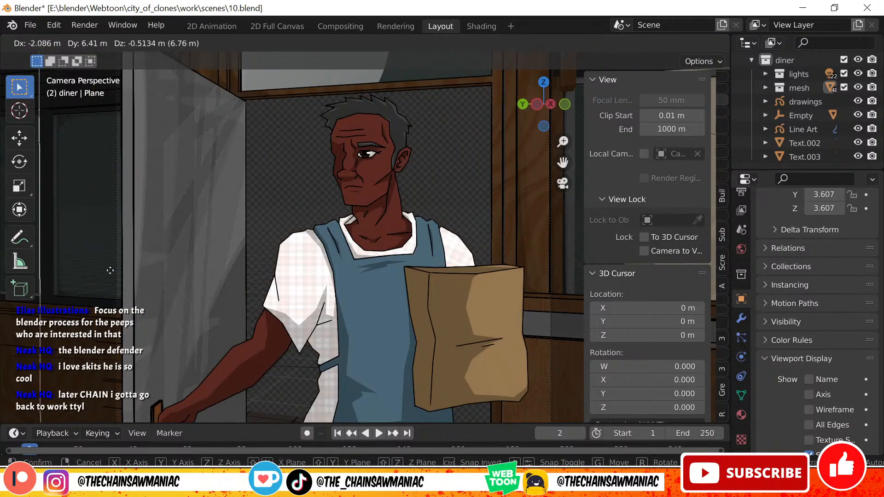
pyautogui.click(110, 270)
pyautogui.scroll(-4, 306, 310)
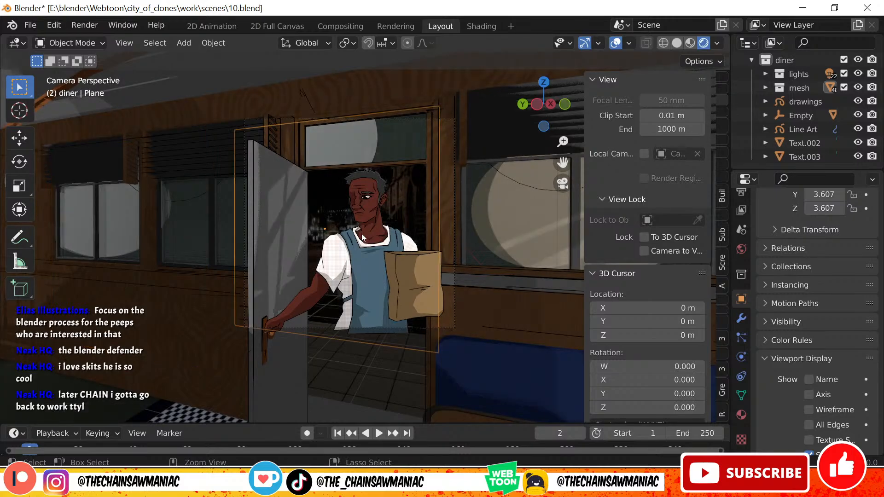
pyautogui.hotkey('ctrl', 'z')
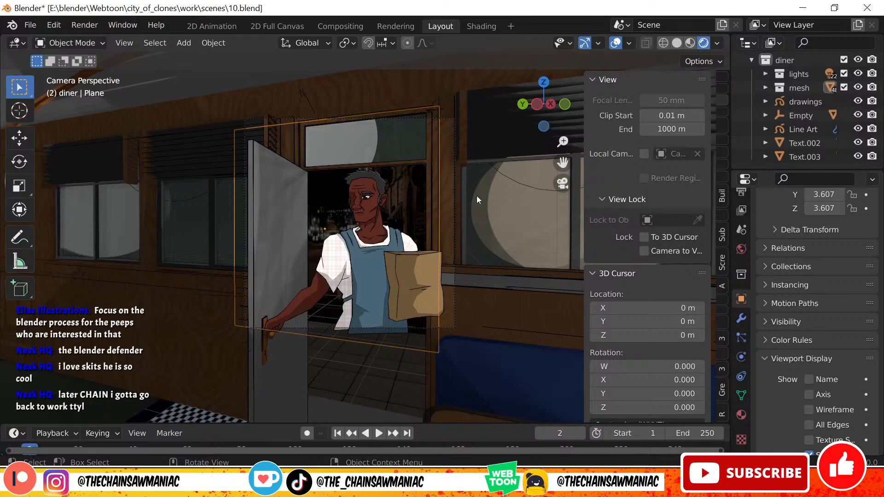
# - Select the Diner mesh at the door frame and save the scene file 10.blend
pyautogui.scroll(3, 477, 195)
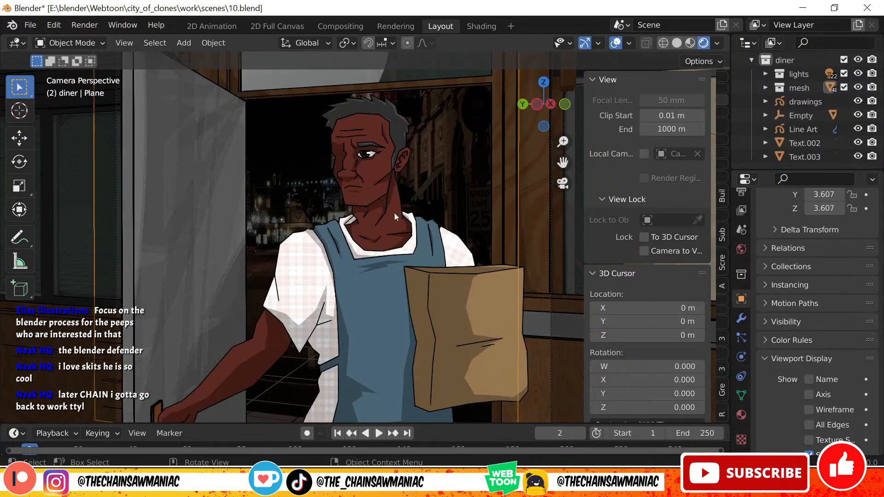
pyautogui.scroll(-3, 450, 371)
pyautogui.click(449, 370)
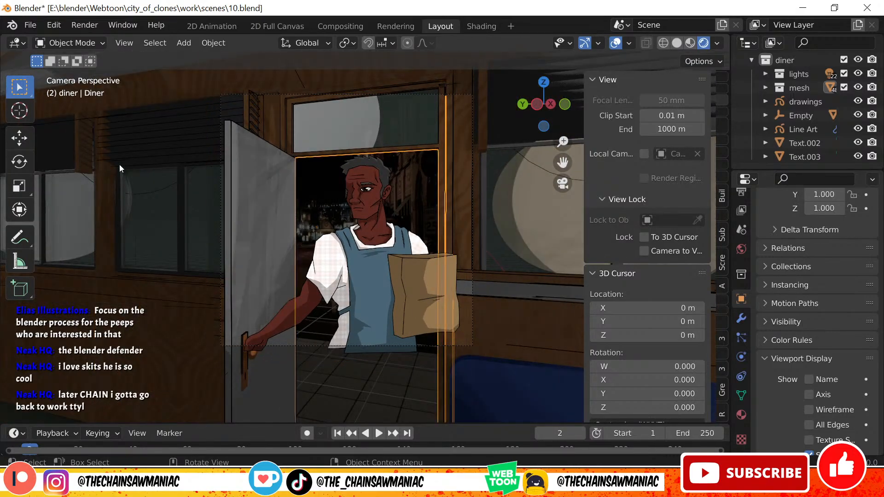
pyautogui.click(30, 25)
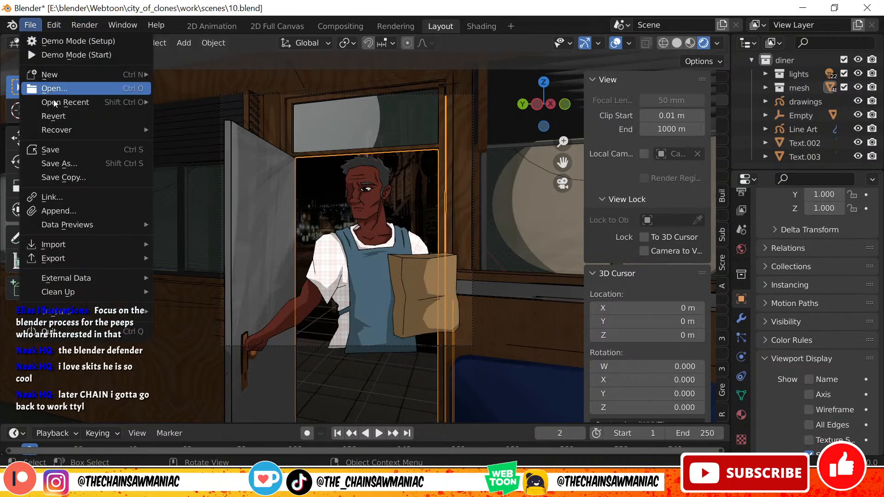
pyautogui.click(63, 152)
# - Select the street backdrop plane and show it in rendered shading in the Shading workspace
pyautogui.scroll(-2, 422, 250)
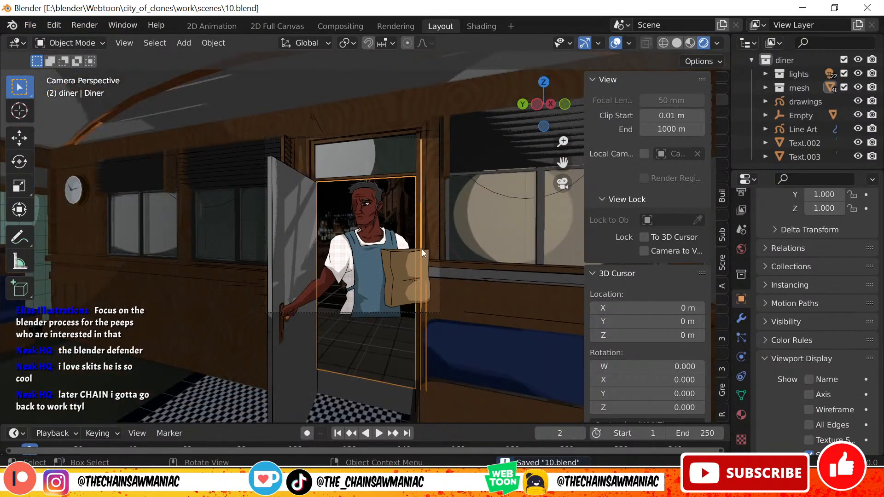
pyautogui.keyDown('shift'); pyautogui.moveTo(386, 202); pyautogui.dragTo(323, 216, button='middle'); pyautogui.keyUp('shift')
pyautogui.click(322, 215)
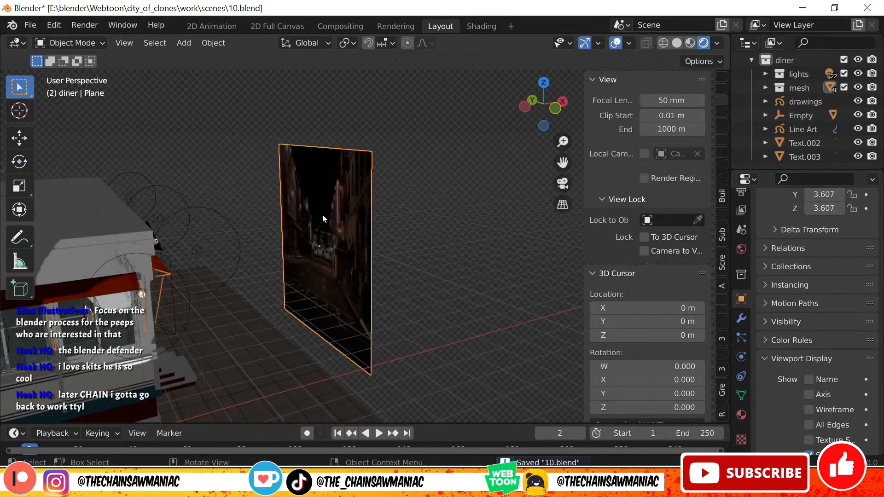
pyautogui.moveTo(377, 266); pyautogui.dragTo(408, 273, button='middle')
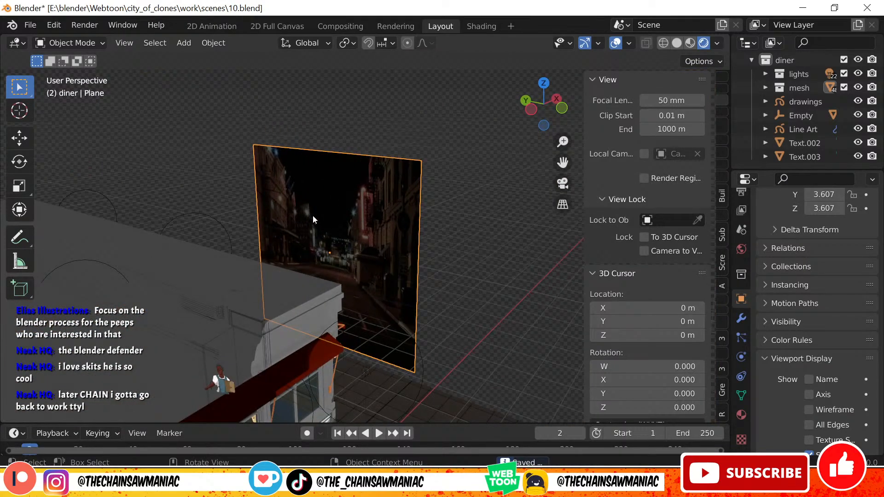
pyautogui.click(474, 26)
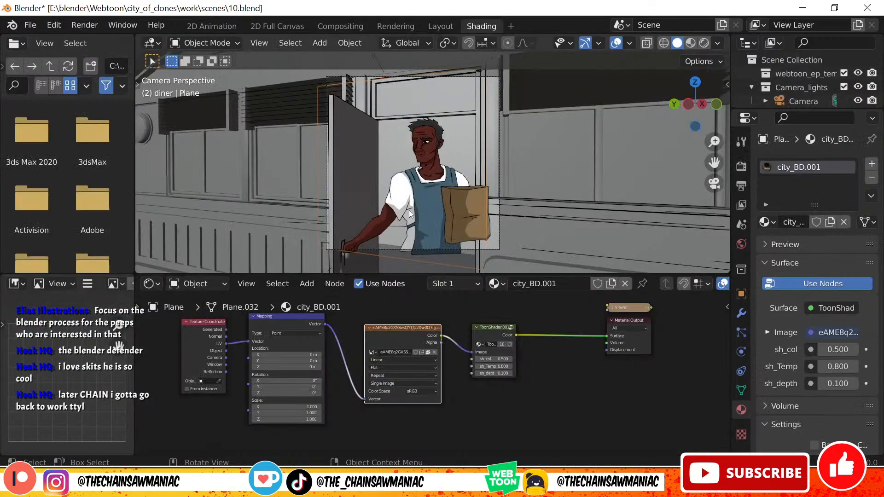
pyautogui.moveTo(421, 233)
pyautogui.mouseDown(button='middle')
pyautogui.moveTo(363, 232)
pyautogui.moveTo(457, 231)
pyautogui.moveTo(393, 196)
pyautogui.moveTo(394, 168)
pyautogui.moveTo(351, 196)
pyautogui.mouseUp(button='middle')
pyautogui.scroll(-2, 364, 227)
pyautogui.press('z')
pyautogui.click(414, 176)
pyautogui.press('z')
pyautogui.click(422, 125)
pyautogui.scroll(-2, 351, 196)
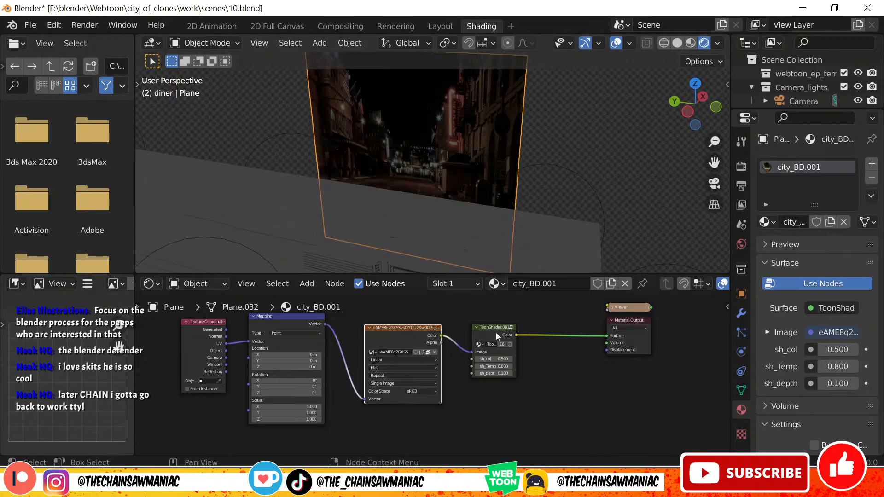
# - Delete the ToonShader node from the city_BD.001 material and connect the image texture's Color to the Material Output's Surface
pyautogui.click(496, 333)
pyautogui.press('x')
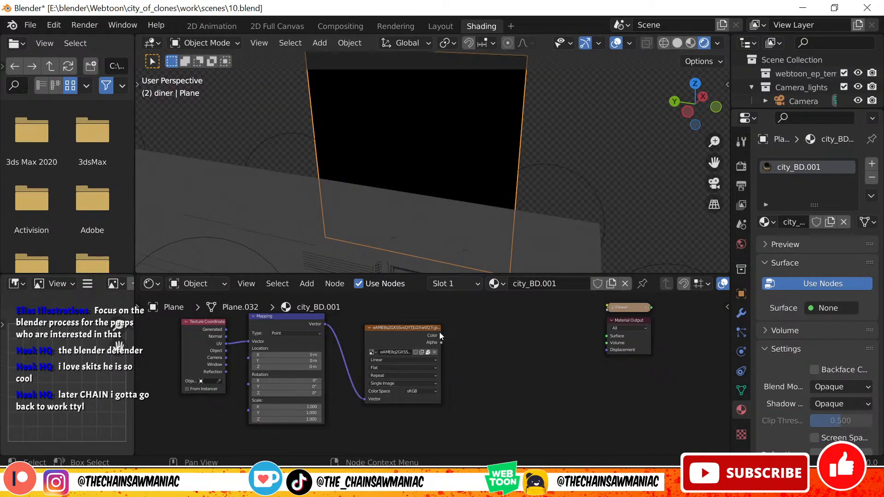
pyautogui.moveTo(441, 336); pyautogui.dragTo(607, 336)
pyautogui.moveTo(472, 338); pyautogui.dragTo(444, 333, button='middle')
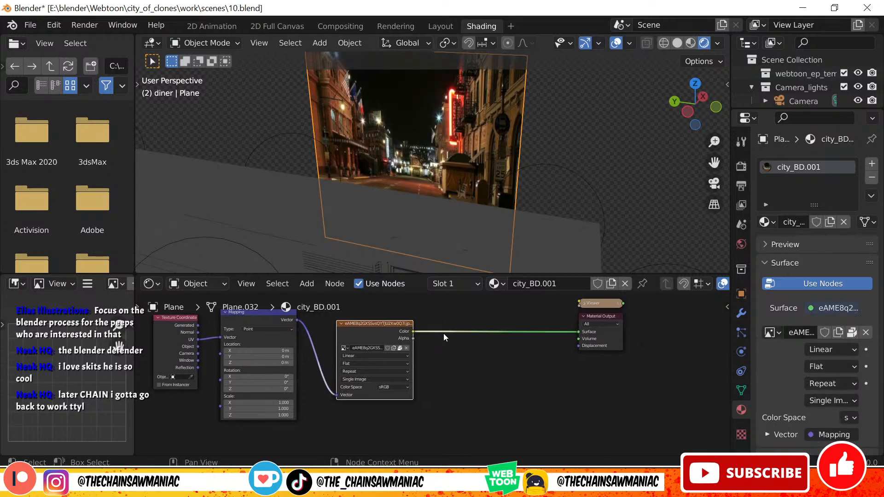
pyautogui.moveTo(497, 161); pyautogui.dragTo(422, 200, button='middle')
pyautogui.press('KP_0')
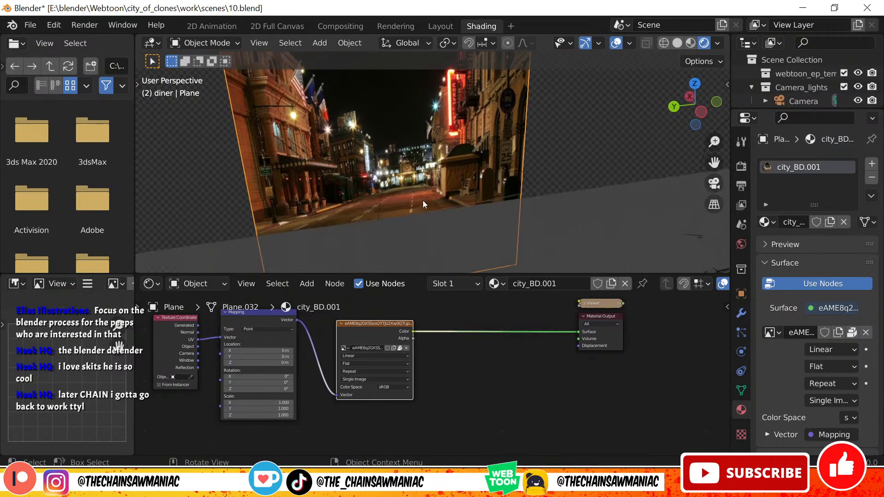
# - Check the street backdrop behind the man in the doorway through the camera, and return the viewport to solid shading
pyautogui.scroll(6, 212, 162)
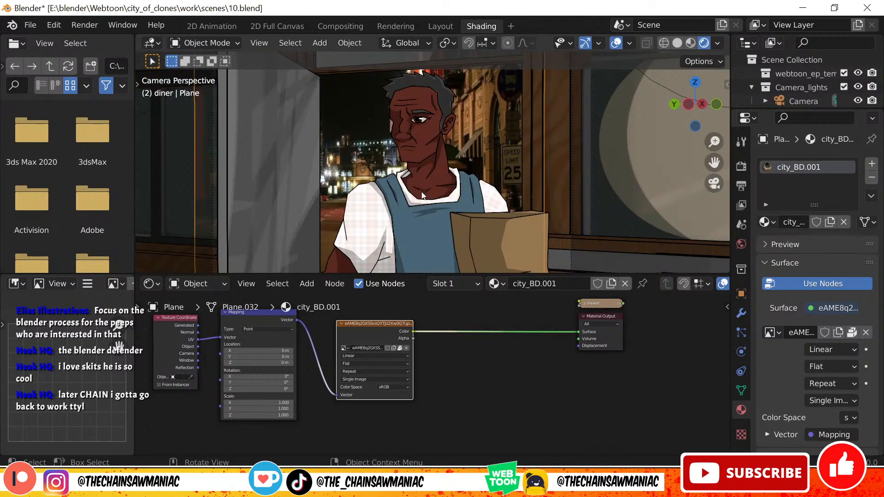
pyautogui.scroll(-5, 212, 162)
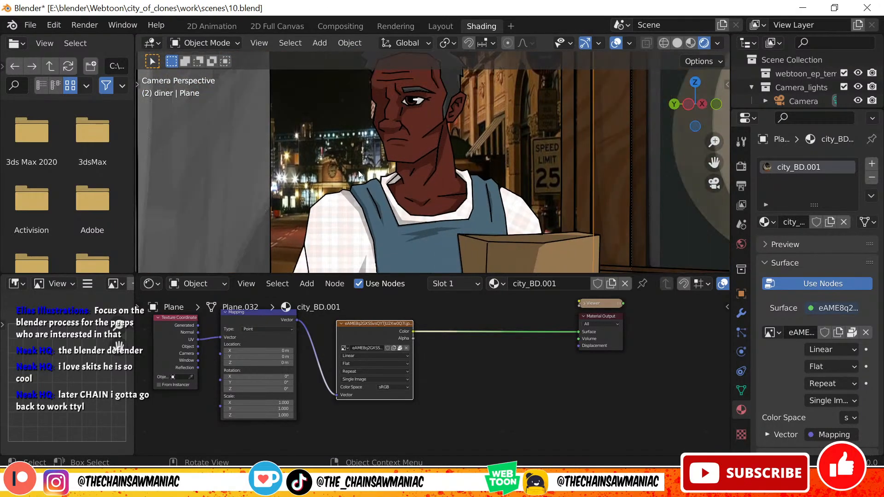
pyautogui.scroll(-2, 520, 180)
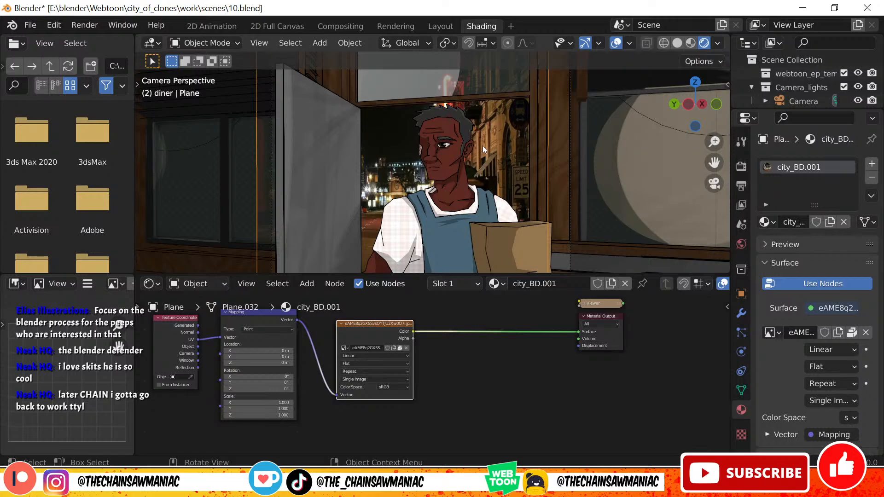
pyautogui.scroll(-2, 325, 369)
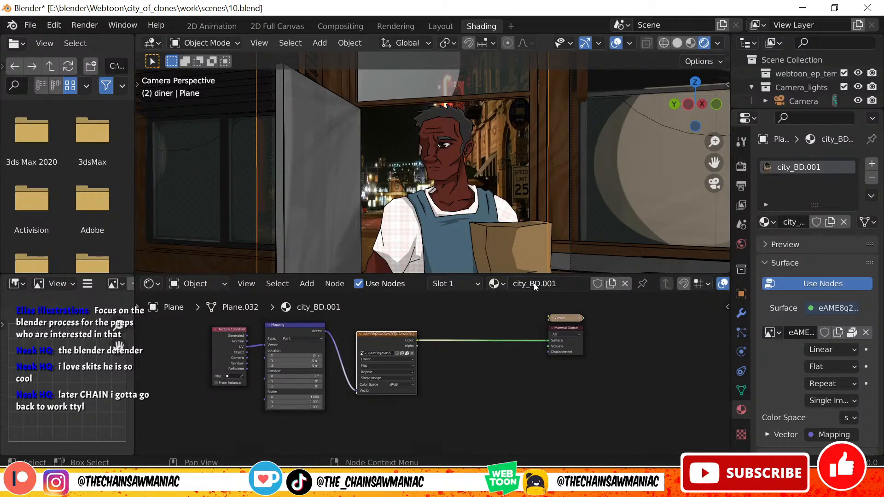
pyautogui.scroll(-3, 381, 197)
pyautogui.press('z')
pyautogui.click(464, 185)
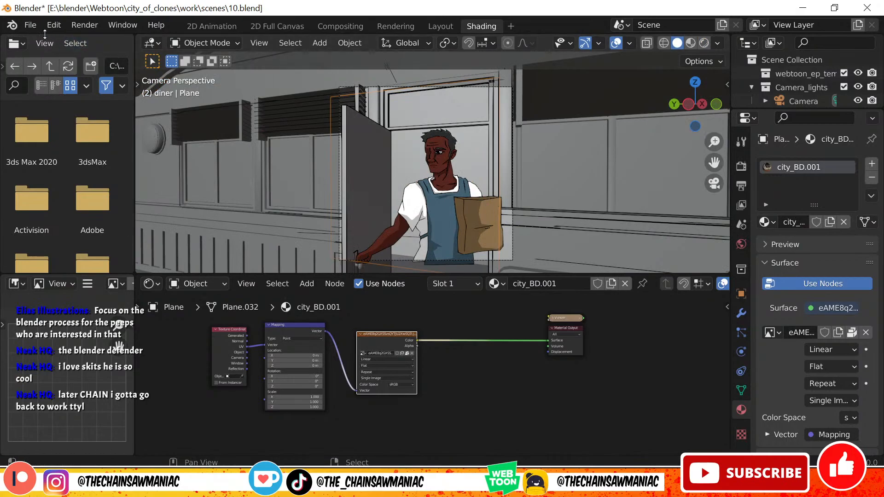
pyautogui.click(31, 26)
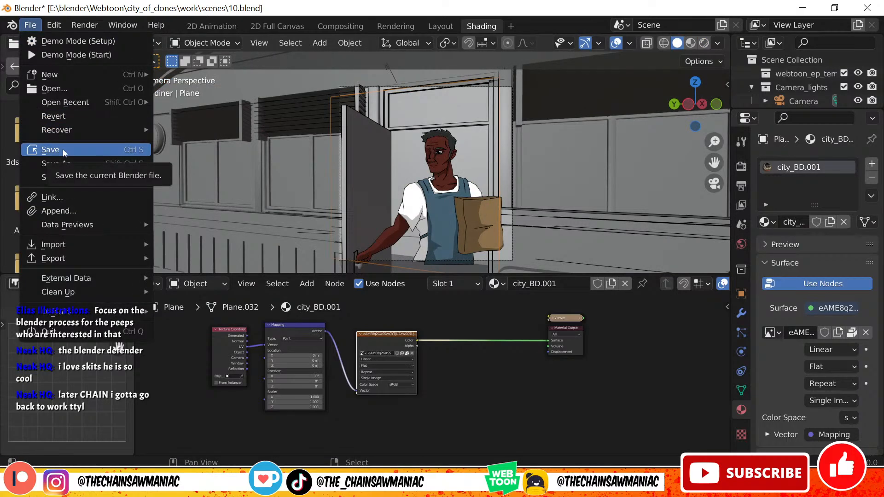
pyautogui.click(67, 87)
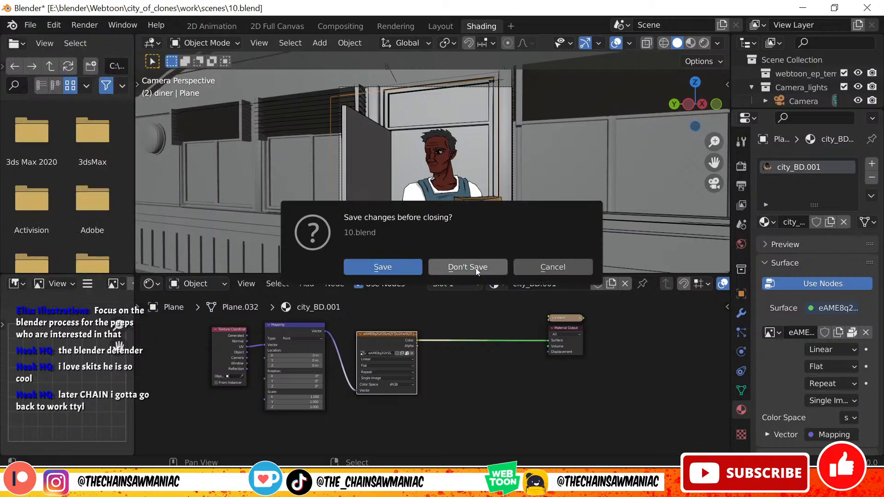
pyautogui.click(534, 271)
# - Open the scene file 11.blend from the scenes folder without saving the changes to 10.blend
pyautogui.click(26, 26)
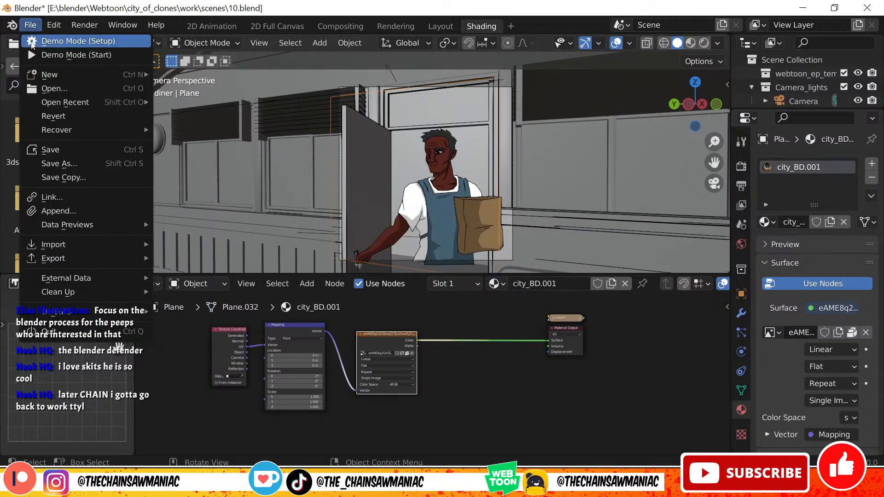
pyautogui.moveTo(61, 102)
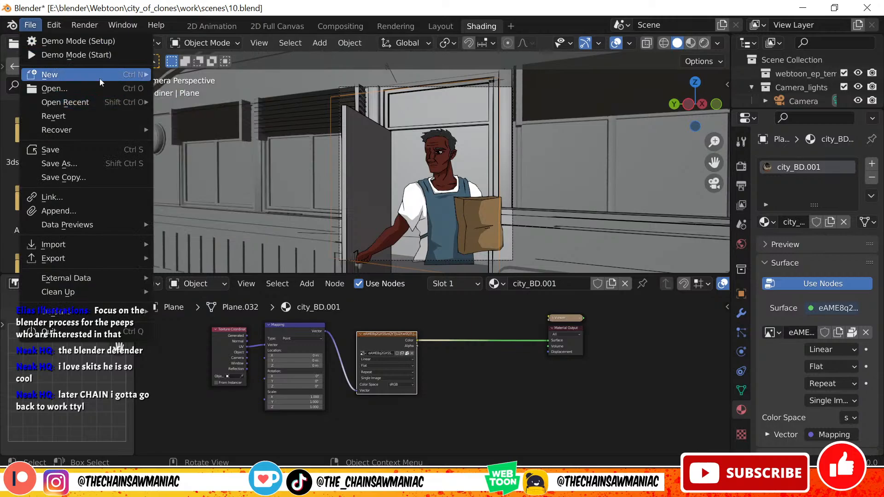
pyautogui.click(81, 88)
pyautogui.click(468, 262)
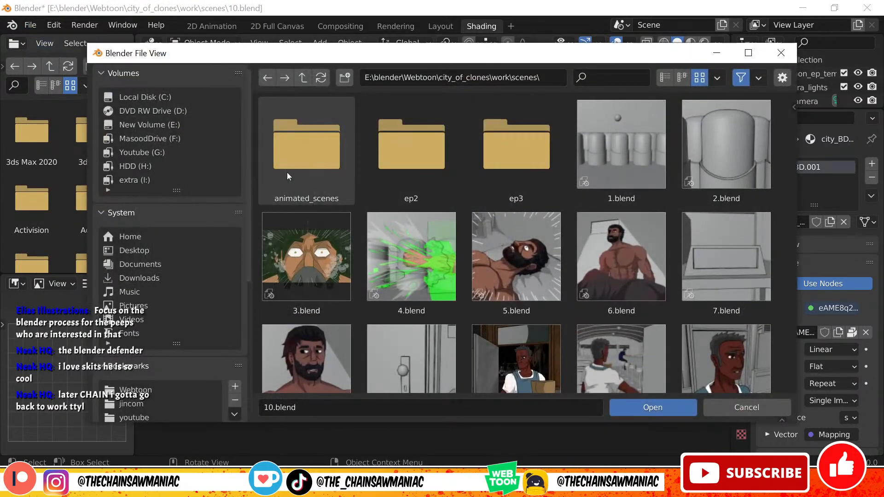
pyautogui.scroll(-3, 569, 268)
pyautogui.doubleClick(612, 263)
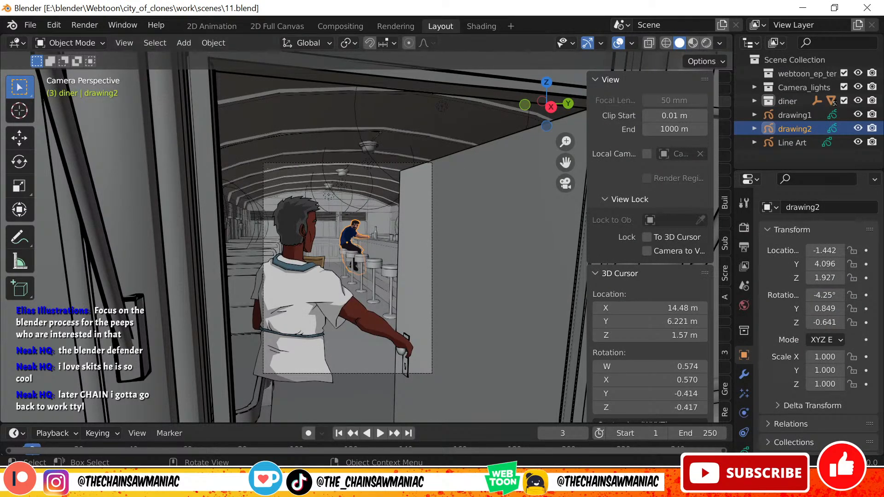
# - Show the diner interior scene in rendered shading, framed on both characters in camera view
pyautogui.scroll(4, 328, 301)
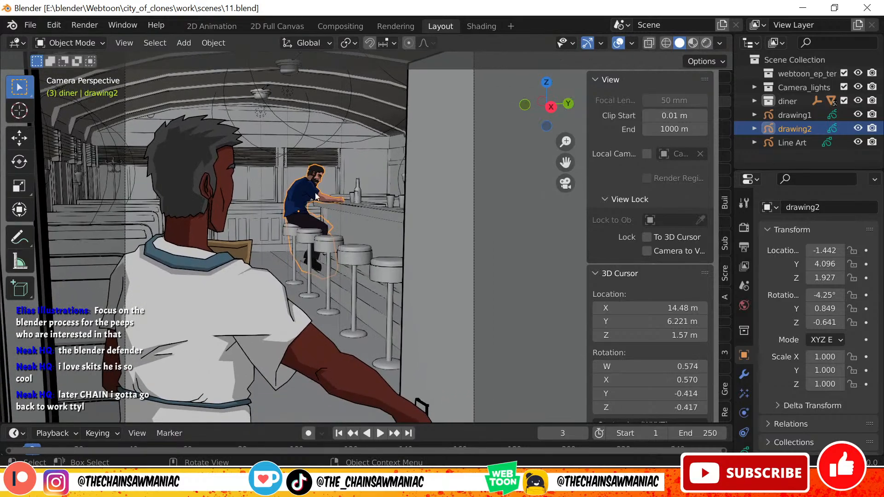
pyautogui.scroll(-2, 316, 197)
pyautogui.press('z')
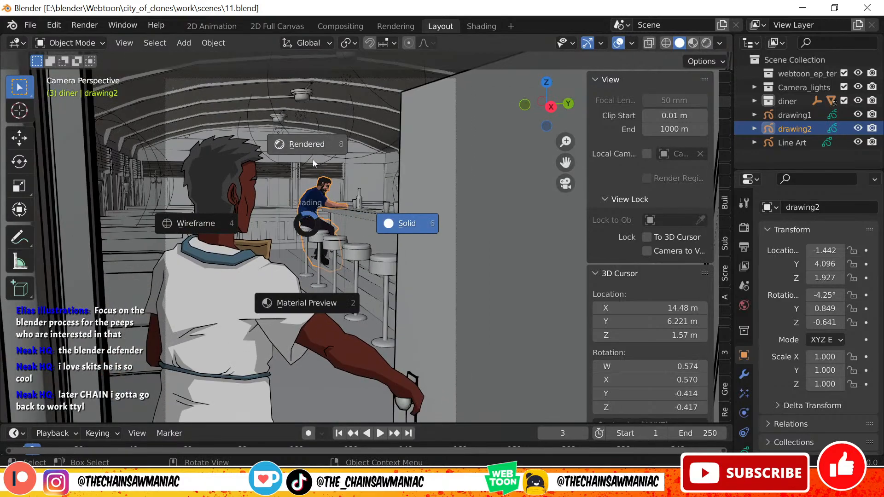
pyautogui.click(313, 160)
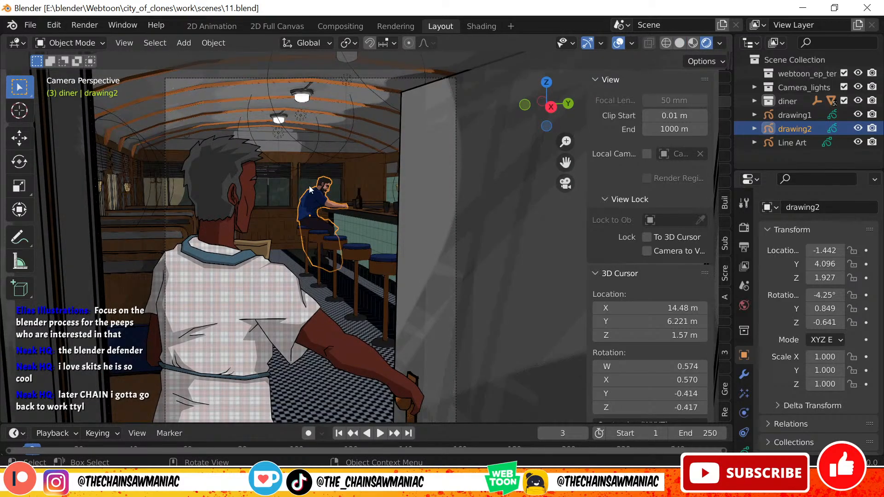
# - Select the bar stools and the seated man's drawing2 object in turn, and examine the drawing up close
pyautogui.scroll(4, 273, 236)
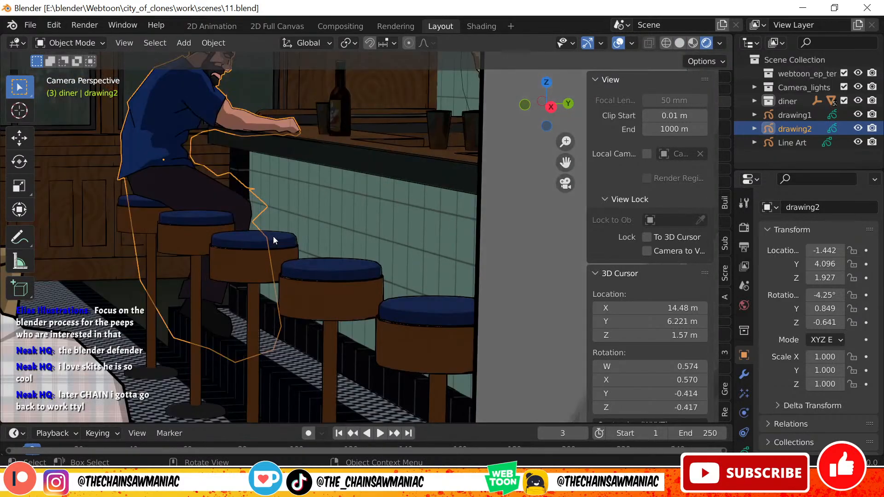
pyautogui.click(274, 239)
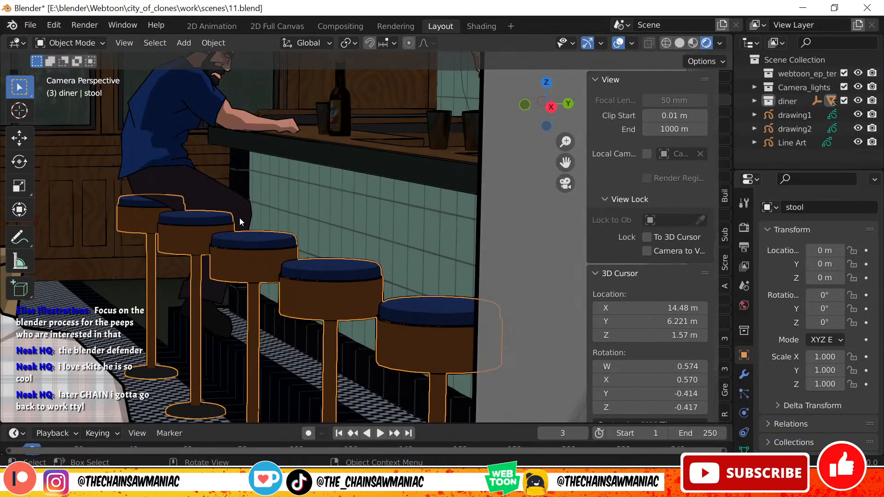
pyautogui.keyDown('shift'); pyautogui.moveTo(239, 201); pyautogui.dragTo(346, 210, button='middle'); pyautogui.keyUp('shift')
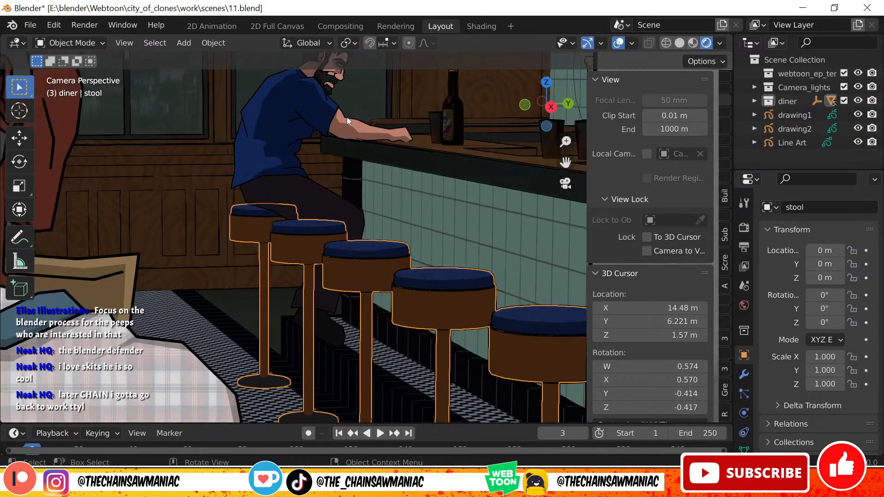
pyautogui.click(347, 117)
pyautogui.scroll(4, 343, 253)
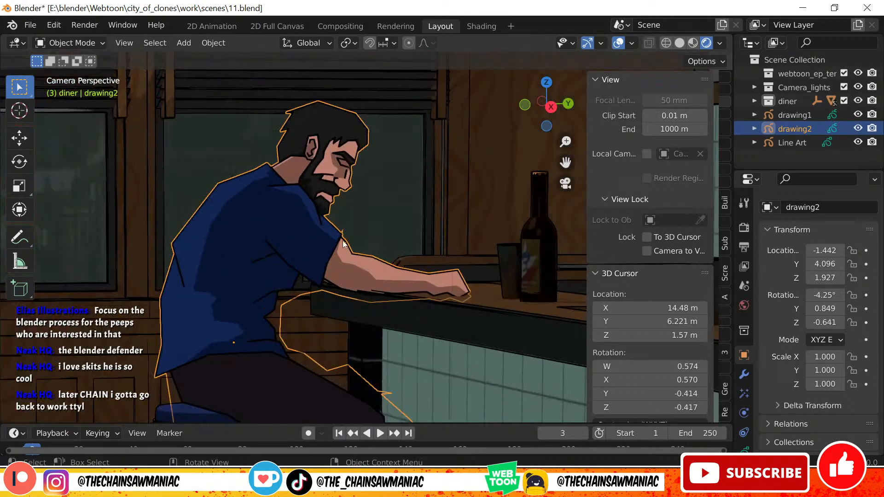
pyautogui.scroll(2, 323, 157)
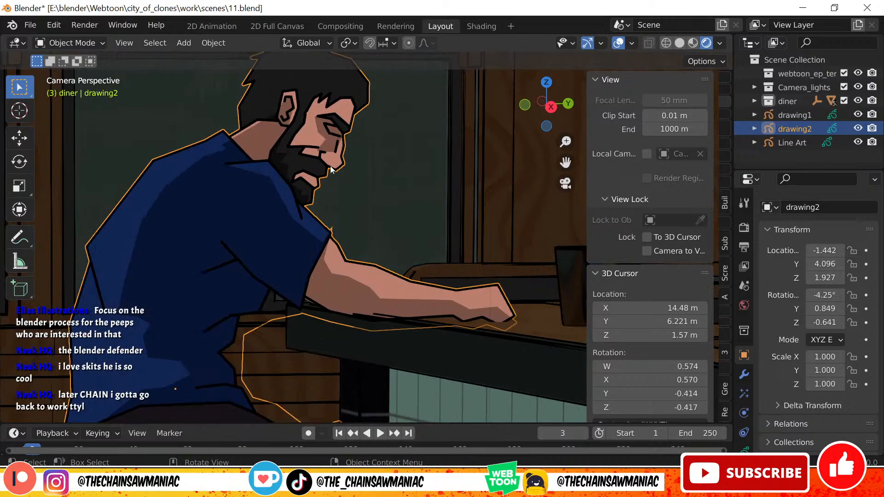
pyautogui.scroll(-6, 346, 205)
pyautogui.scroll(-6, 351, 272)
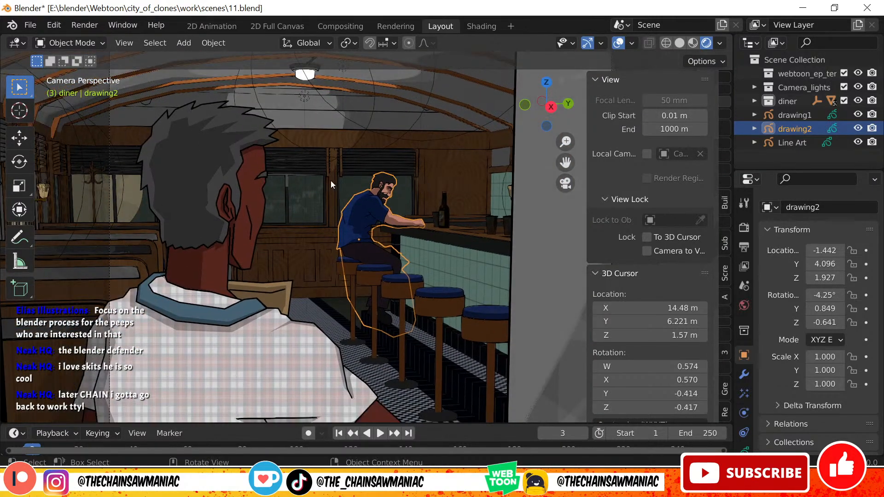
# - Select the Line Art object, the Diner mesh and the foreground man's drawing1 in turn, ending on the Diner mesh
pyautogui.click(332, 180)
pyautogui.scroll(-3, 331, 181)
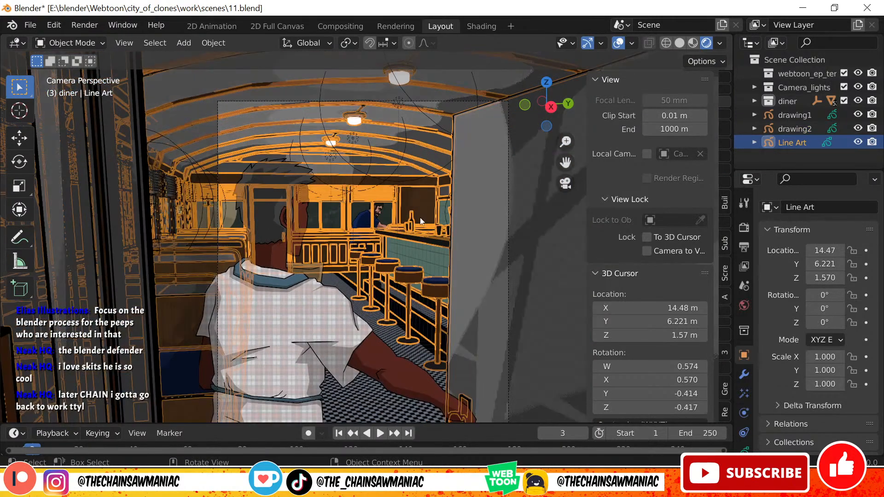
pyautogui.click(367, 219)
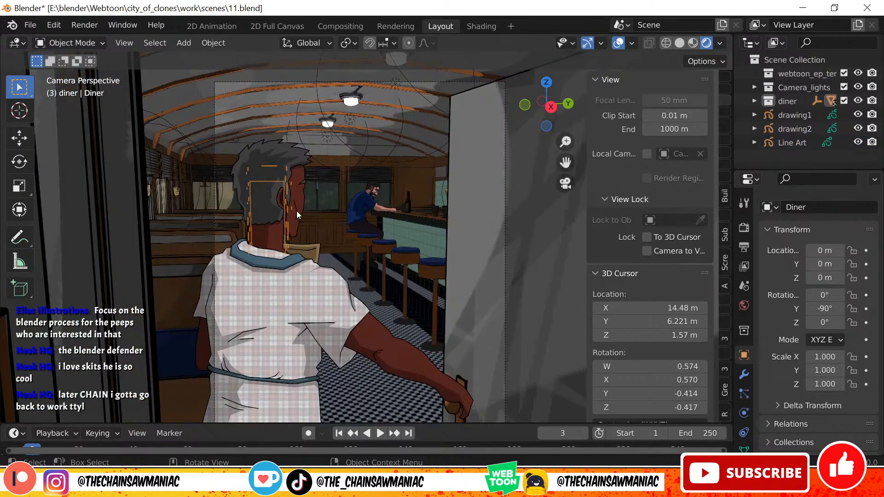
pyautogui.click(308, 235)
pyautogui.scroll(2, 327, 207)
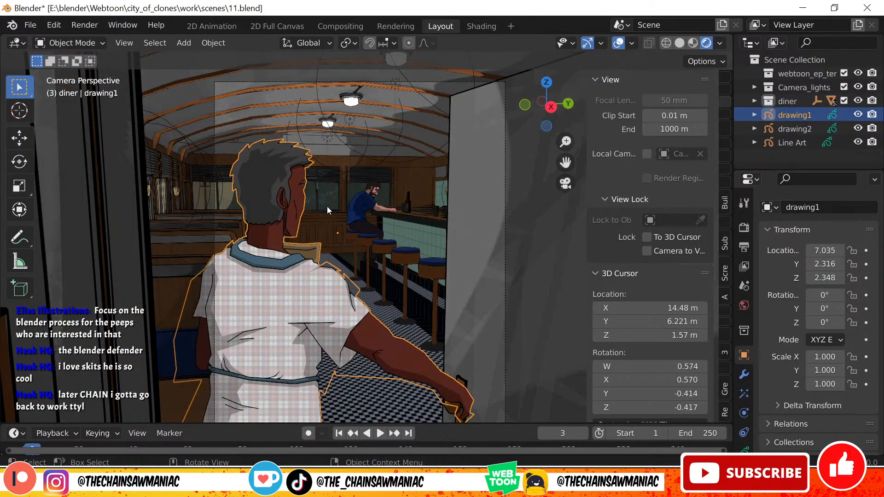
pyautogui.click(359, 250)
pyautogui.scroll(3, 368, 236)
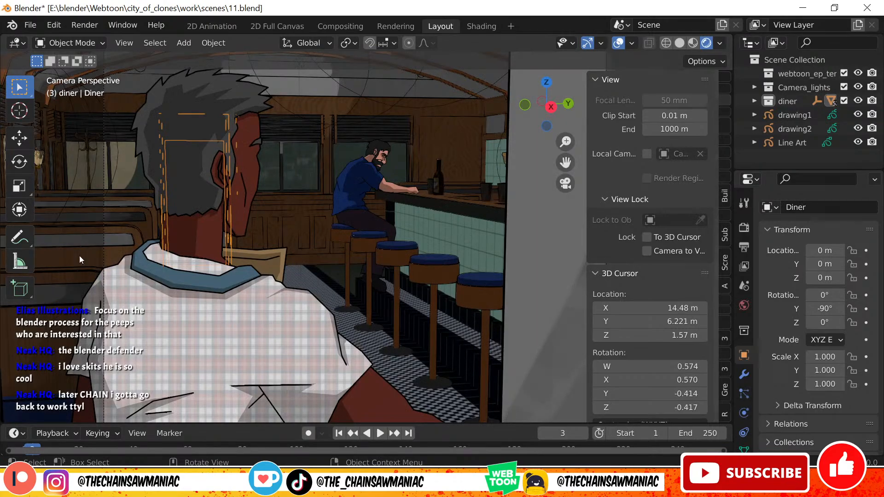
# - Inspect the seated man up close by selecting drawing2, and select the bottle3 mesh on the counter
pyautogui.scroll(4, 360, 188)
pyautogui.scroll(2, 359, 184)
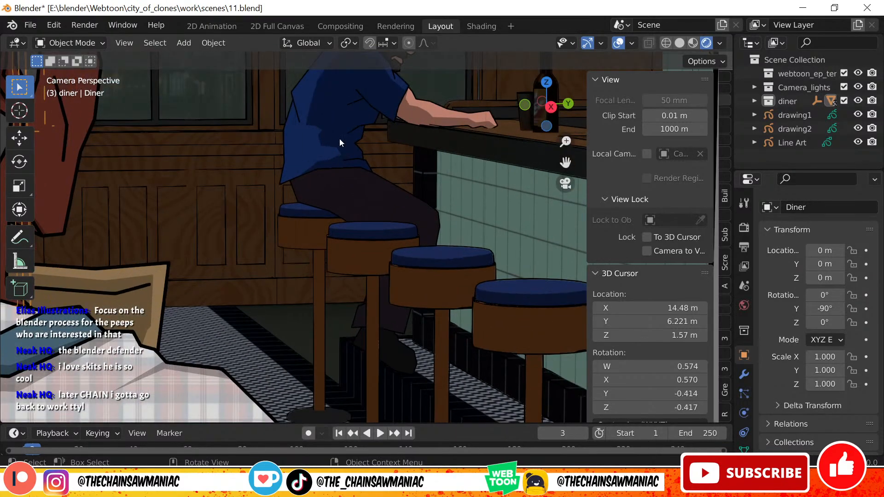
pyautogui.click(372, 167)
pyautogui.scroll(2, 359, 204)
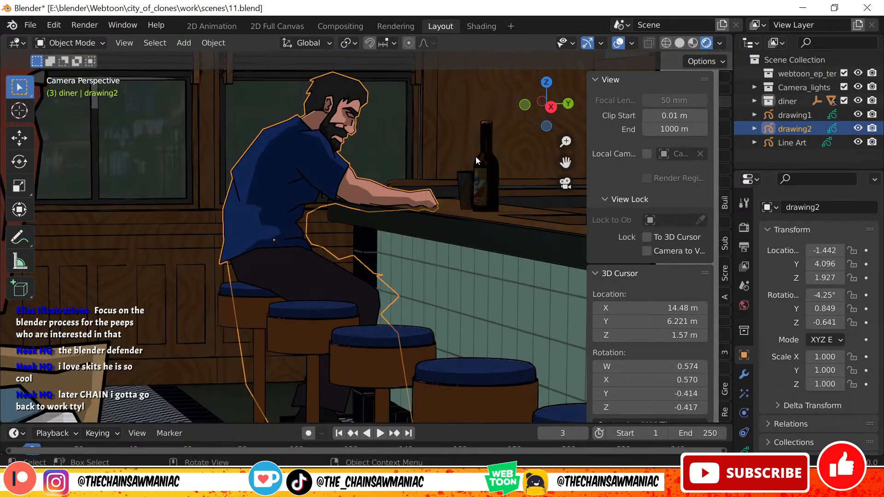
pyautogui.click(477, 169)
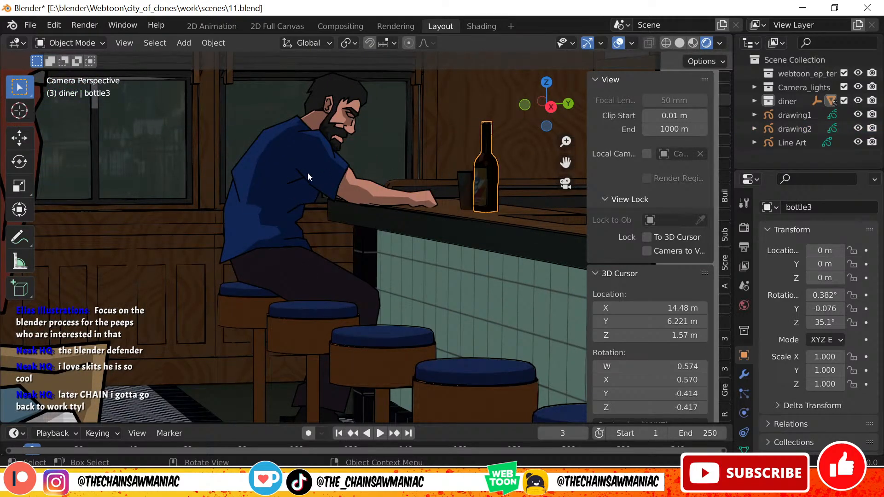
# - Examine where the seated man's hand rests on the counter beside the bottle, and reselect drawing2
pyautogui.scroll(1, 303, 170)
pyautogui.scroll(1, 395, 188)
pyautogui.scroll(1, 400, 191)
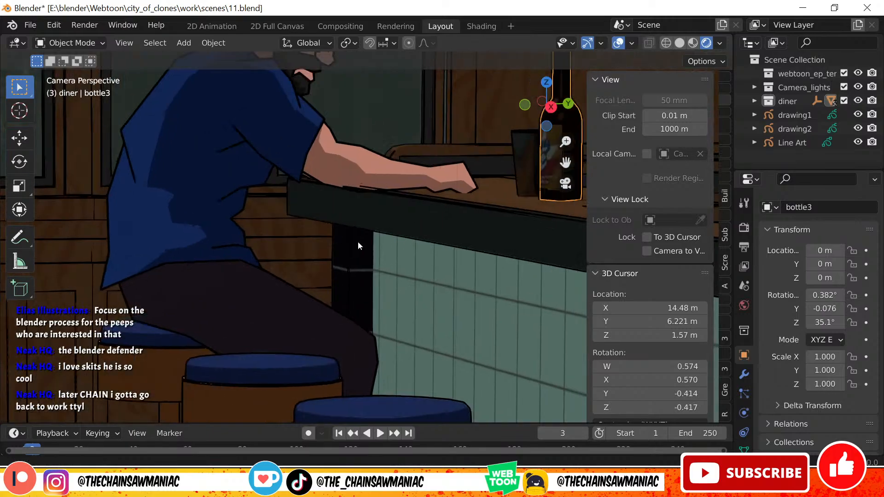
pyautogui.keyDown('shift'); pyautogui.moveTo(357, 241); pyautogui.dragTo(326, 253, button='middle'); pyautogui.keyUp('shift')
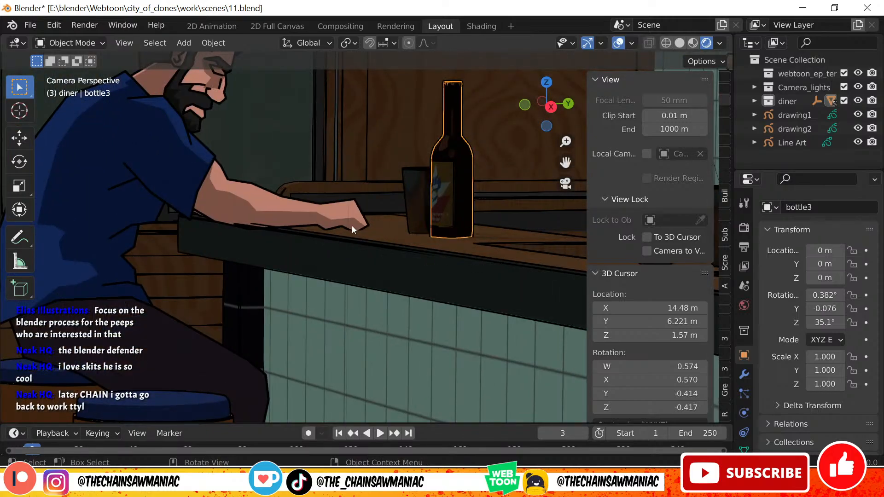
pyautogui.click(342, 216)
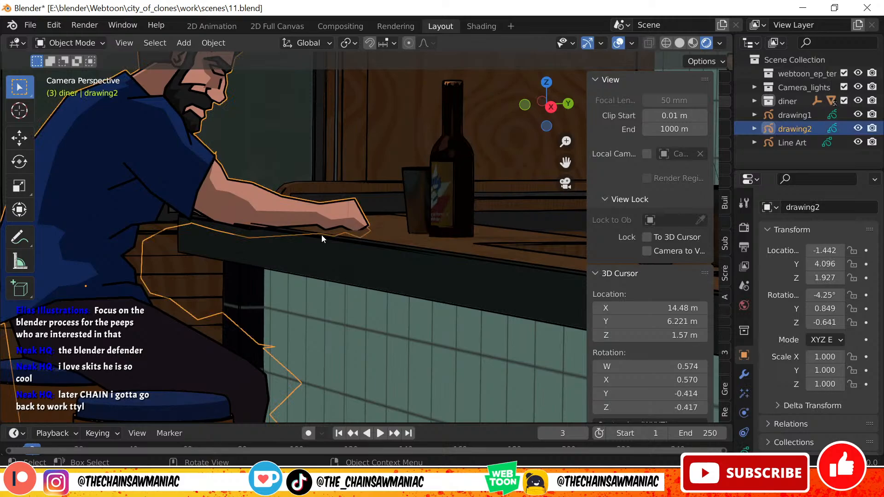
# - Examine how the seated man's legs fit among the bar stools, and inspect the line art on the wood panelling behind him
pyautogui.scroll(-4, 82, 198)
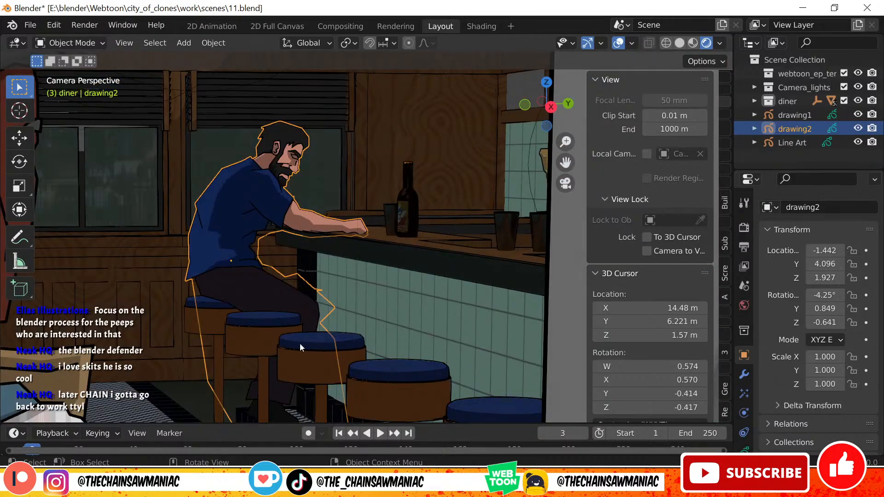
pyautogui.scroll(3, 376, 248)
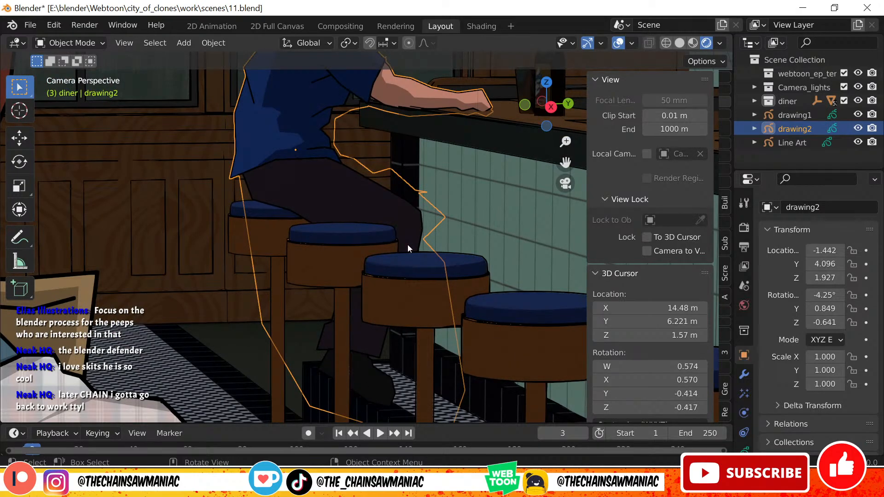
pyautogui.scroll(-4, 377, 239)
pyautogui.scroll(-2, 391, 322)
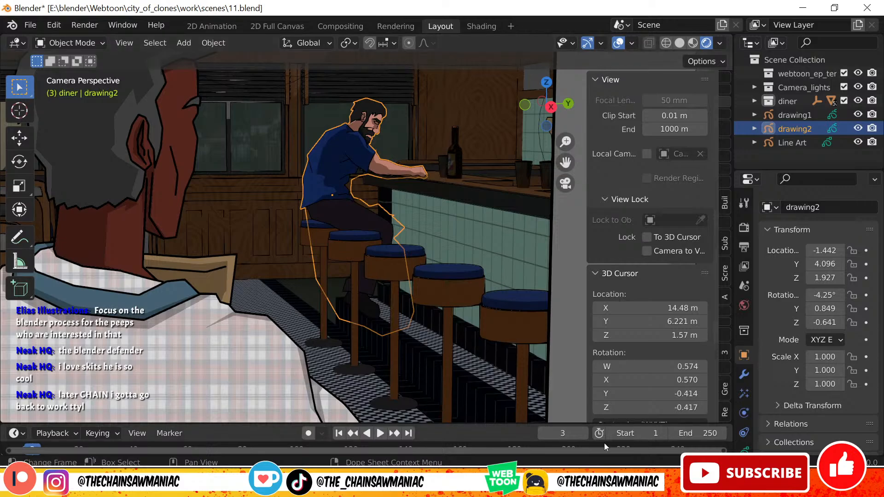
pyautogui.scroll(3, 312, 244)
pyautogui.scroll(3, 221, 229)
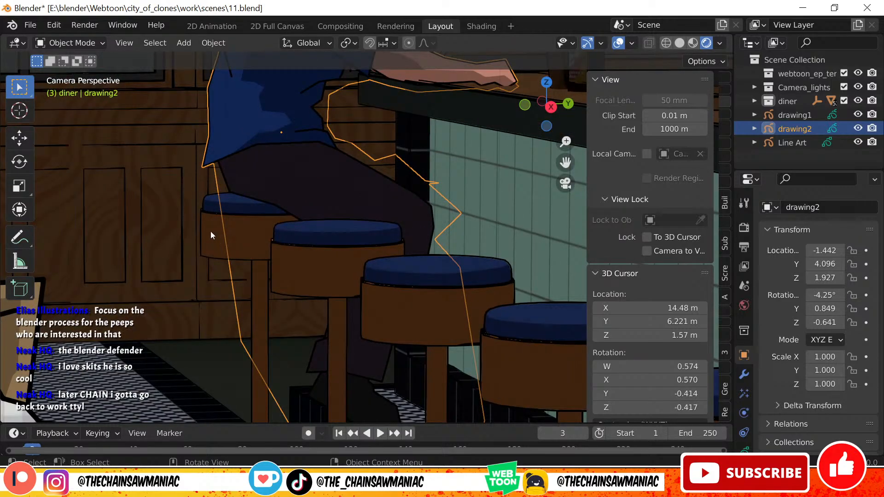
pyautogui.scroll(5, 405, 250)
pyautogui.scroll(2, 366, 263)
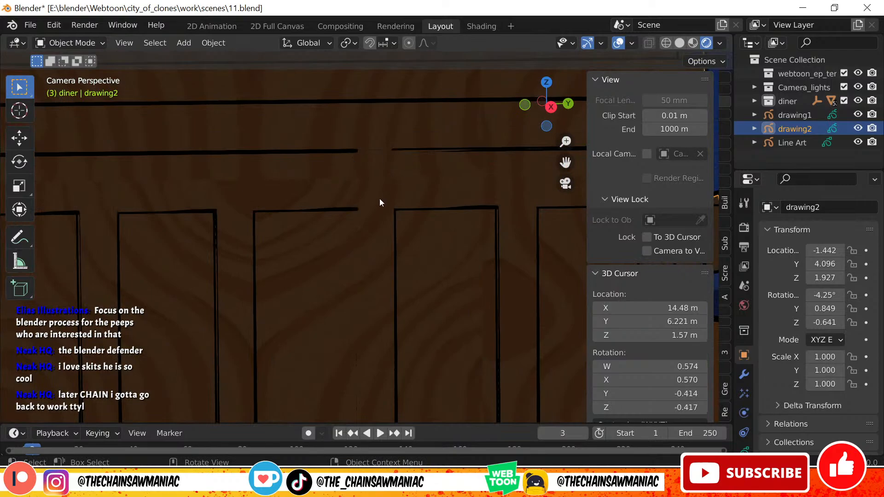
# - Check the gap in the wall panelling's line art up close, then inspect the seated man against the wall, leaving Plane.001 selected
pyautogui.click(353, 208)
pyautogui.click(354, 209)
pyautogui.scroll(-5, 377, 223)
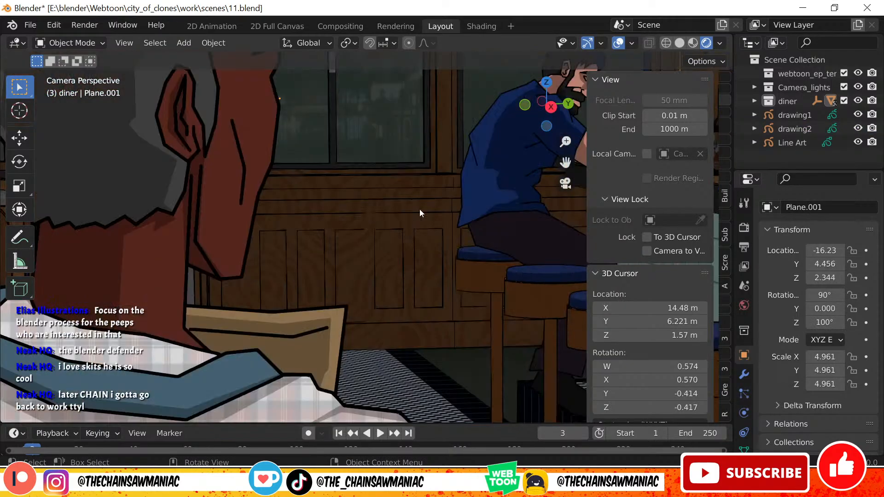
pyautogui.scroll(-2, 299, 288)
pyautogui.scroll(3, 332, 191)
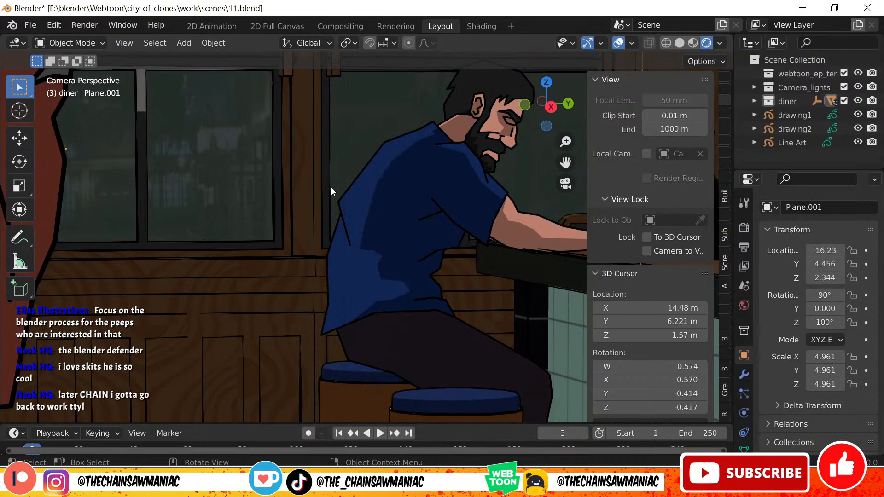
# - Select the Line Art object on the window frame and show its modifier properties
pyautogui.click(292, 154)
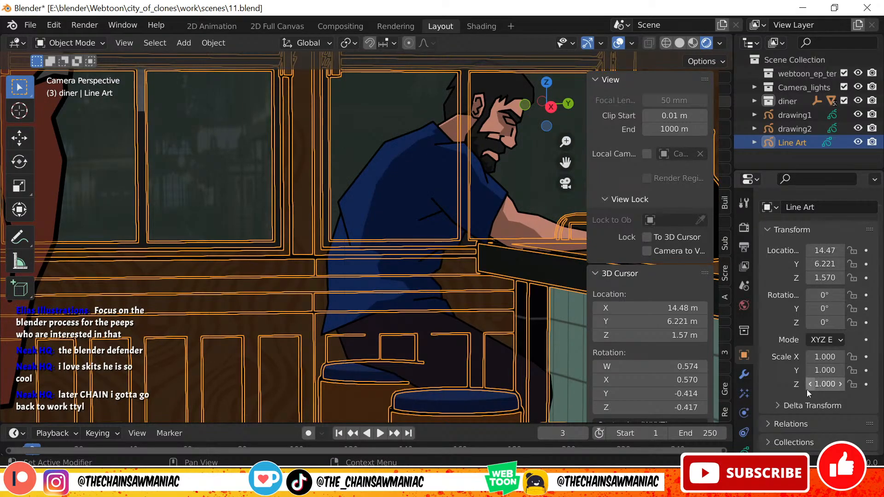
pyautogui.scroll(-1, 807, 390)
pyautogui.scroll(-2, 744, 368)
pyautogui.click(742, 341)
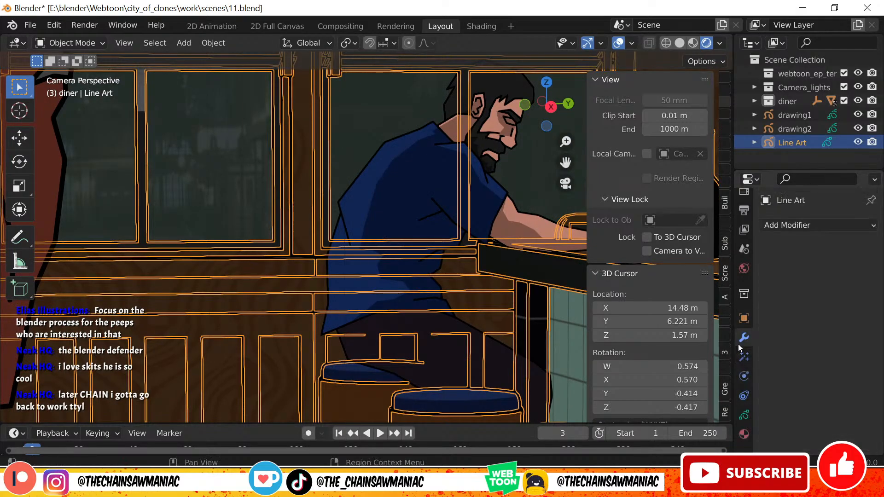
pyautogui.scroll(-2, 345, 221)
# - Select the Diner mesh on the wall panelling, then switch to the Line Art object along the window sill
pyautogui.click(216, 285)
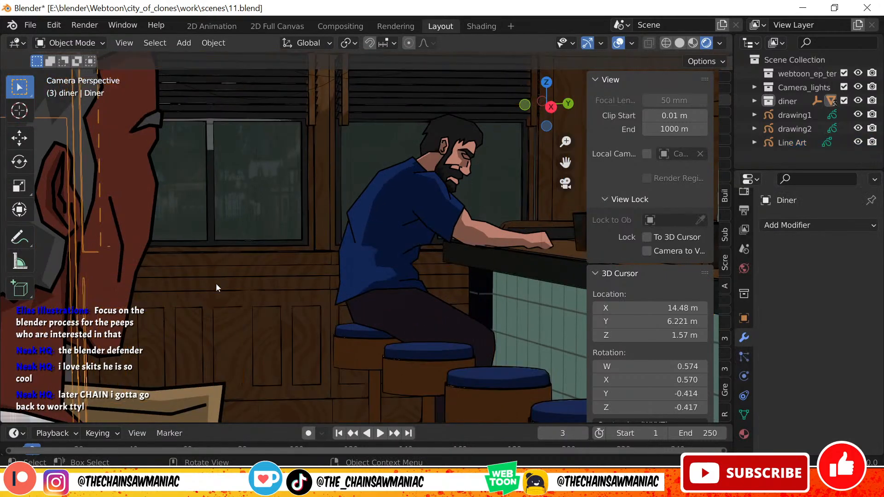
pyautogui.scroll(-1, 226, 286)
pyautogui.scroll(3, 308, 261)
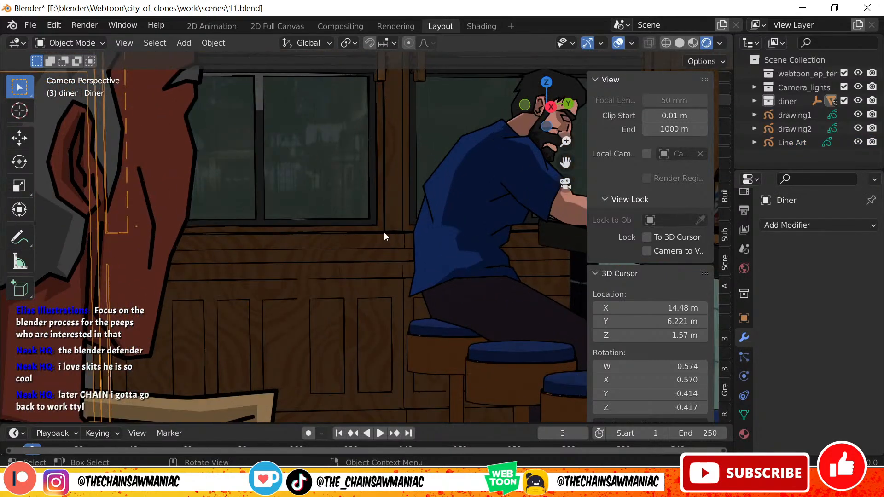
pyautogui.click(384, 233)
pyautogui.click(382, 231)
pyautogui.click(383, 232)
pyautogui.click(383, 232)
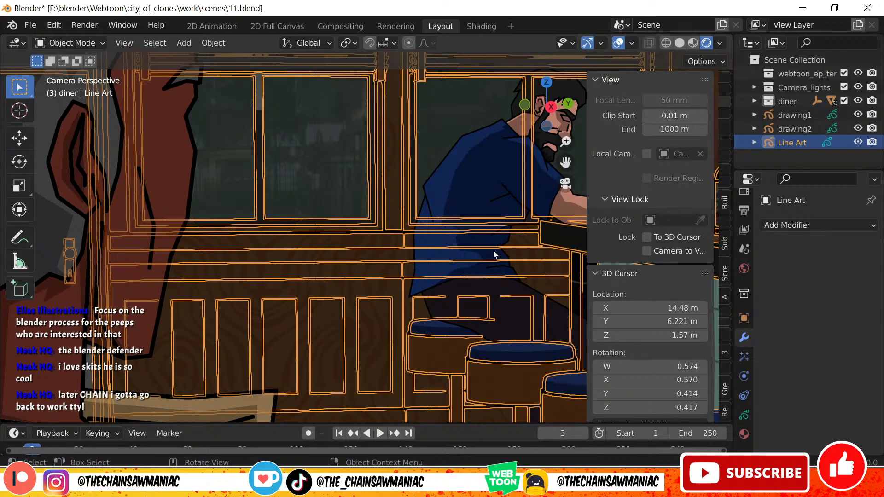
# - Select the Diner mesh through the window area and view the whole diner composition with both characters
pyautogui.scroll(-4, 493, 253)
pyautogui.scroll(2, 398, 166)
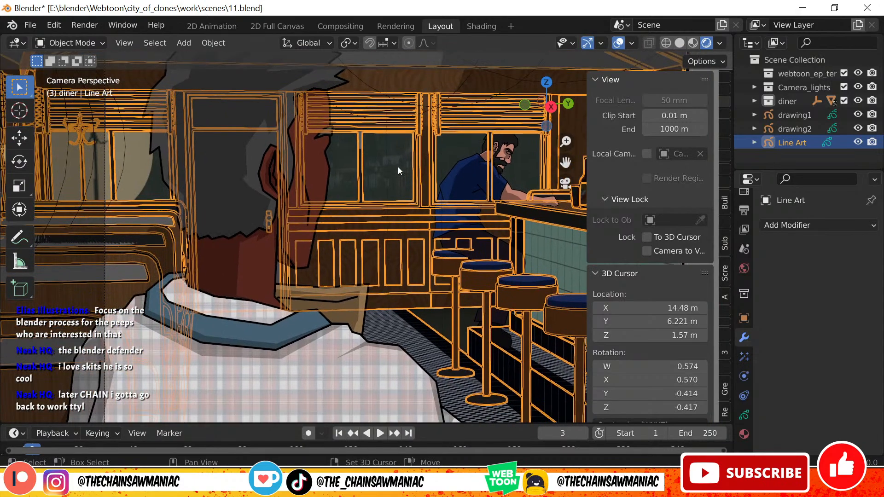
pyautogui.click(398, 166)
pyautogui.scroll(1, 349, 241)
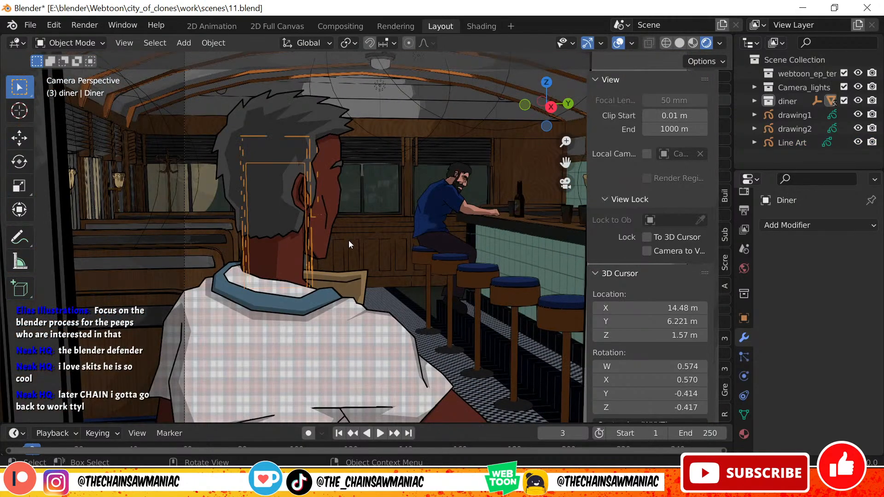
pyautogui.scroll(-1, 327, 266)
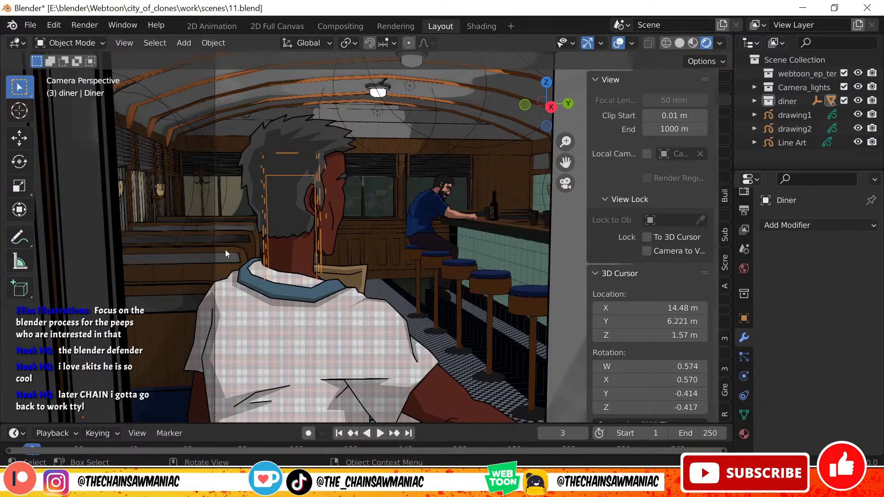
# - Examine the panelling lines between the foreground man and the seated man, selecting the Point.011 light along the way
pyautogui.scroll(5, 412, 239)
pyautogui.click(415, 214)
pyautogui.click(422, 220)
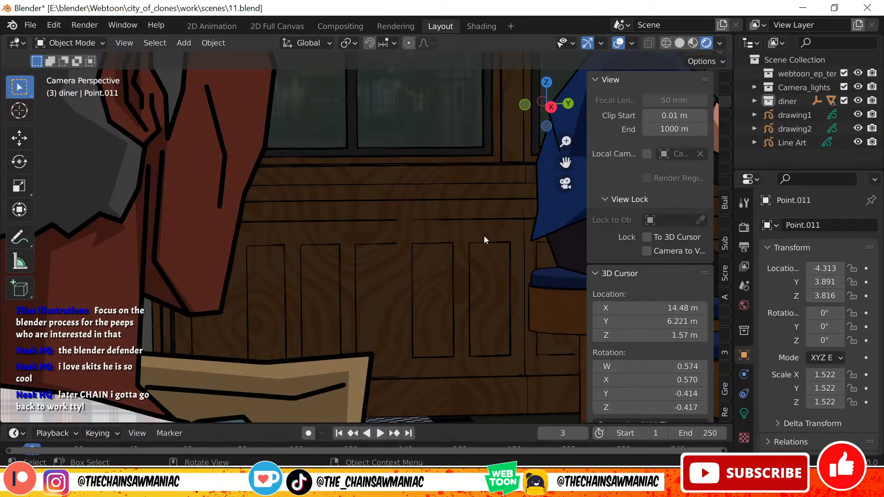
pyautogui.keyDown('shift'); pyautogui.moveTo(506, 234); pyautogui.dragTo(382, 257, button='middle'); pyautogui.keyUp('shift')
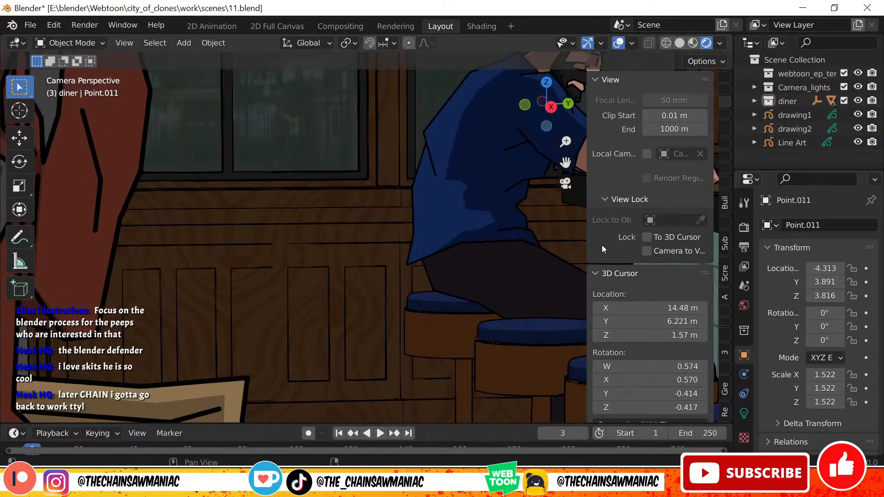
pyautogui.scroll(-1, 602, 247)
pyautogui.scroll(-4, 552, 275)
pyautogui.keyDown('shift'); pyautogui.moveTo(488, 247); pyautogui.dragTo(414, 208, button='middle'); pyautogui.keyUp('shift')
# - Select the seated man's drawing2, undo that selection, and select the Line Art object around the bar stools for close inspection
pyautogui.click(379, 162)
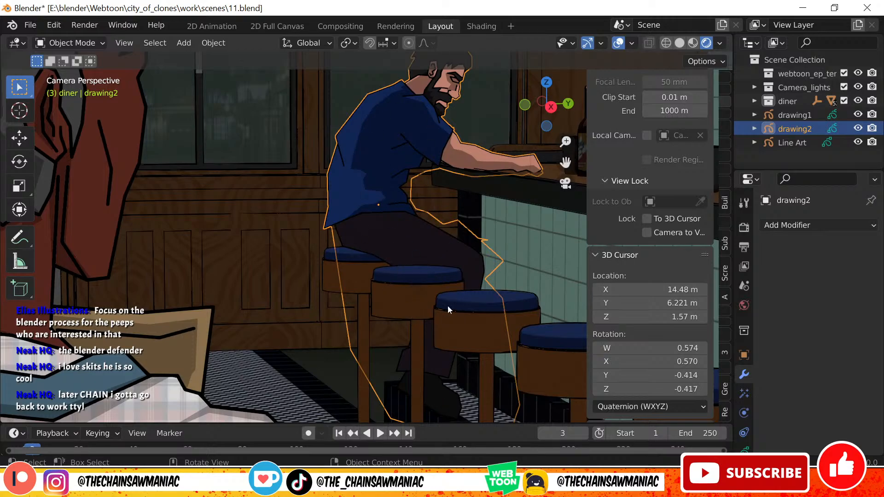
pyautogui.hotkey('ctrl', 'z')
pyautogui.click(422, 284)
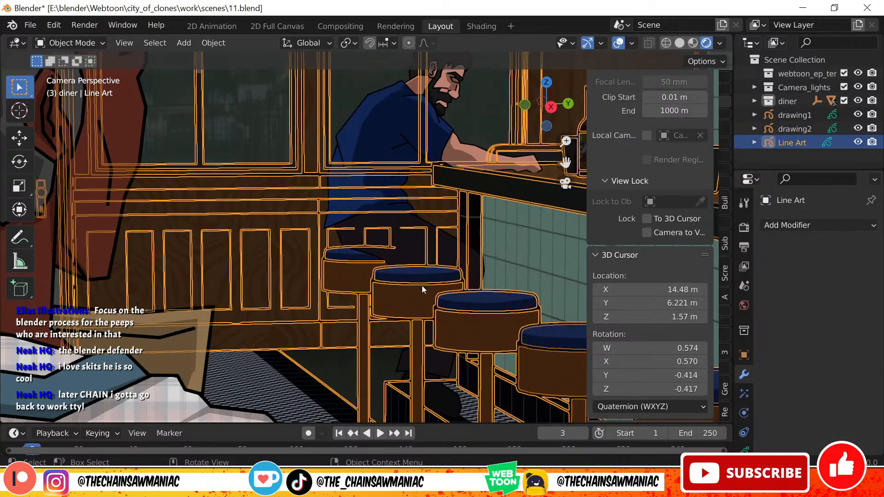
pyautogui.scroll(3, 437, 267)
pyautogui.scroll(3, 391, 267)
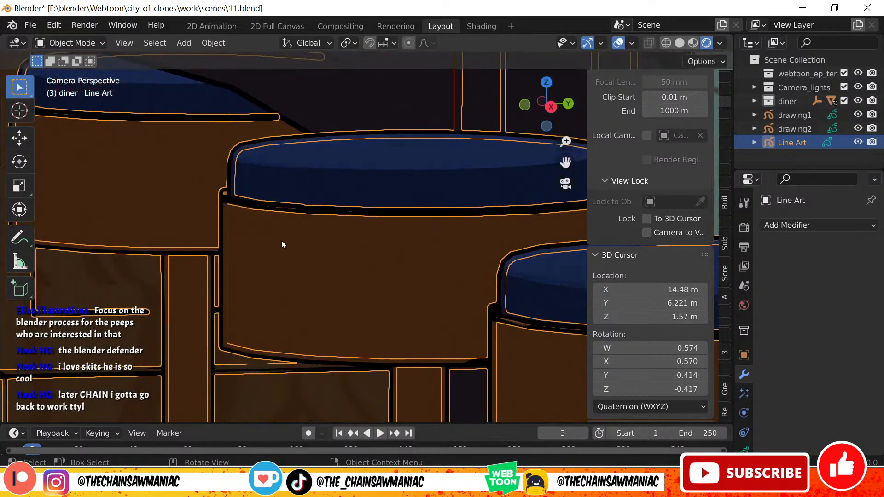
# - Switch the Line Art object in and out of Edit Mode to inspect its strokes around the stool seats, ending in Object Mode
pyautogui.press('Tab')
pyautogui.scroll(-1, 247, 201)
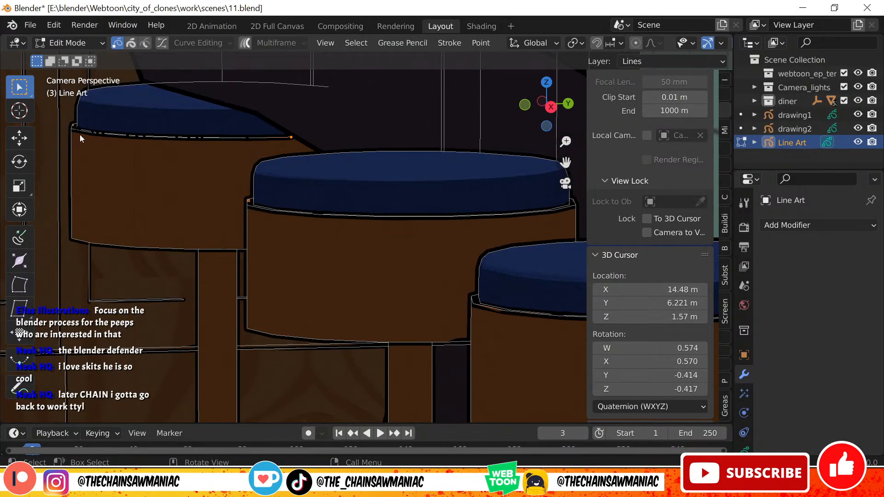
pyautogui.press('Tab')
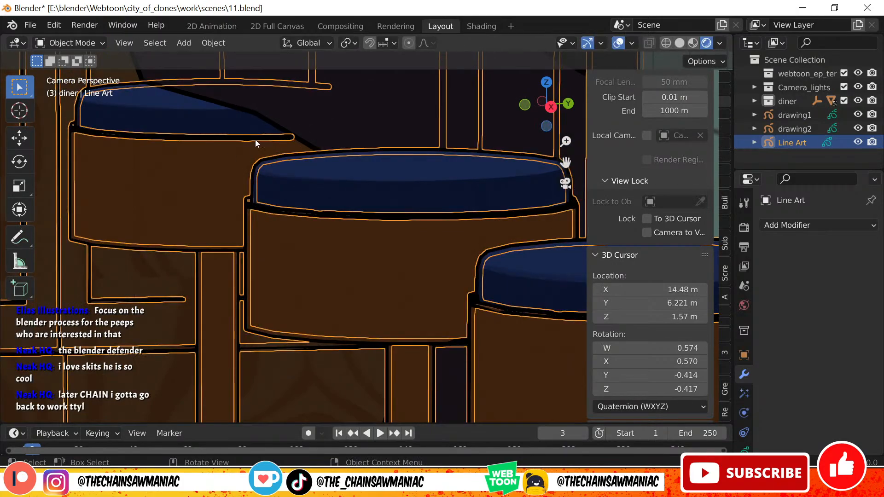
pyautogui.press('Tab')
pyautogui.scroll(-2, 293, 155)
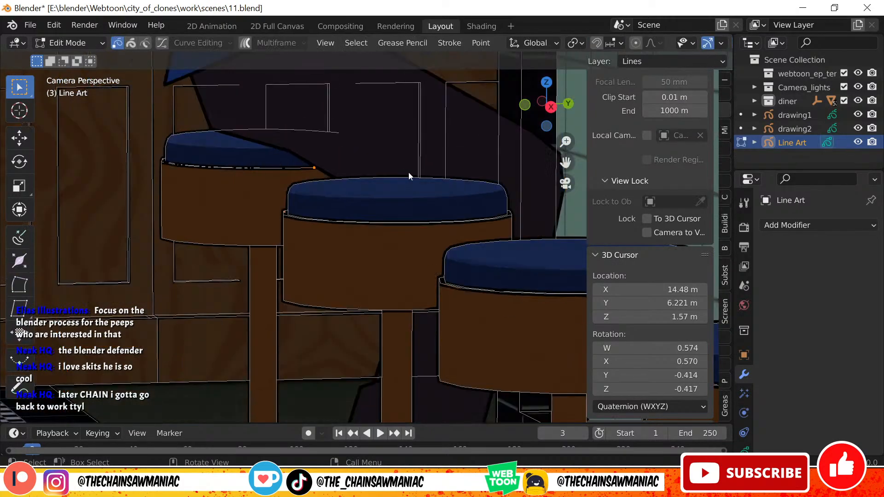
pyautogui.press('Tab')
# - Select the stool mesh to show its Array modifier, and inspect the row of stools beneath the seated man
pyautogui.scroll(-3, 315, 242)
pyautogui.click(315, 279)
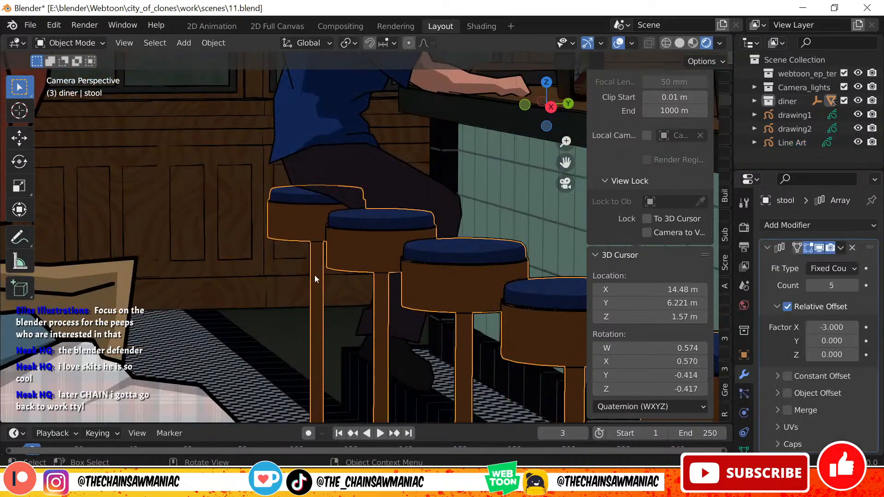
pyautogui.scroll(-2, 307, 307)
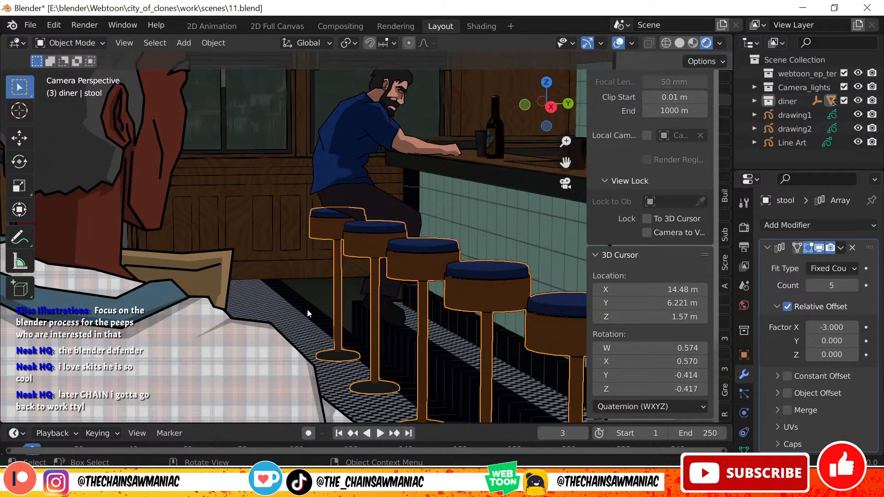
pyautogui.scroll(1, 310, 285)
pyautogui.scroll(1, 373, 216)
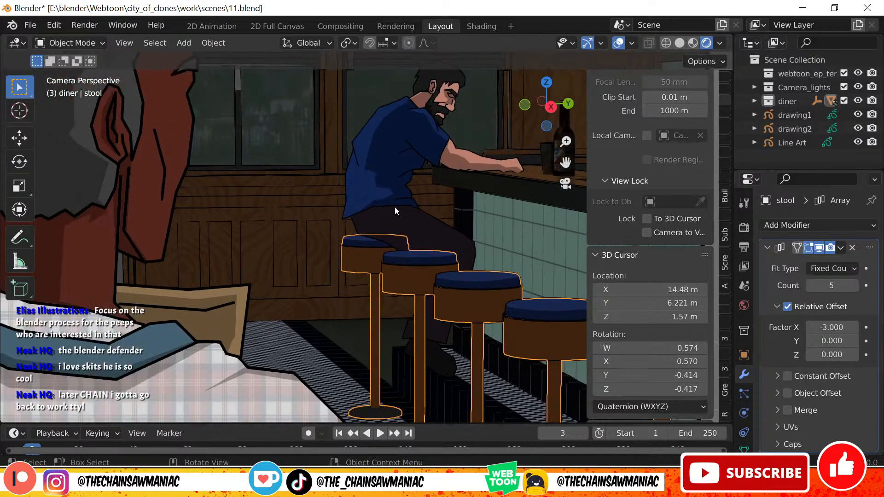
# - Alternate between the seated man's drawing2 and the diner's Line Art object, ending on drawing2
pyautogui.click(395, 212)
pyautogui.scroll(-2, 312, 169)
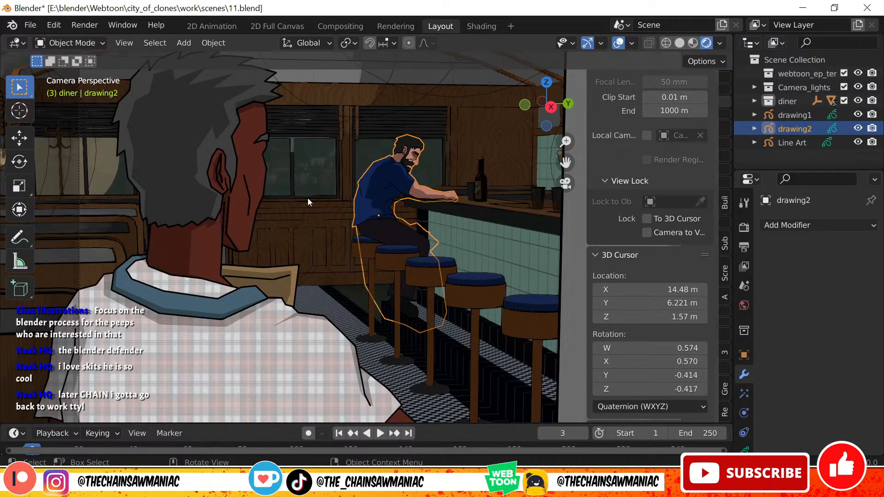
pyautogui.click(308, 213)
pyautogui.click(308, 213)
pyautogui.click(308, 209)
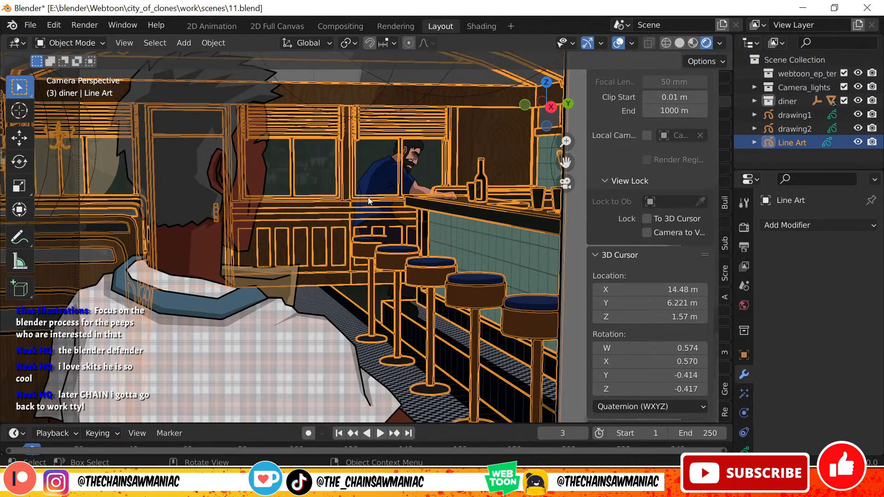
pyautogui.click(389, 194)
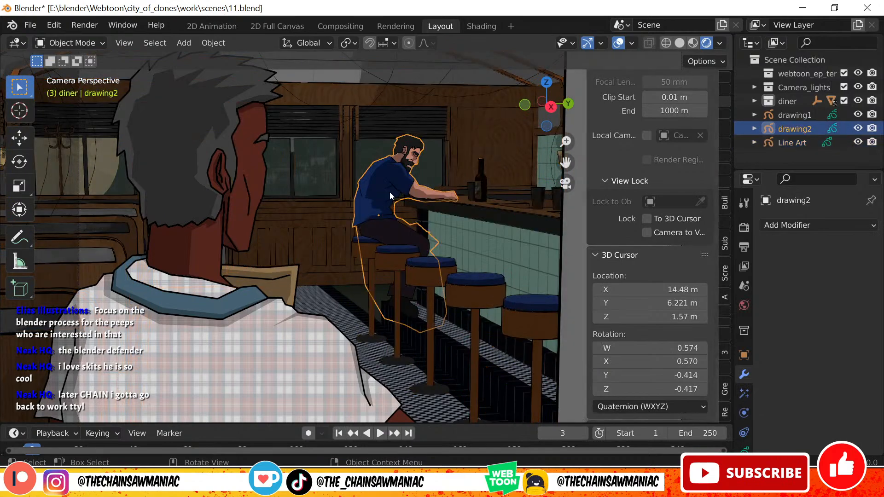
# - Compare the Line Art object with drawing2 where the seated man's thighs overlap the stools, leaving drawing2 selected
pyautogui.scroll(5, 305, 215)
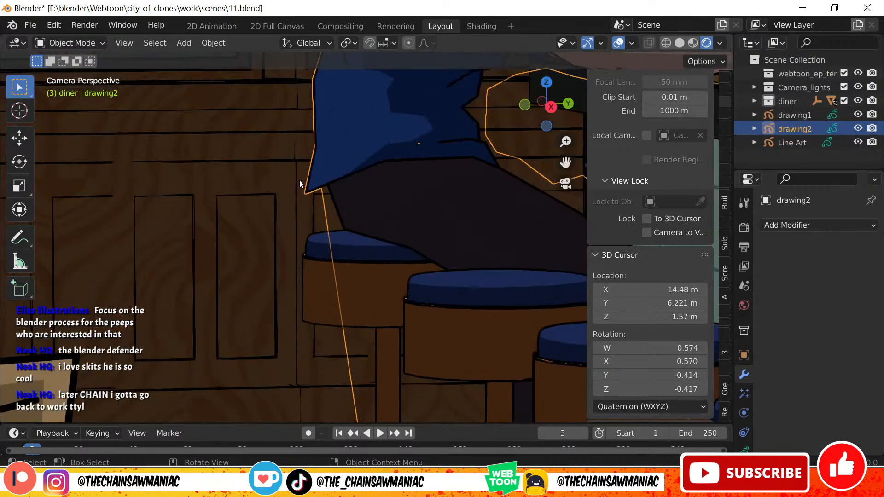
pyautogui.click(297, 160)
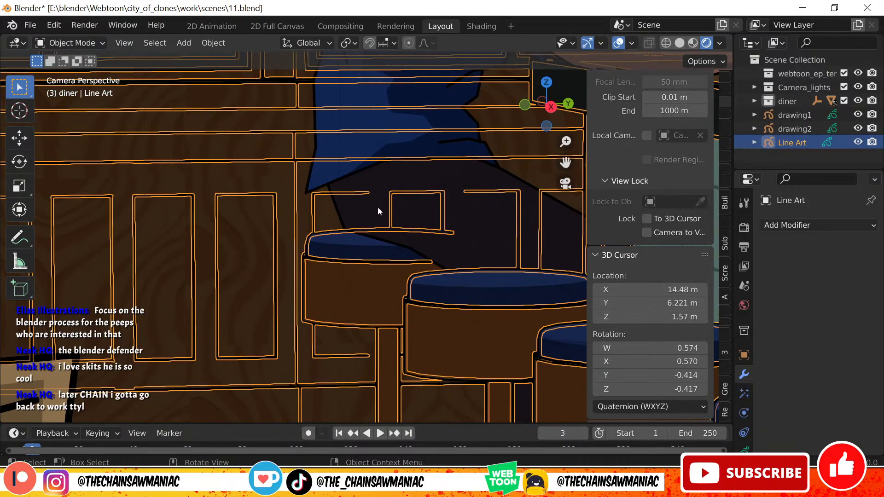
pyautogui.click(452, 245)
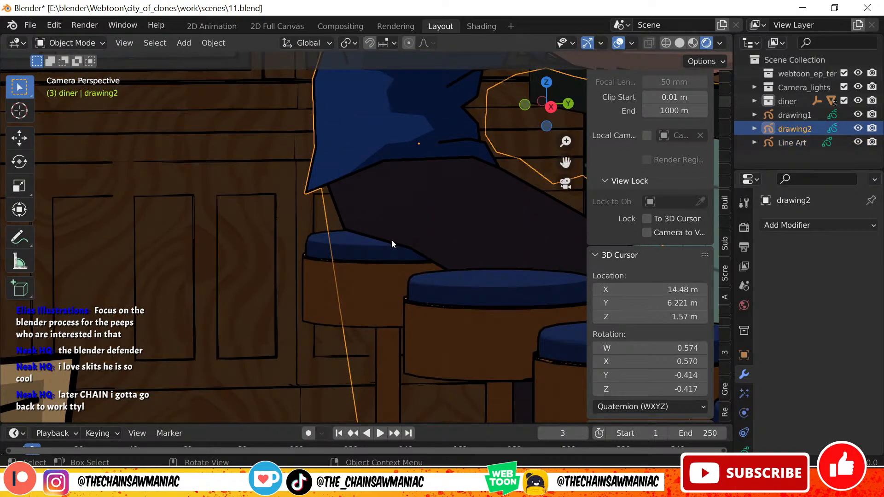
pyautogui.scroll(-3, 415, 261)
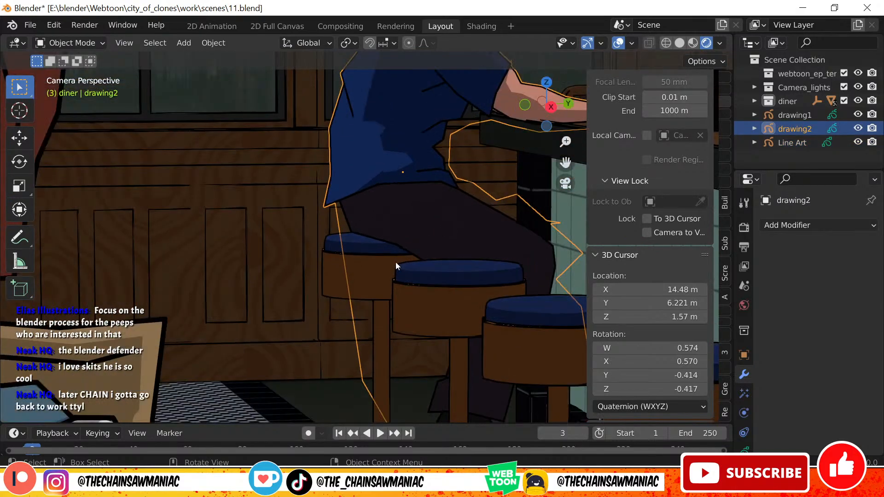
pyautogui.scroll(-5, 370, 269)
pyautogui.keyDown('shift'); pyautogui.moveTo(303, 226); pyautogui.dragTo(403, 153, button='middle'); pyautogui.keyUp('shift')
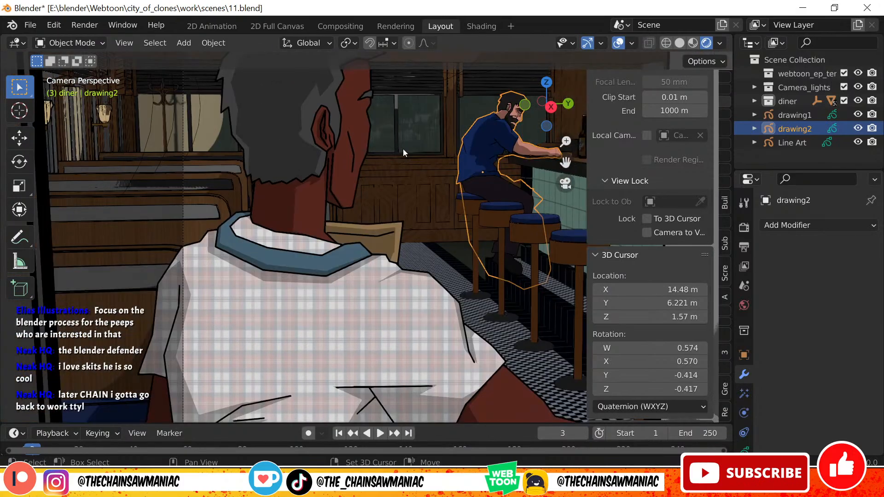
# - Inspect the counter and bar stools by selecting the counter mesh and the Diner mesh behind the seated man
pyautogui.keyDown('shift'); pyautogui.moveTo(433, 187); pyautogui.dragTo(338, 193, button='middle'); pyautogui.keyUp('shift')
pyautogui.scroll(1, 371, 178)
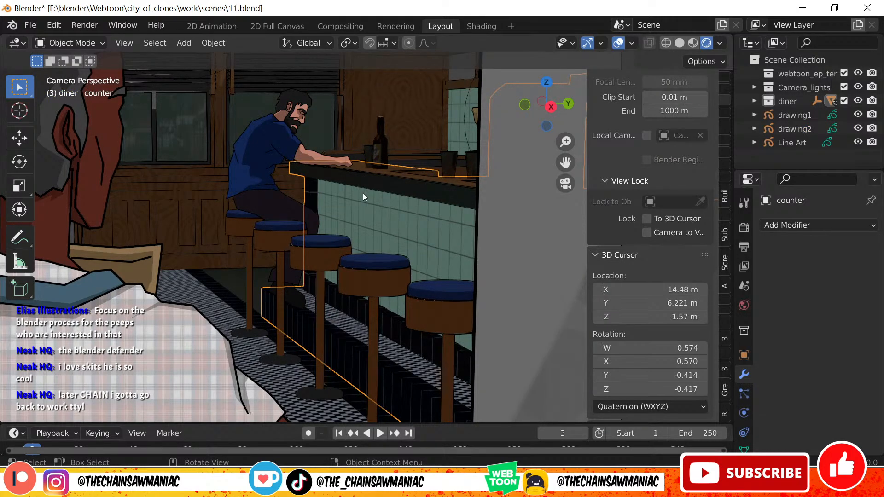
pyautogui.scroll(5, 363, 193)
pyautogui.click(196, 110)
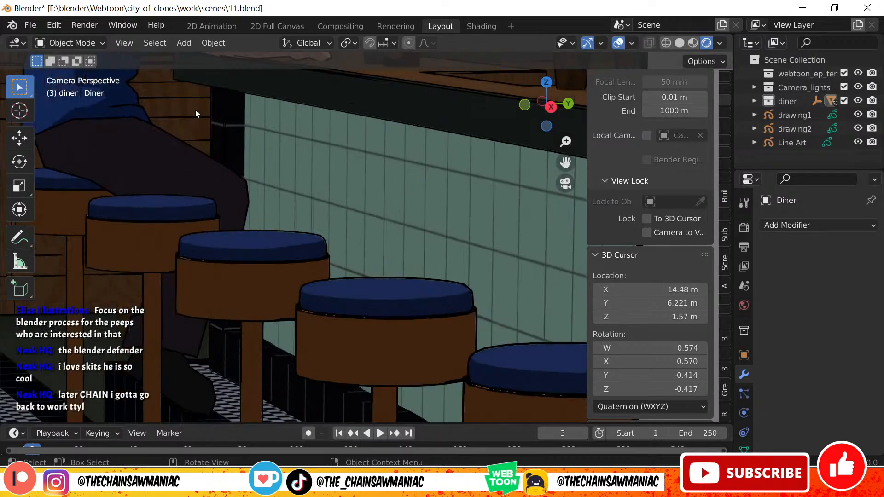
# - Select the Line Art object to examine the lines hidden behind the seated man's legs, then reselect drawing2
pyautogui.click(192, 115)
pyautogui.scroll(-3, 289, 169)
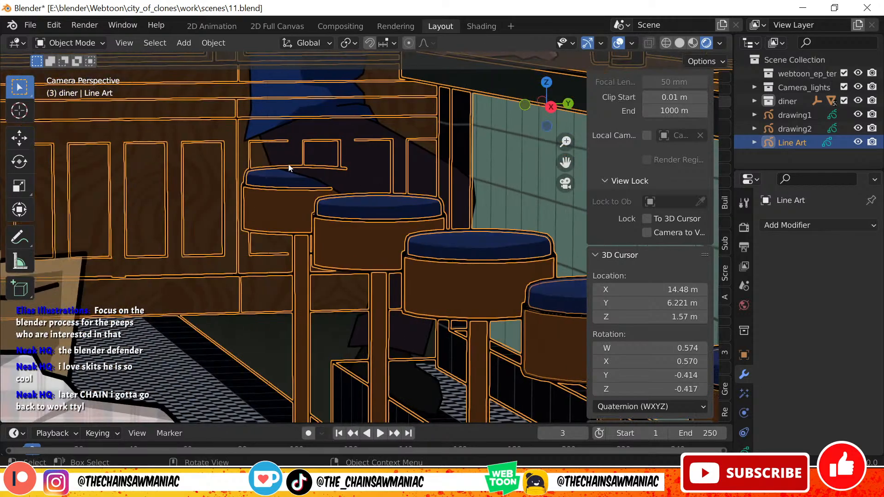
pyautogui.scroll(3, 289, 167)
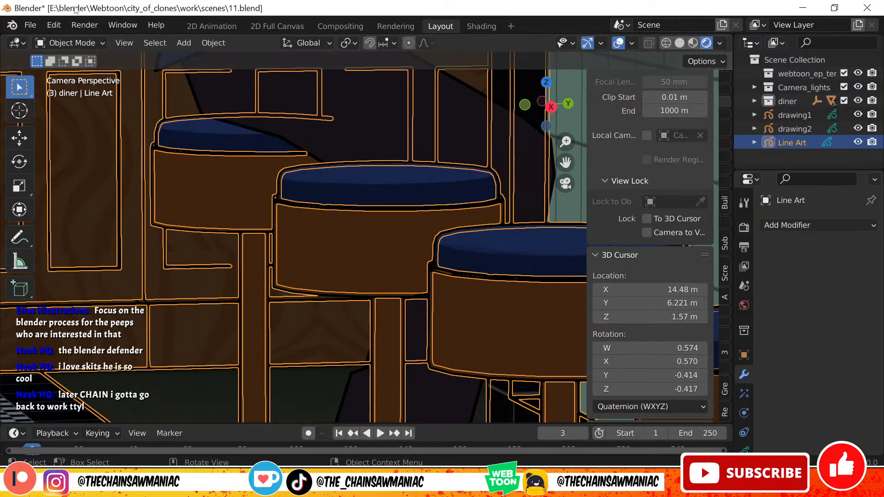
pyautogui.scroll(-1, 331, 144)
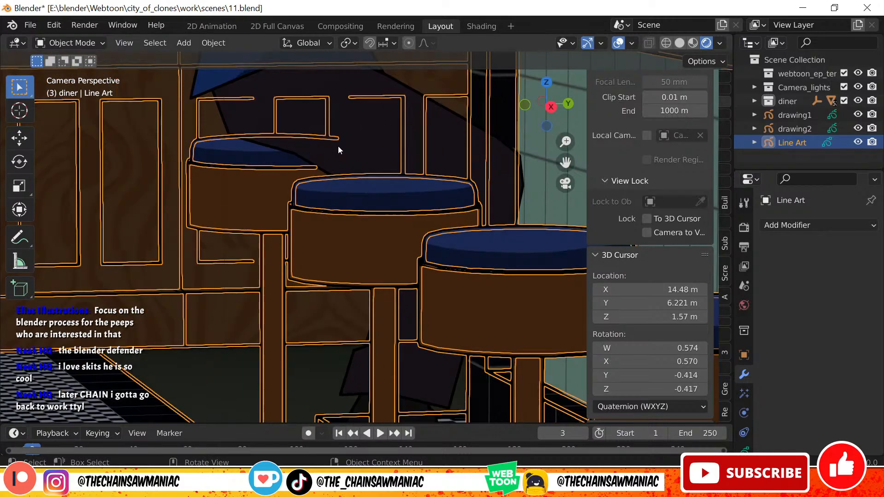
pyautogui.click(353, 139)
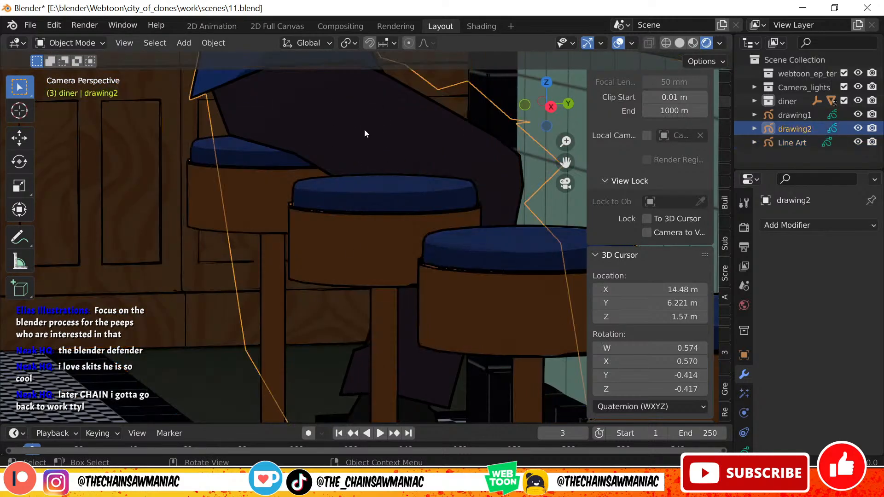
# - Examine the camera view of the diner scene, from the seated man and ceiling lights to the foreground man's plaid shirt and arm
pyautogui.scroll(-6, 365, 133)
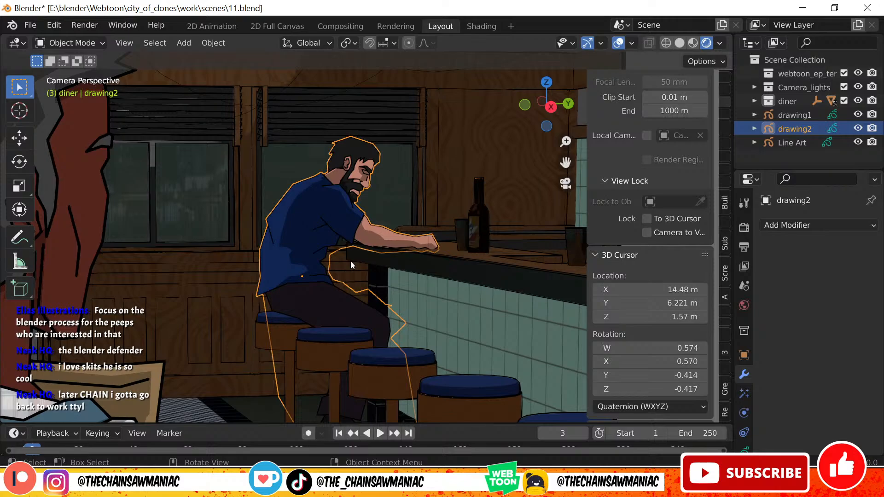
pyautogui.scroll(-4, 362, 289)
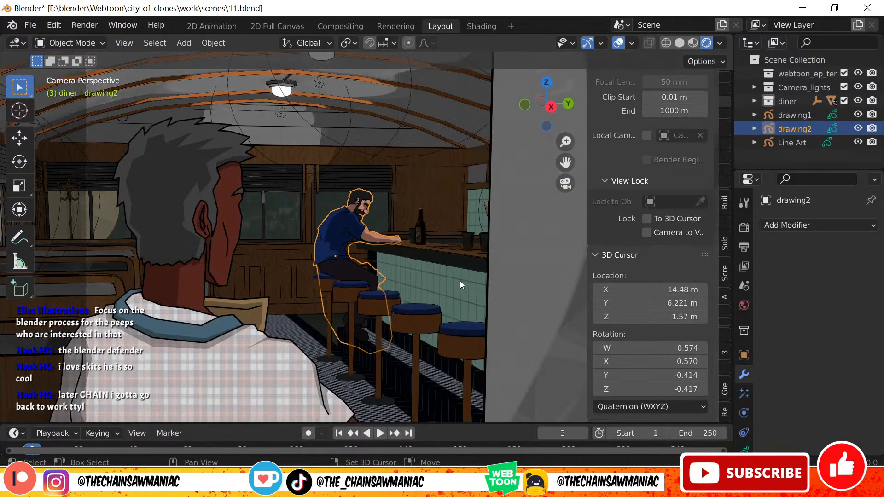
pyautogui.scroll(-4, 437, 278)
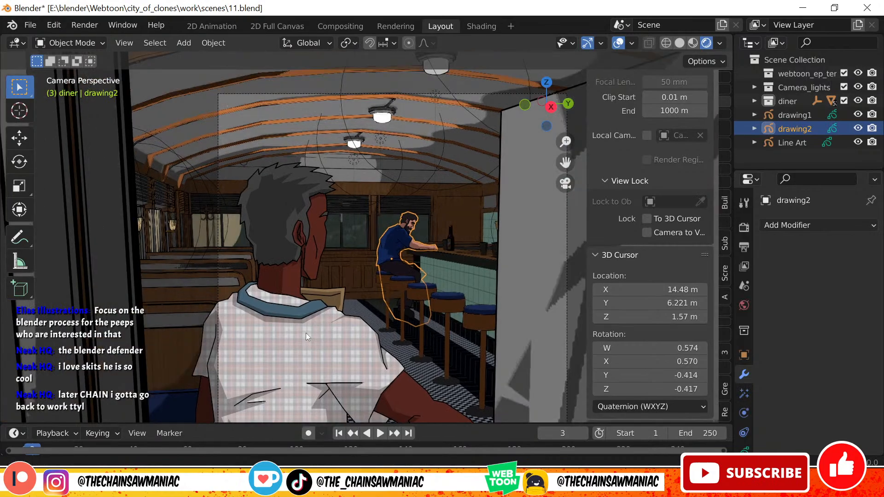
pyautogui.scroll(6, 347, 221)
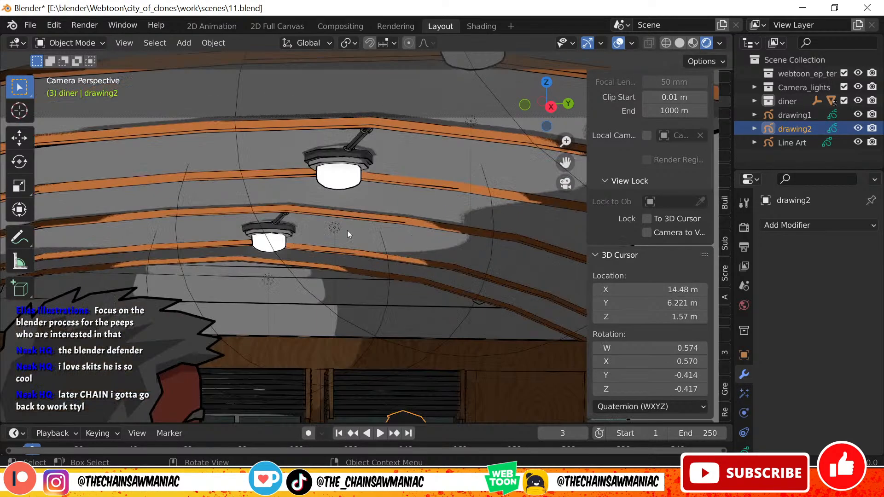
pyautogui.scroll(-6, 348, 230)
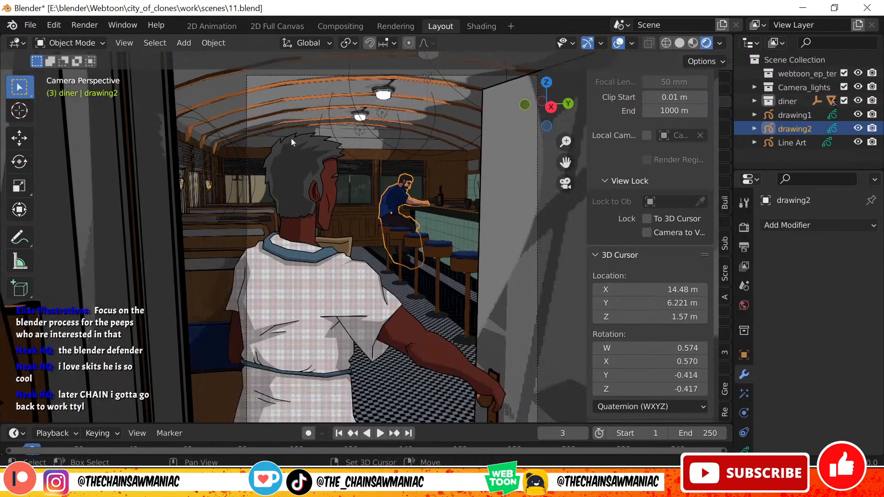
pyautogui.scroll(-2, 291, 138)
pyautogui.scroll(-4, 205, 249)
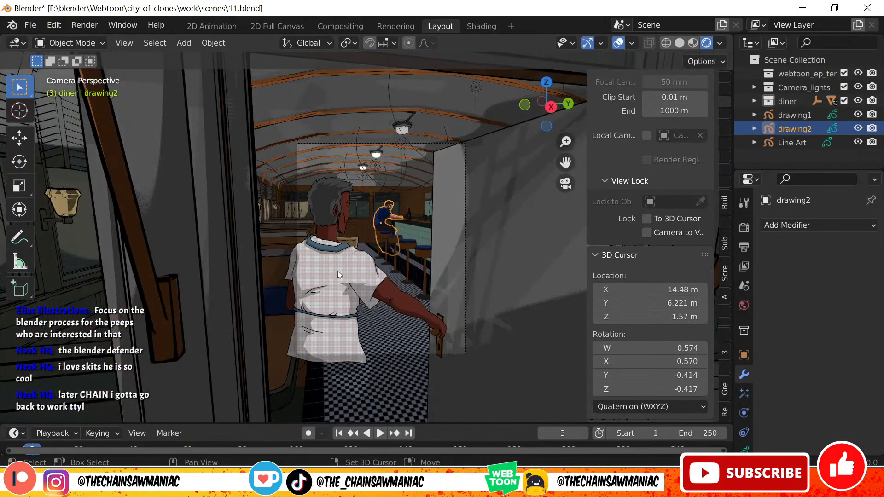
pyautogui.scroll(5, 338, 271)
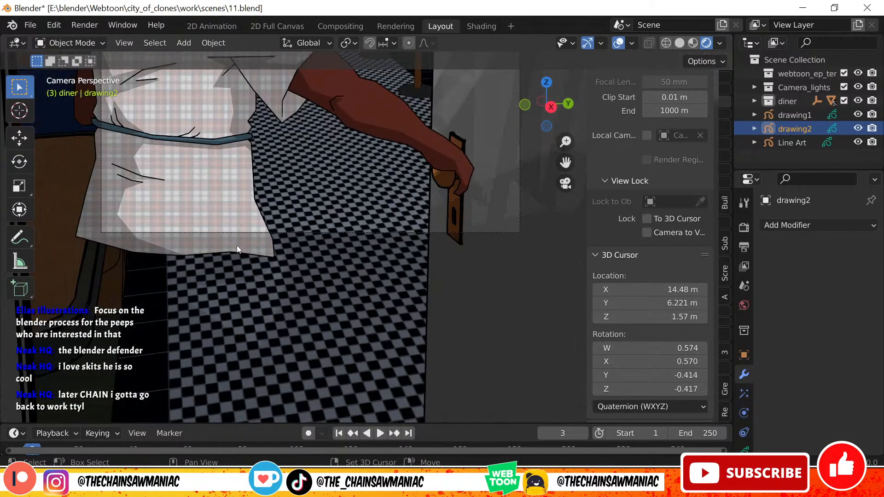
pyautogui.scroll(6, 260, 324)
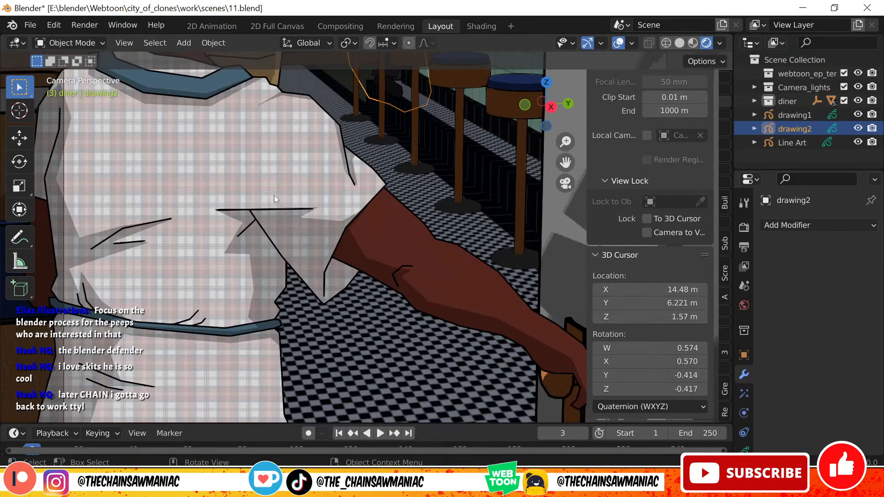
# - Select the foreground man's drawing1 and inspect it up close and outside the camera view, returning to the camera view
pyautogui.click(105, 239)
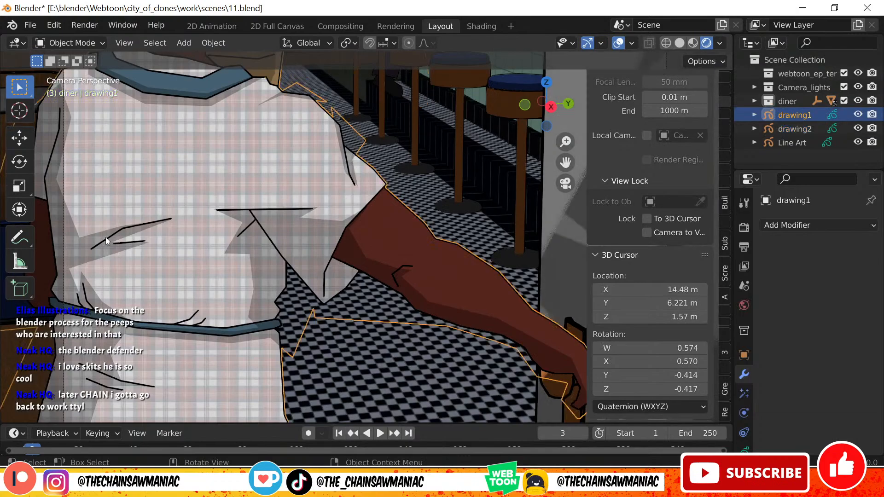
pyautogui.keyDown('shift'); pyautogui.moveTo(198, 231); pyautogui.dragTo(335, 238, button='middle'); pyautogui.keyUp('shift')
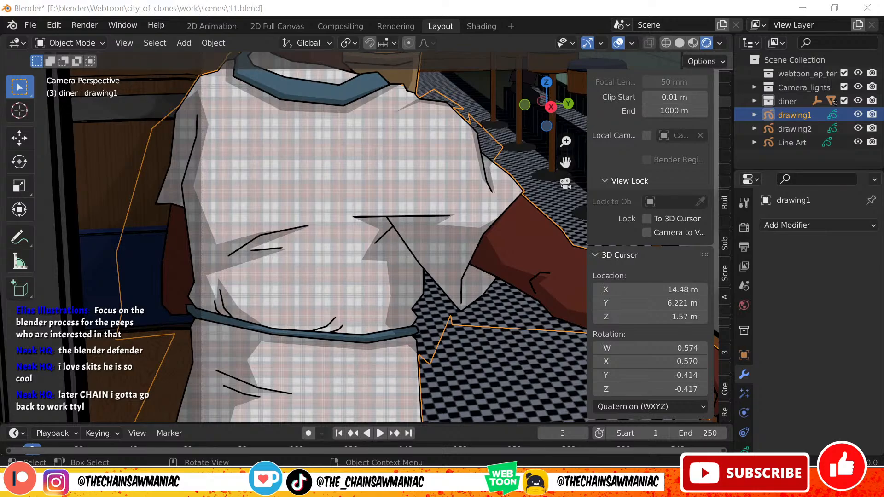
pyautogui.scroll(-4, 312, 352)
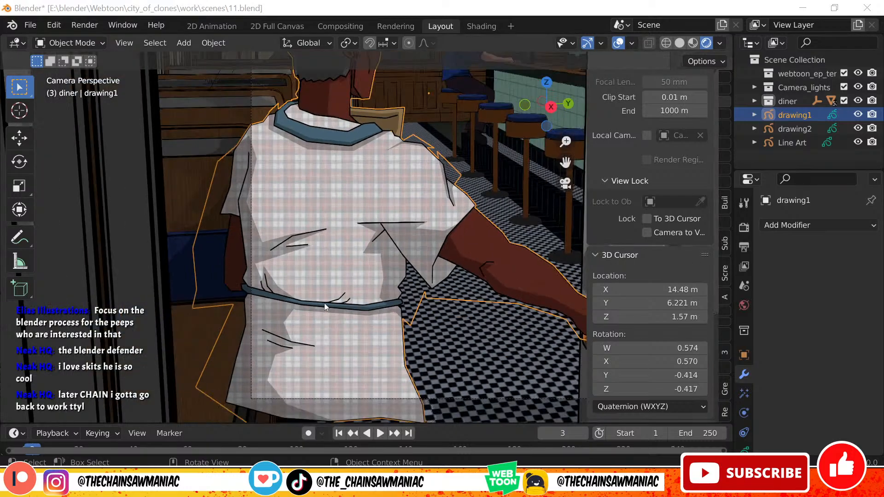
pyautogui.scroll(-1, 311, 323)
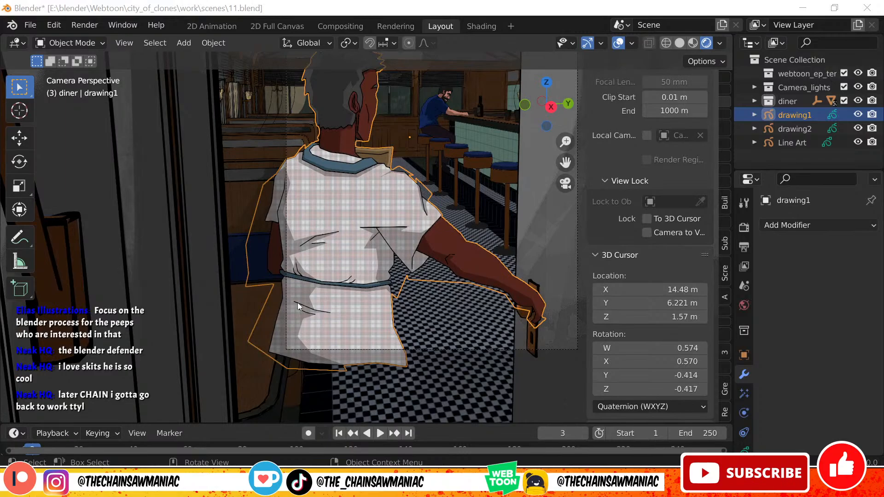
pyautogui.moveTo(310, 322); pyautogui.dragTo(292, 274, button='middle')
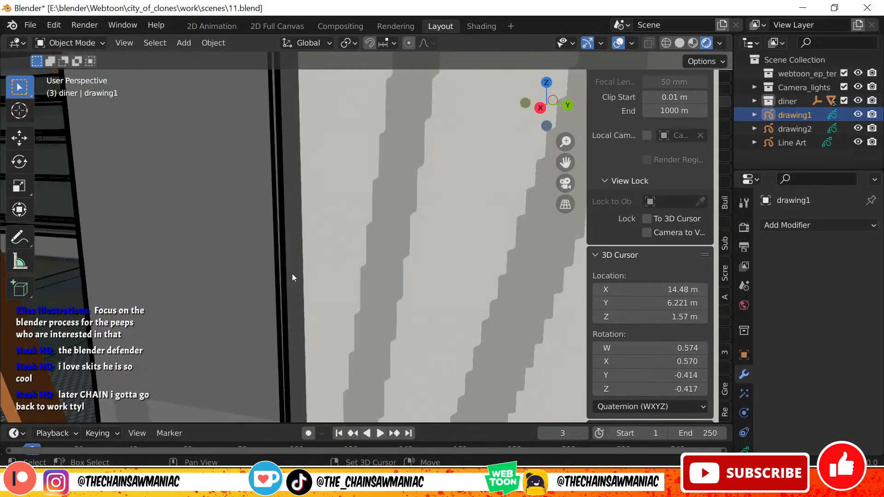
pyautogui.press('KP_0')
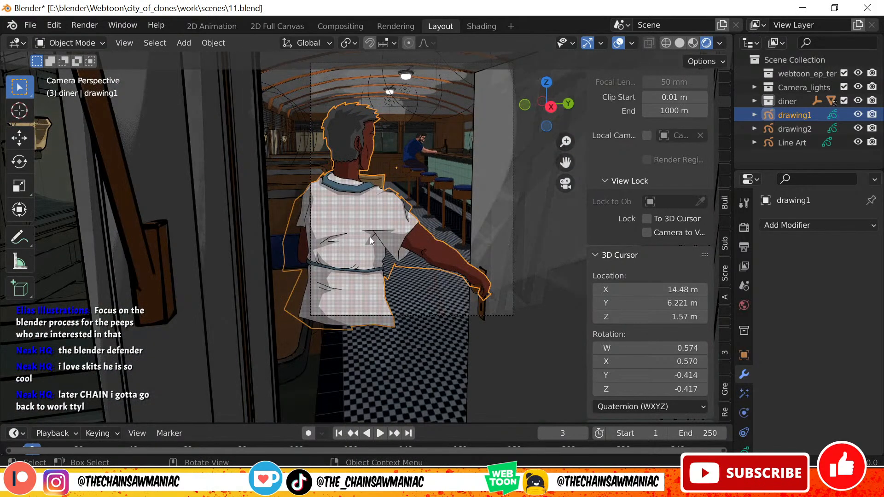
pyautogui.keyDown('shift'); pyautogui.moveTo(370, 237); pyautogui.dragTo(309, 312, button='middle'); pyautogui.keyUp('shift')
pyautogui.scroll(3, 310, 312)
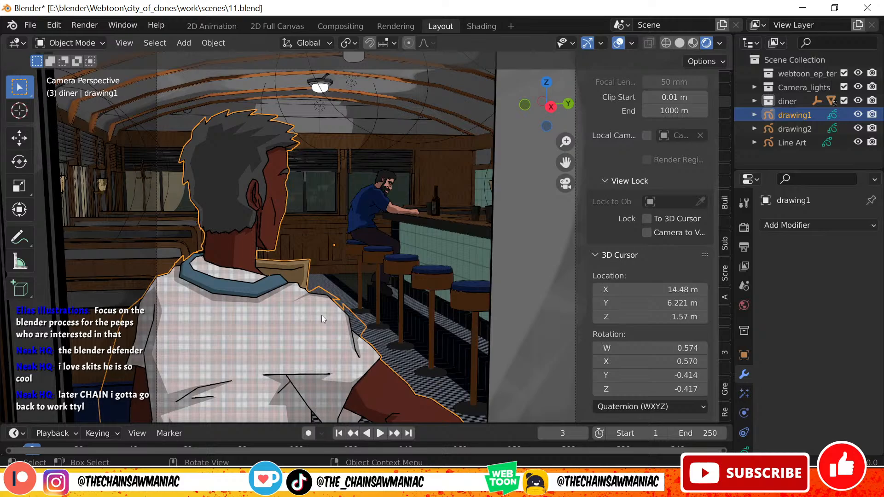
# - In the Line Art object, move the stroke point at the wall panel's open upper corner down along the missing edge to fill in the outline
pyautogui.click(329, 115)
pyautogui.scroll(10, 321, 110)
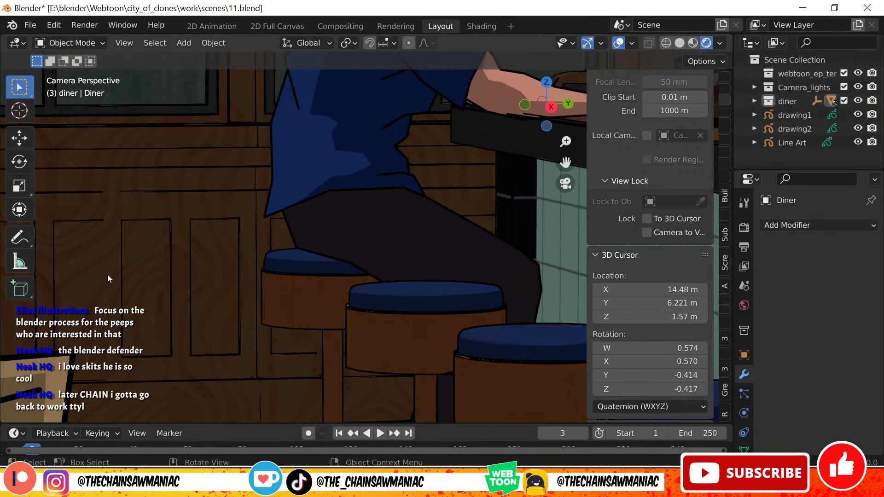
pyautogui.keyDown('shift'); pyautogui.moveTo(162, 274); pyautogui.dragTo(355, 225, button='middle'); pyautogui.keyUp('shift')
pyautogui.scroll(6, 322, 210)
pyautogui.press('Tab')
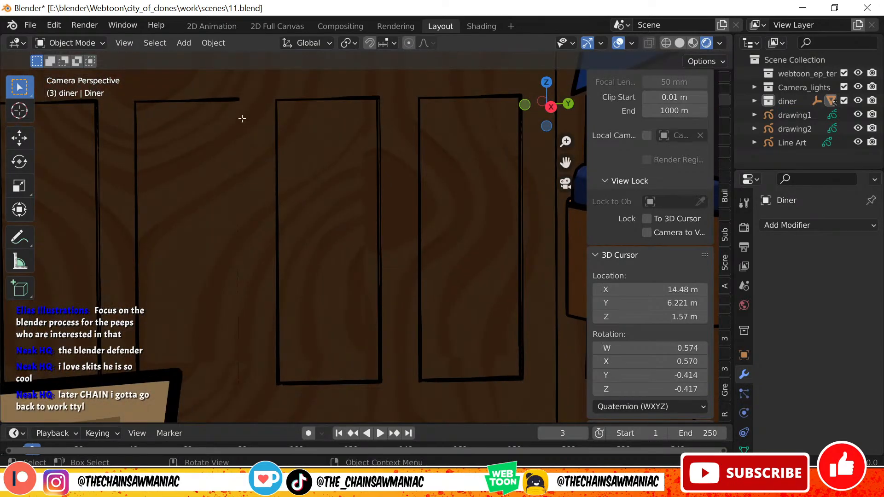
pyautogui.press('Tab')
pyautogui.click(239, 97)
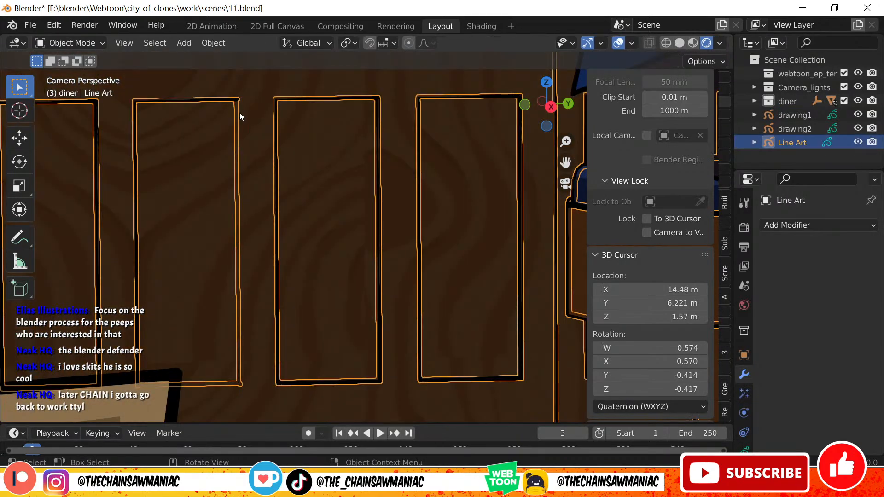
pyautogui.press('Tab')
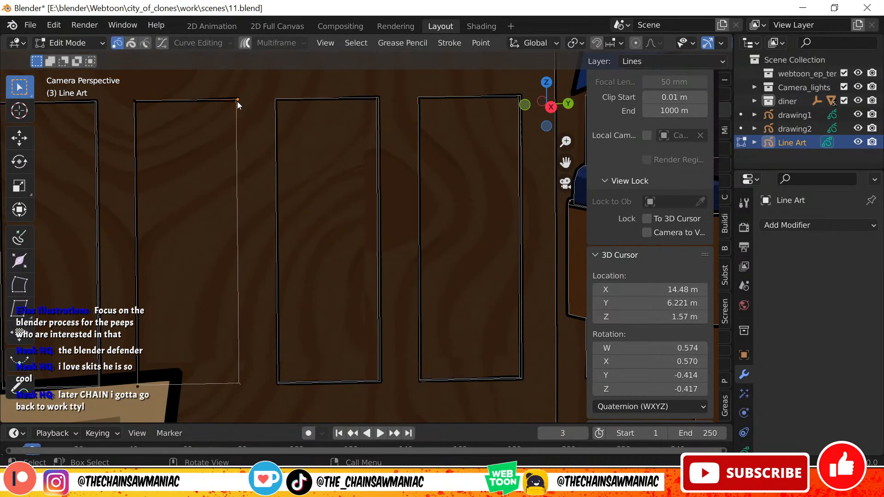
pyautogui.press('g')
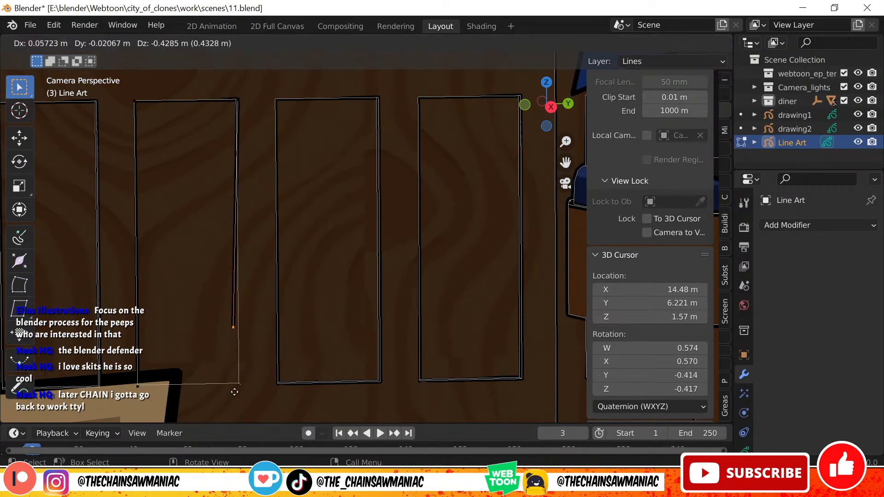
pyautogui.click(234, 404)
pyautogui.press('Tab')
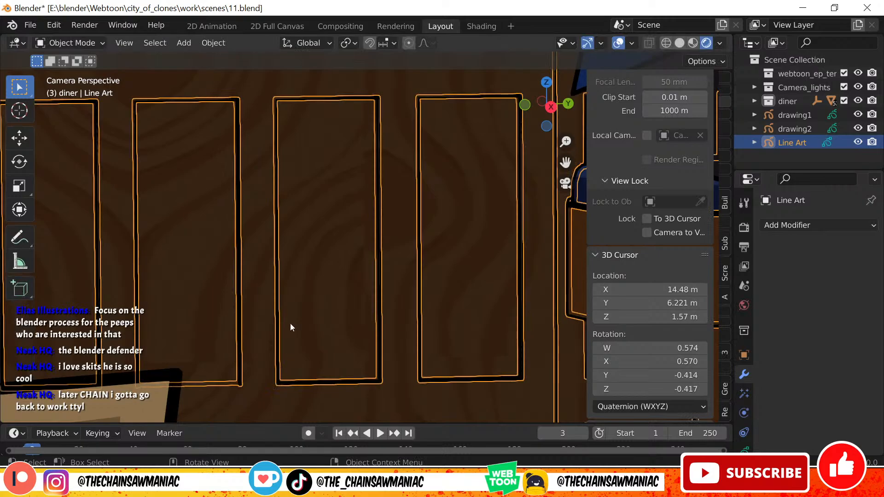
# - Select the Diner mesh and examine the line work around the stools, the seated man, and the bottle on the counter
pyautogui.scroll(-2, 290, 323)
pyautogui.click(287, 295)
pyautogui.scroll(-3, 288, 235)
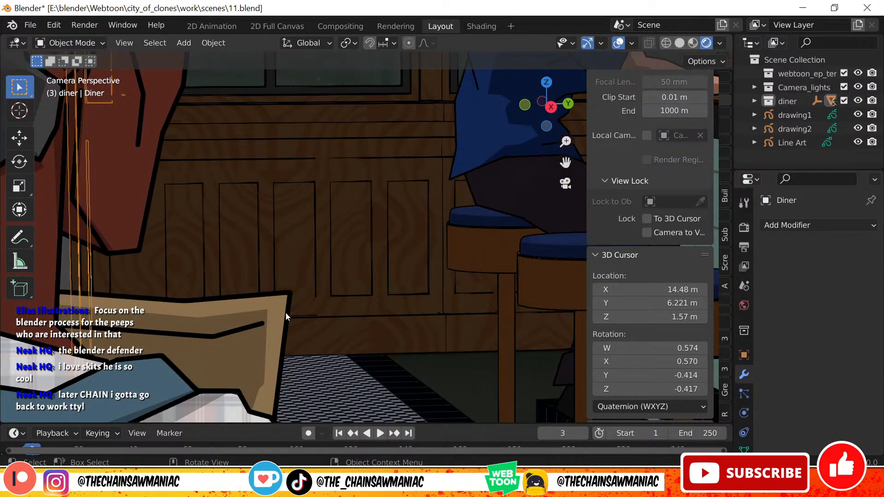
pyautogui.scroll(-4, 363, 193)
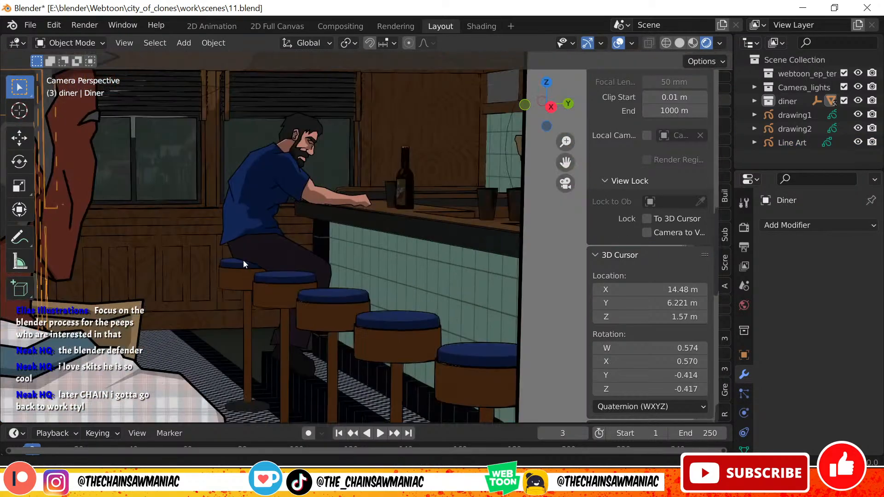
pyautogui.keyDown('shift'); pyautogui.moveTo(430, 174); pyautogui.dragTo(371, 262, button='middle'); pyautogui.keyUp('shift')
pyautogui.scroll(2, 388, 223)
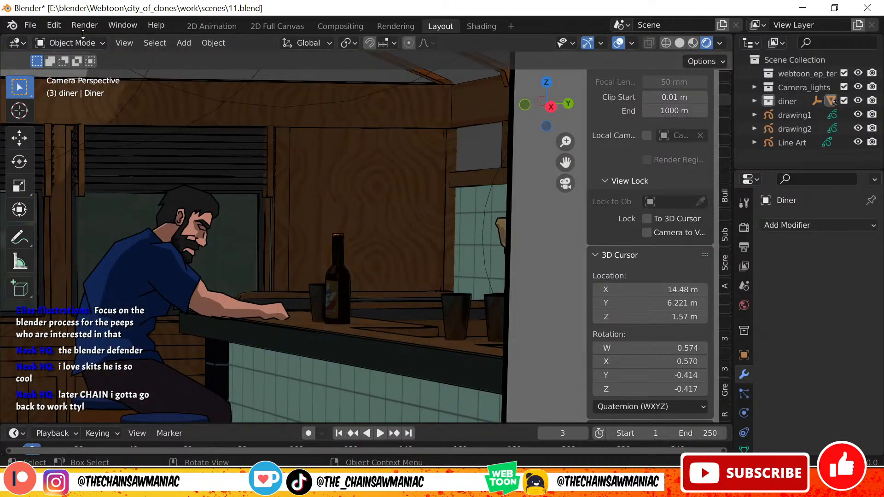
pyautogui.scroll(1, 353, 281)
pyautogui.scroll(3, 353, 278)
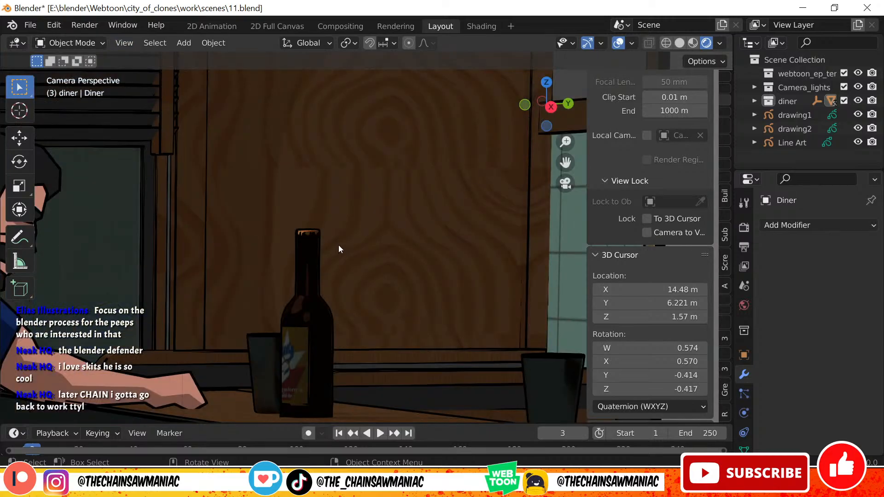
pyautogui.scroll(-1, 358, 306)
pyautogui.keyDown('shift'); pyautogui.moveTo(364, 343); pyautogui.dragTo(390, 213, button='middle'); pyautogui.keyUp('shift')
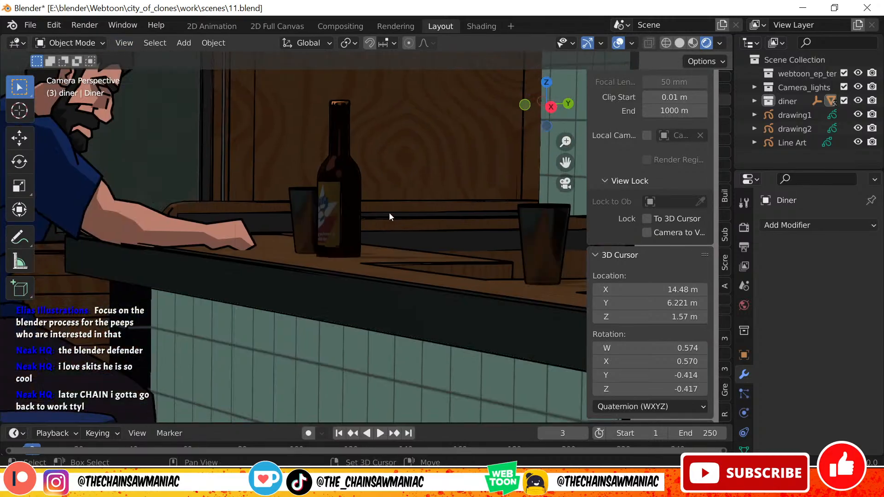
pyautogui.scroll(3, 380, 246)
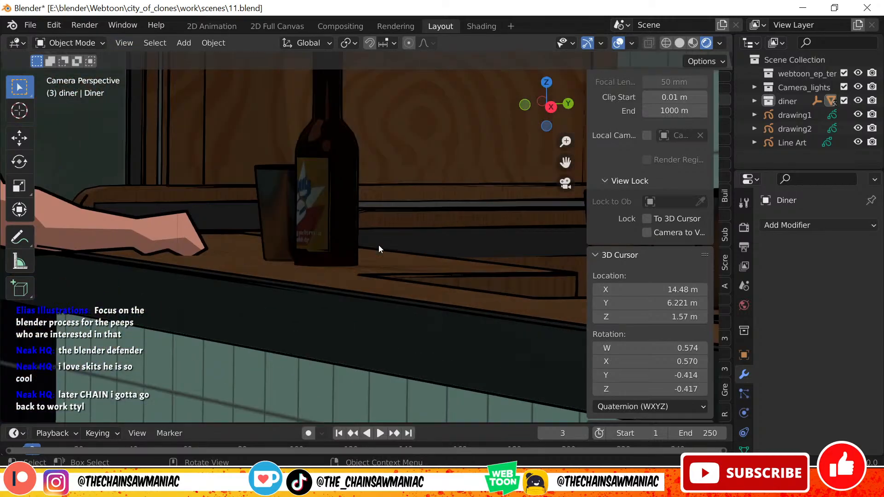
# - Select bottle3 and the Line Art object around it, and inspect the bottle's strokes in Edit Mode before returning to Object Mode
pyautogui.click(331, 197)
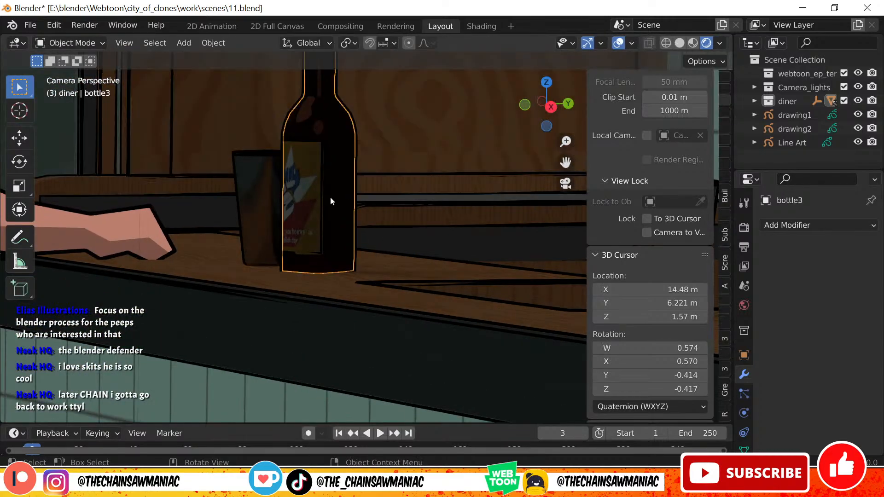
pyautogui.press('Tab')
pyautogui.press('Tab')
pyautogui.click(298, 98)
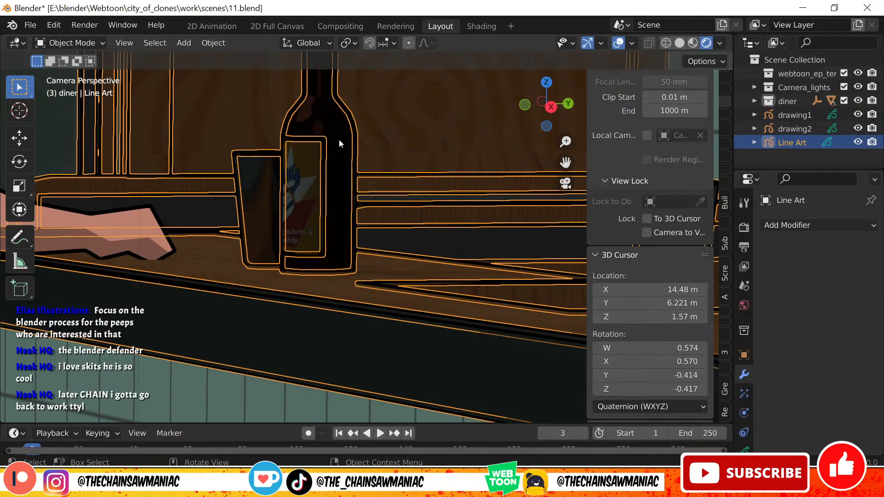
pyautogui.press('Tab')
pyautogui.moveTo(328, 141)
pyautogui.keyDown('shift'); pyautogui.mouseDown(button='middle')
pyautogui.moveTo(317, 218)
pyautogui.moveTo(326, 241)
pyautogui.mouseUp(button='middle'); pyautogui.keyUp('shift')
pyautogui.scroll(-1, 379, 174)
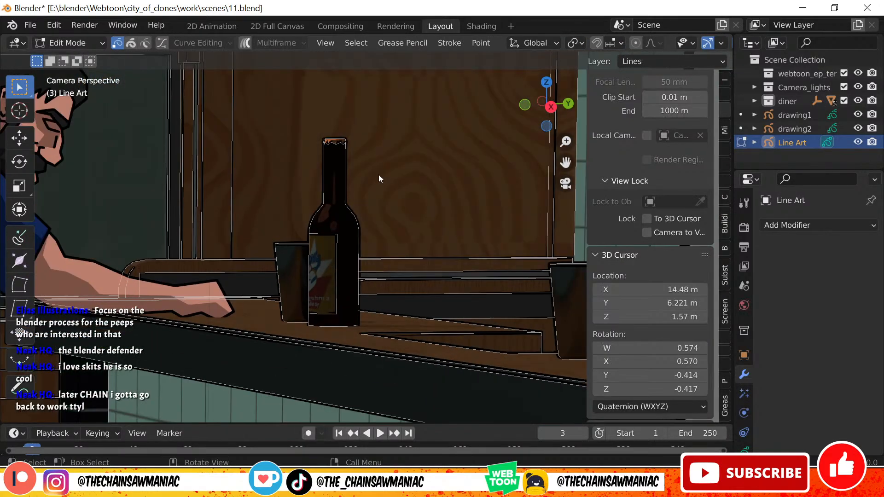
pyautogui.press('Tab')
# - Select the Diner mesh at the tiled wall and review the wall, counter and seated man within the full camera framing
pyautogui.scroll(-1, 454, 208)
pyautogui.keyDown('shift'); pyautogui.moveTo(401, 205); pyautogui.dragTo(322, 195, button='middle'); pyautogui.keyUp('shift')
pyautogui.click(510, 149)
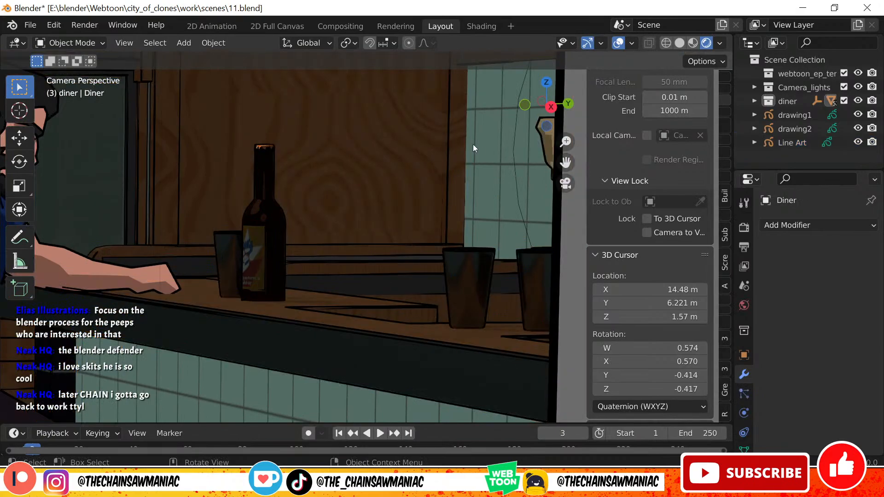
pyautogui.scroll(2, 397, 259)
pyautogui.scroll(1, 398, 313)
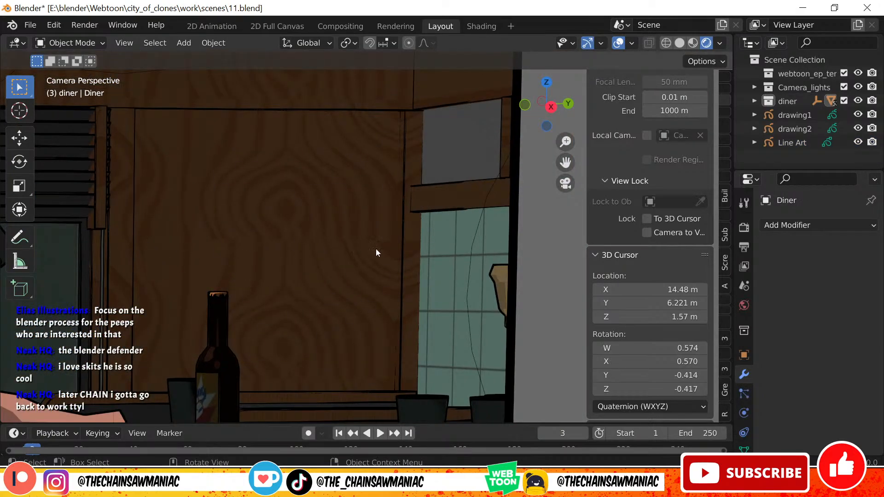
pyautogui.scroll(-4, 199, 297)
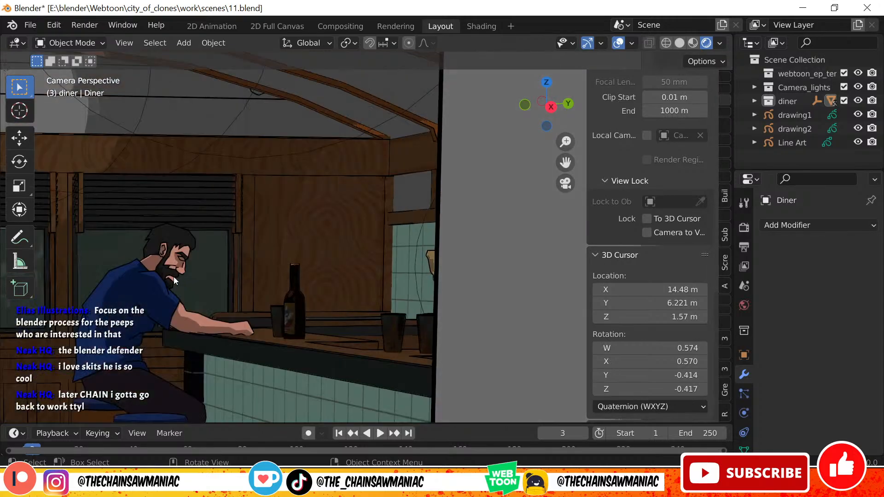
pyautogui.keyDown('shift'); pyautogui.moveTo(285, 241); pyautogui.dragTo(450, 209, button='middle'); pyautogui.keyUp('shift')
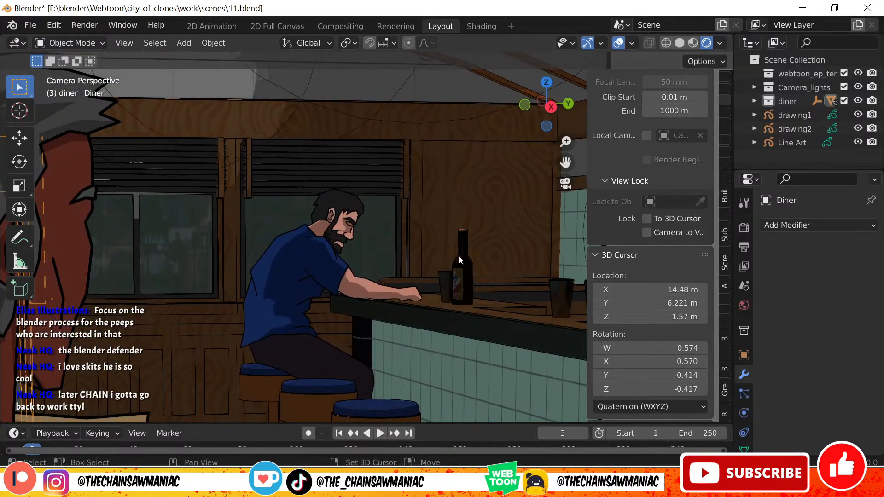
pyautogui.keyDown('shift'); pyautogui.moveTo(403, 230); pyautogui.dragTo(350, 197, button='middle'); pyautogui.keyUp('shift')
pyautogui.scroll(-8, 378, 226)
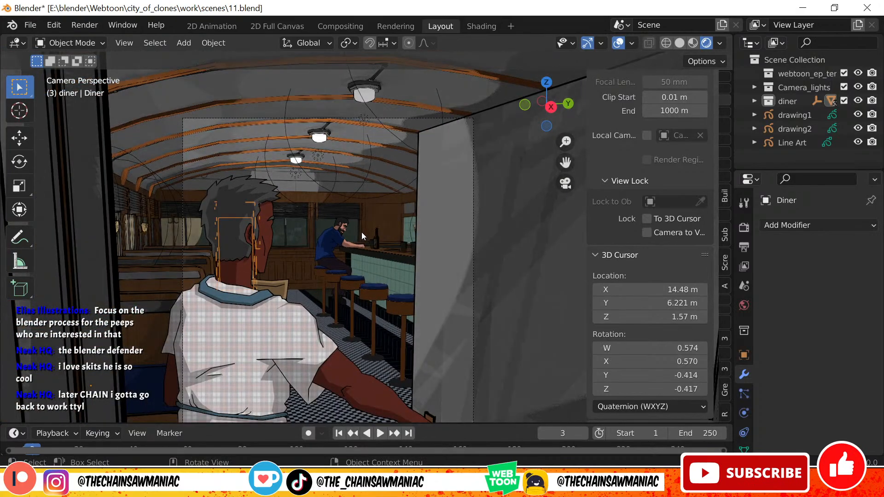
# - Examine the bottle and wood-grain wall behind the counter up close, and the plaid-shirted man in the doorway against the diner interior
pyautogui.keyDown('shift'); pyautogui.moveTo(362, 236); pyautogui.dragTo(384, 108, button='middle'); pyautogui.keyUp('shift')
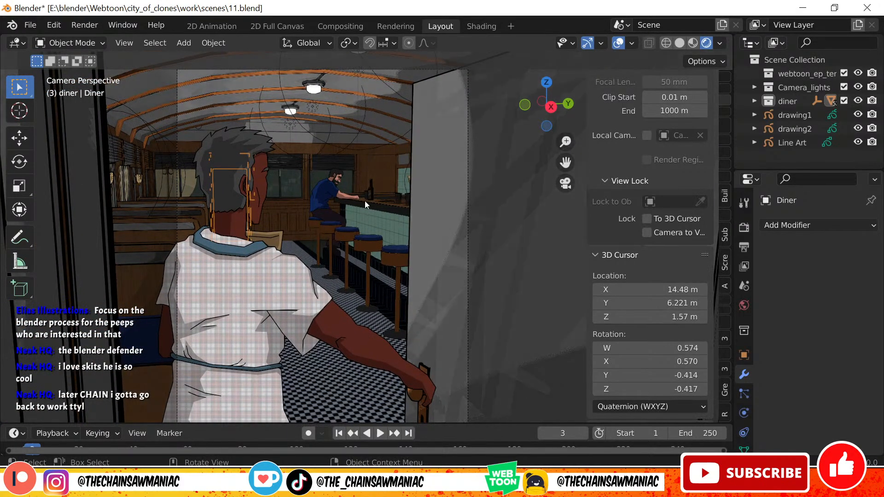
pyautogui.scroll(10, 390, 159)
pyautogui.scroll(4, 370, 152)
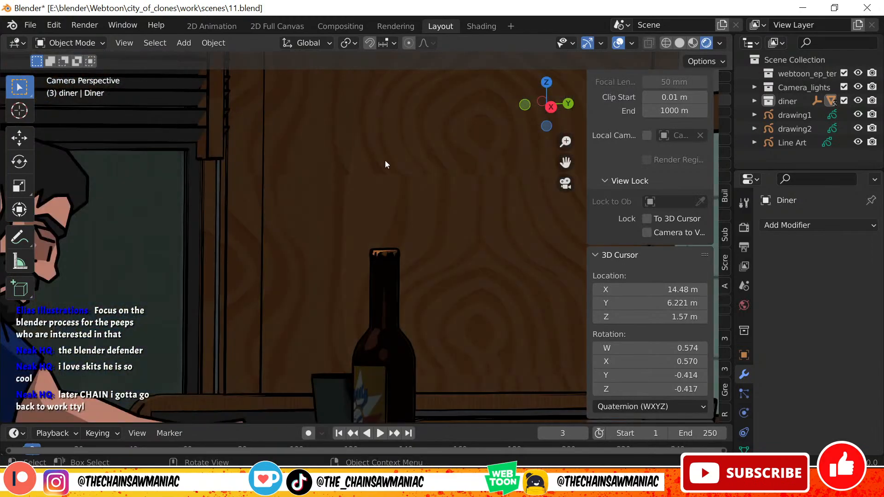
pyautogui.keyDown('shift'); pyautogui.moveTo(385, 160); pyautogui.dragTo(273, 203, button='middle'); pyautogui.keyUp('shift')
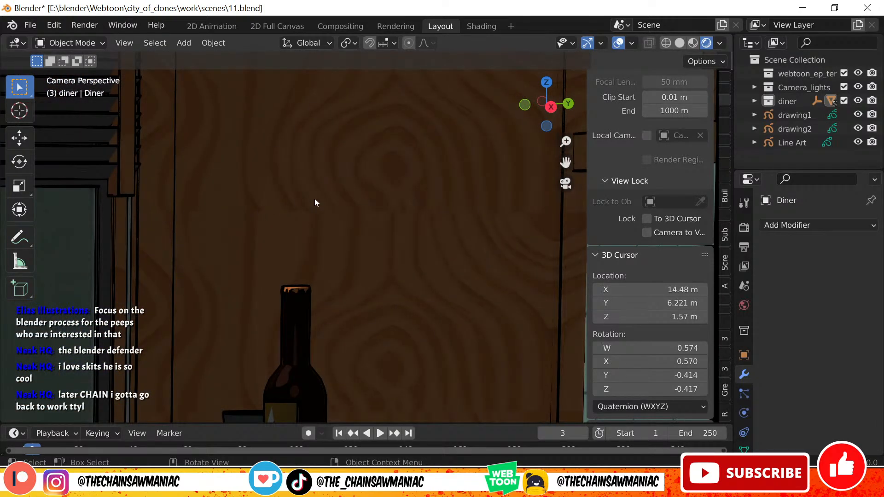
pyautogui.scroll(-12, 349, 209)
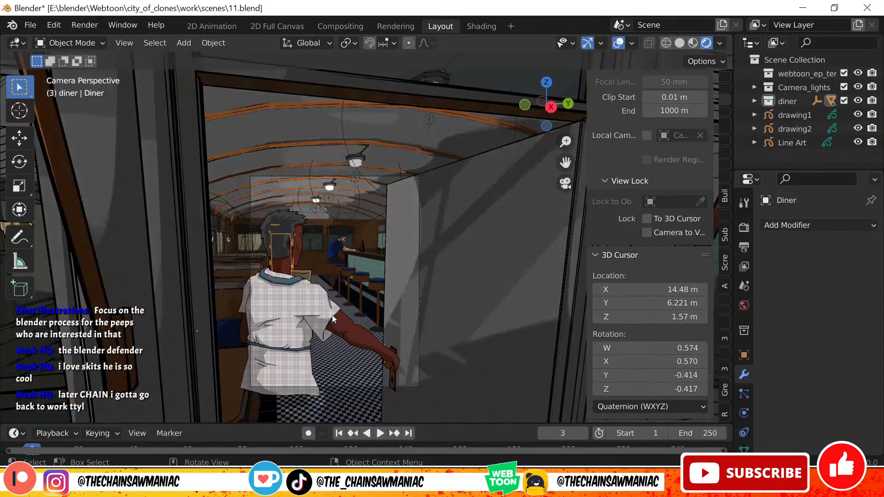
pyautogui.scroll(3, 260, 239)
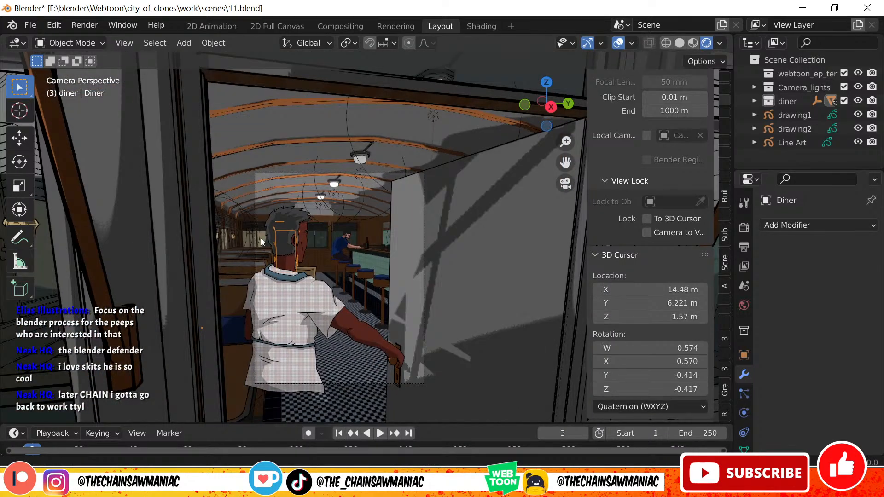
pyautogui.keyDown('shift'); pyautogui.moveTo(281, 290); pyautogui.dragTo(253, 261, button='middle'); pyautogui.keyUp('shift')
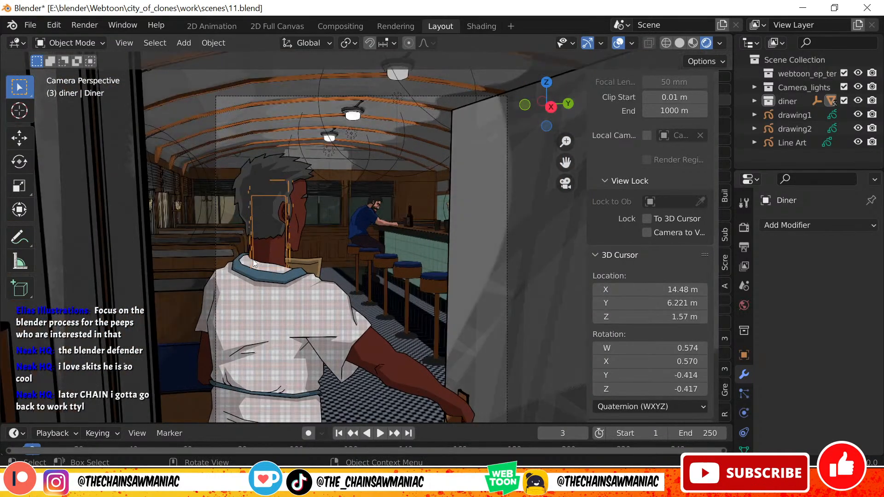
pyautogui.scroll(3, 280, 253)
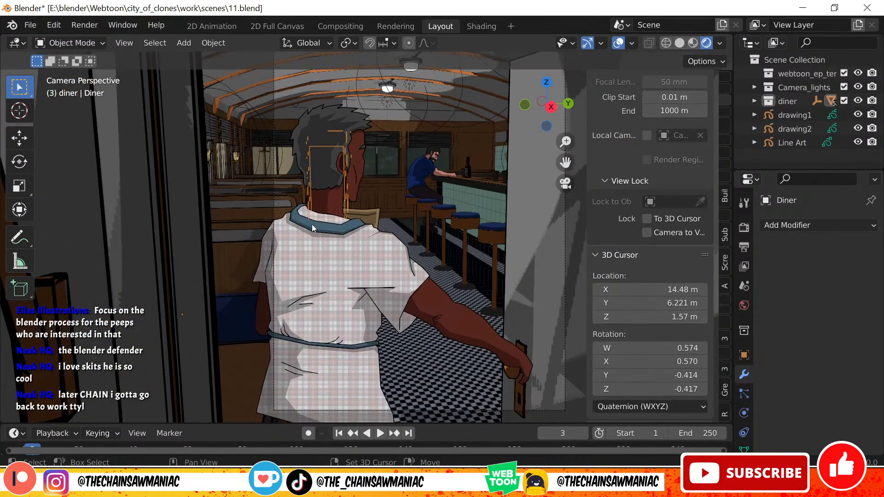
pyautogui.keyDown('shift'); pyautogui.moveTo(312, 224); pyautogui.dragTo(241, 219, button='middle'); pyautogui.keyUp('shift')
pyautogui.scroll(-6, 352, 209)
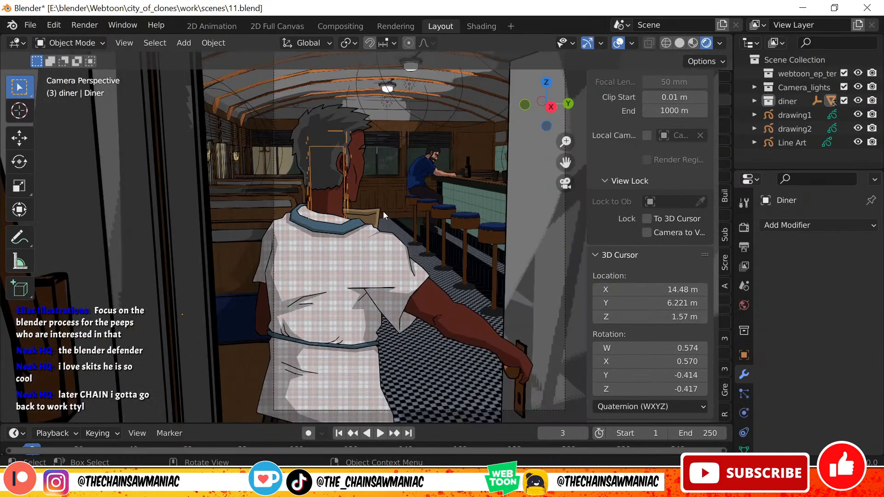